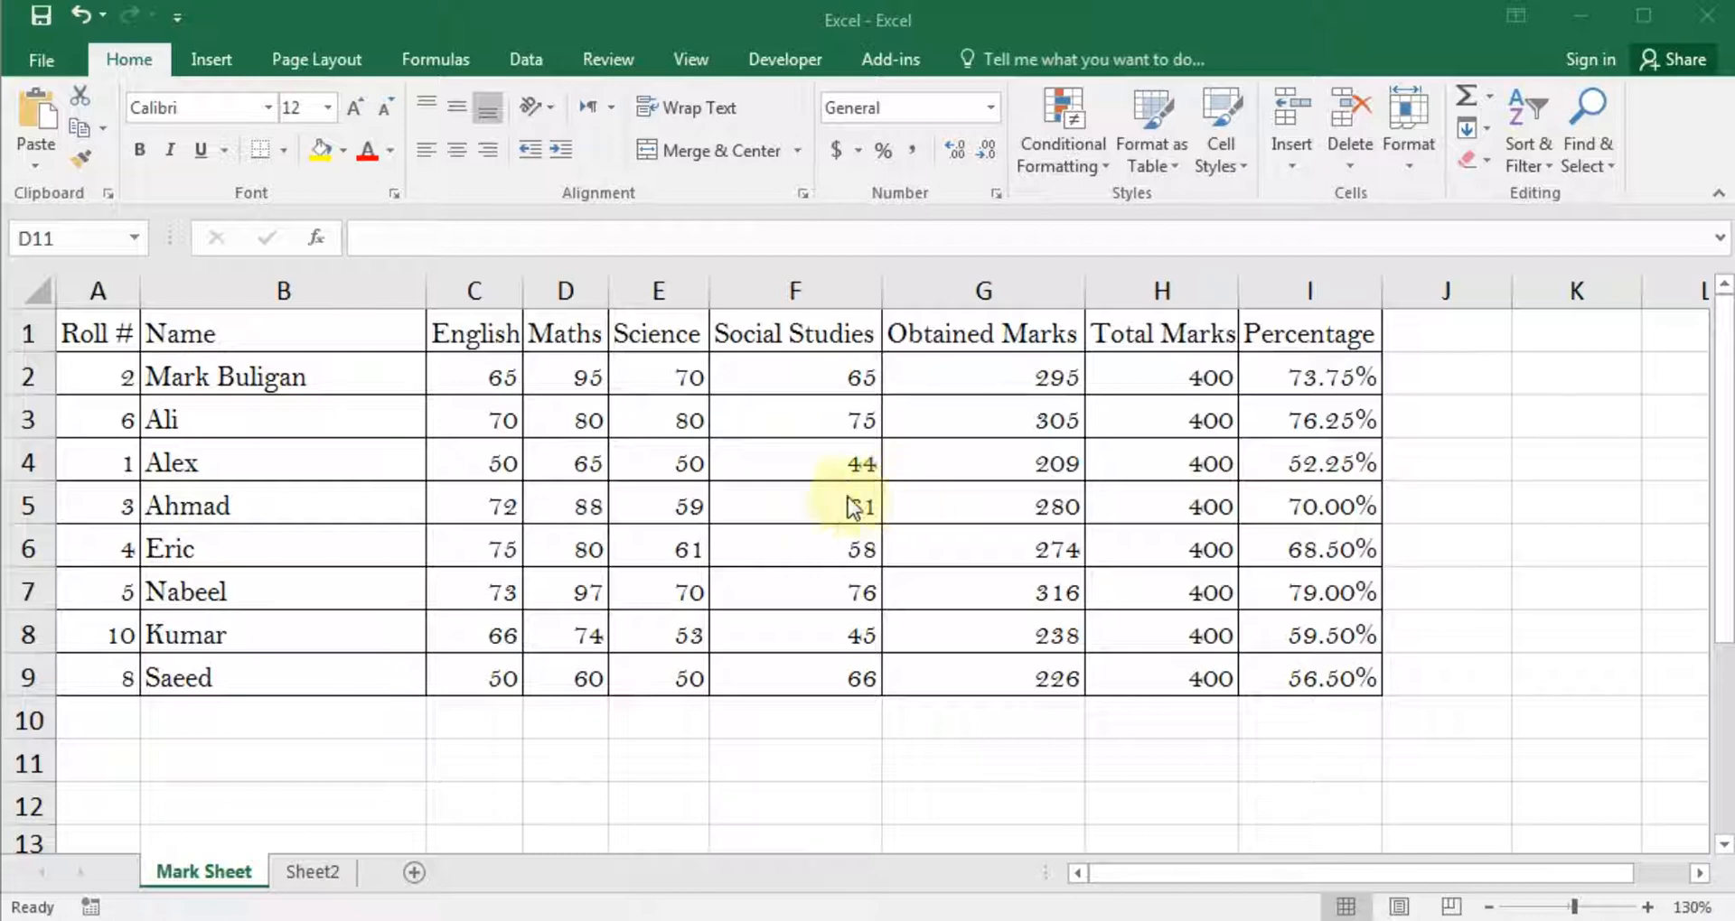
- Examine the marks table on the Mark Sheet, including the Obtained Marks, Total Marks and Percentage cells and their formulas
left_click(667, 459)
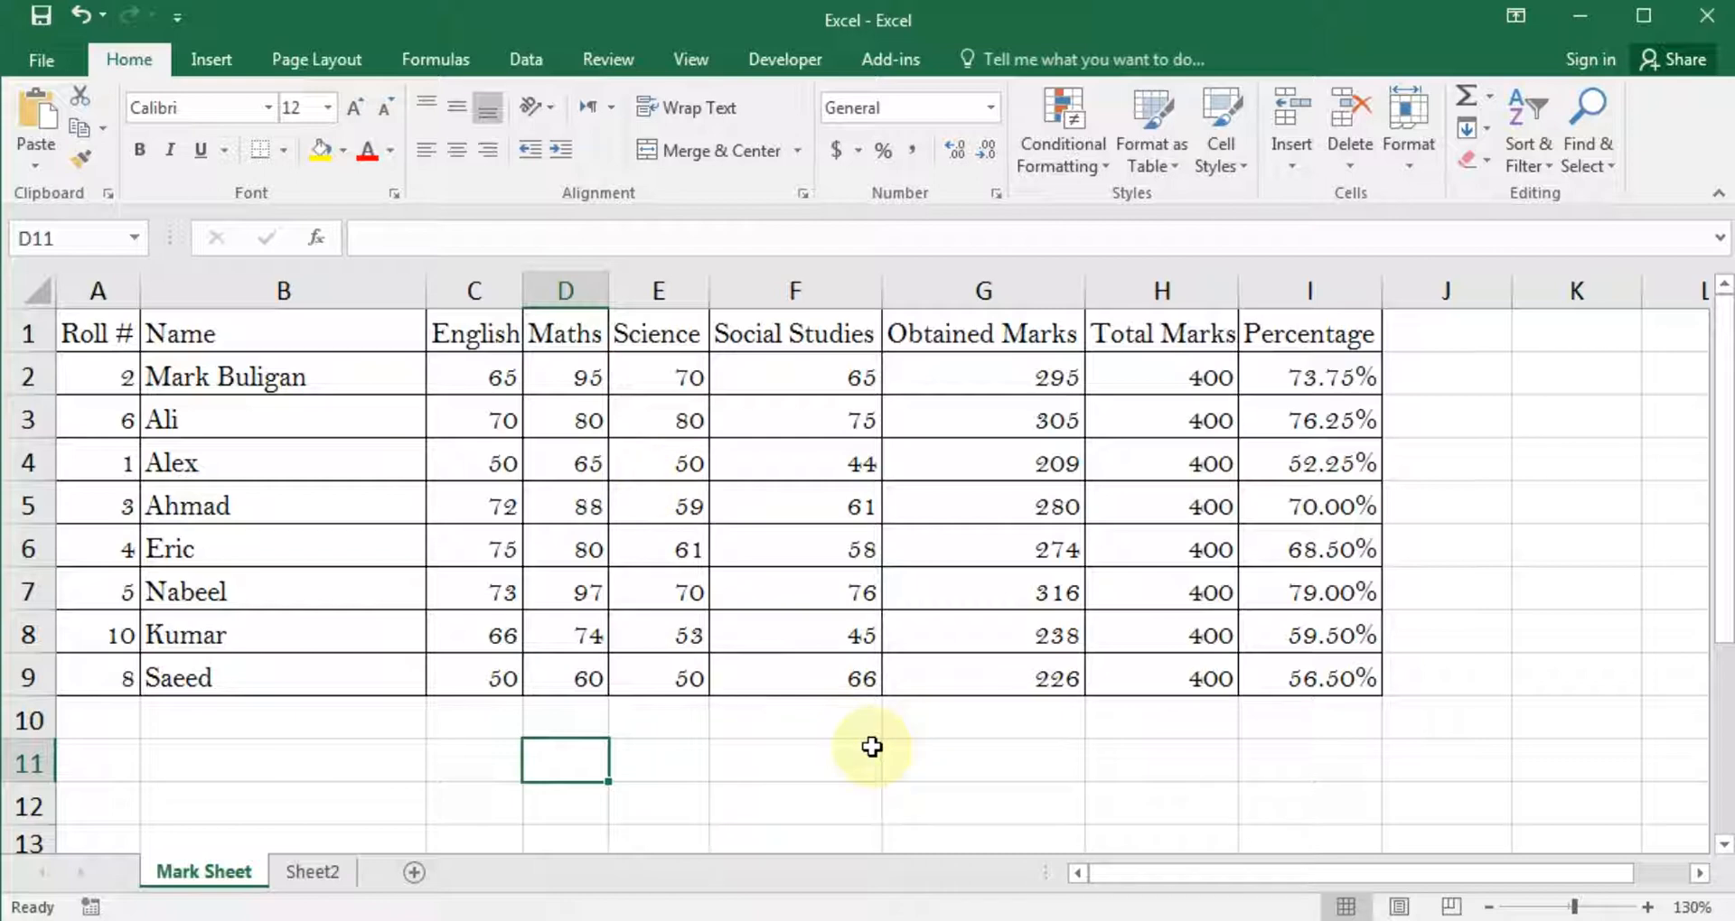
left_click(1443, 506)
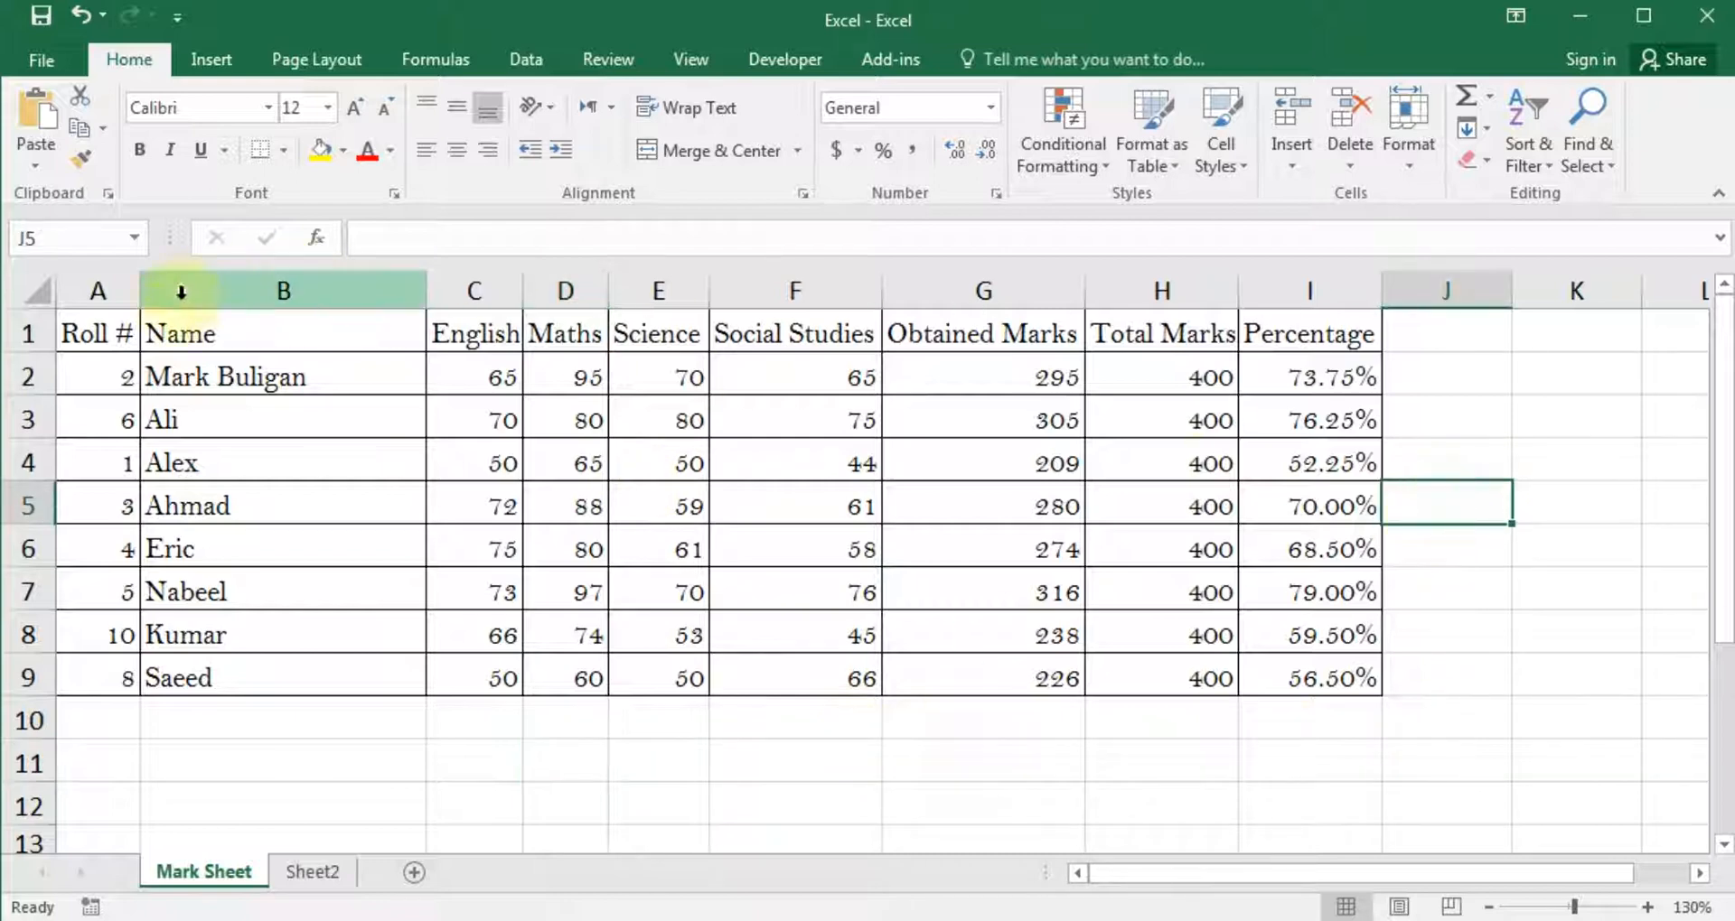
left_click_drag(98, 338, 1332, 712)
left_click(1162, 797)
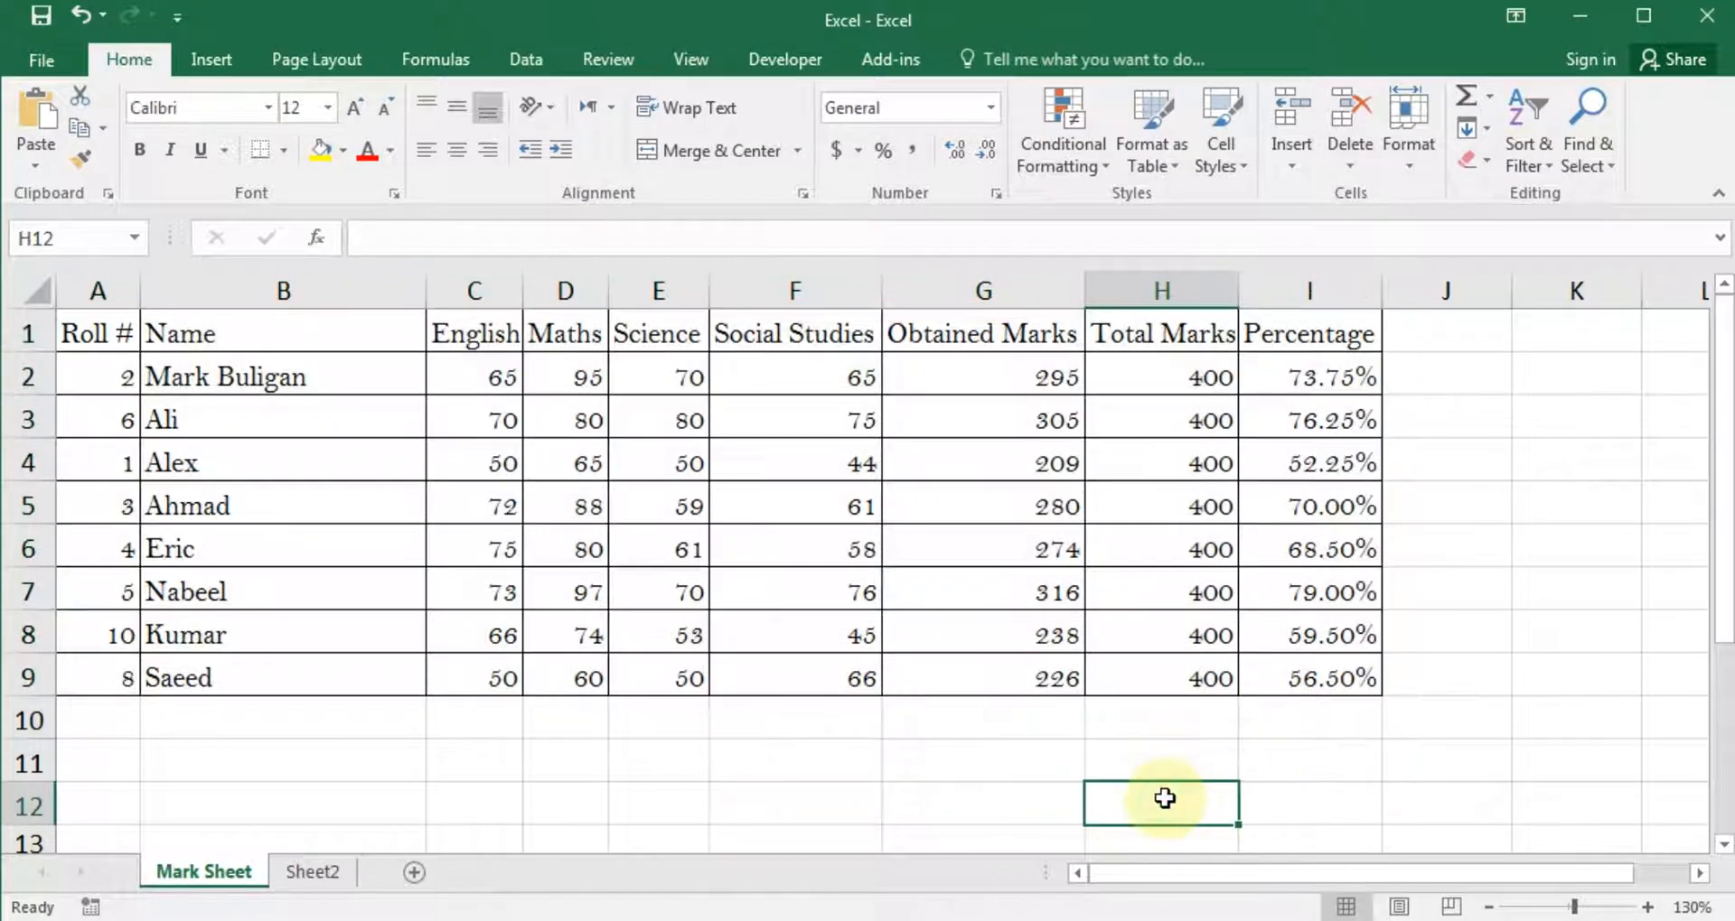
left_click(1164, 459)
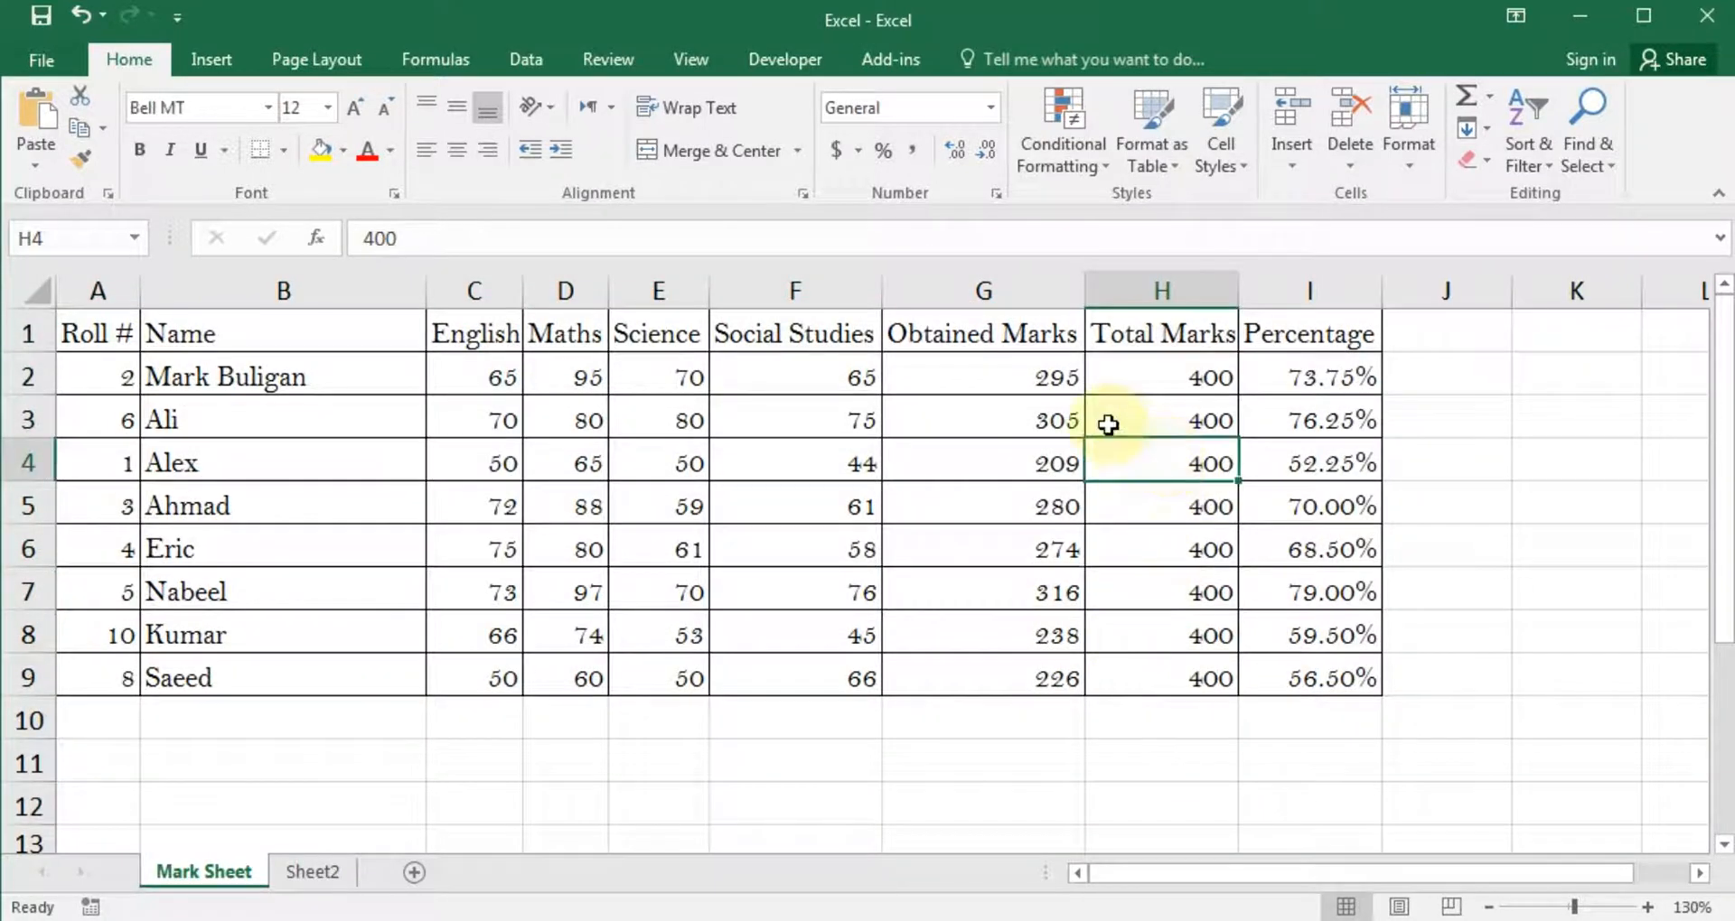
left_click(1036, 374)
left_click(1301, 376)
left_click(1032, 514)
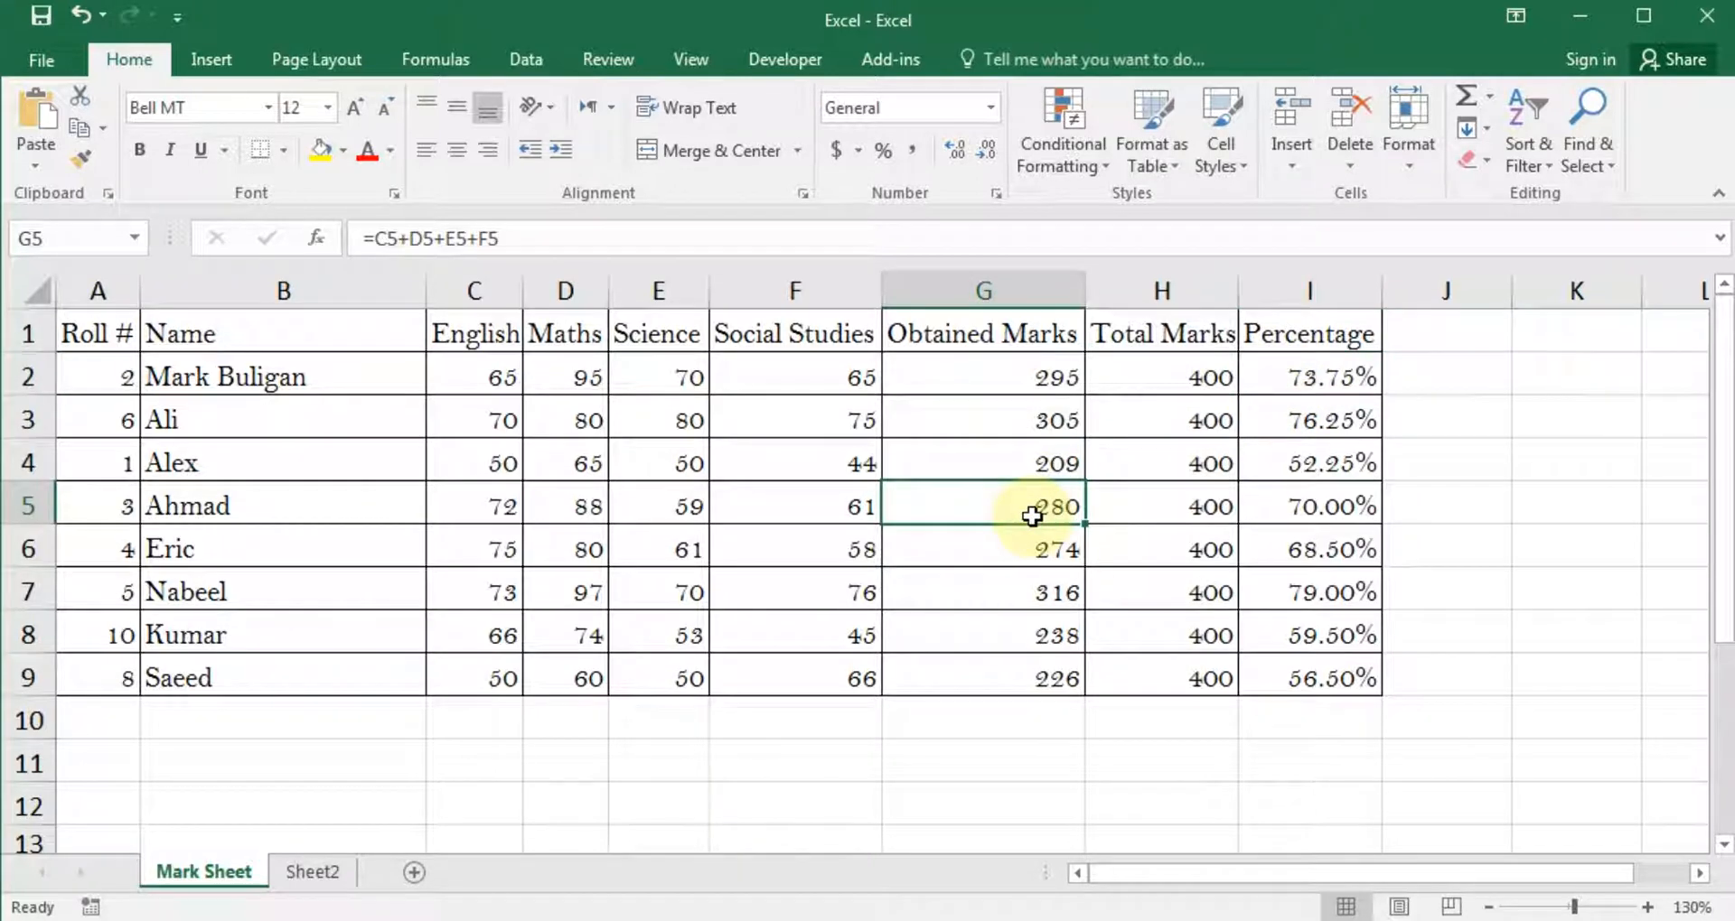
- Switch to Sheet2 and select cell B2
left_click(316, 872)
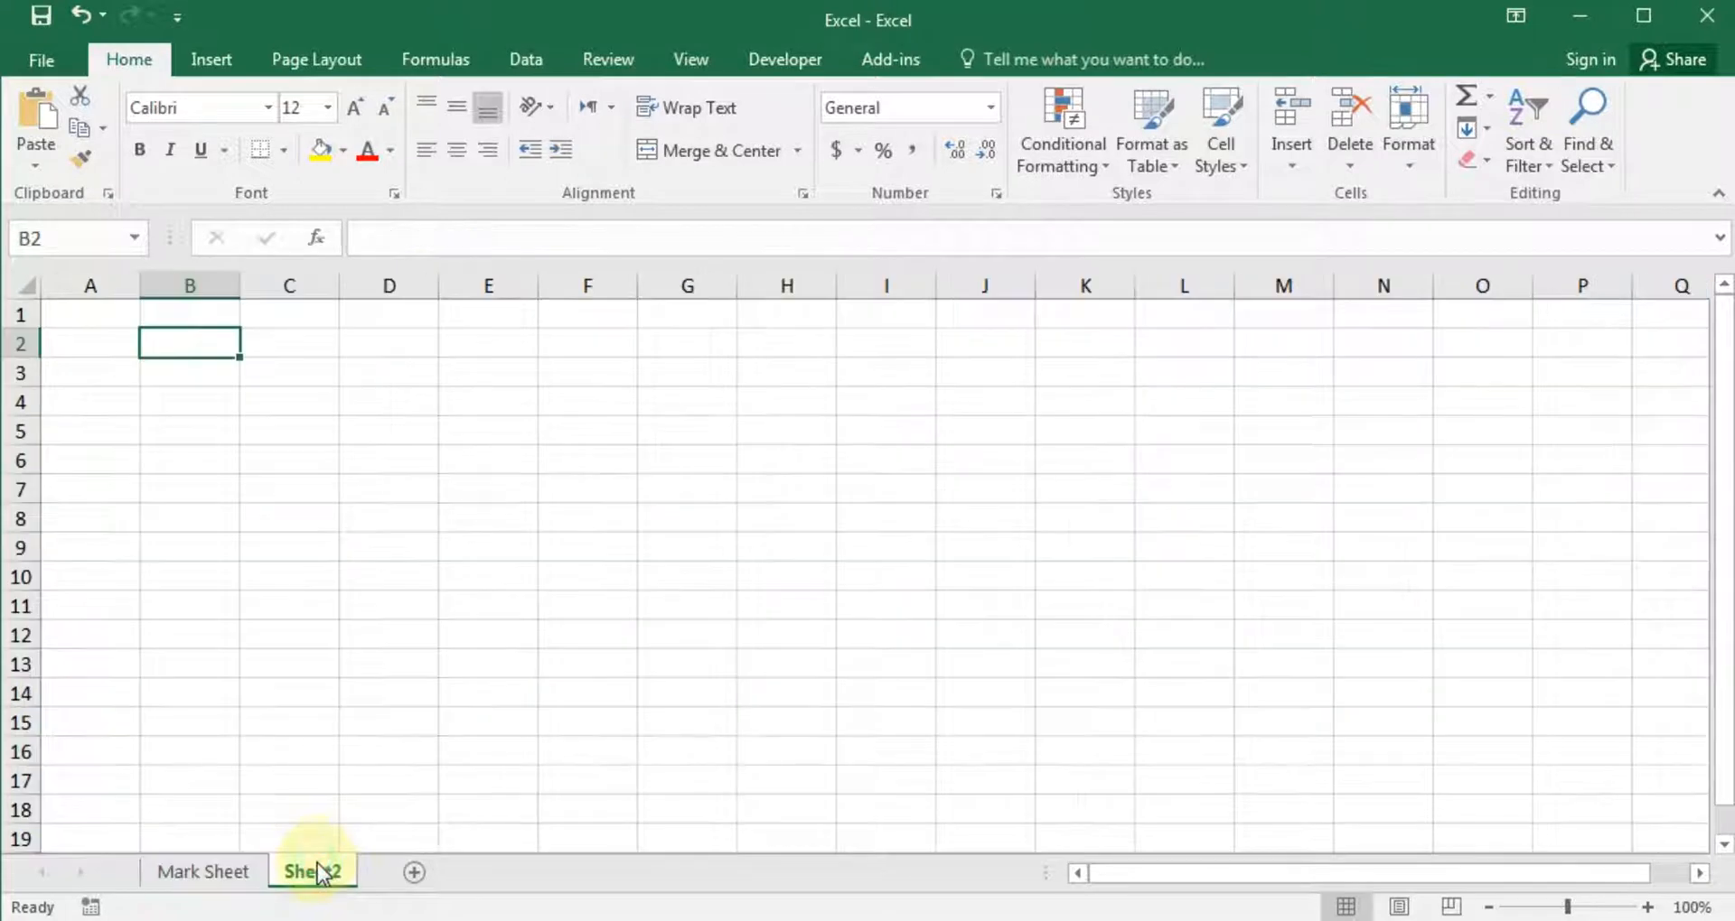
left_click(310, 393)
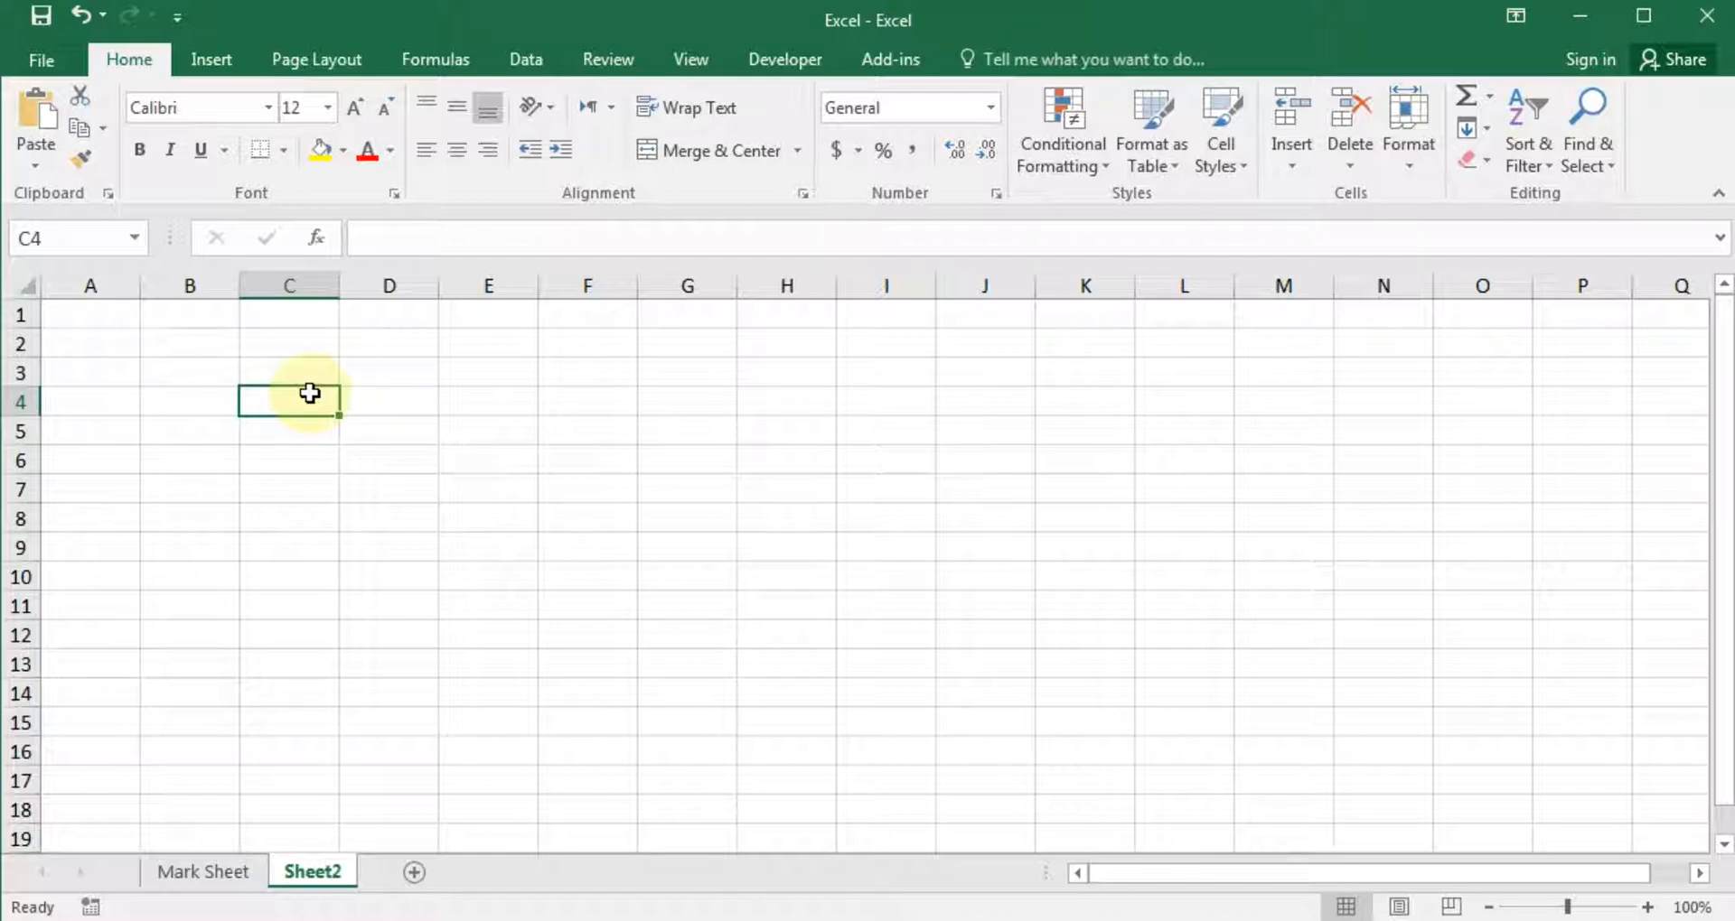
key("Up")
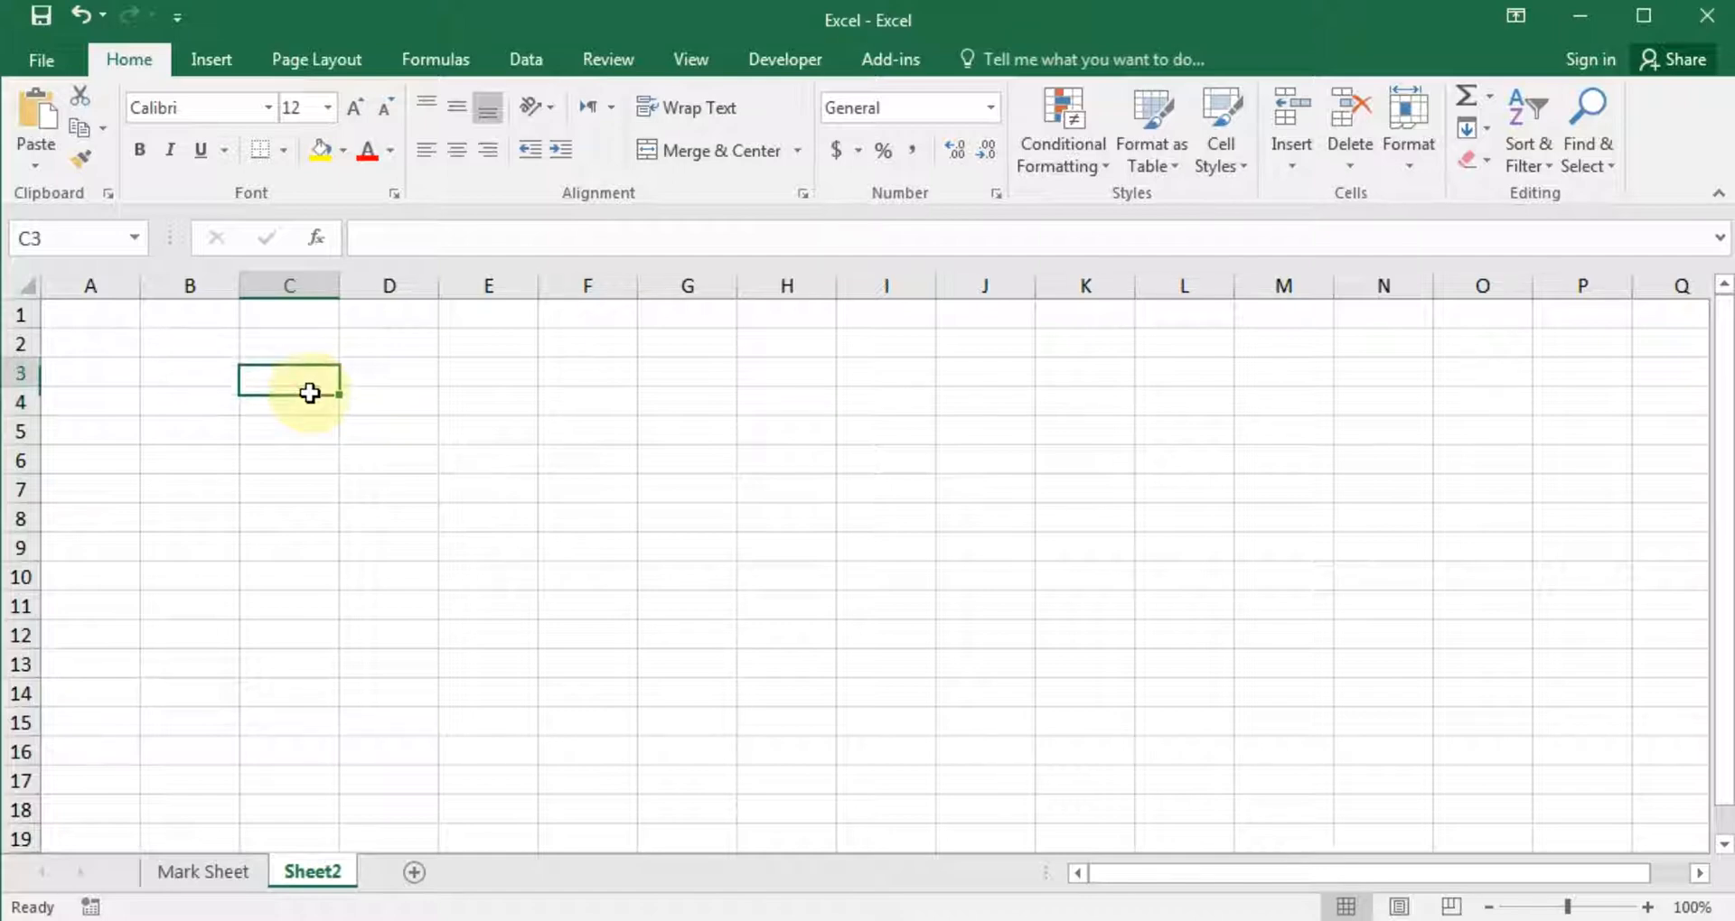
key("Left")
key("Up")
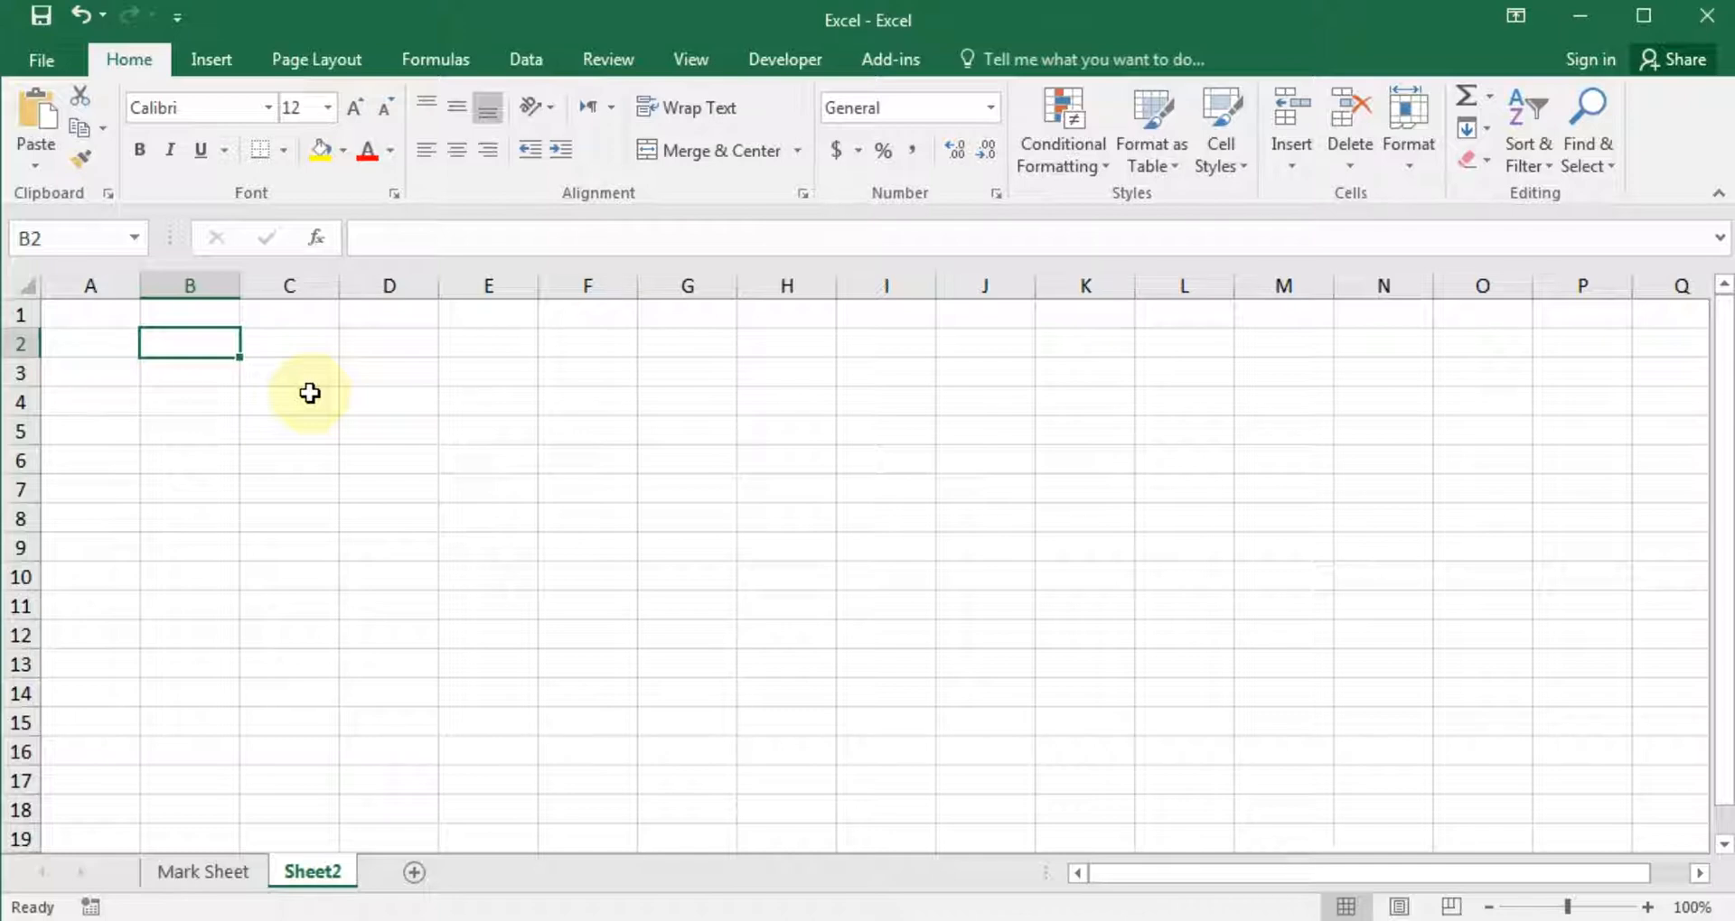
type("IF")
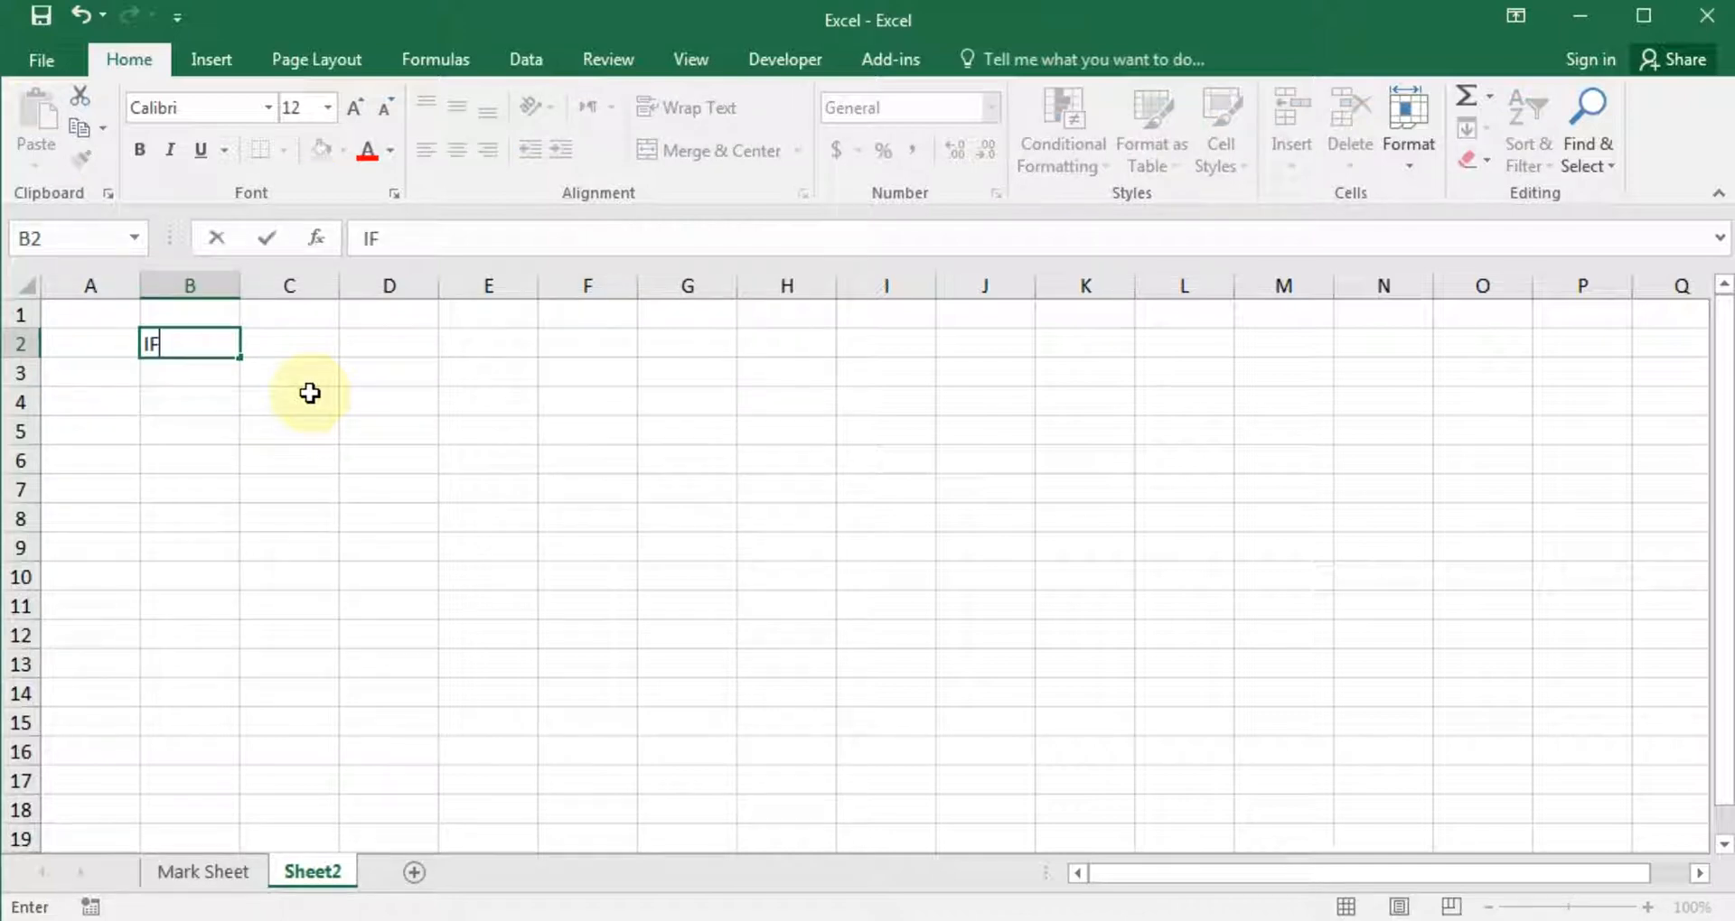
key("Return")
key("Down")
key("Down")
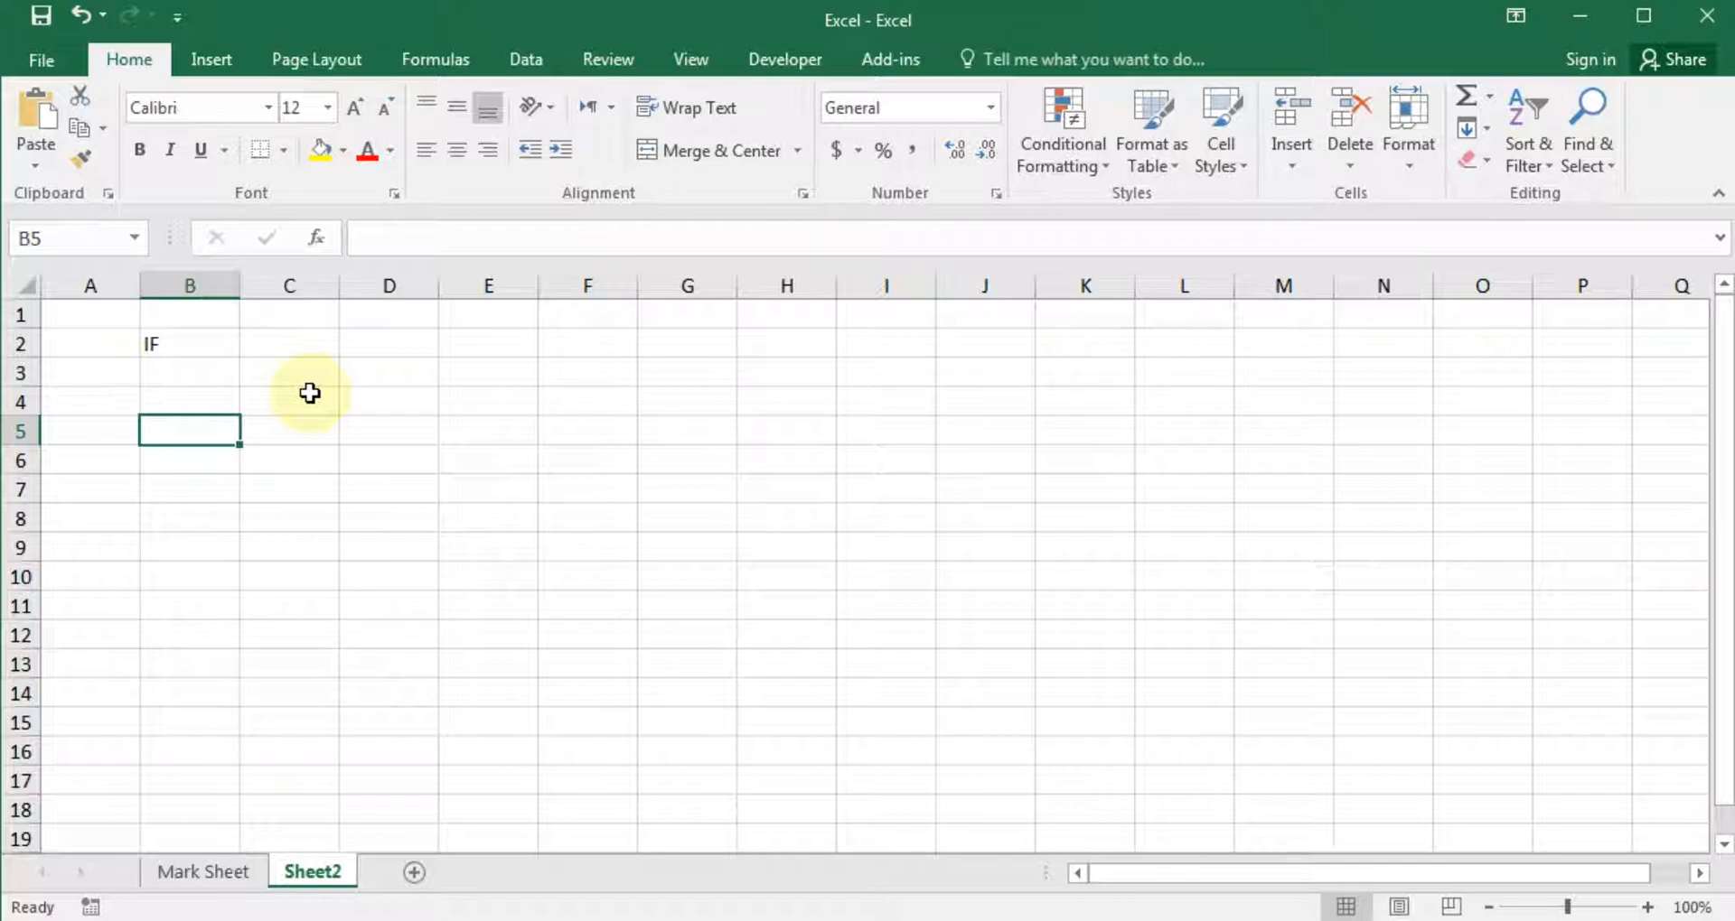
key("Up")
key("Up")
key("Up")
key("Delete")
key("Up")
key("Down")
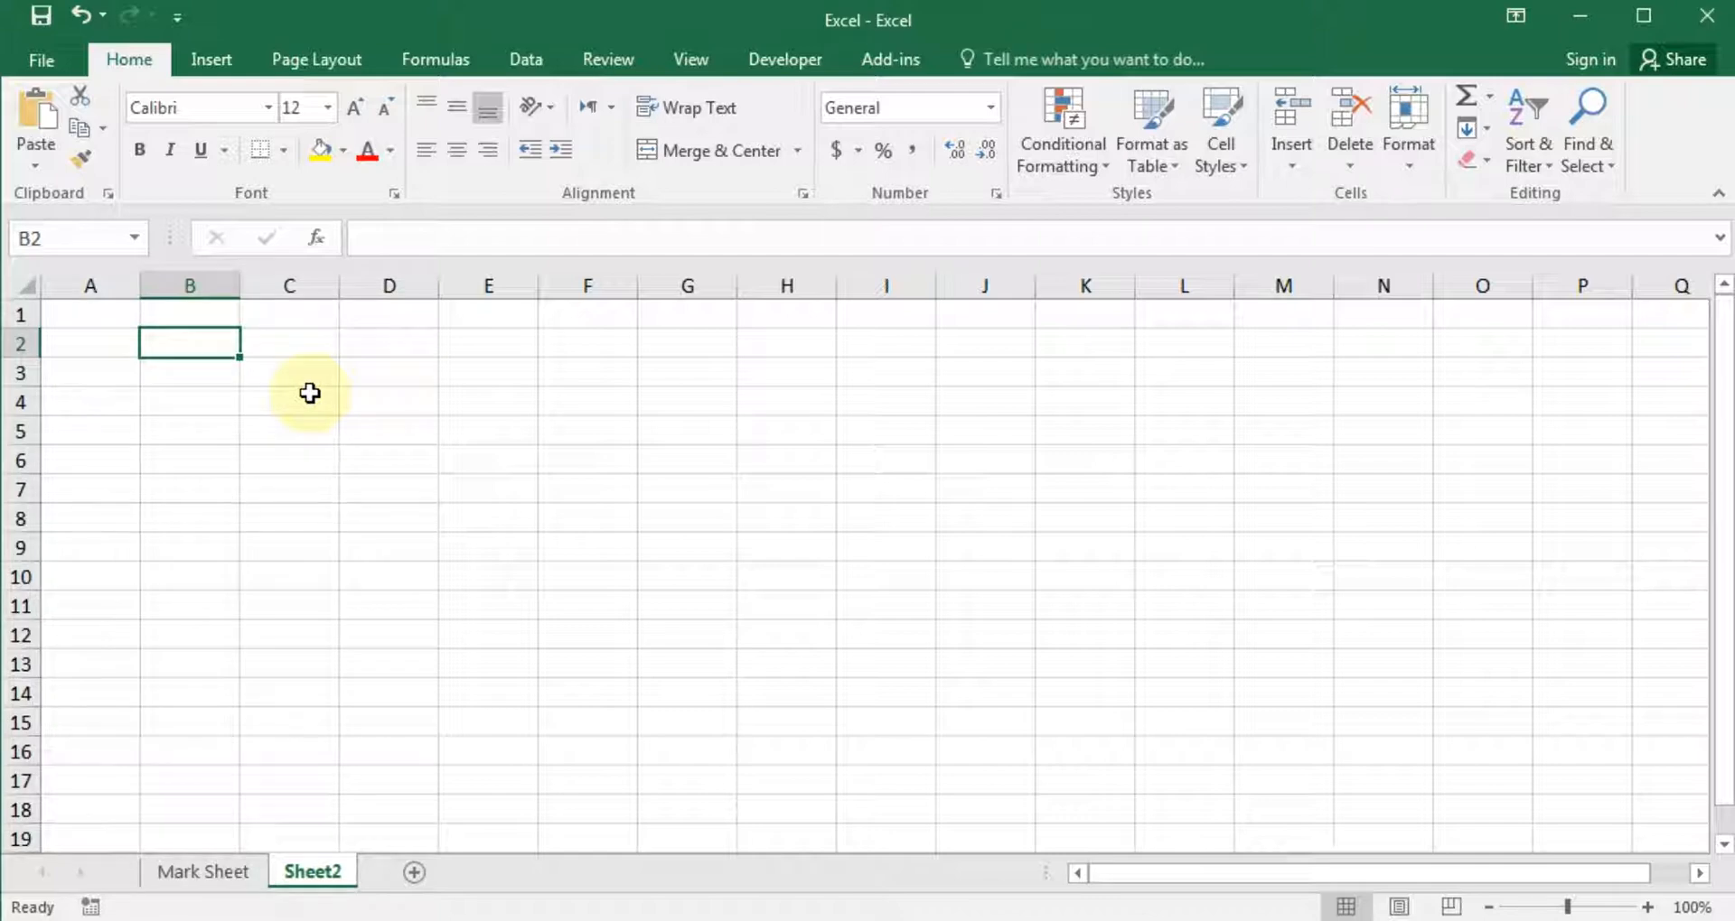
- Enter the column headings Left in B2 and Right in C2
type("Left")
key("Tab")
type("Right")
key("Return")
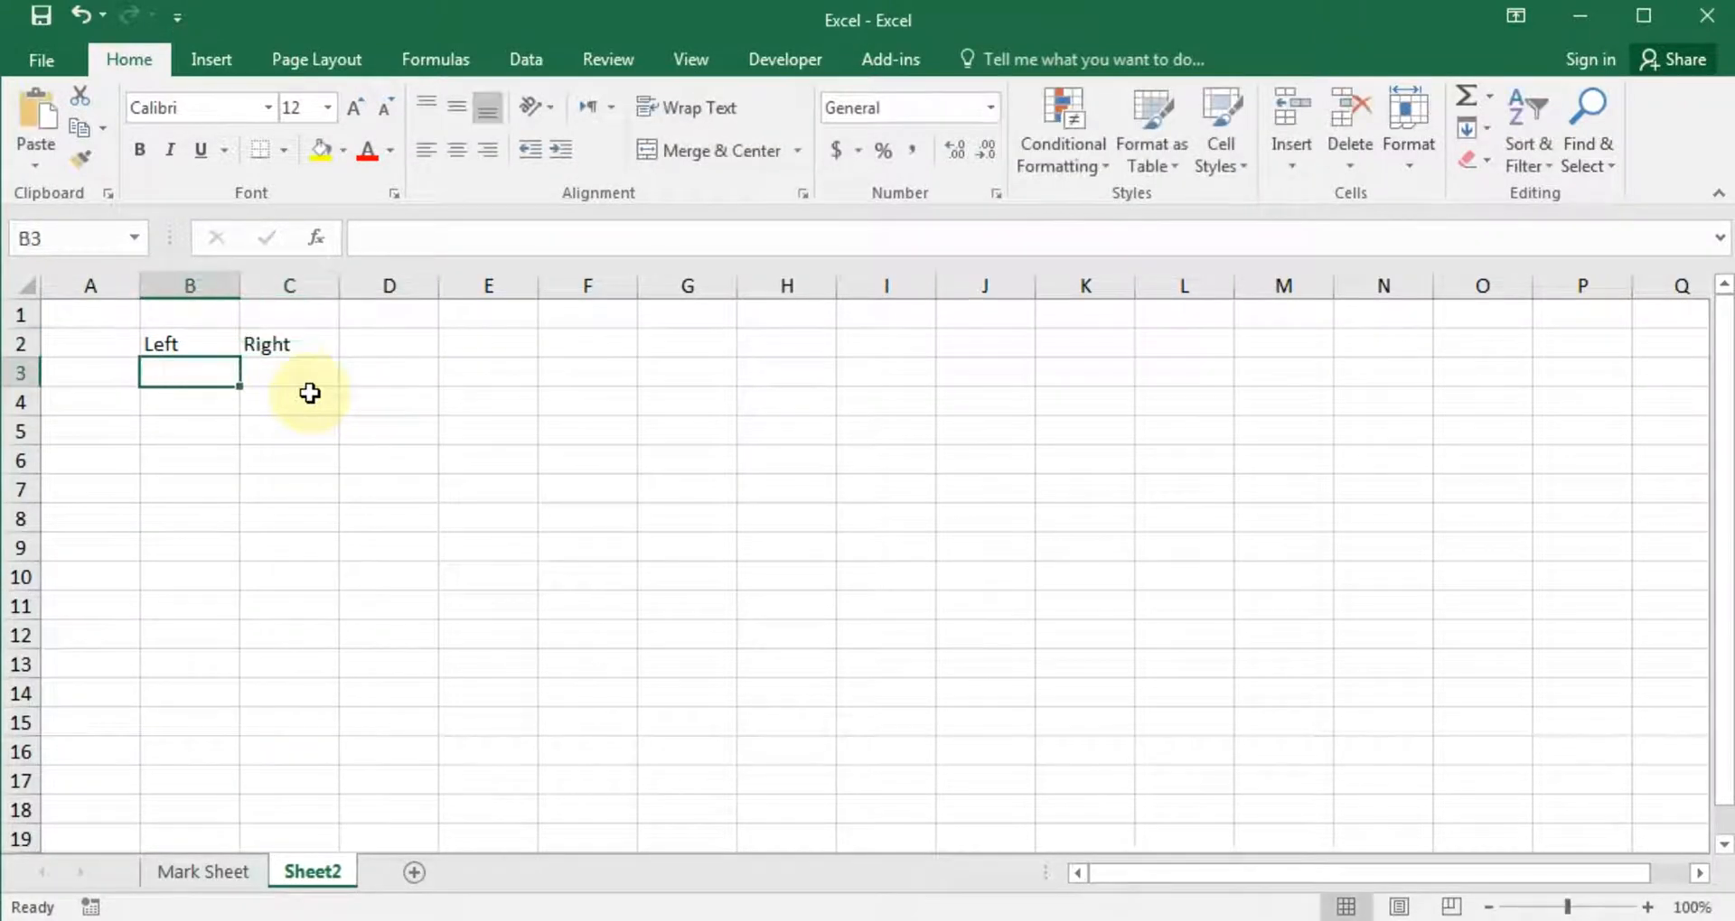
- Enter 50 under the Left heading in B3 and 100 under the Right heading in C3
key("Down")
key("Up")
type("50")
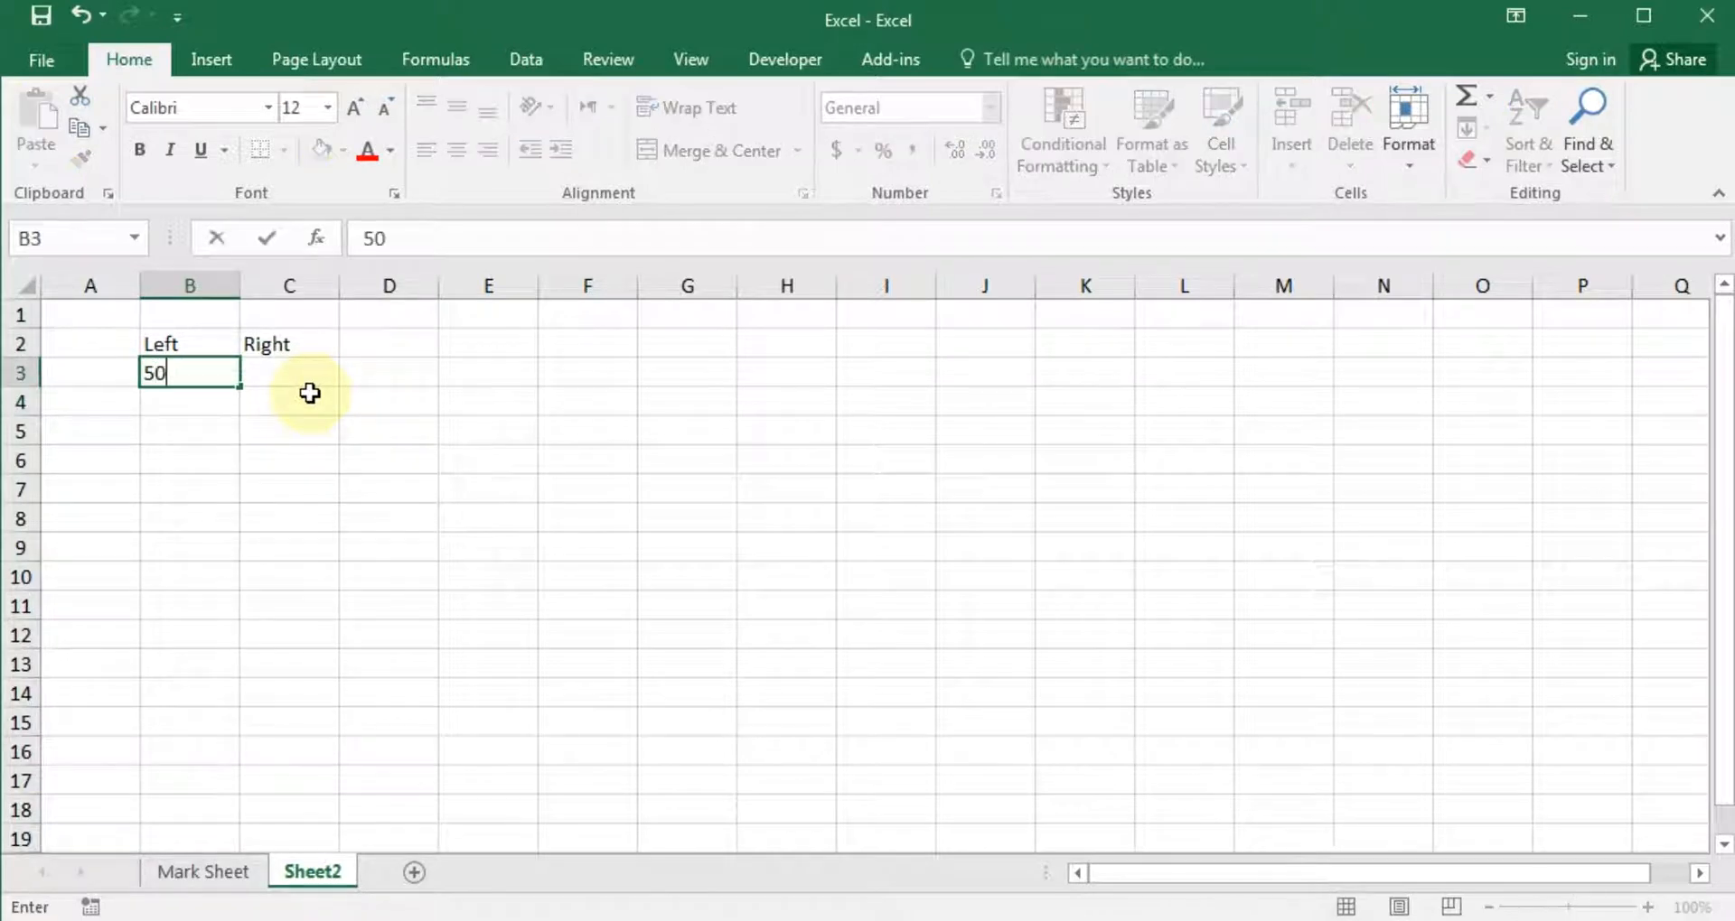
key("Tab")
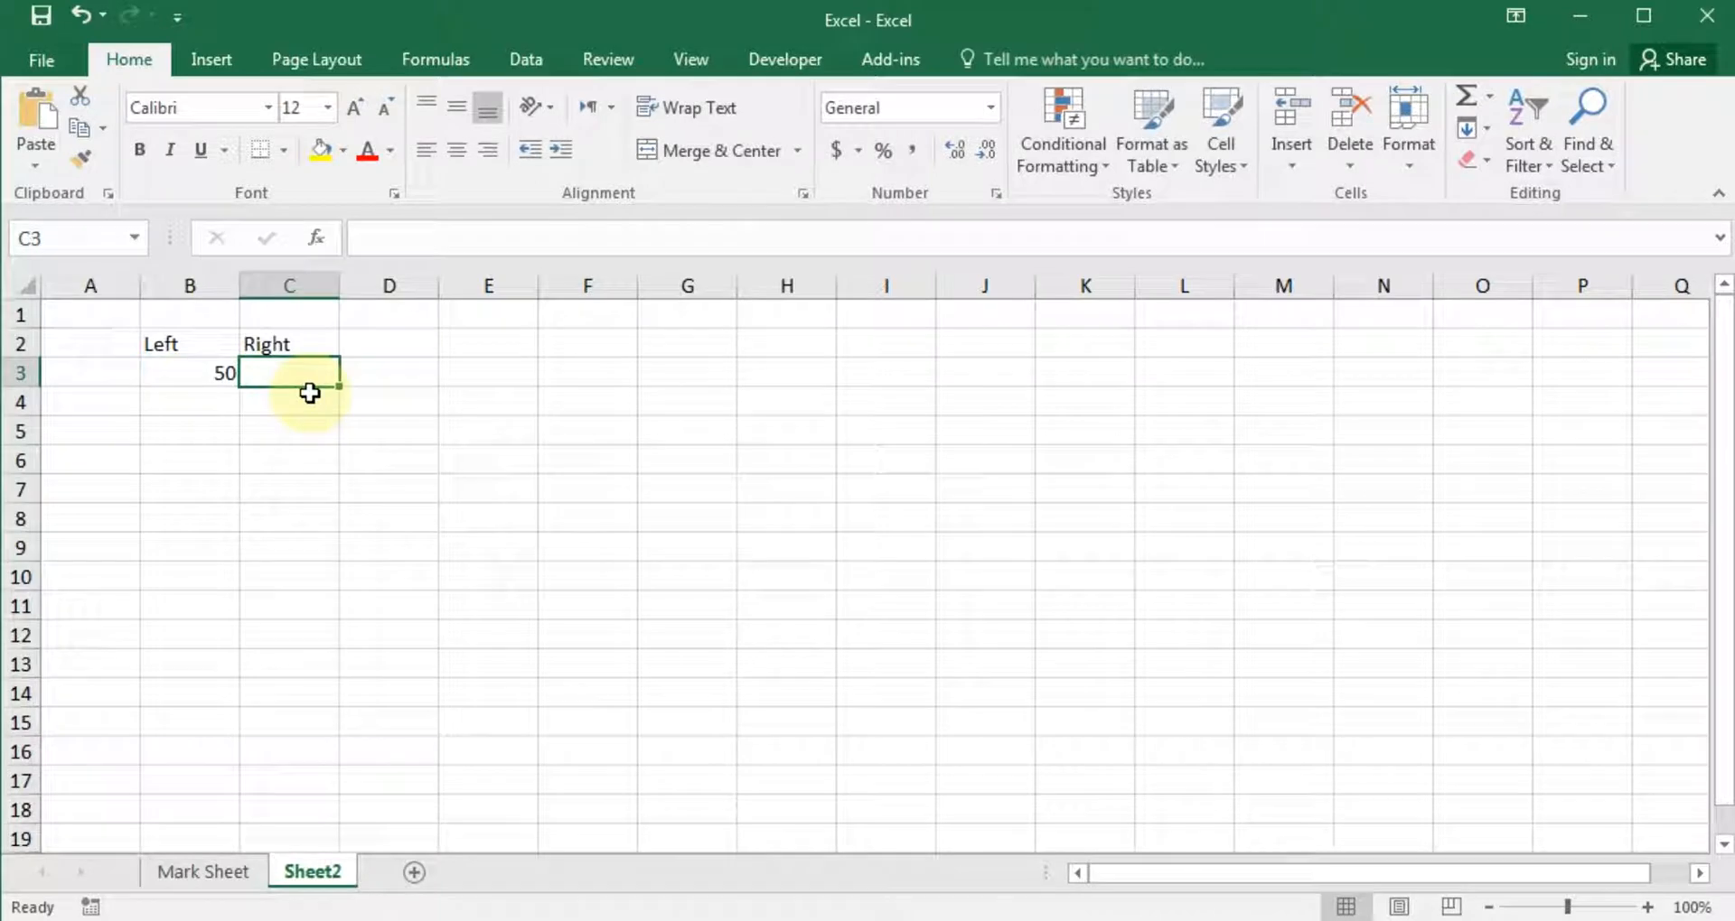
type("100")
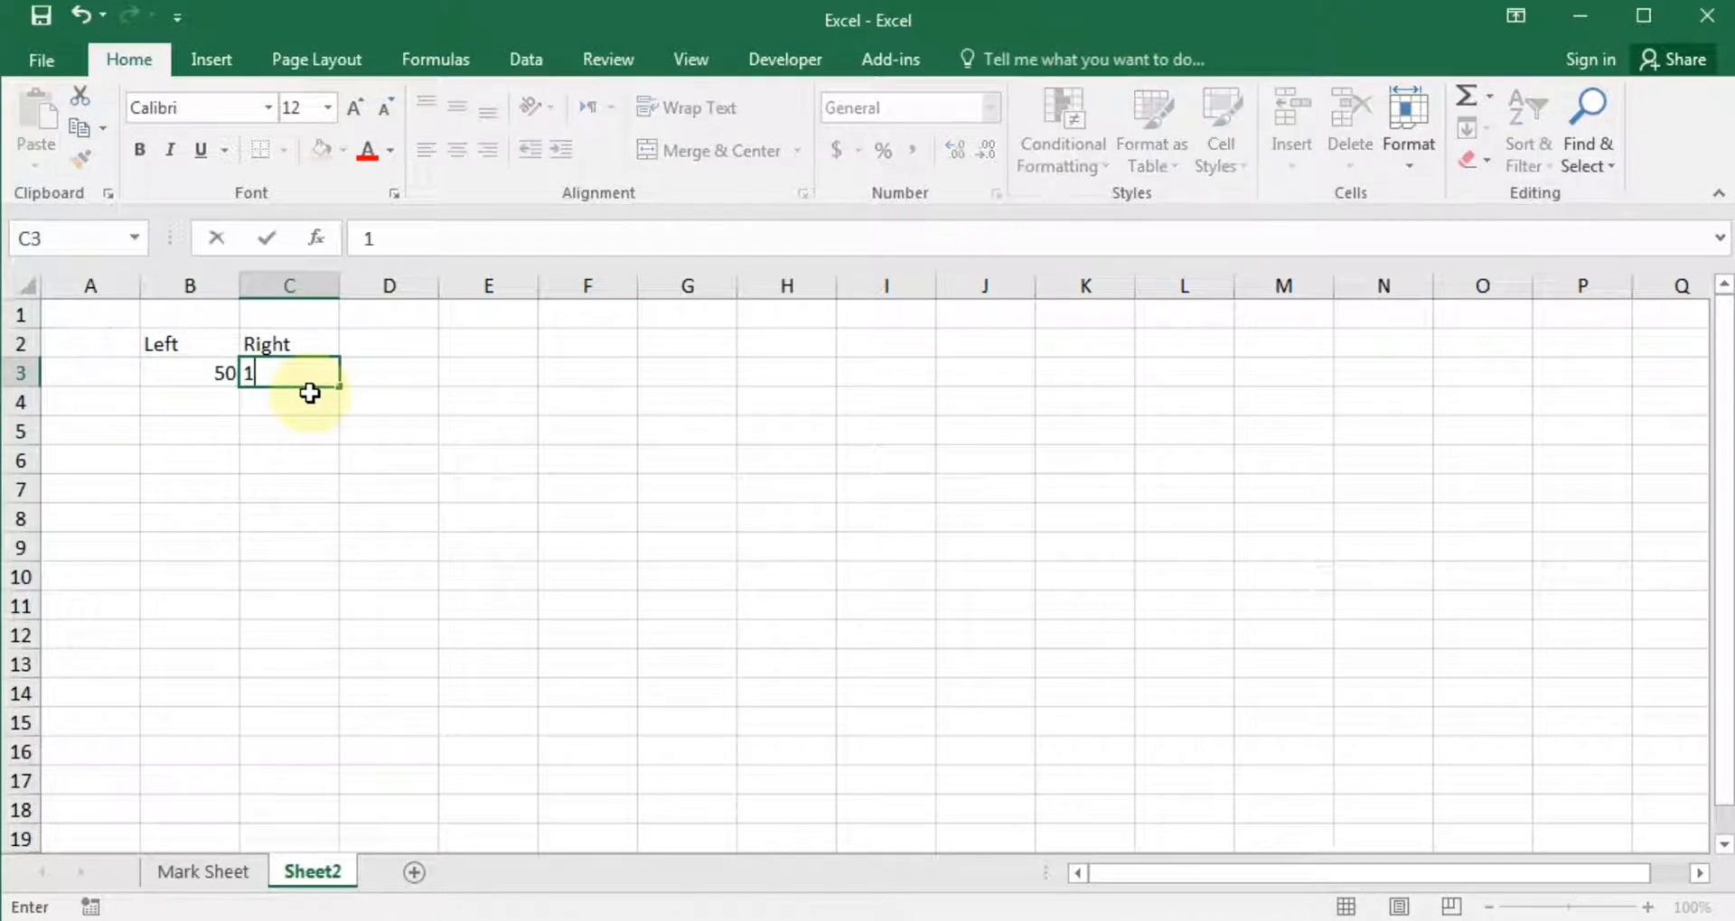
key("Tab")
key("Down")
key("Down")
key("Down")
key("Down")
key("Down")
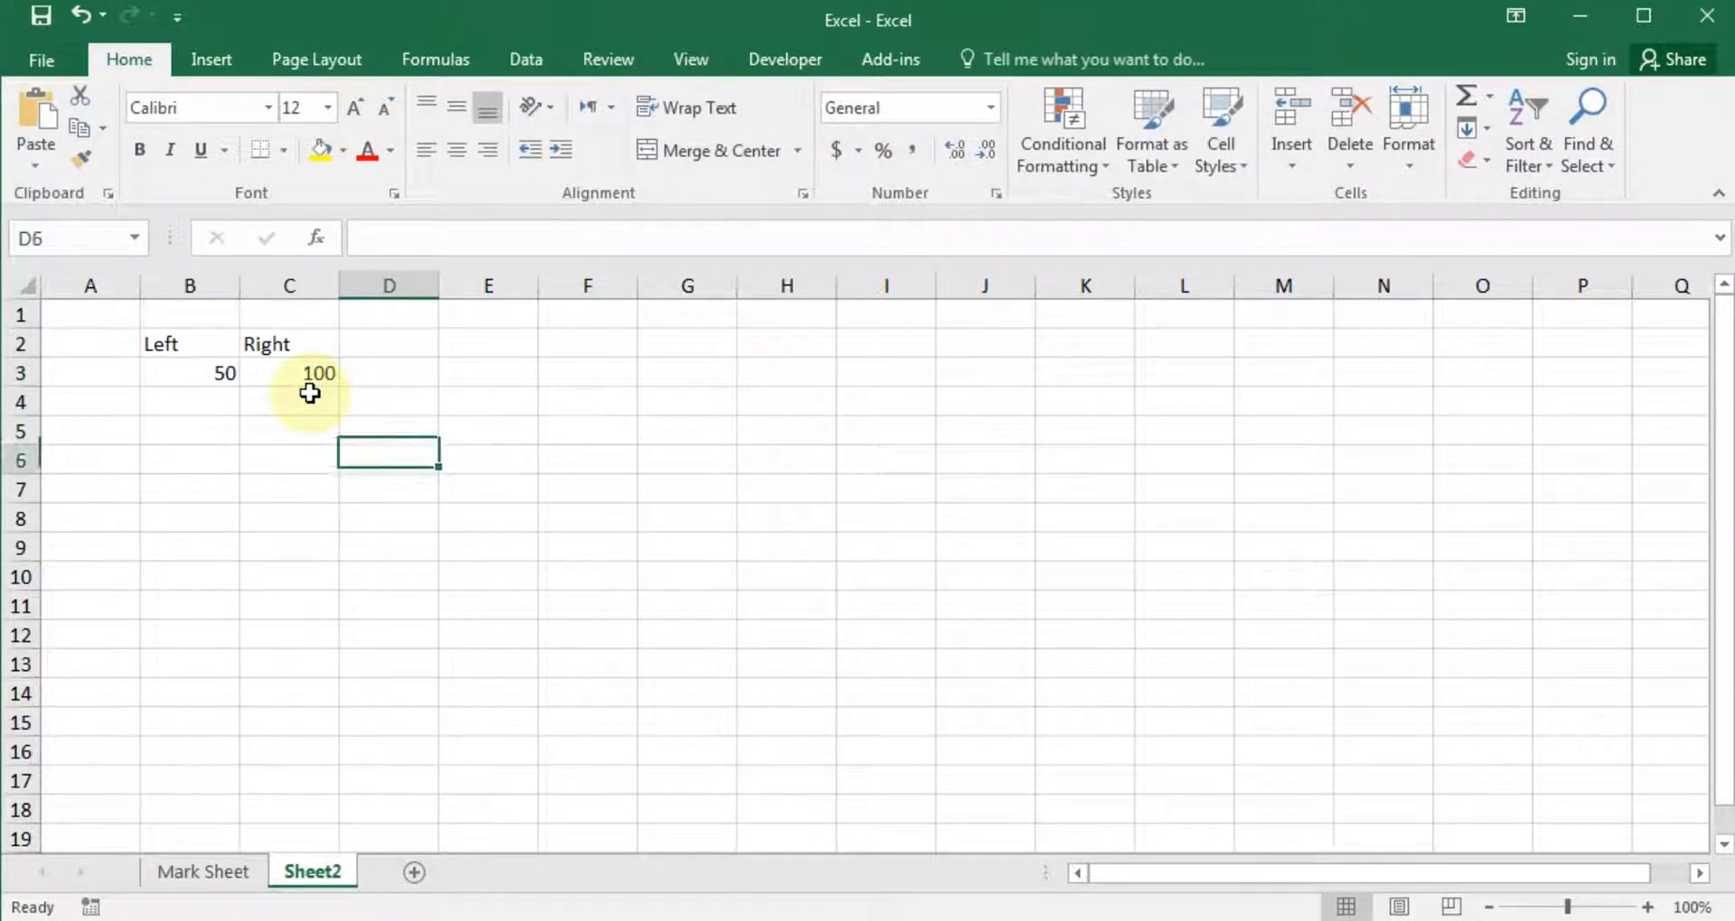
key("Up")
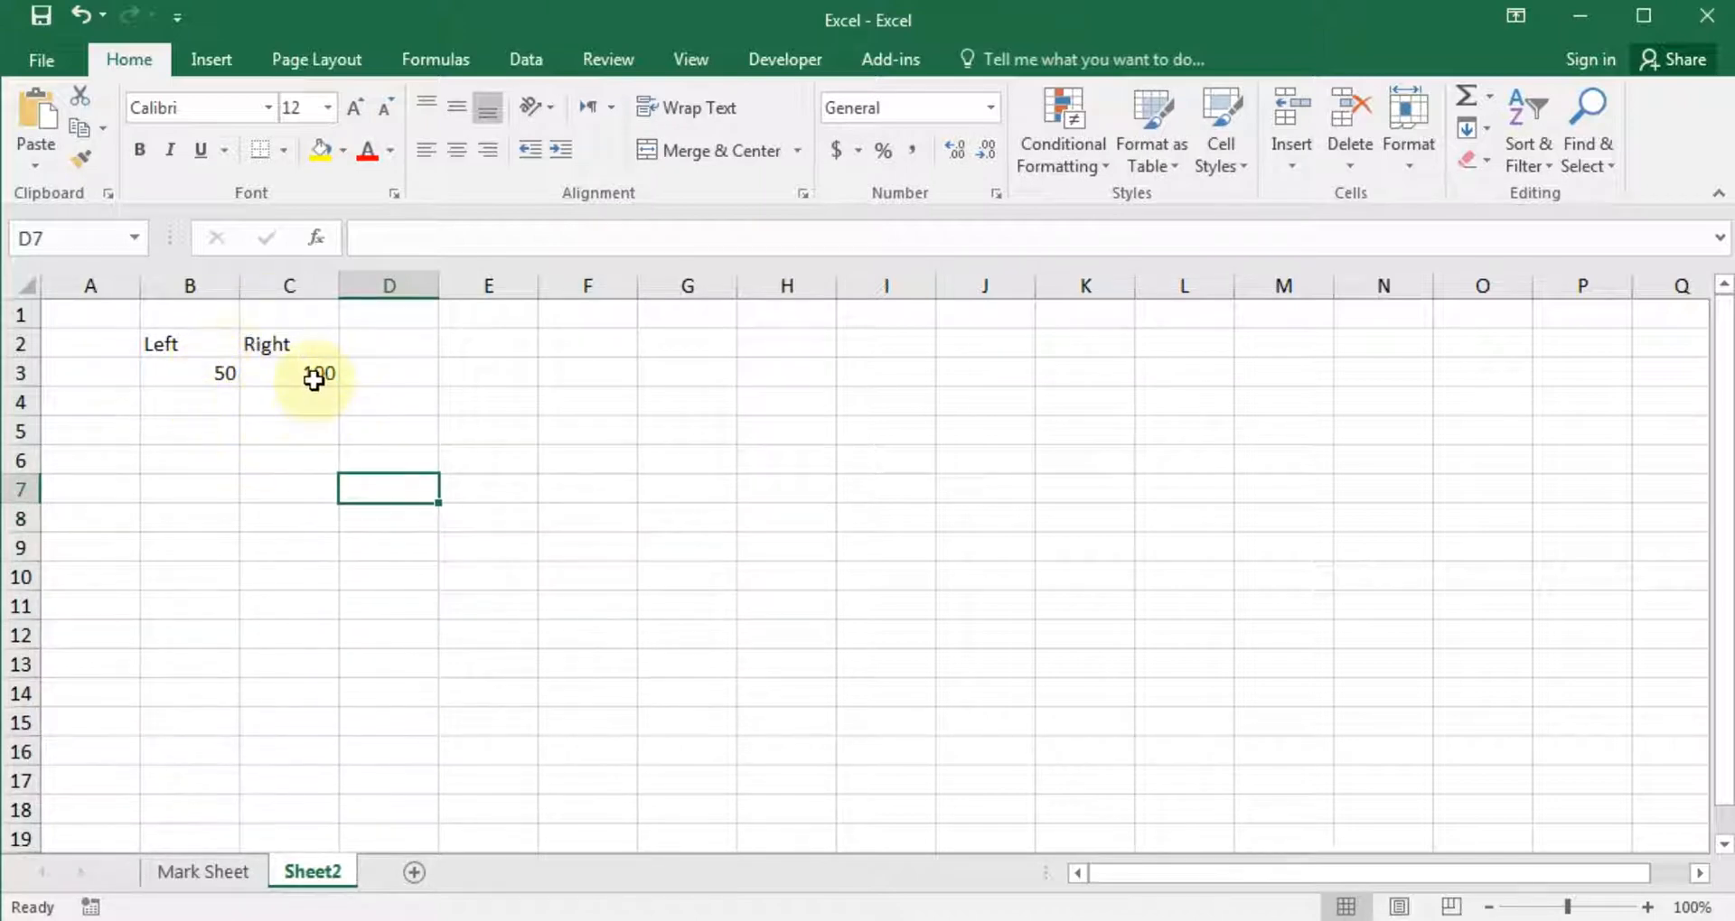
- Begin an IF formula in cell D5 with the logical test B3>C3
left_click(381, 440)
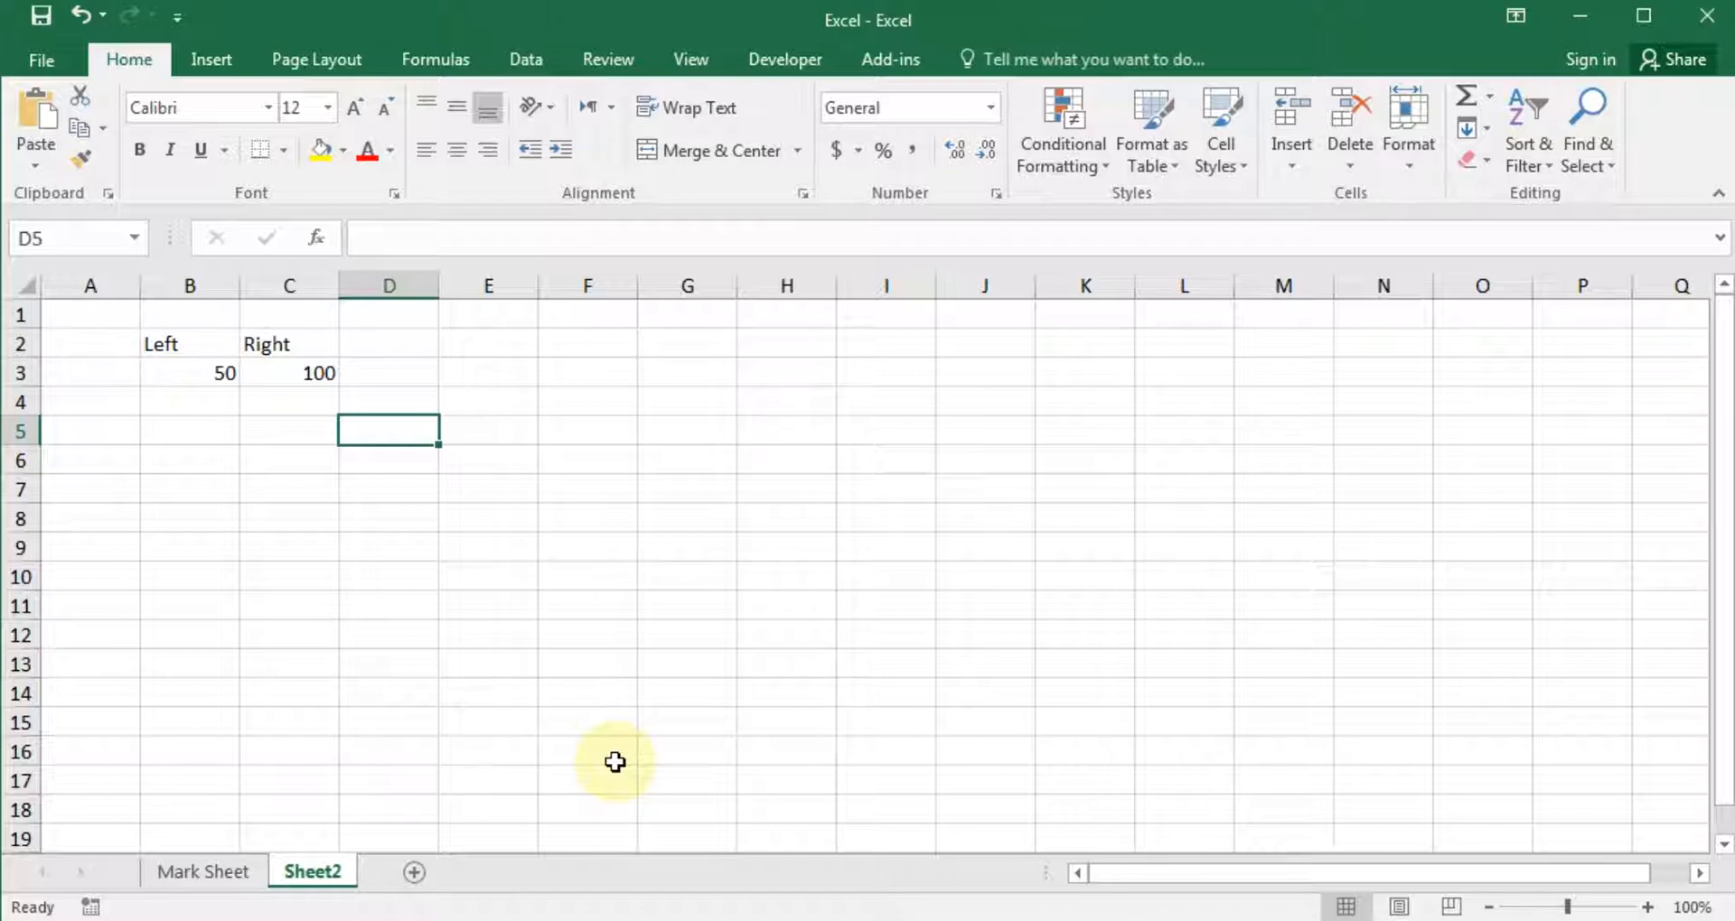
type("=")
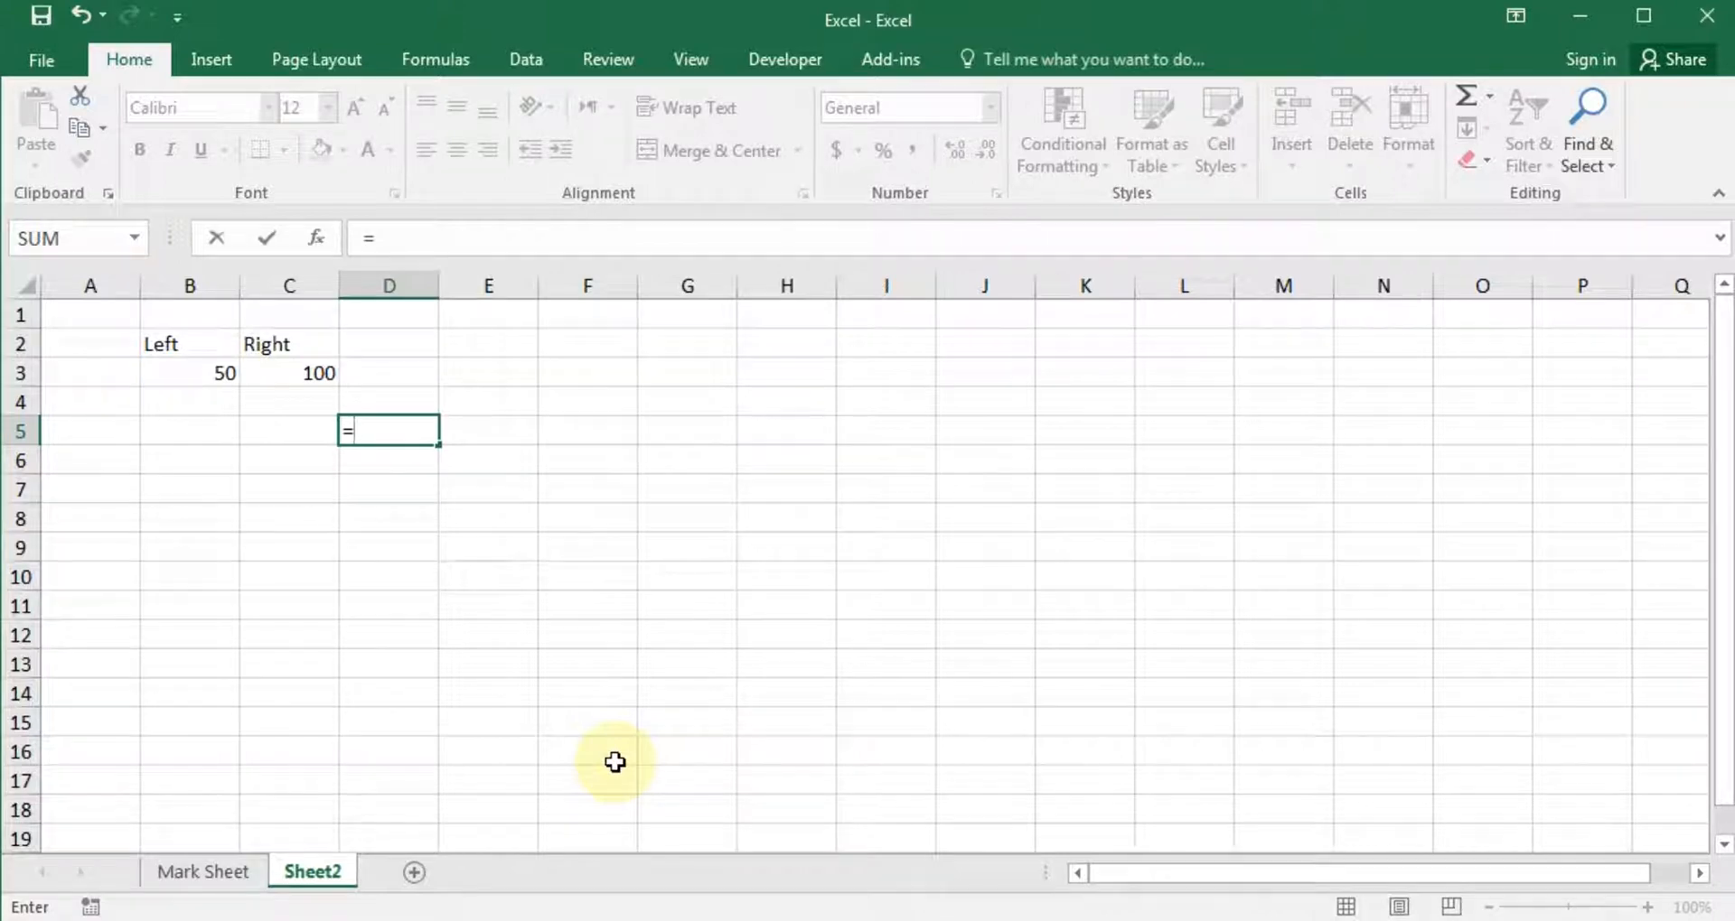
type("if")
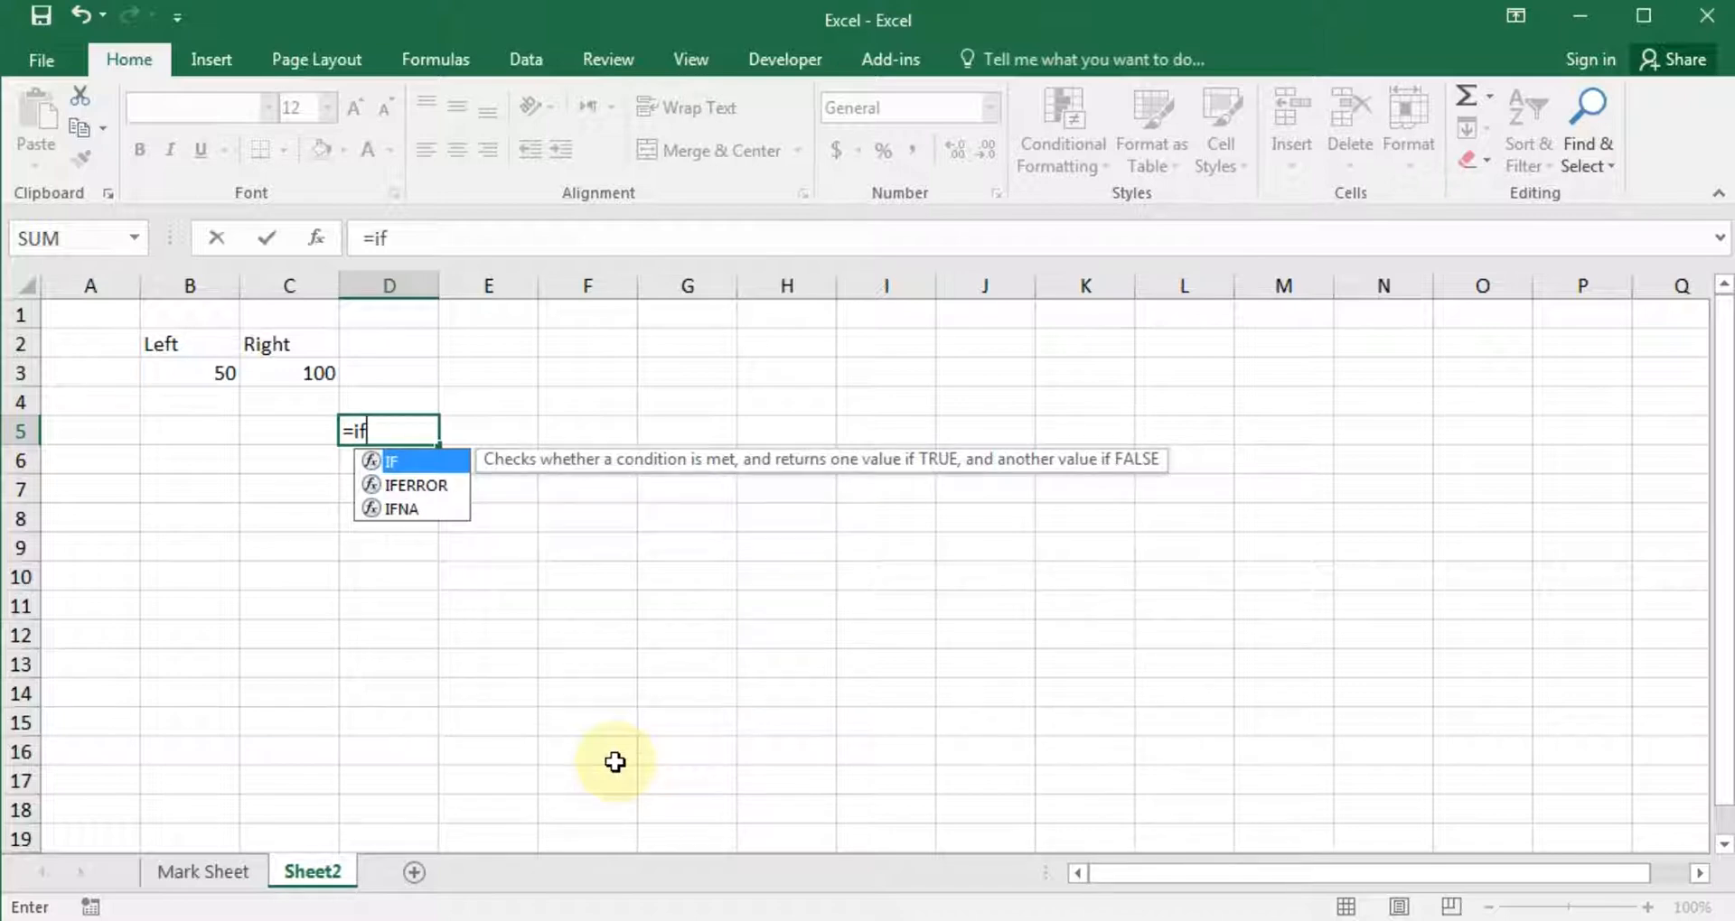
key("Tab")
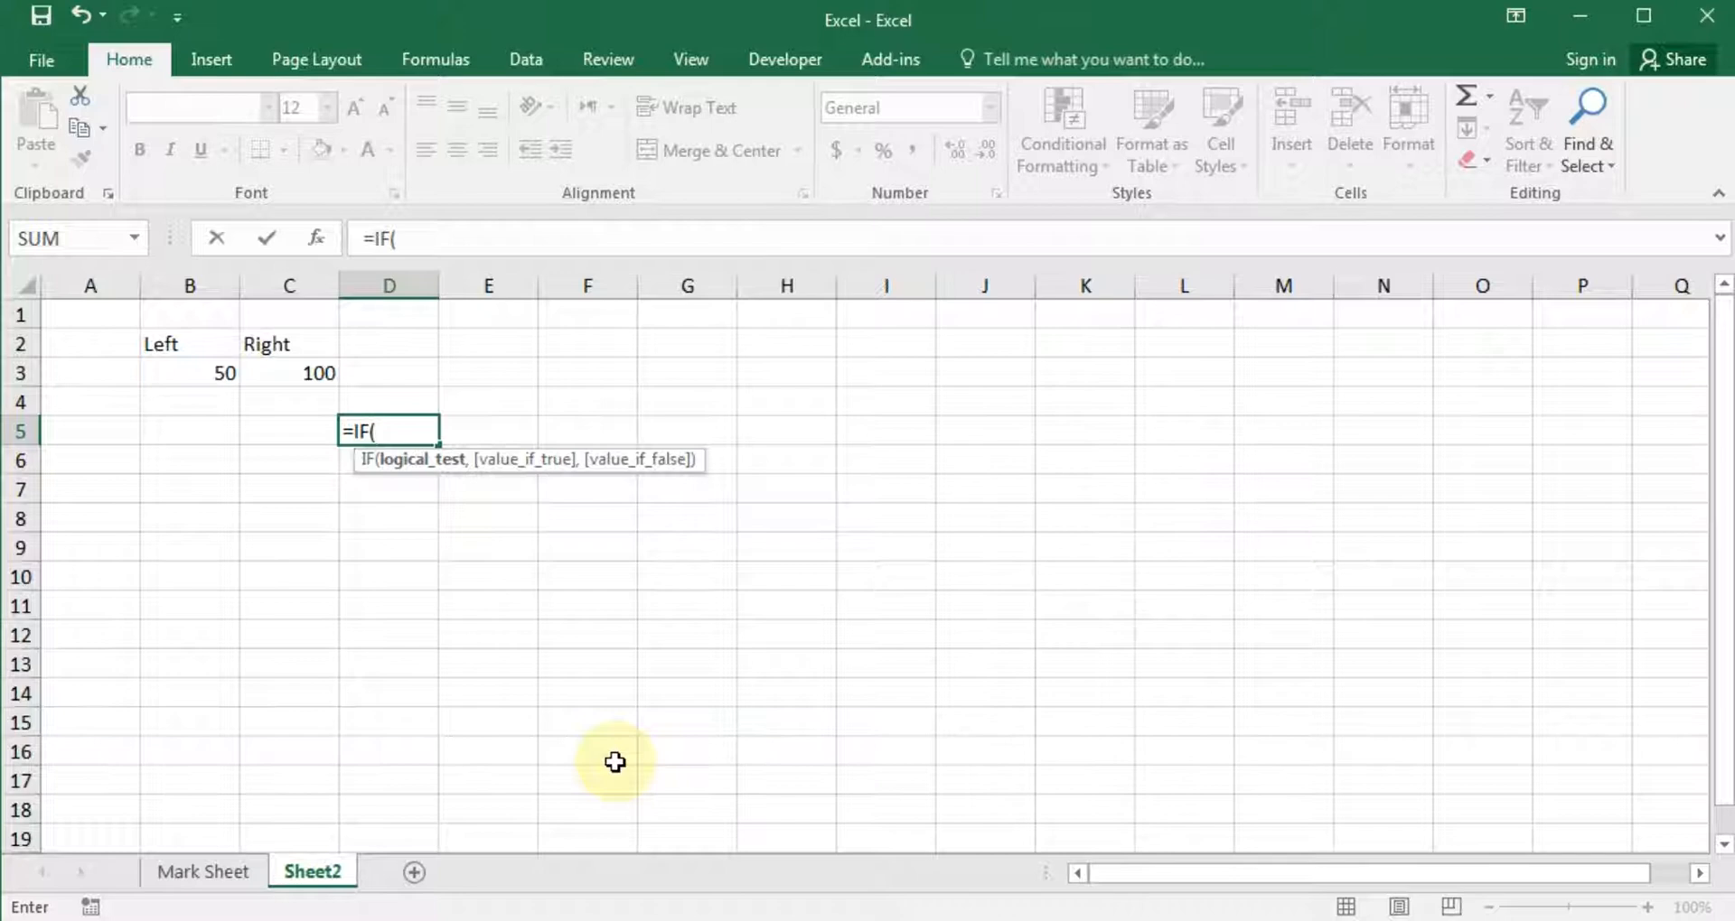
key("BackSpace")
key("BackSpace")
key("BackSpace")
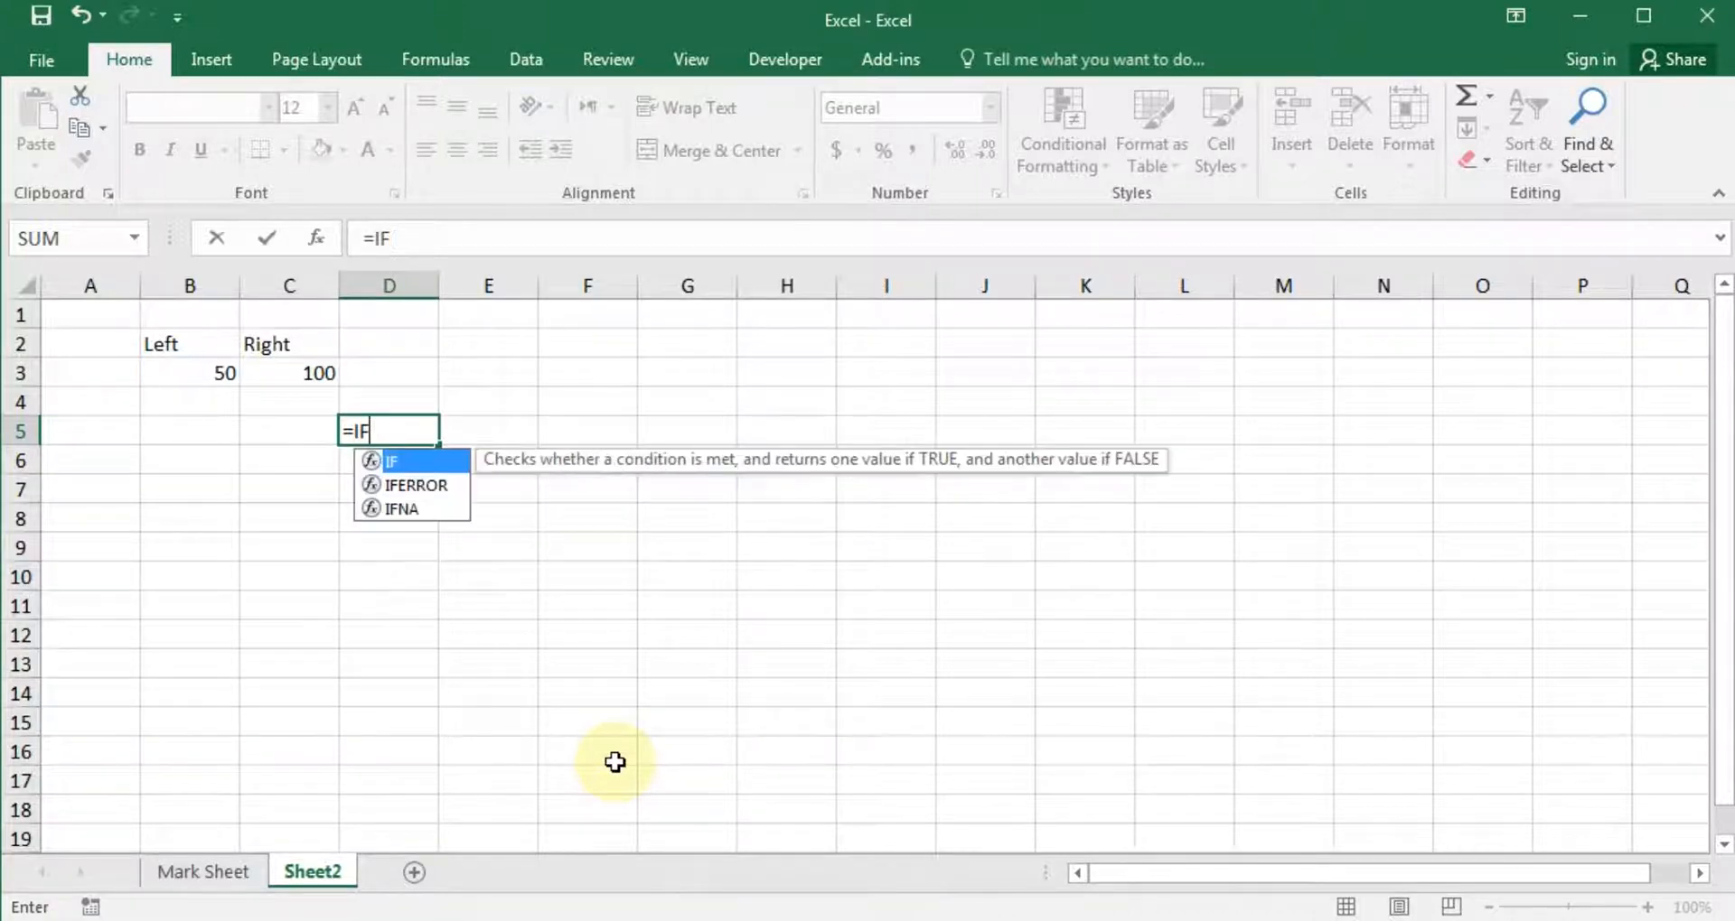
type("if(")
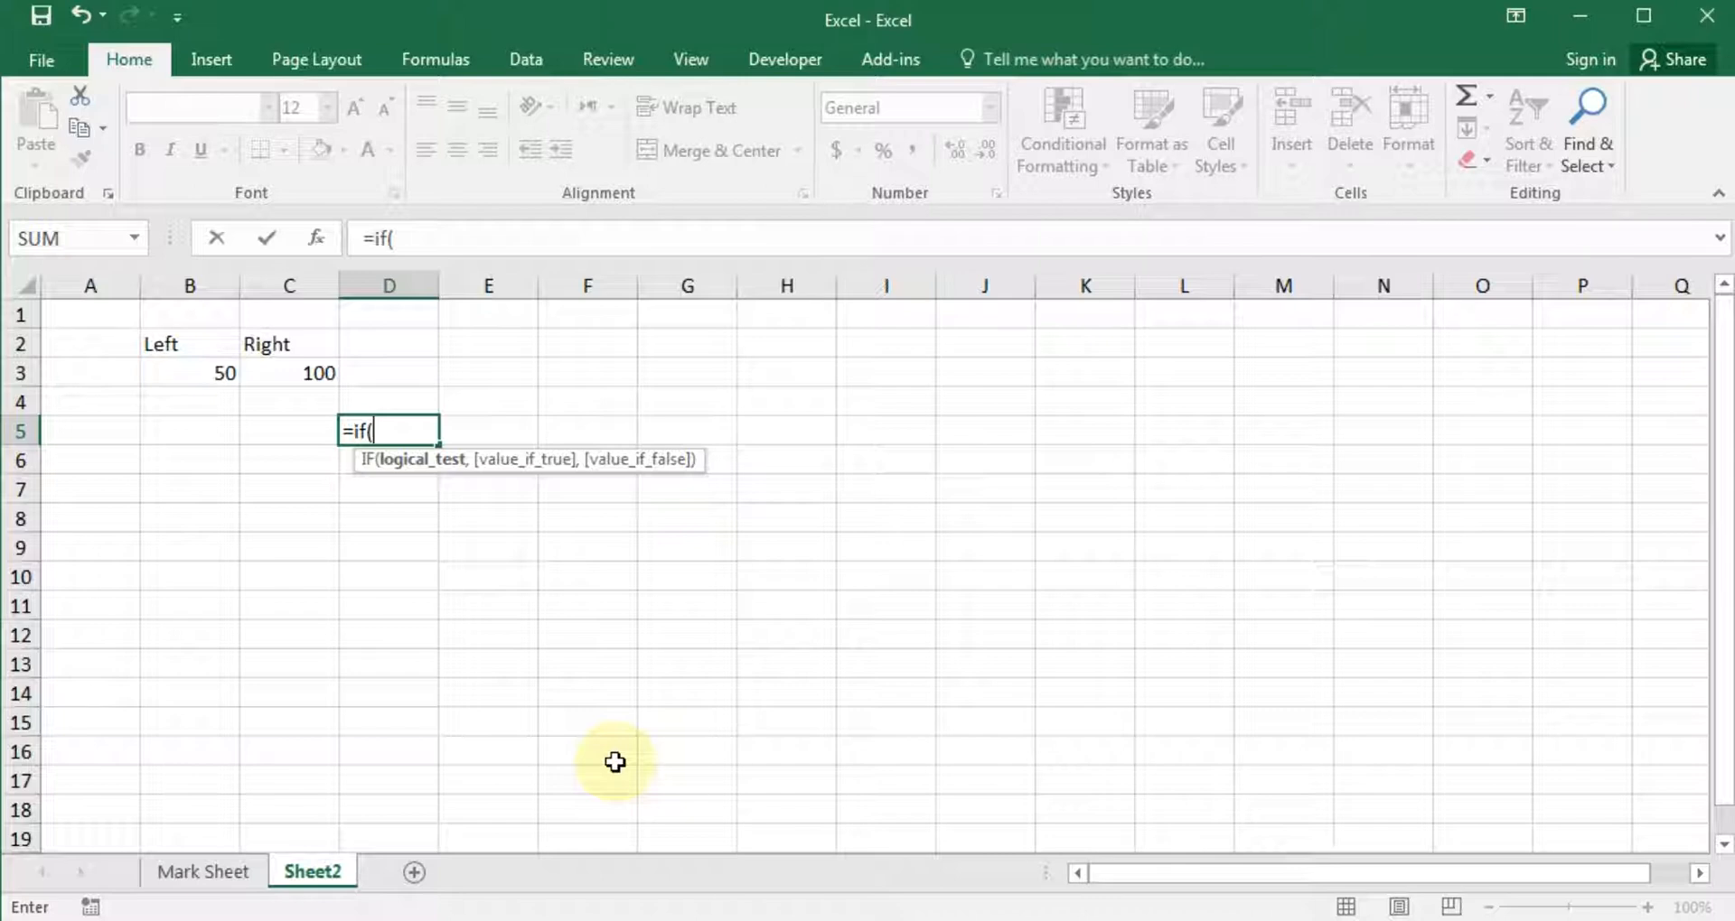
left_click(197, 371)
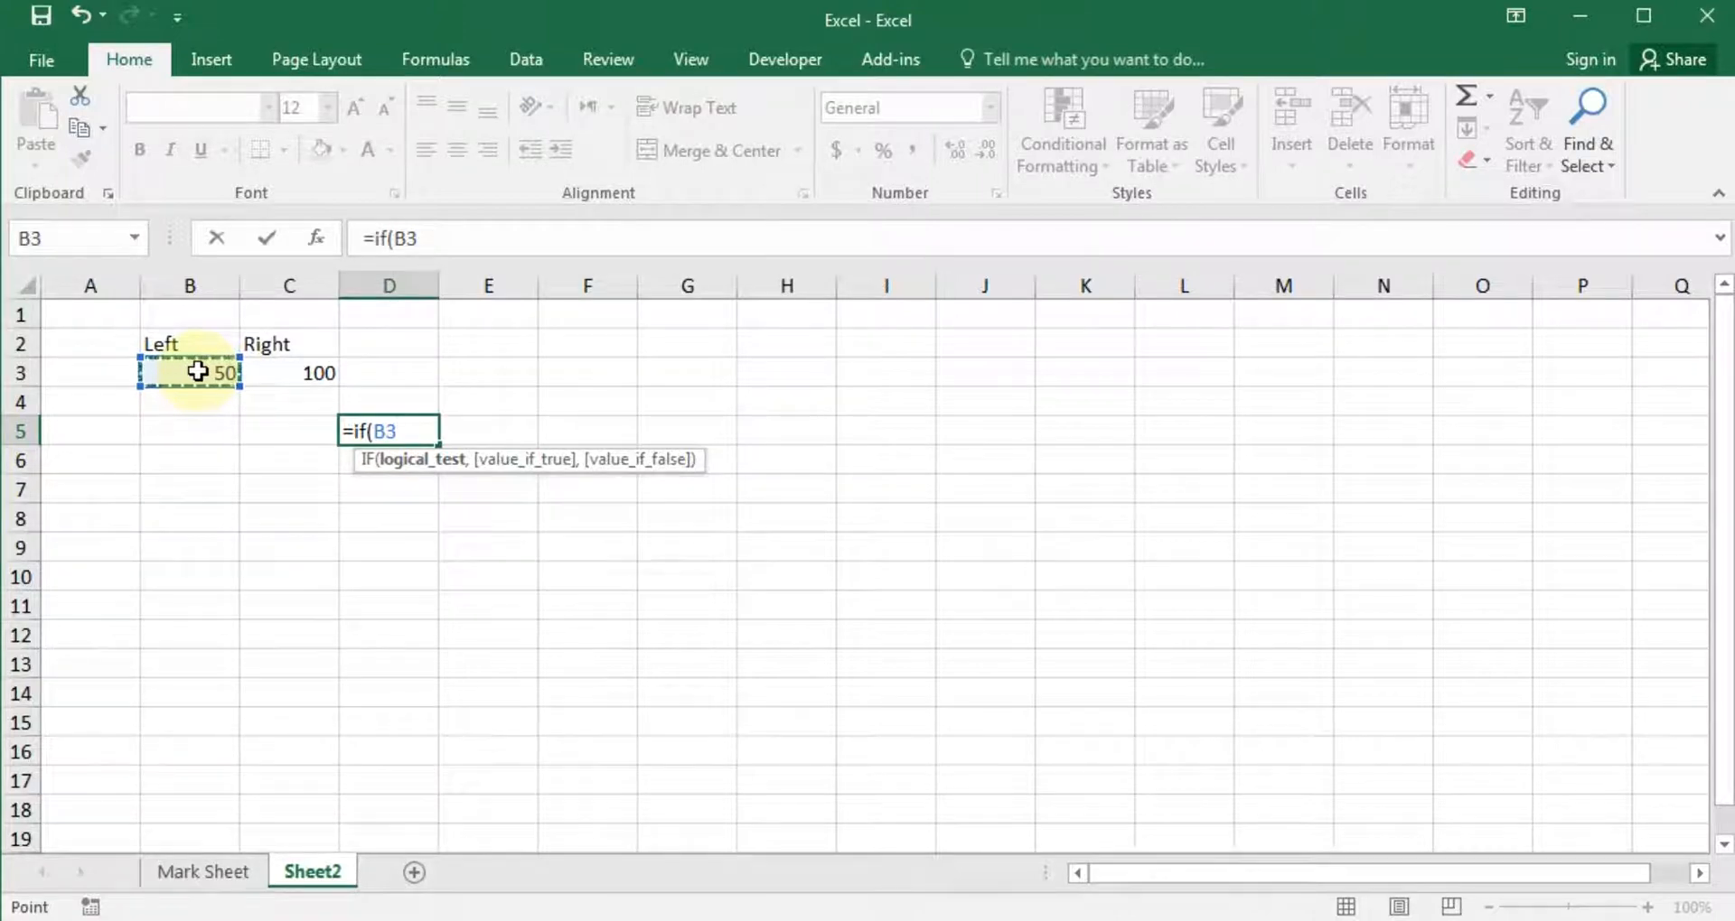
type(">")
left_click(288, 370)
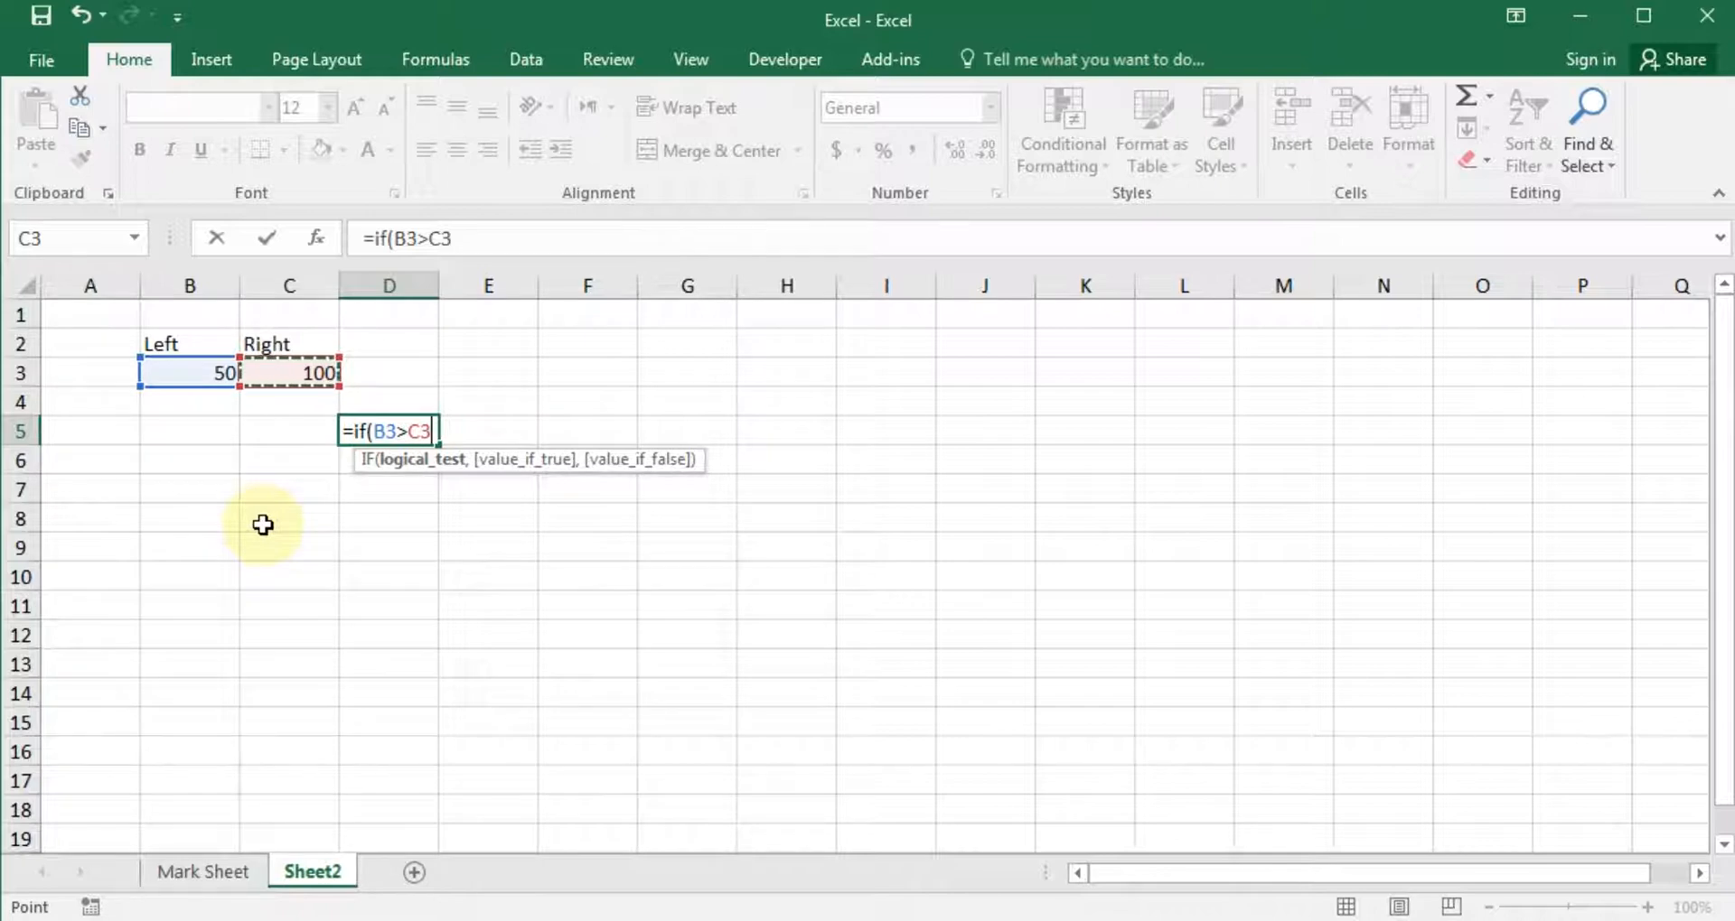
- Add the text "Lef column is higher" as the value-if-true argument of the IF formula in D5
type(",")
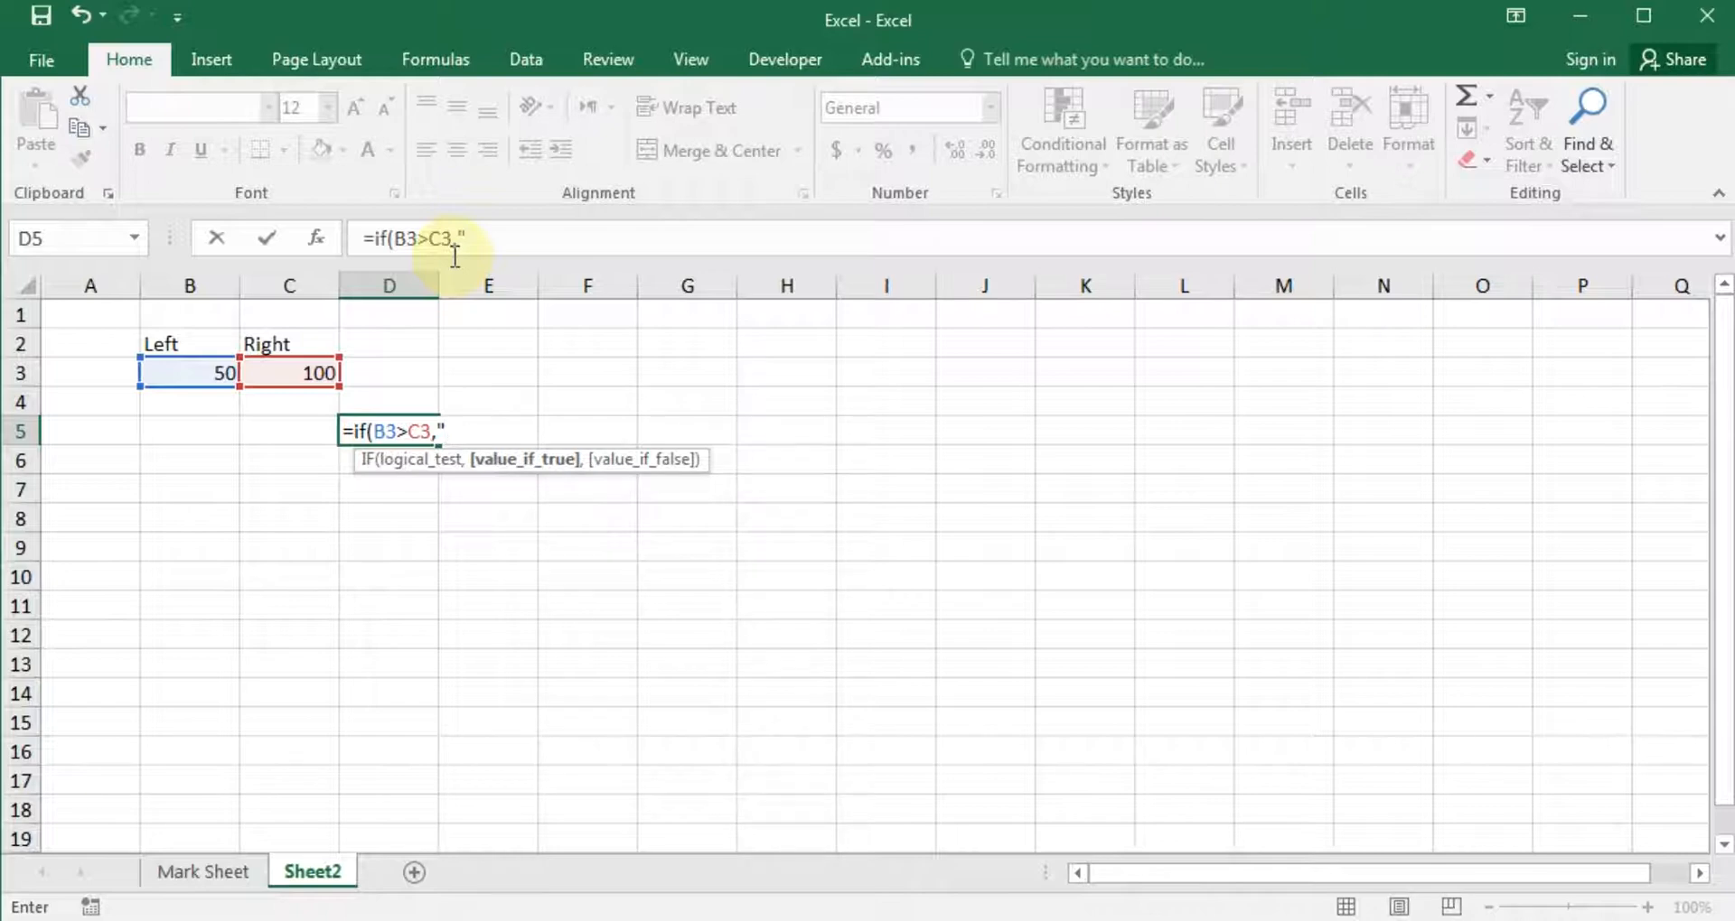
type("Lef column is higher")
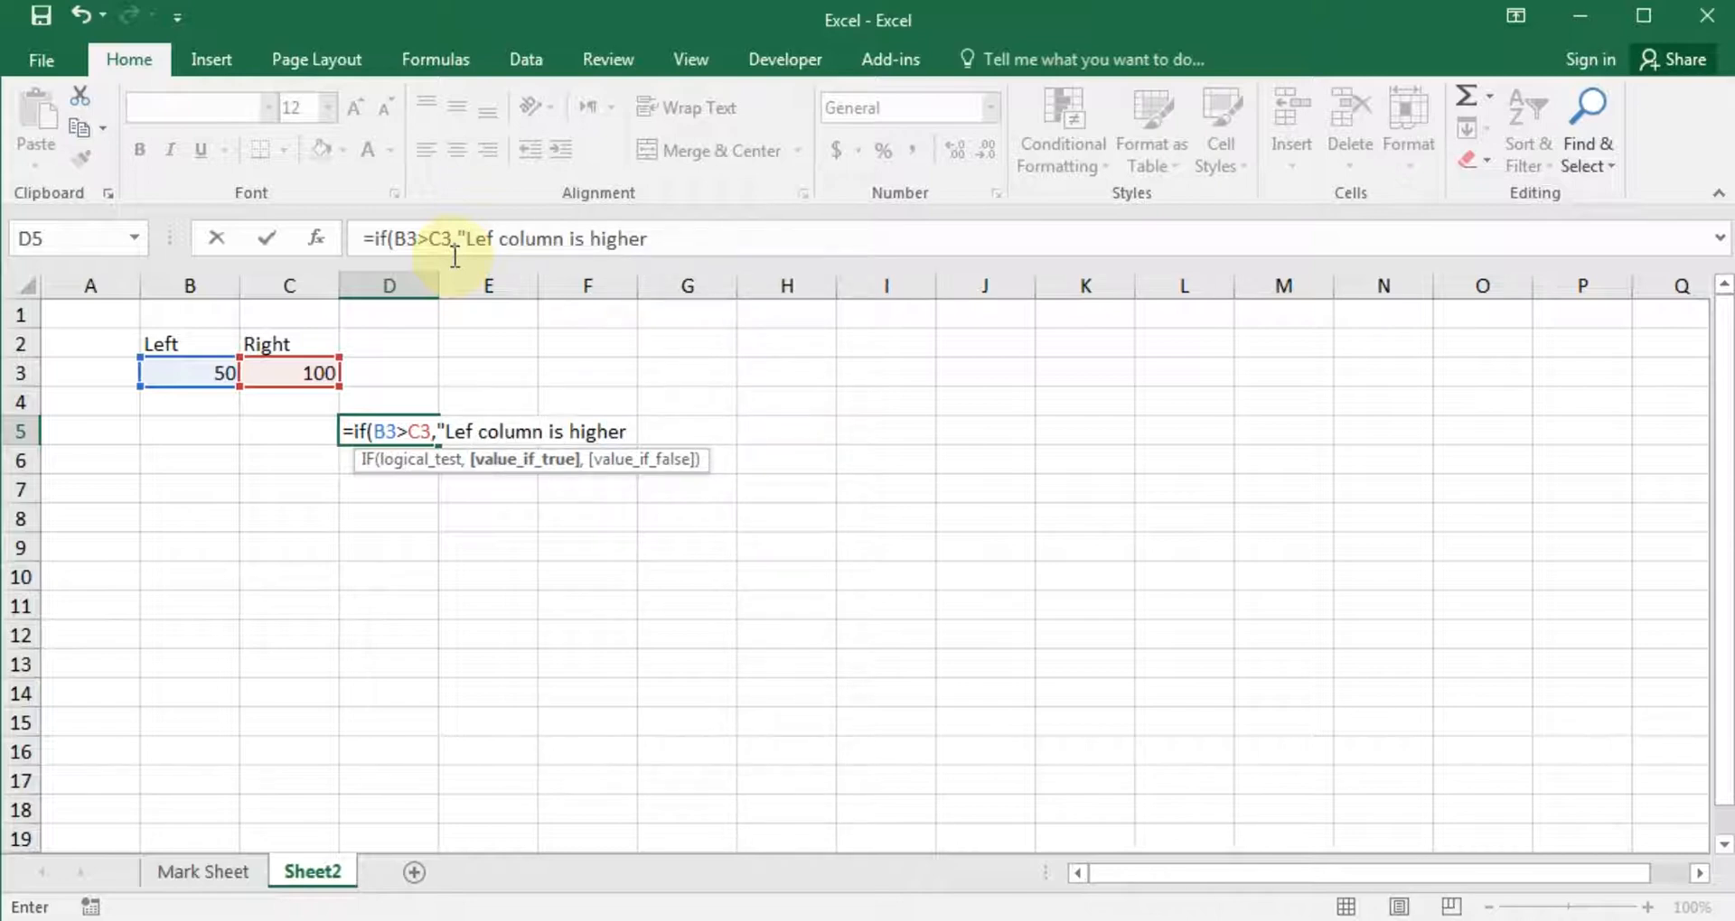
type("\"")
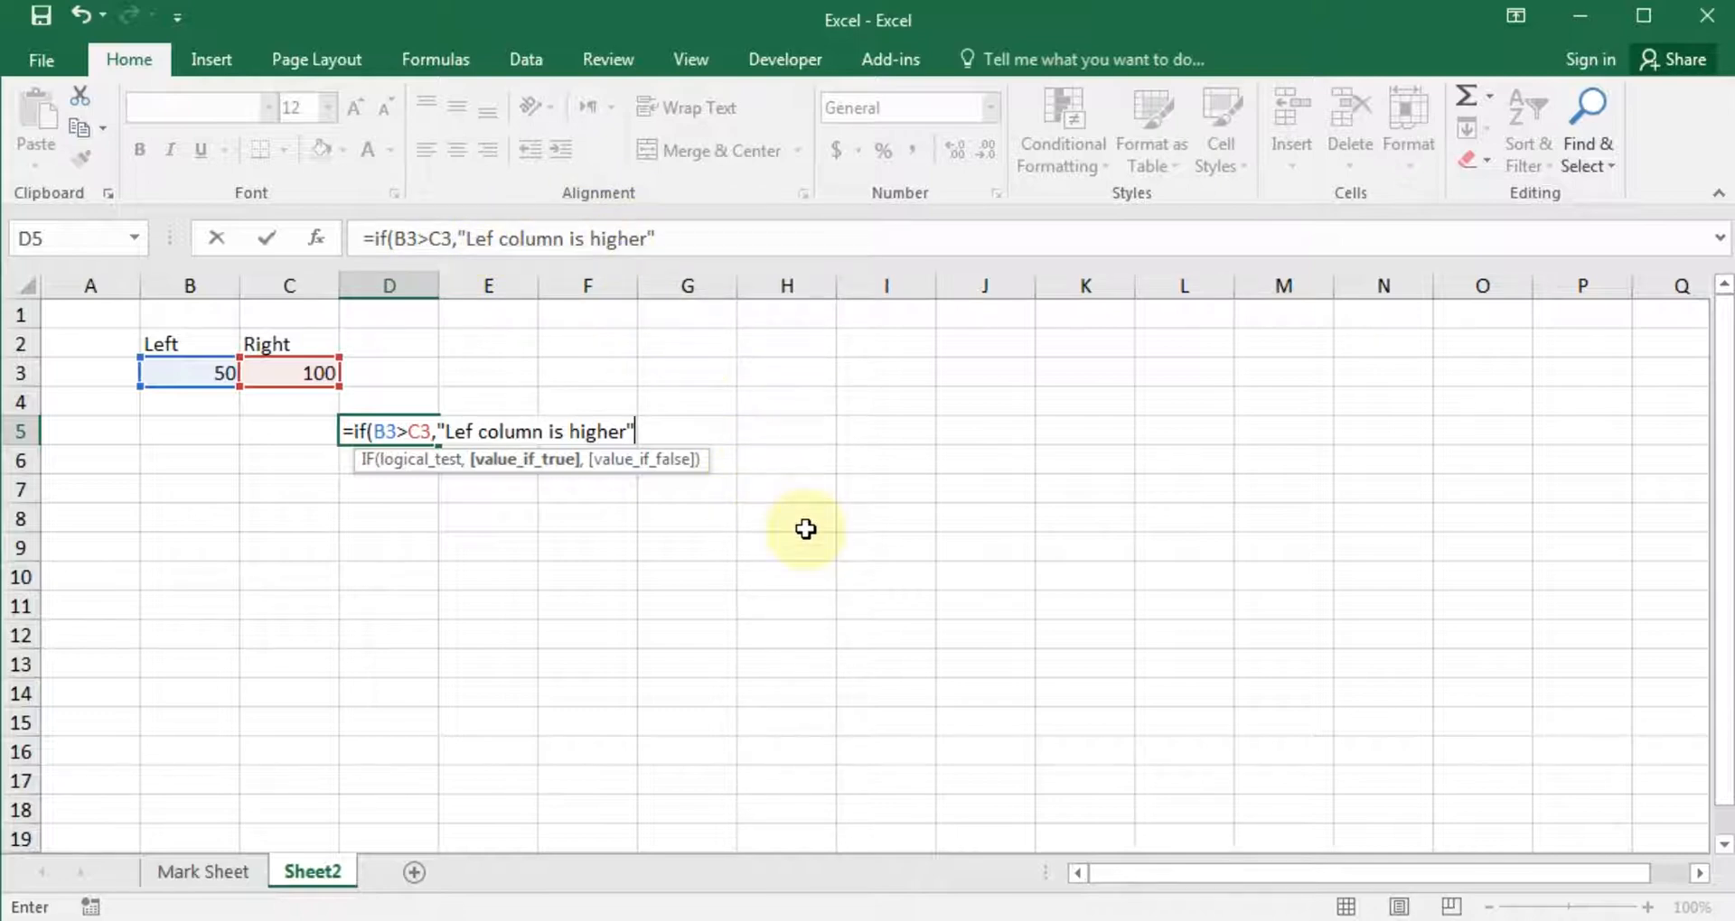
type(",")
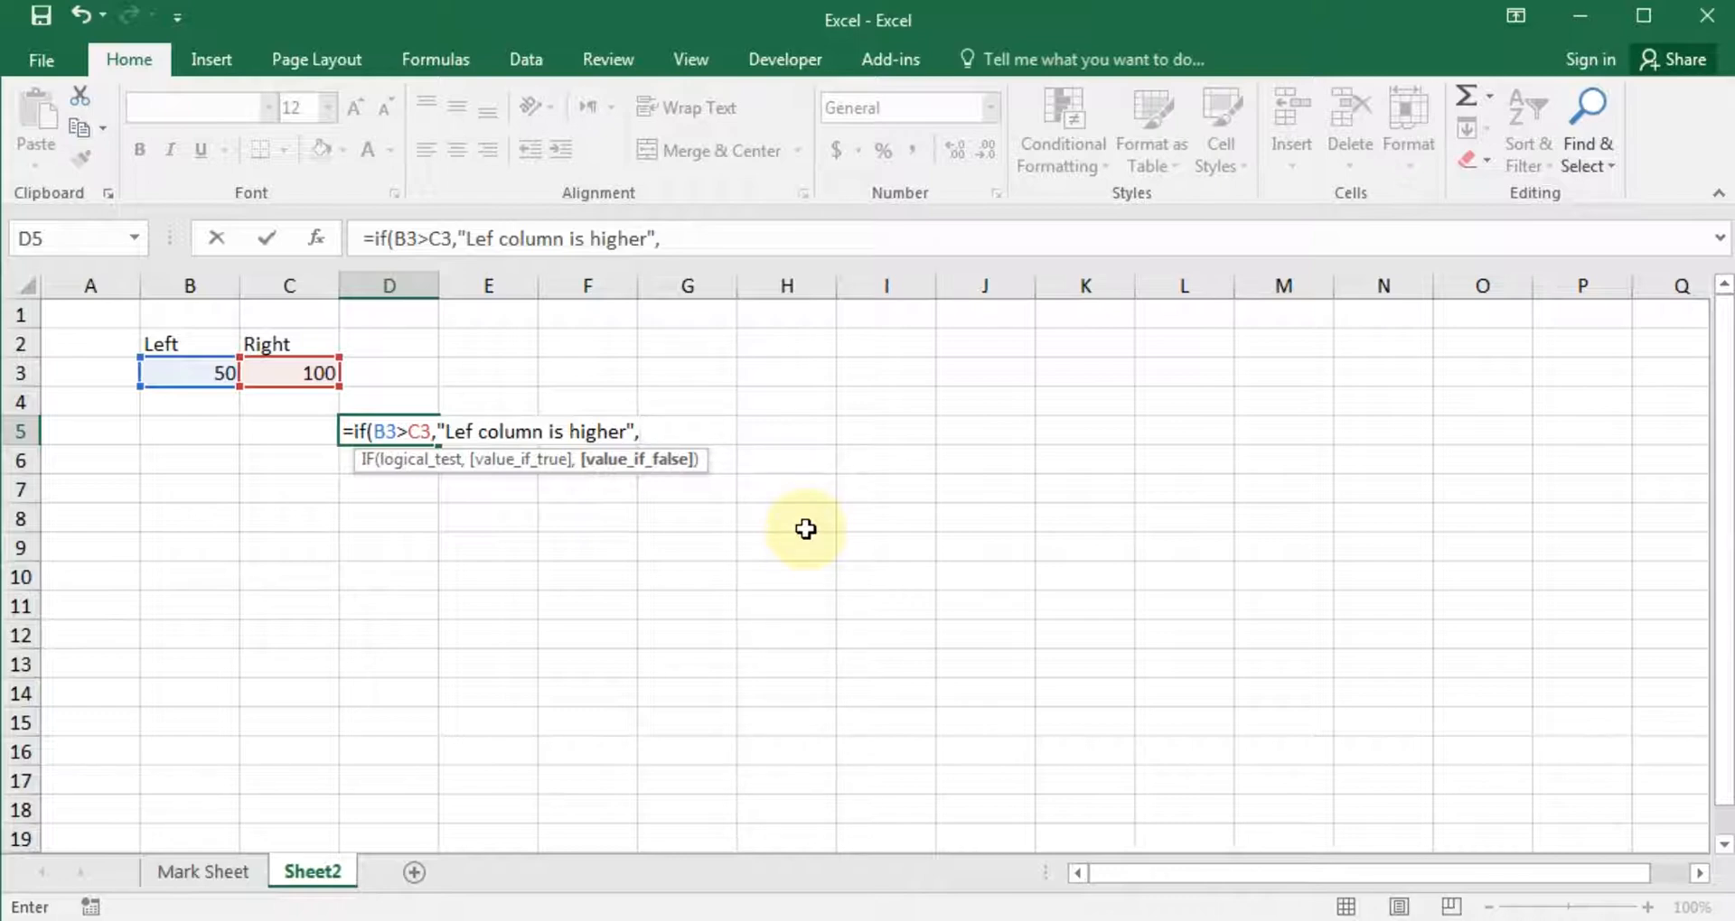
- Nest a second IF with the logical test C3>B3 as the value-if-false argument of the formula in D5
type("if")
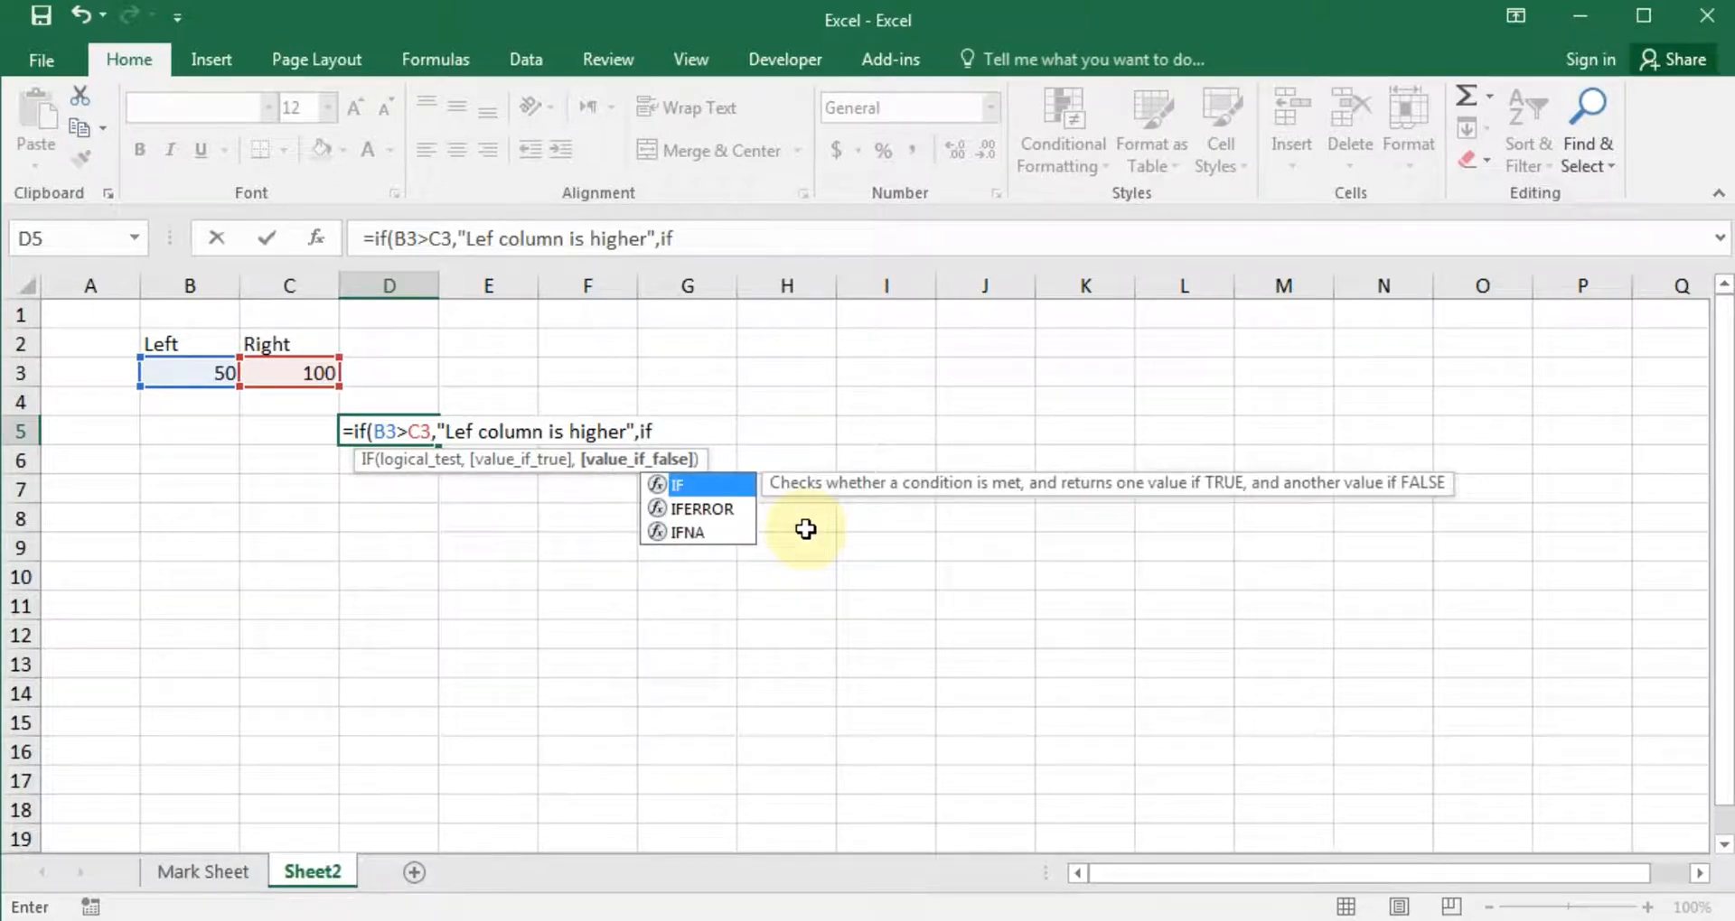
key("Tab")
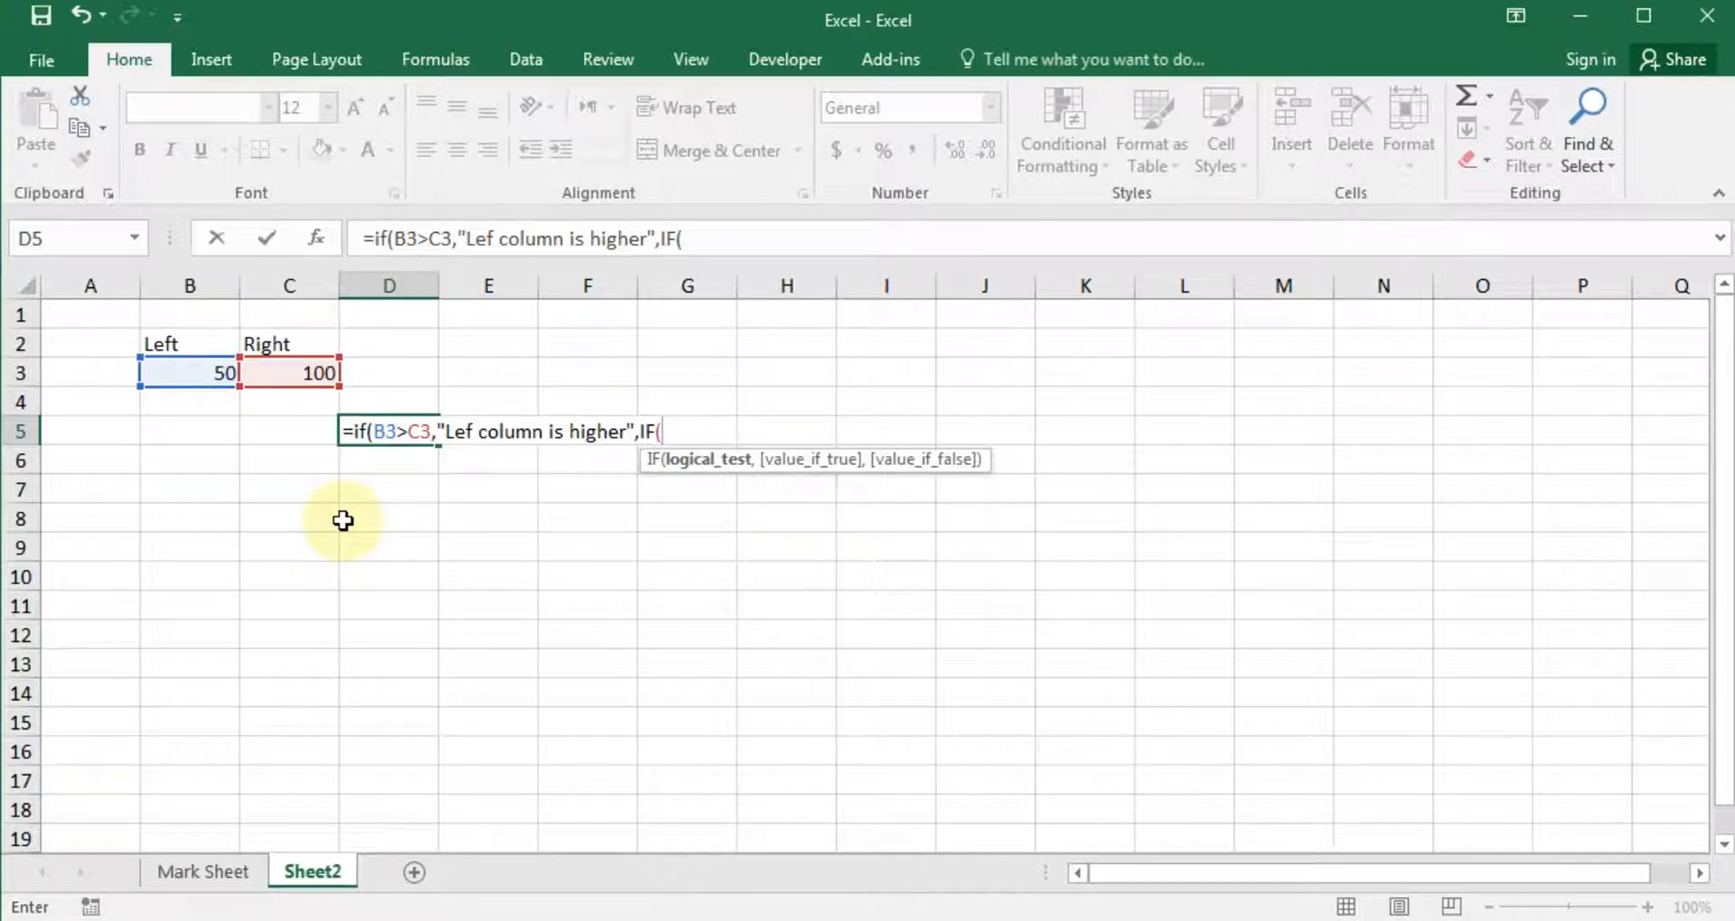
type("c3")
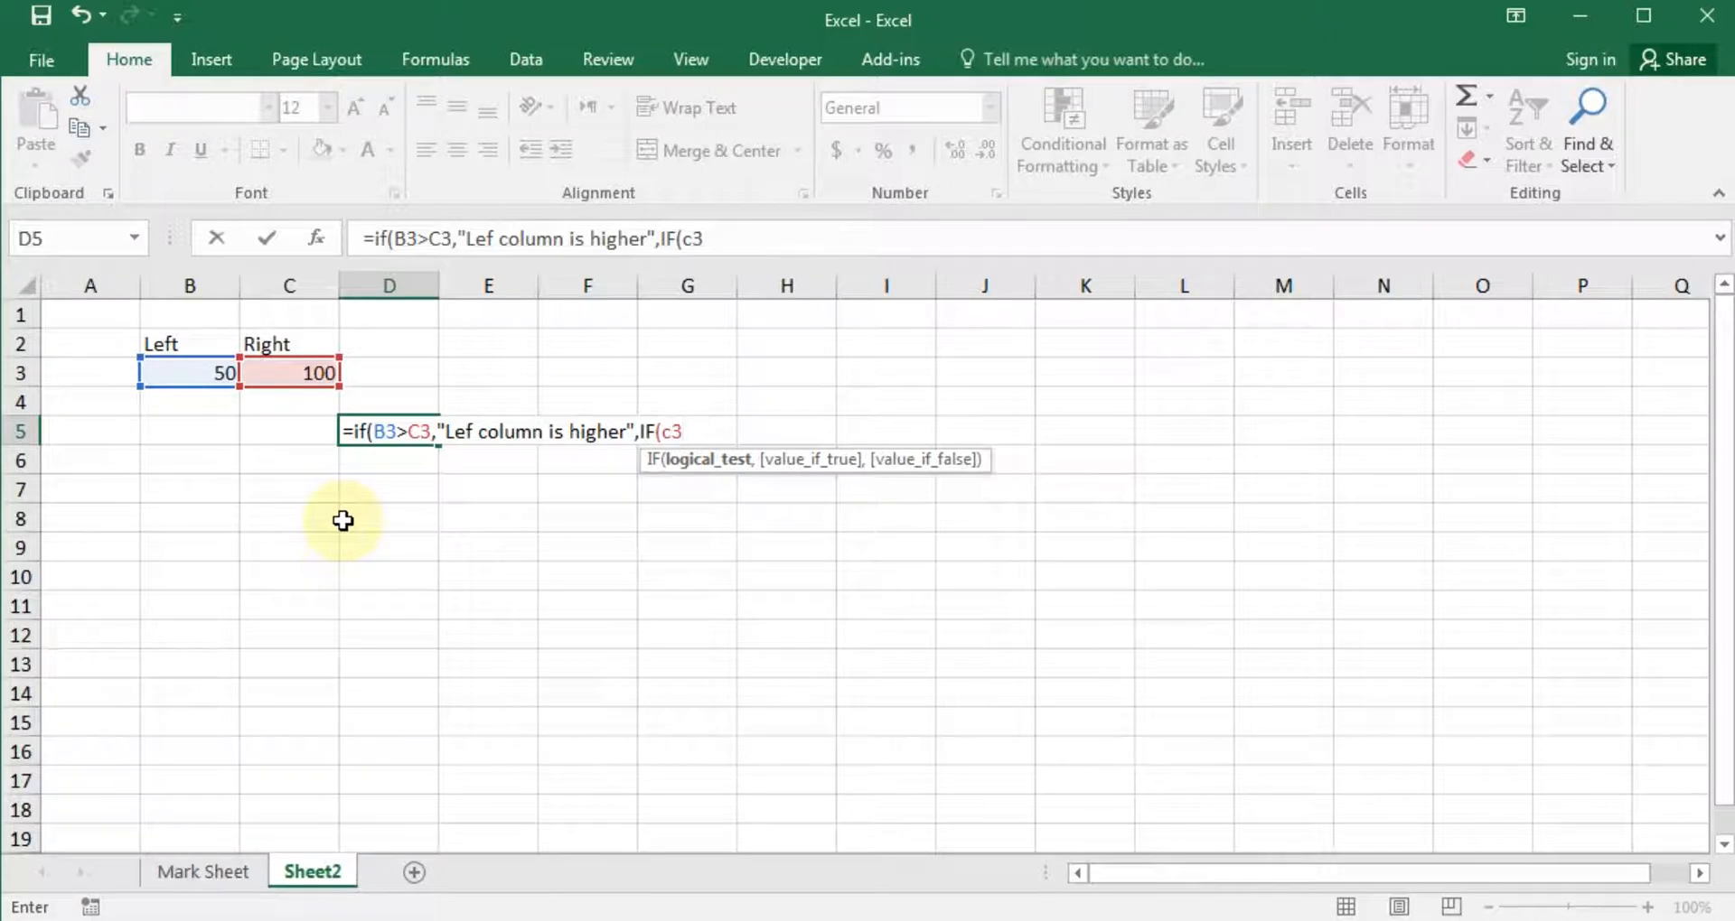
type(">b3")
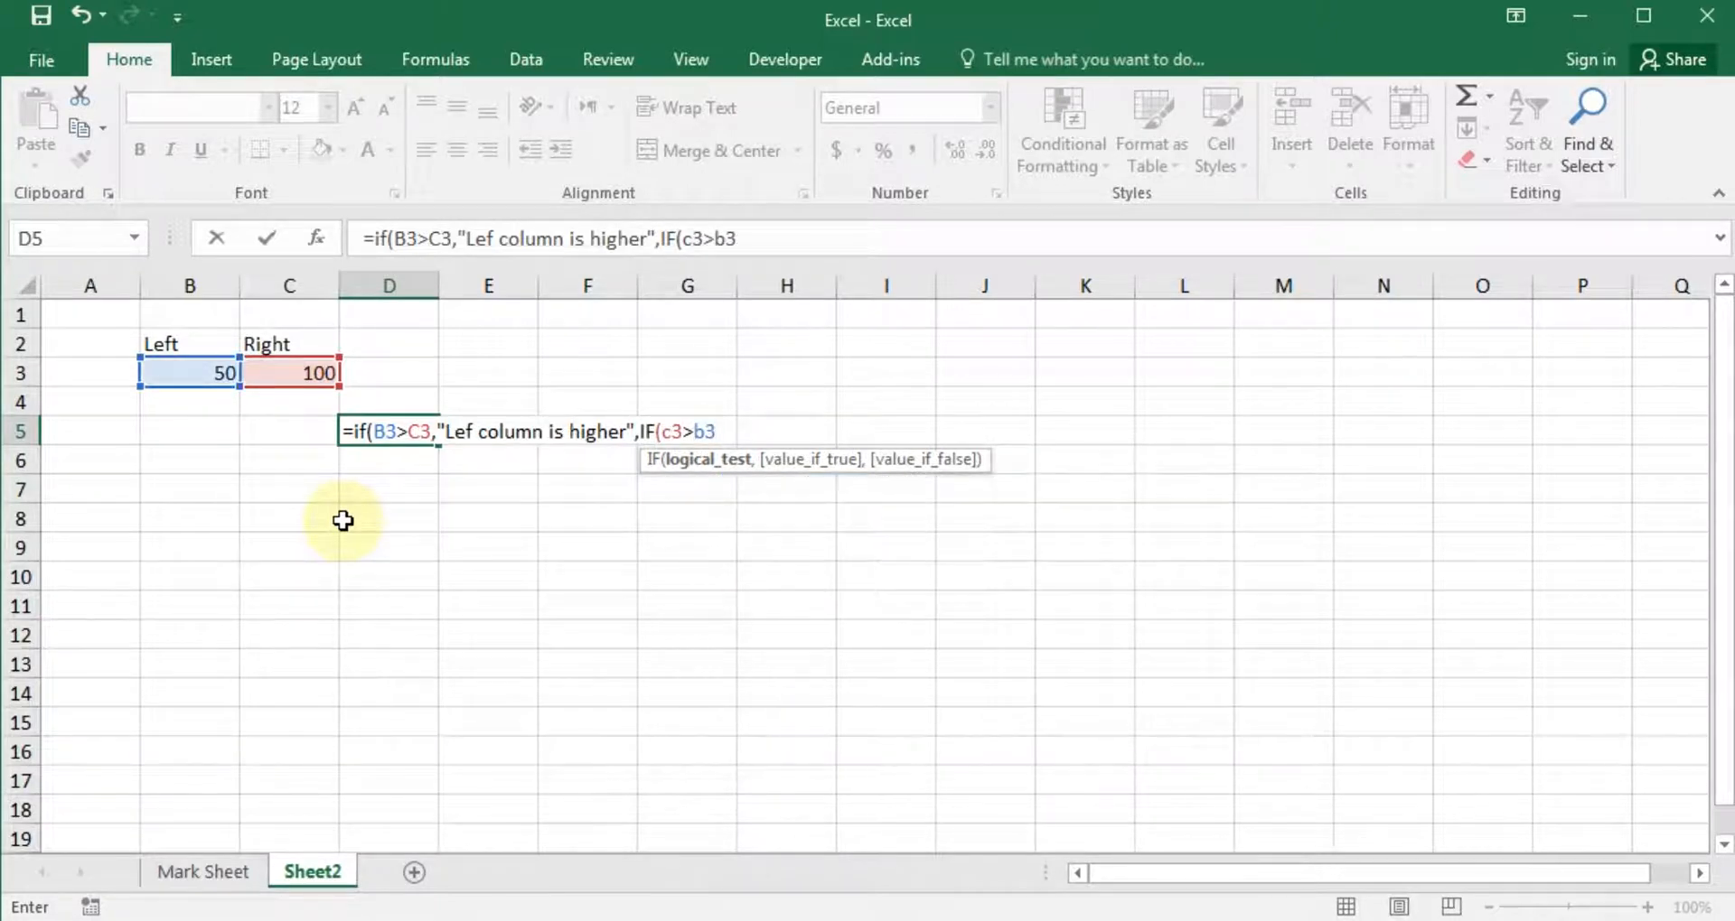
type(",")
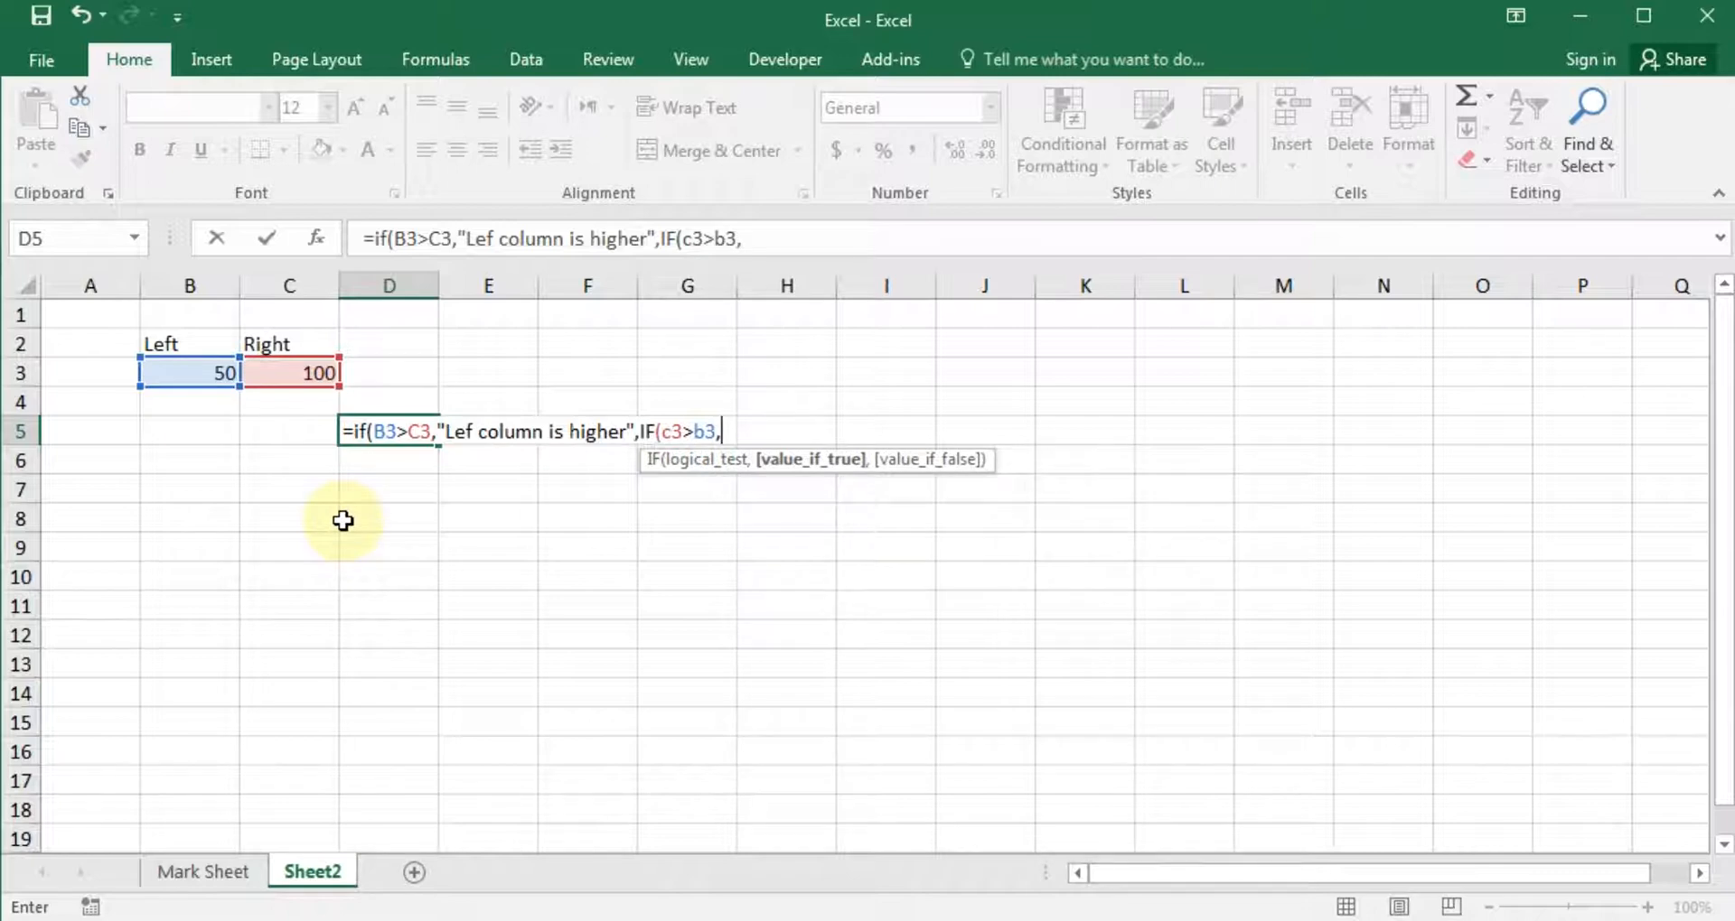
- Give the nested IF the value-if-true text "Right column is higher than left", close both functions and enter the formula in D5
type("\"Right ")
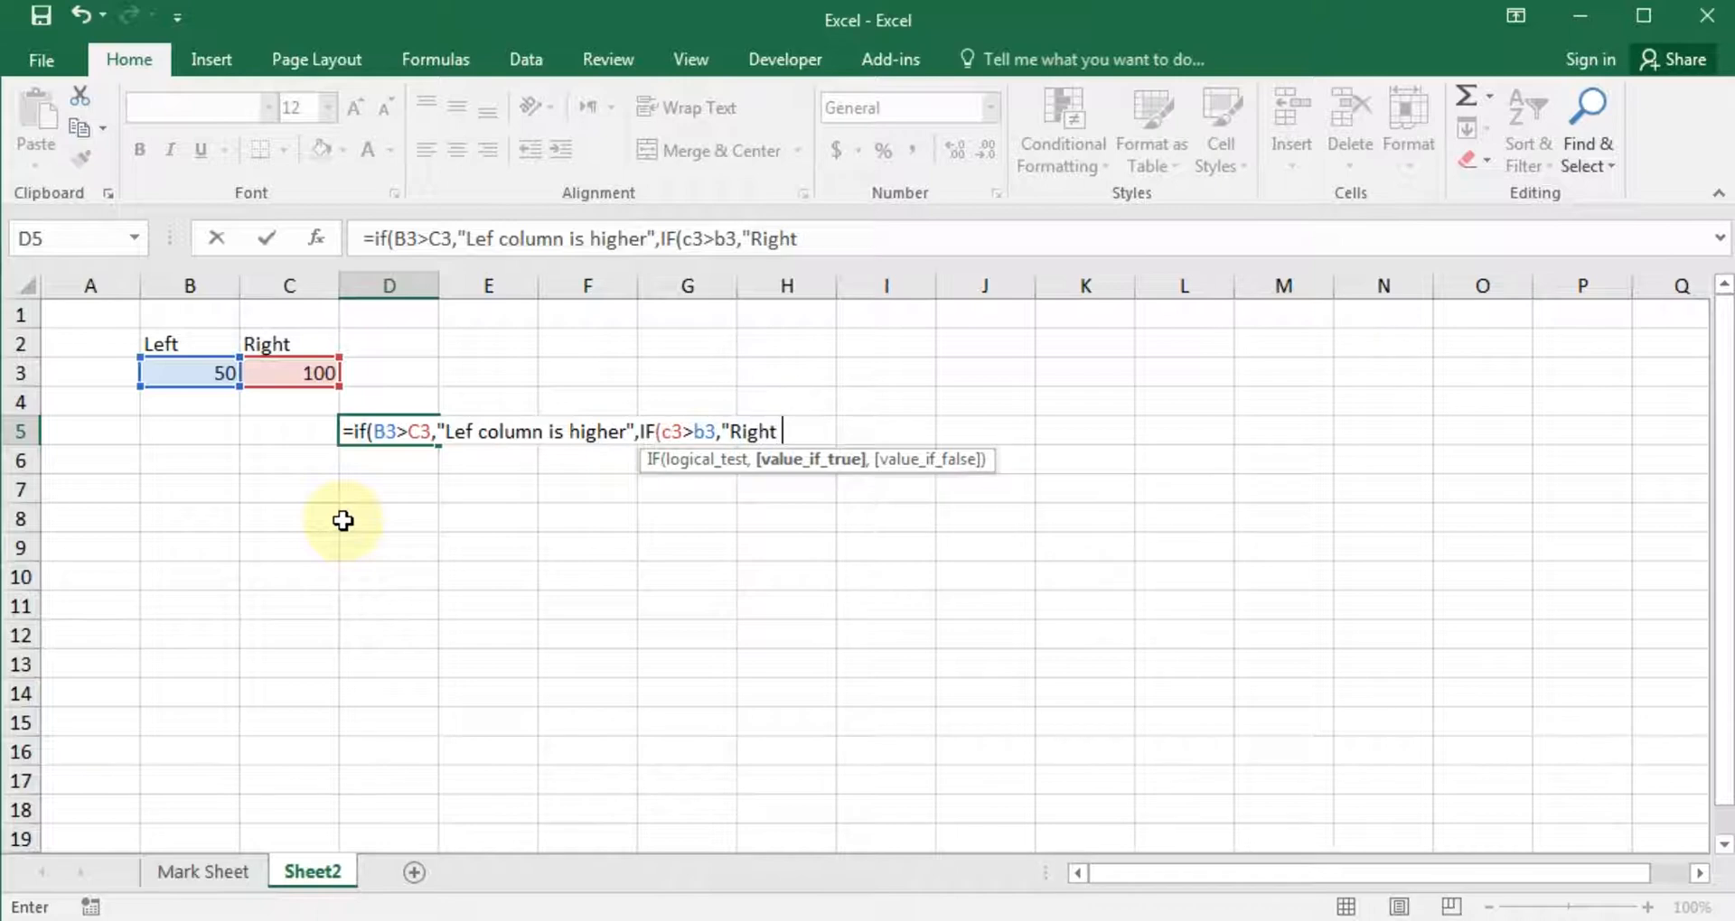
type("column has")
key("BackSpace")
key("BackSpace")
key("BackSpace")
type("is higher")
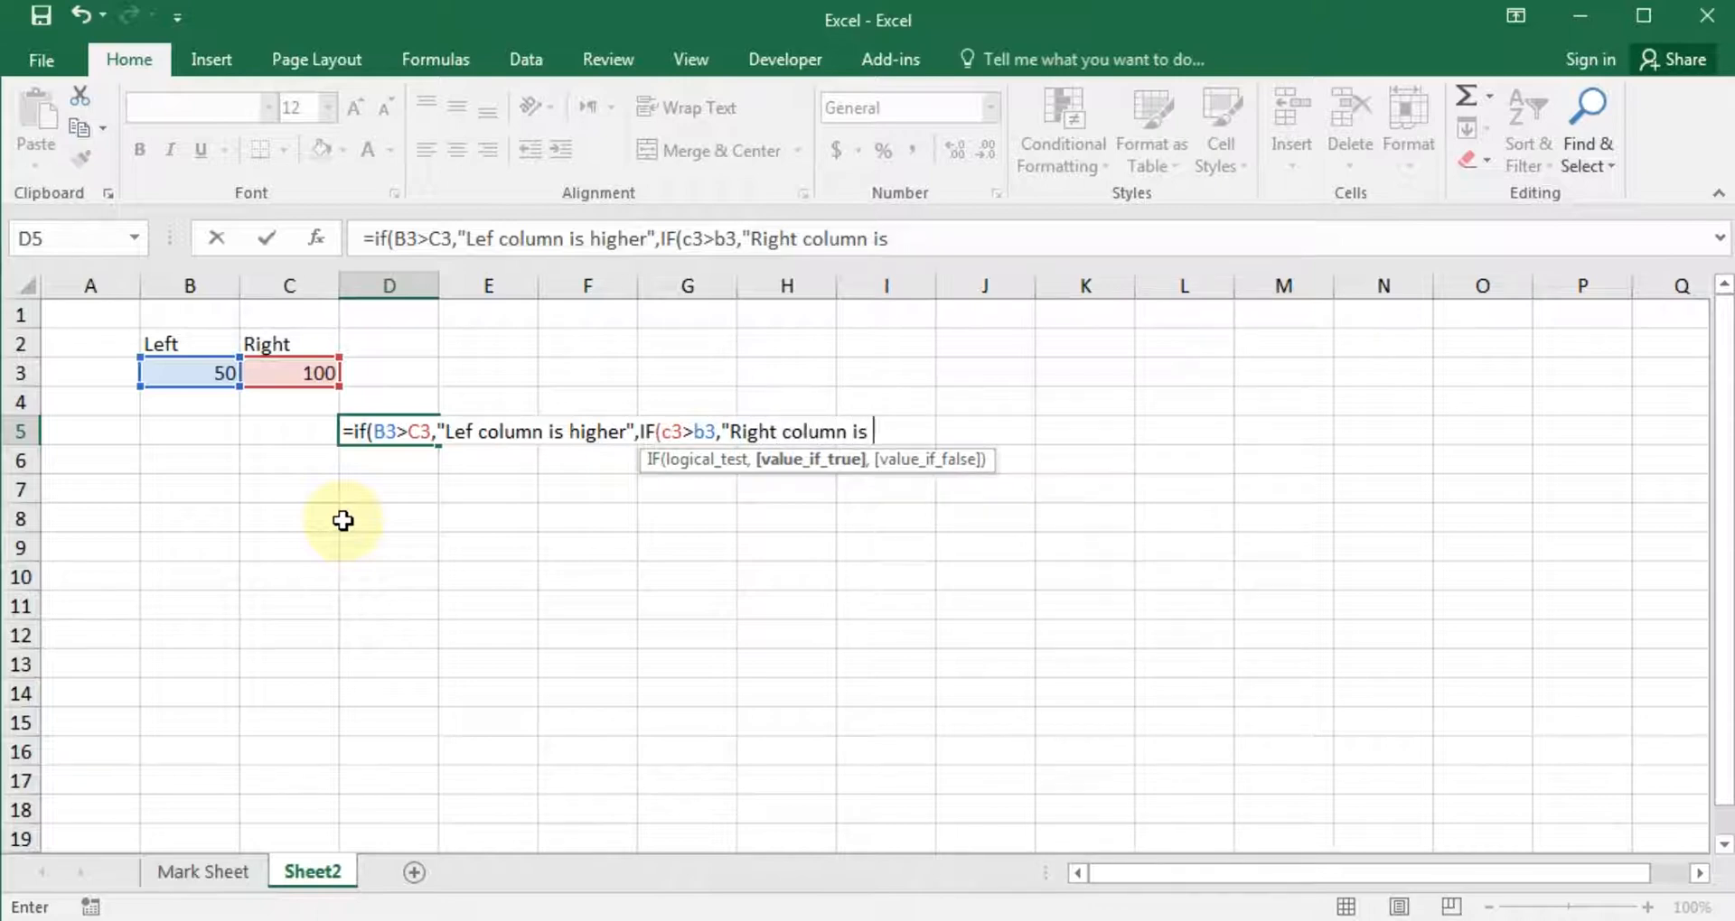
type(" than left")
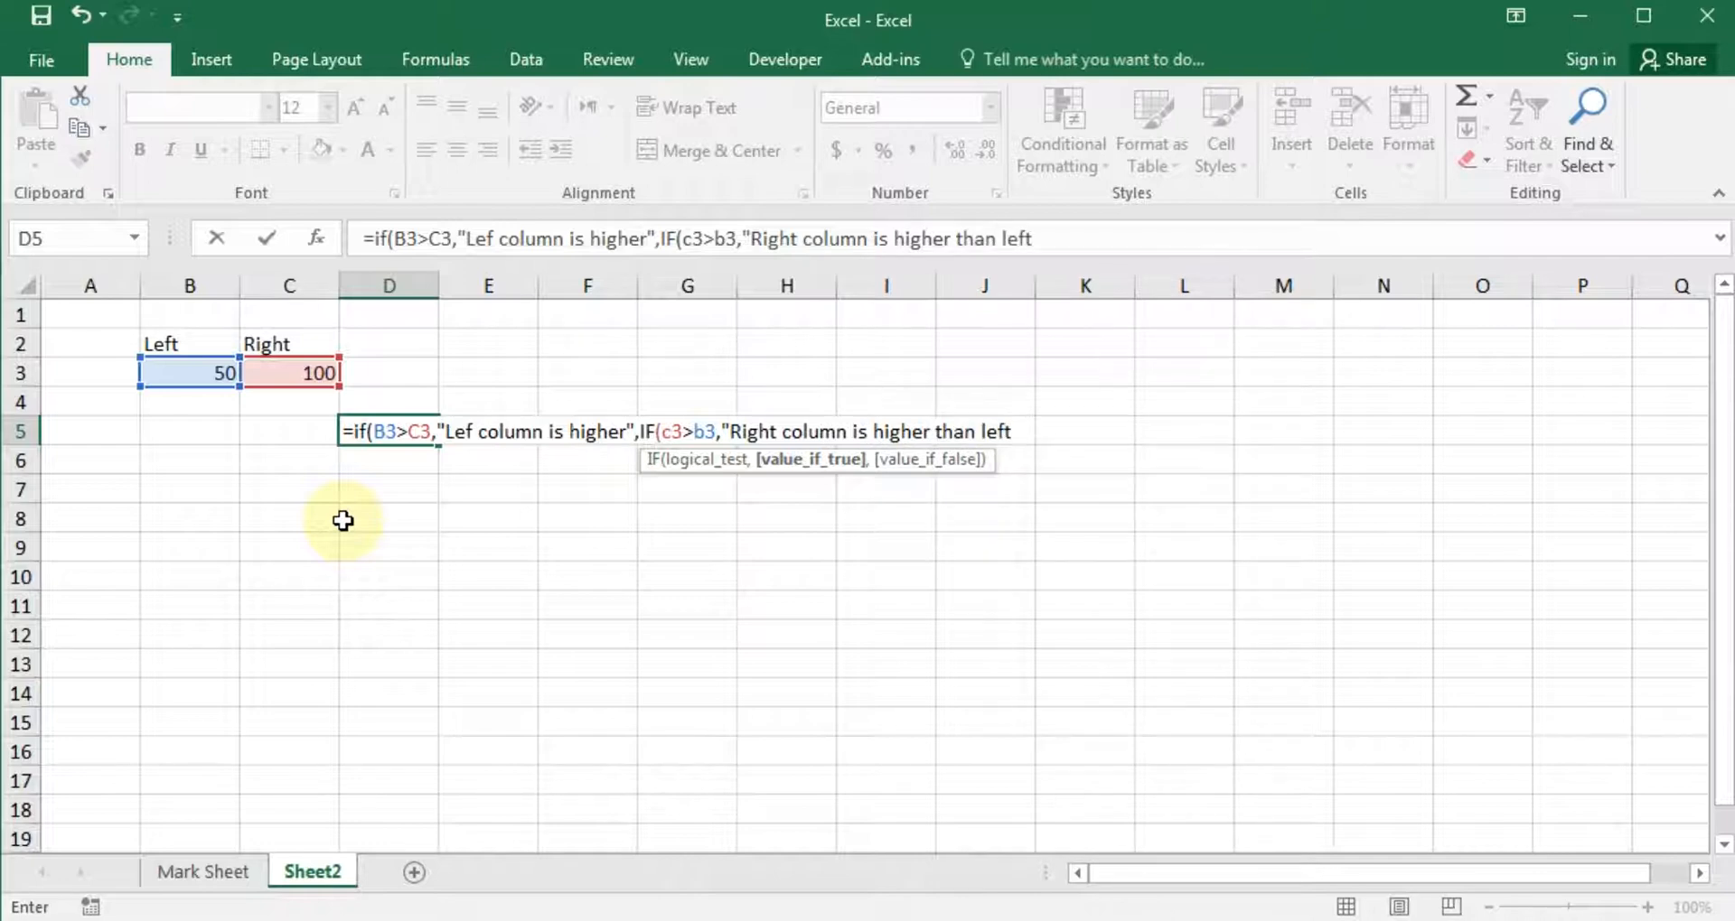
type("\"")
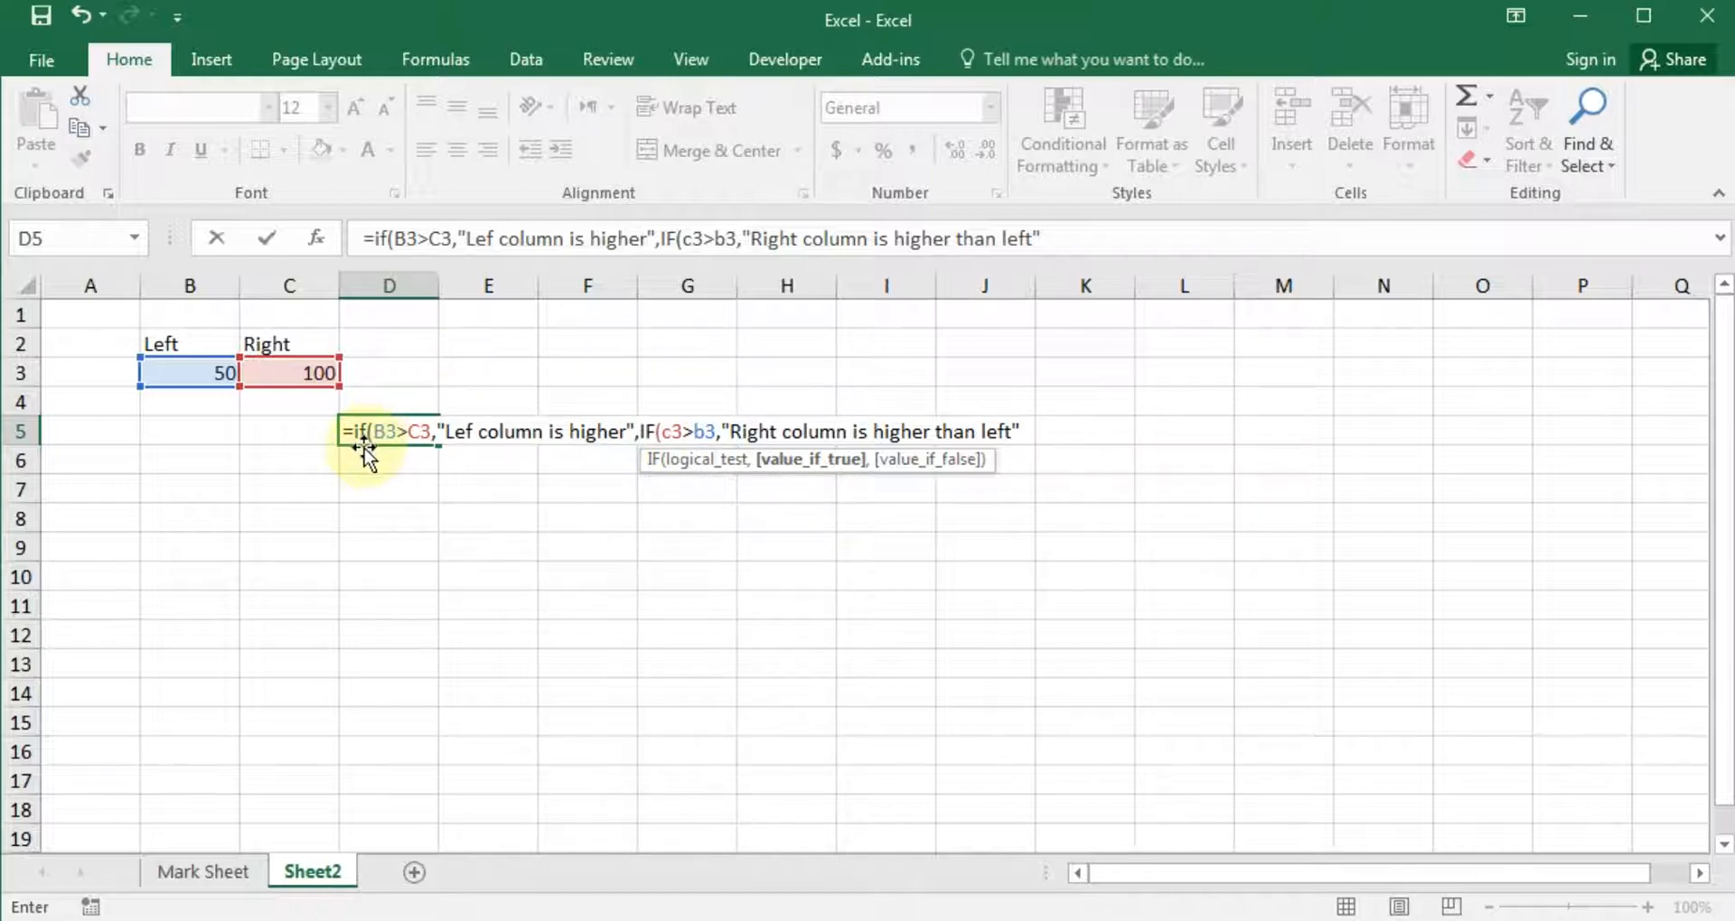
type(")")
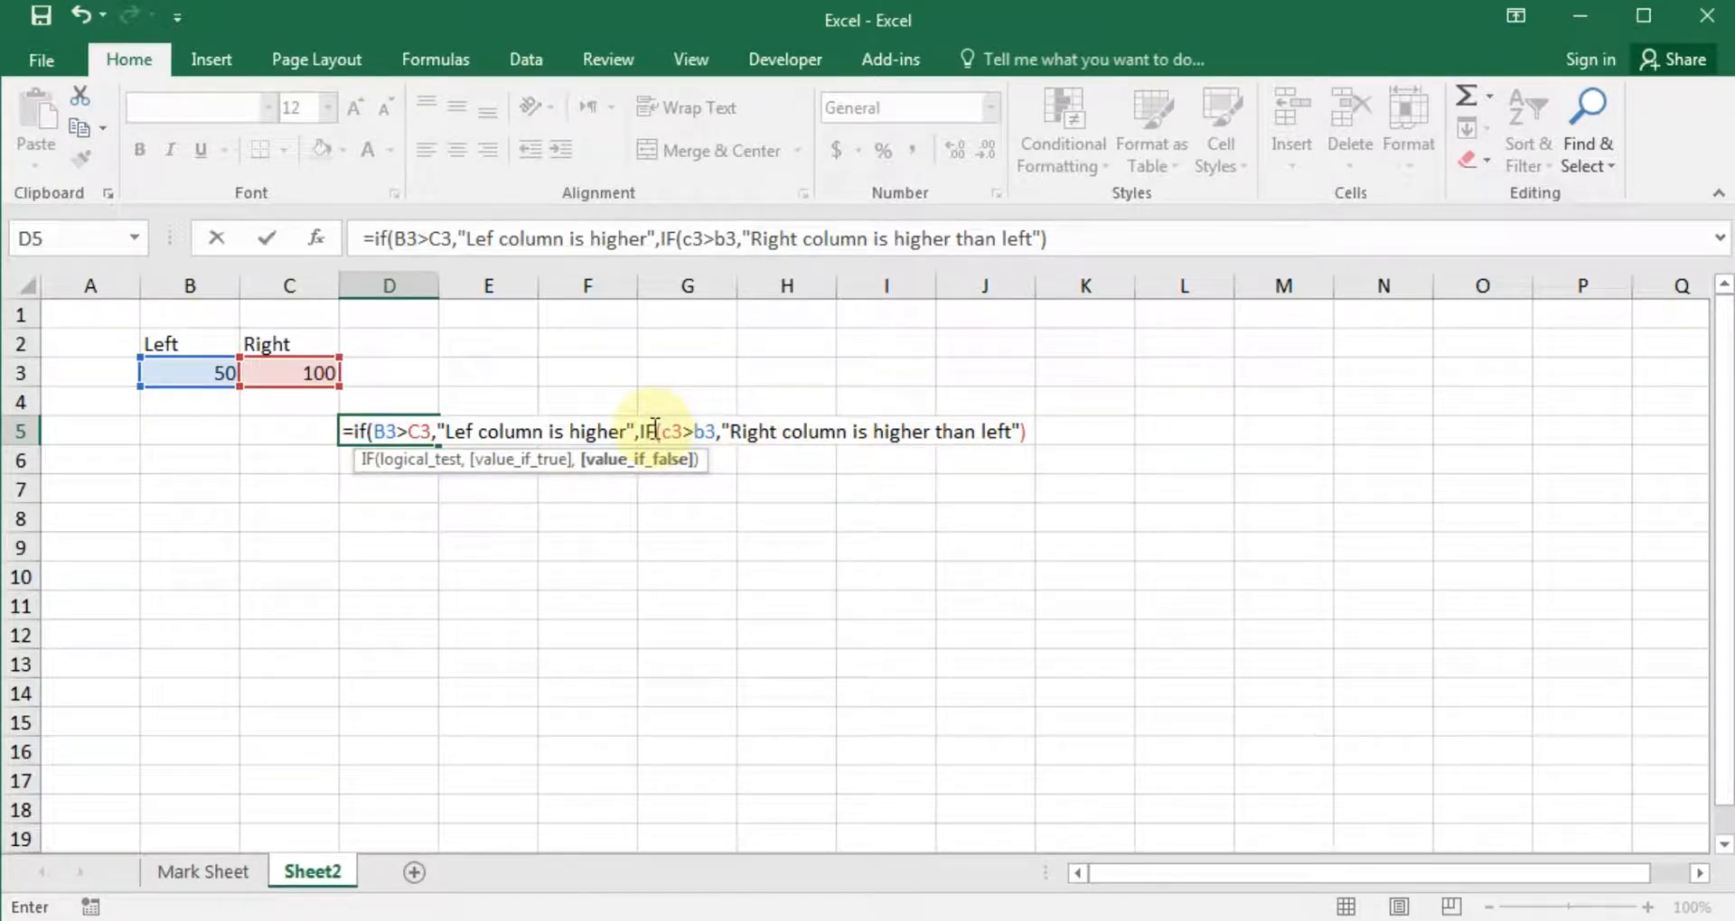
type(")")
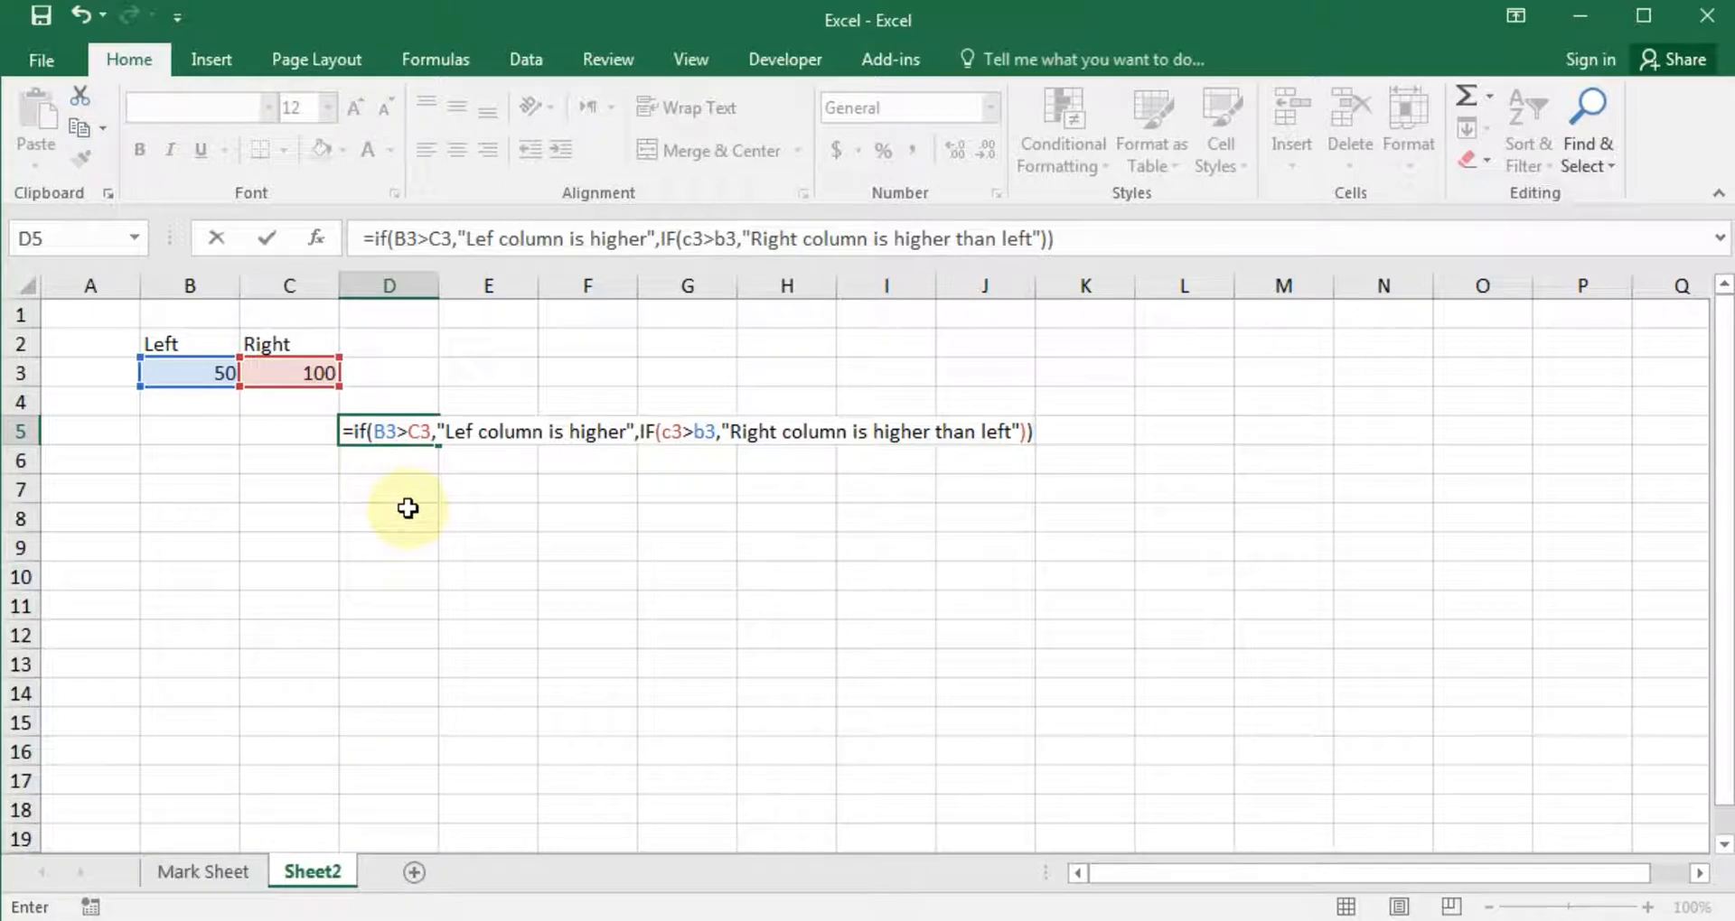
key("Return")
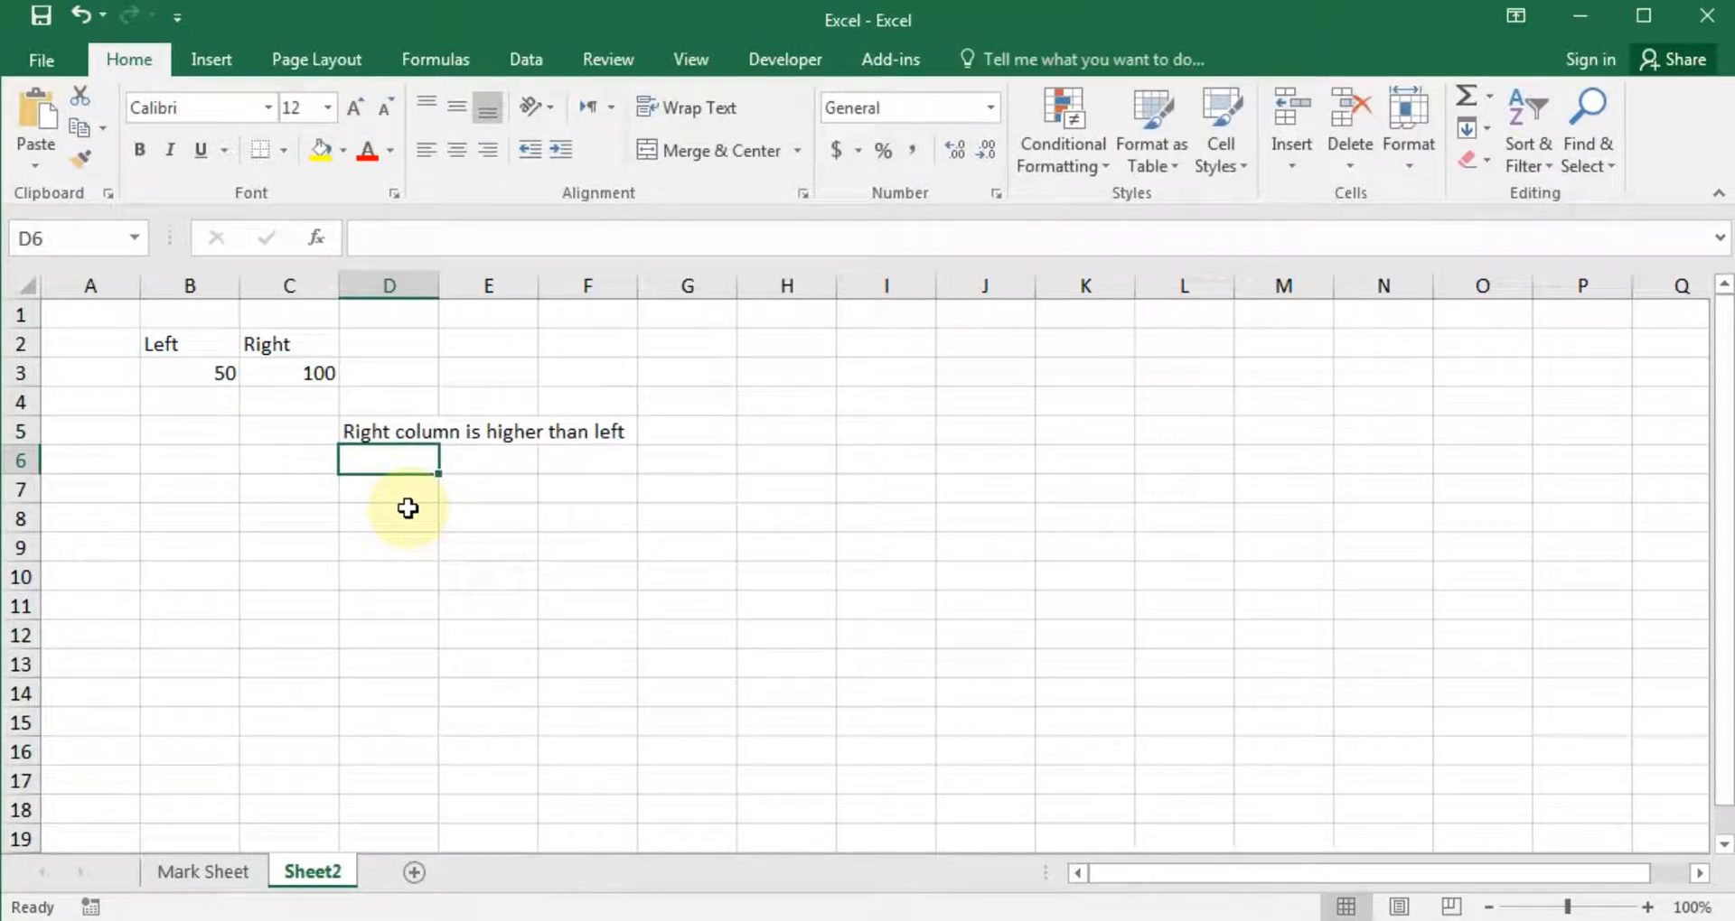
- Set the Left value in B3 to 150 and fit the width of column D to its contents
key("Up")
key("Up")
key("Up")
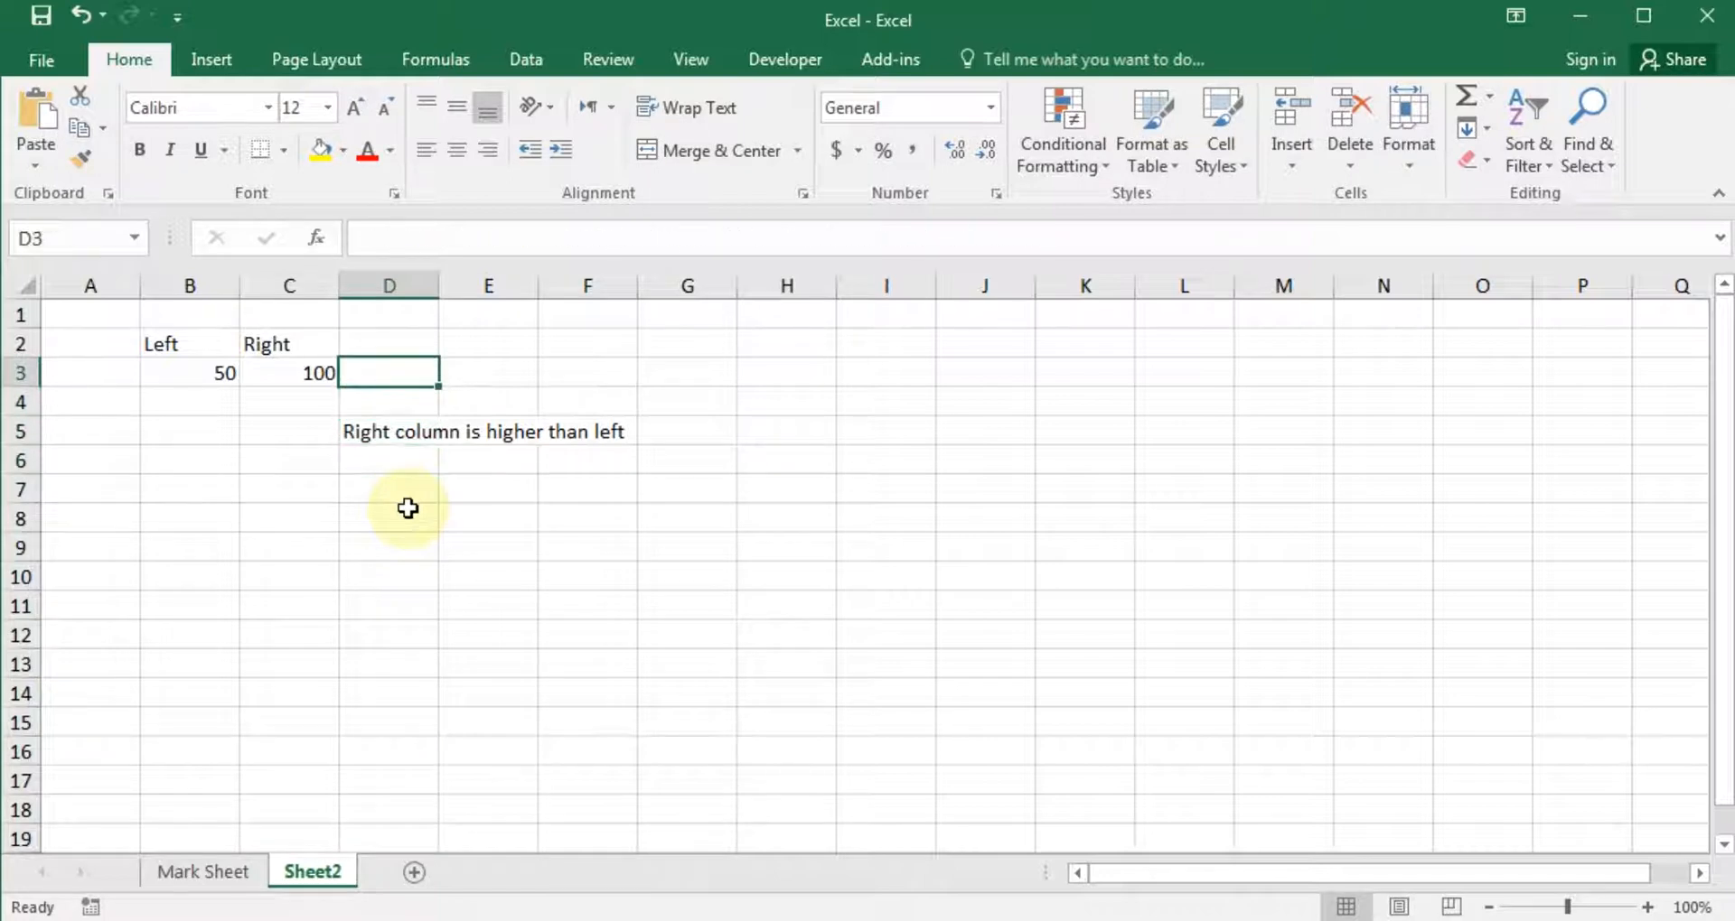
key("Left")
key("Left")
type("150")
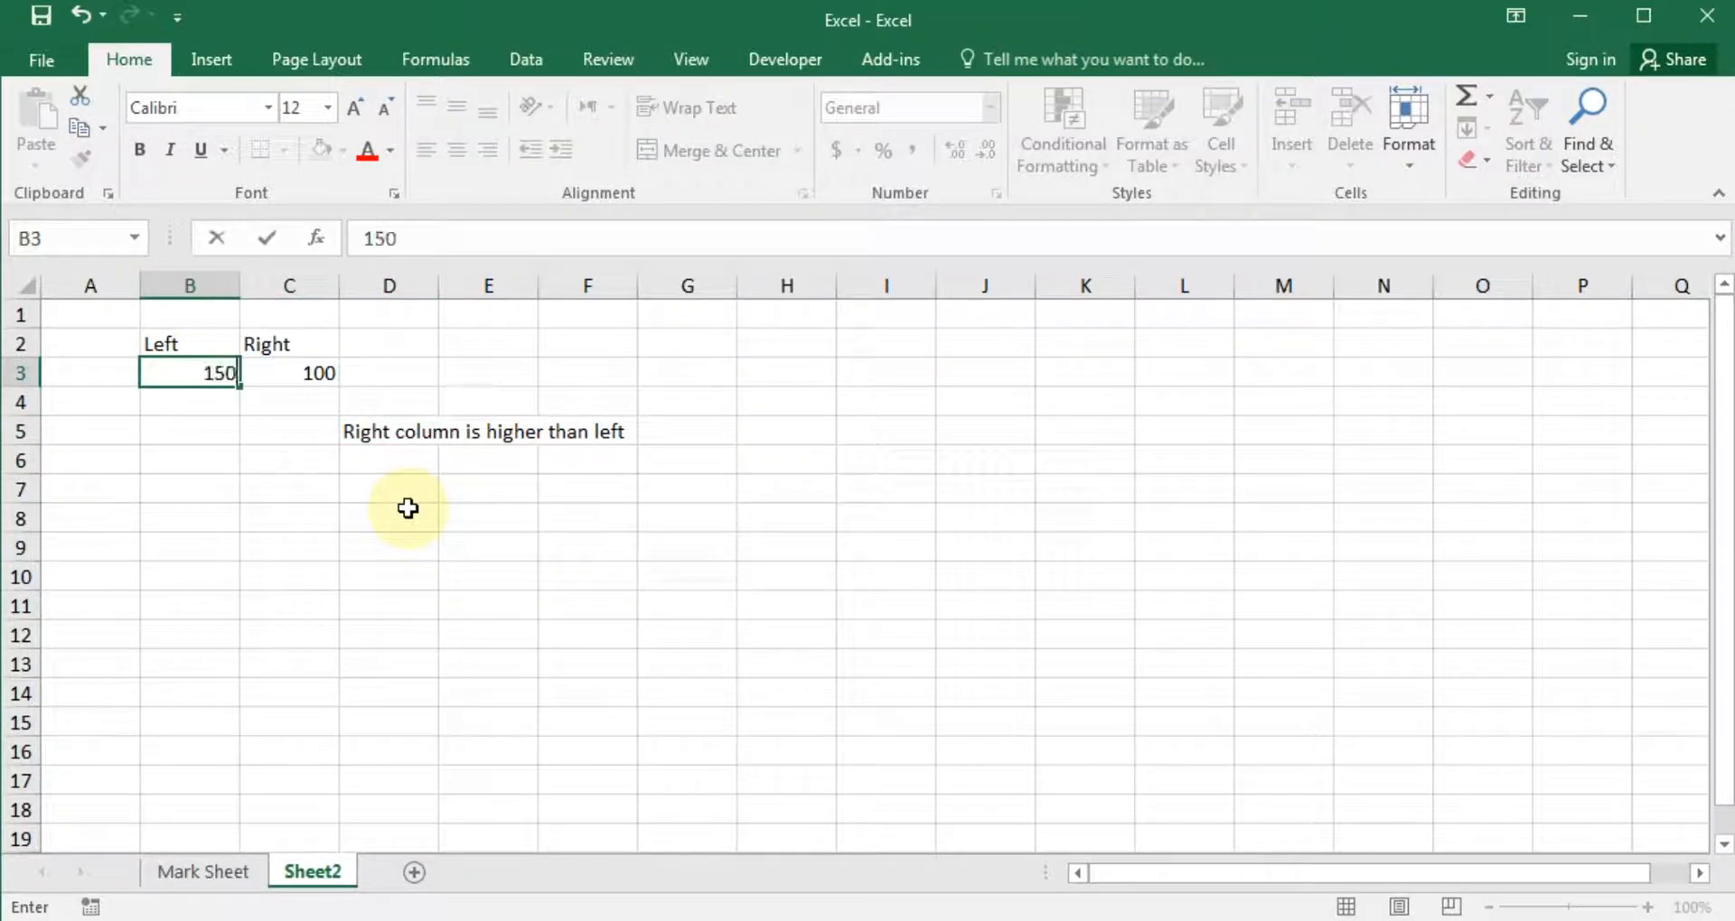
key("Return")
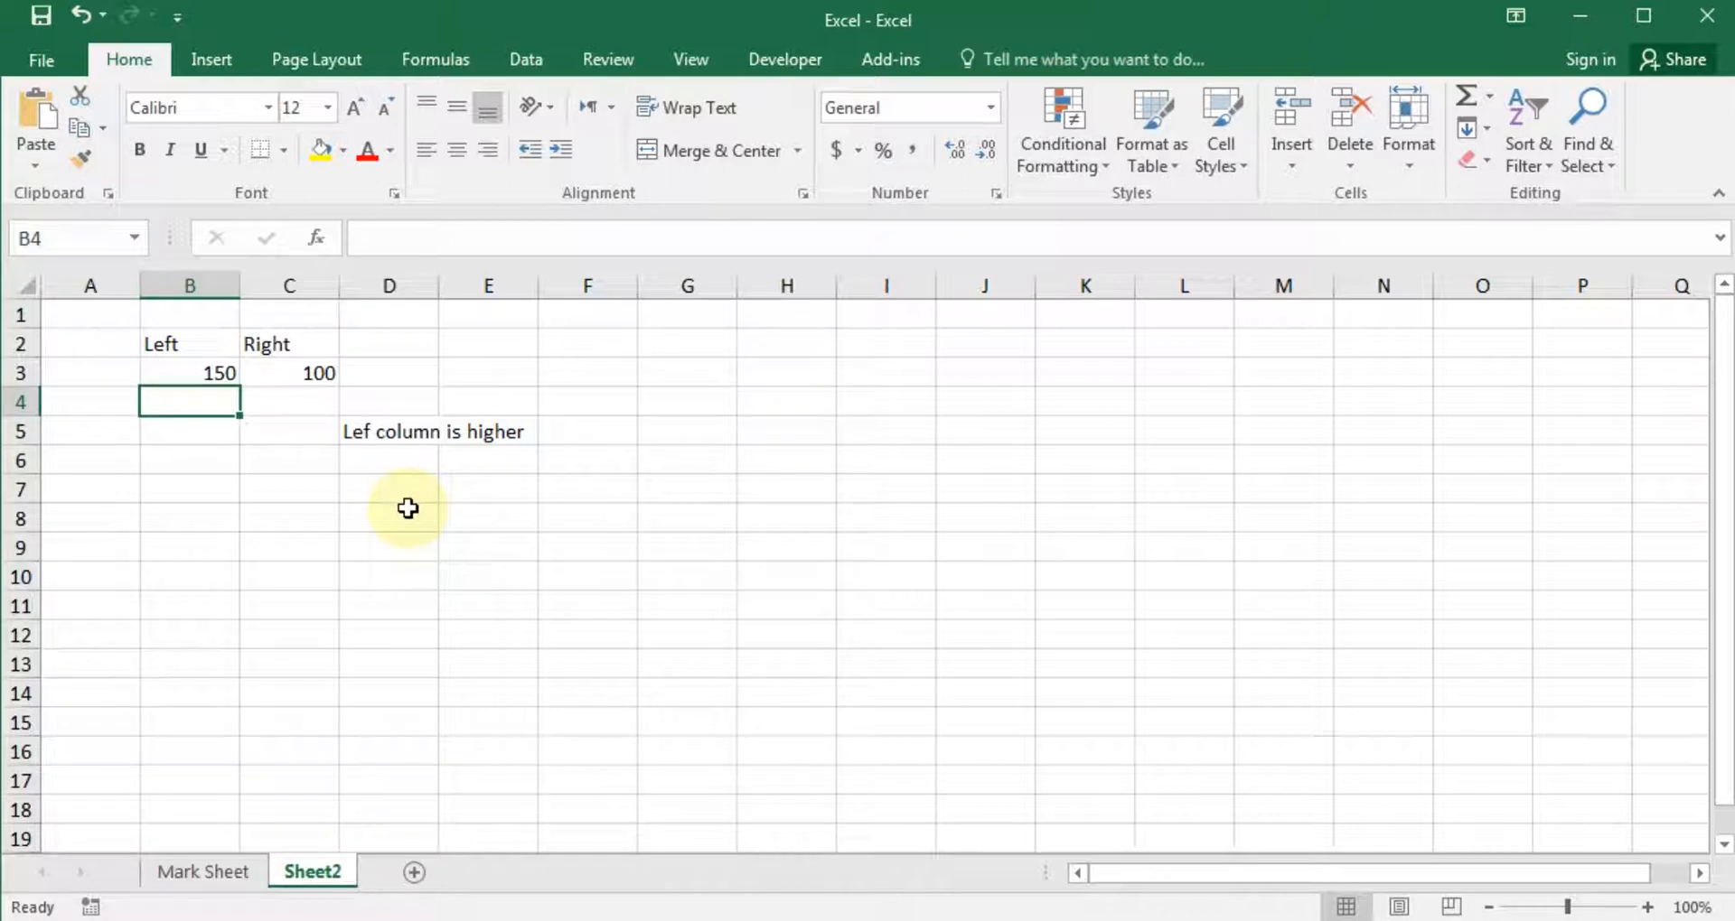
double_click(442, 285)
left_click(445, 511)
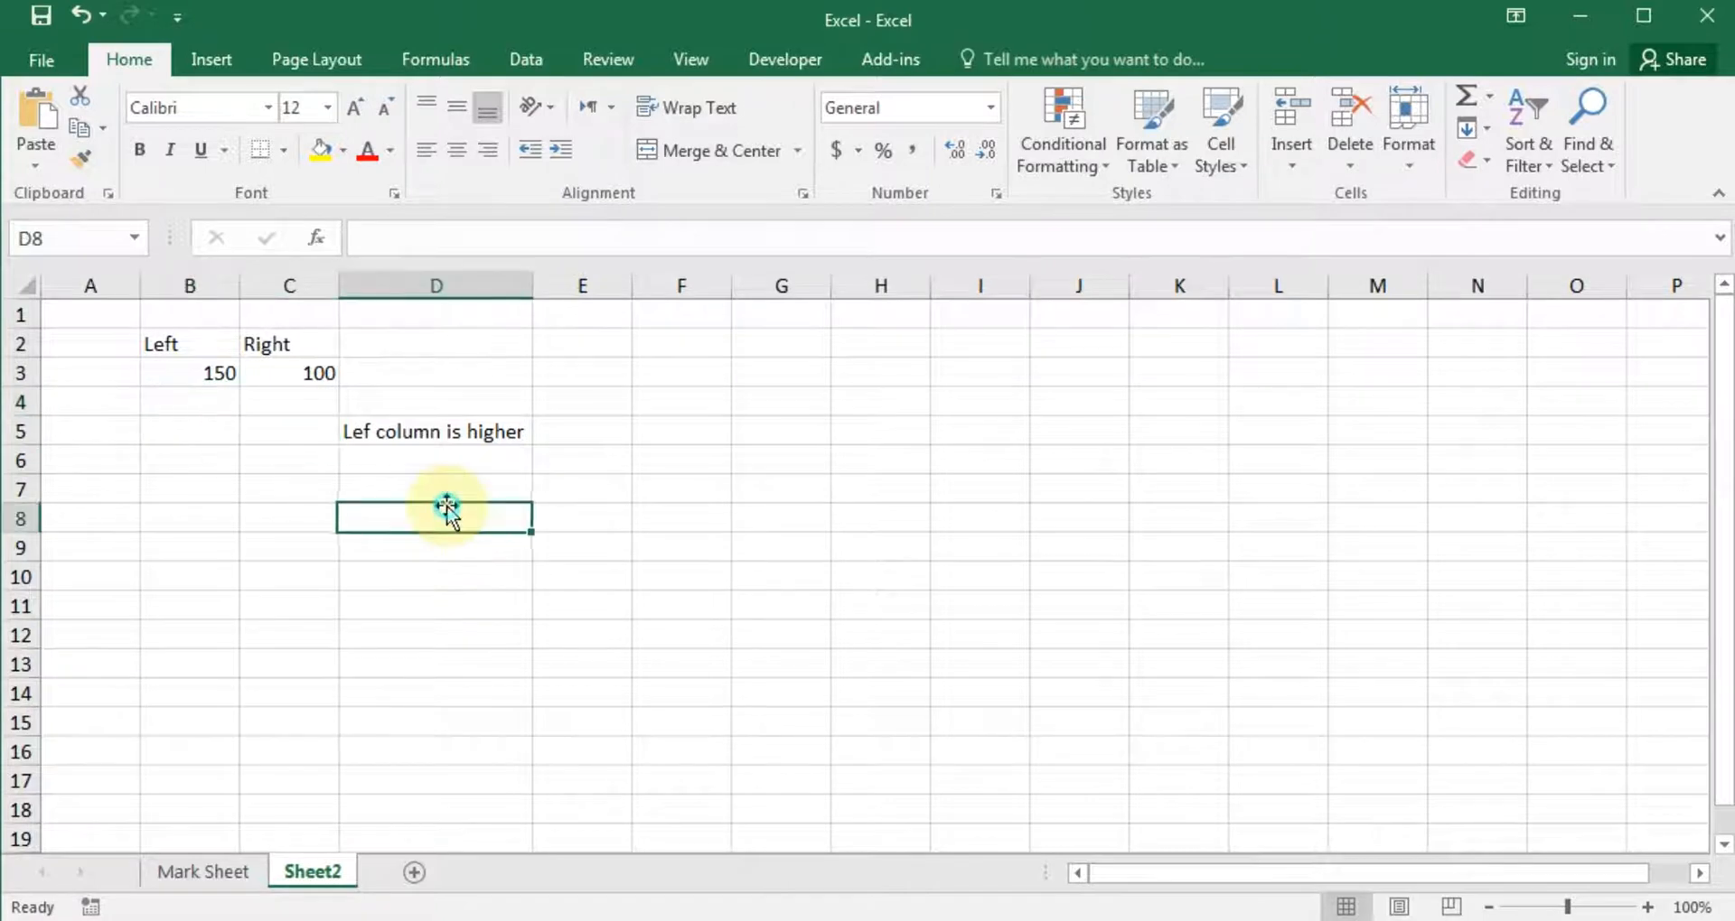
- Examine the logical test, value-if-true text and nested IF in the formula of cell D5
left_click(450, 429)
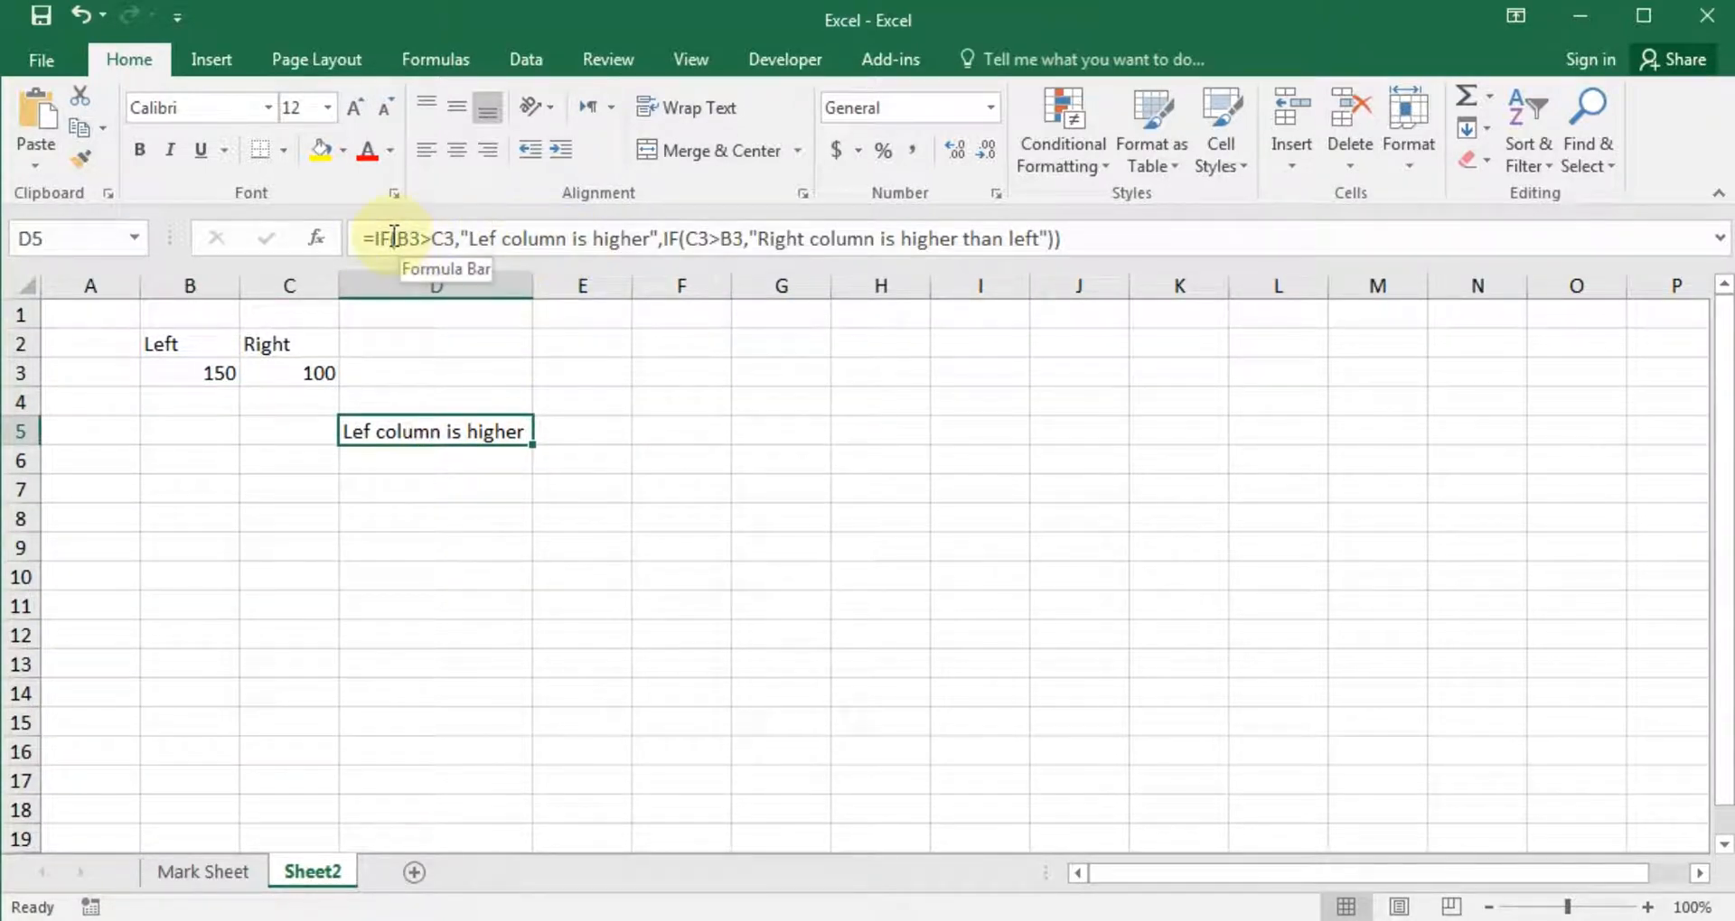
left_click(449, 238)
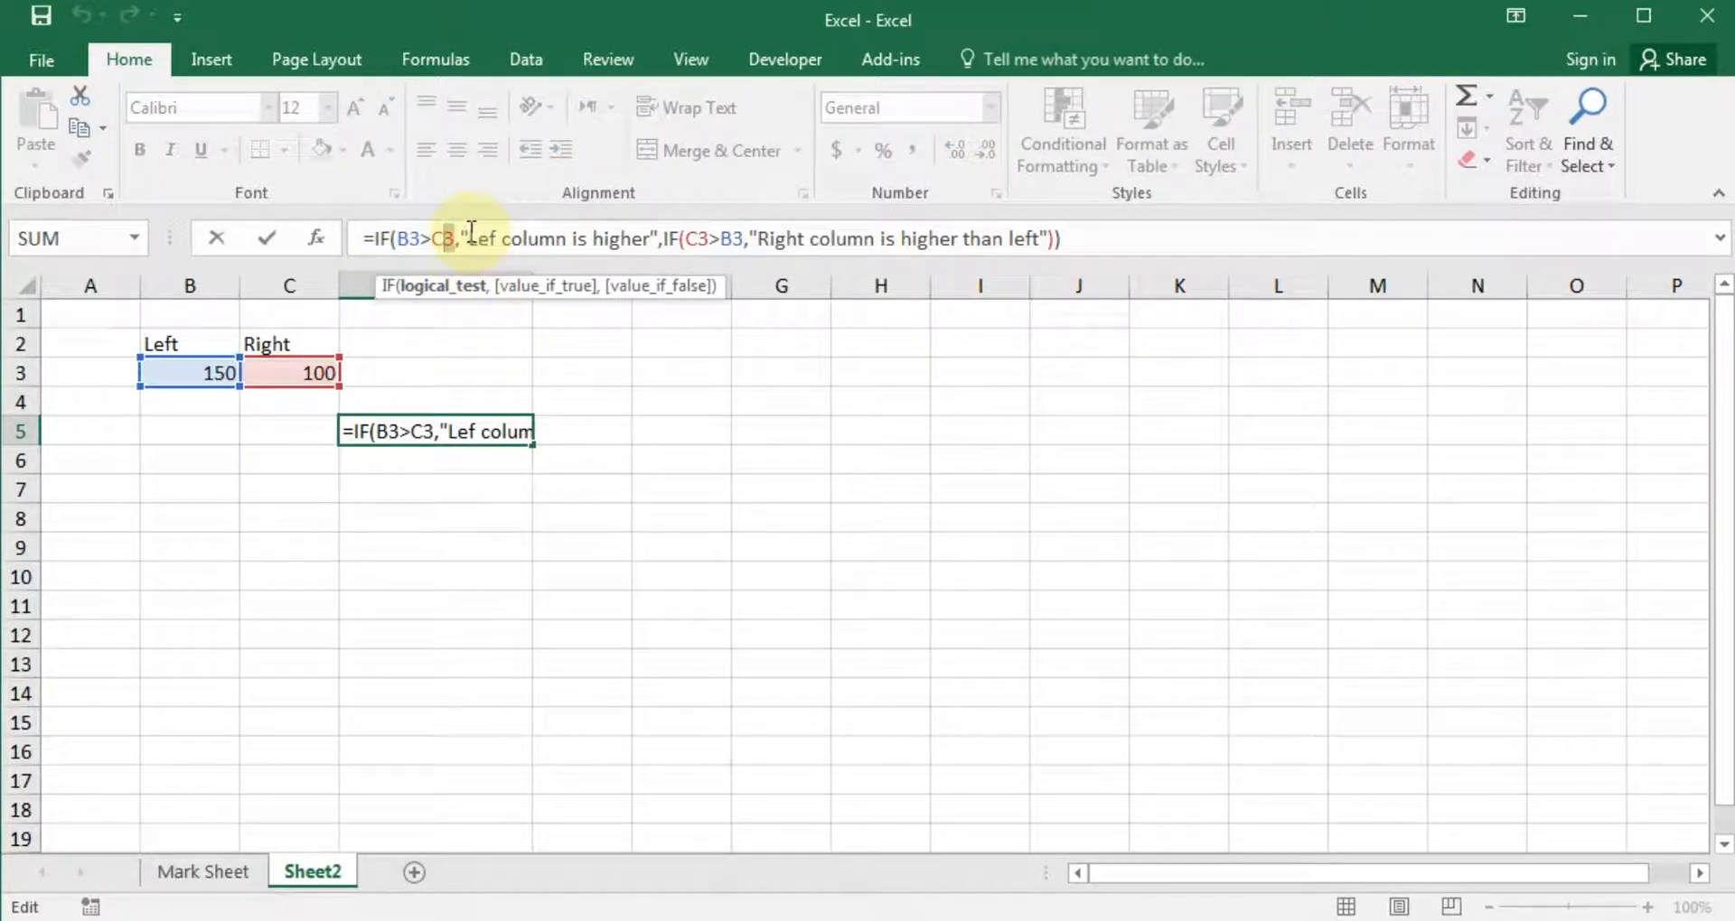
left_click_drag(460, 236, 659, 244)
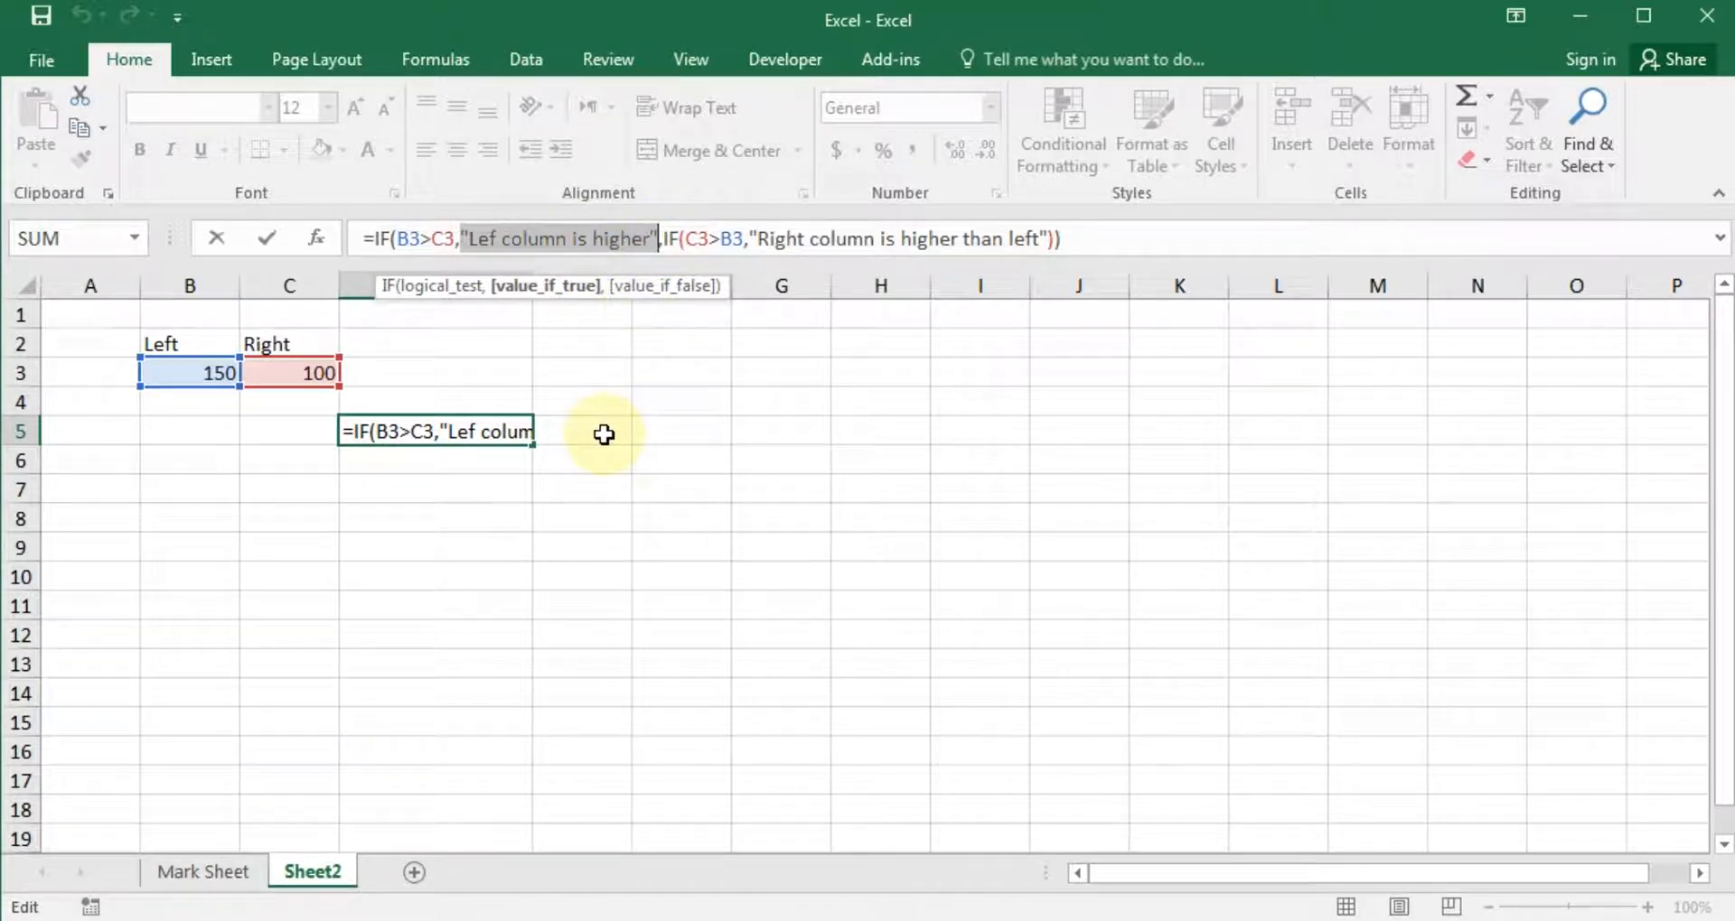
left_click(667, 241)
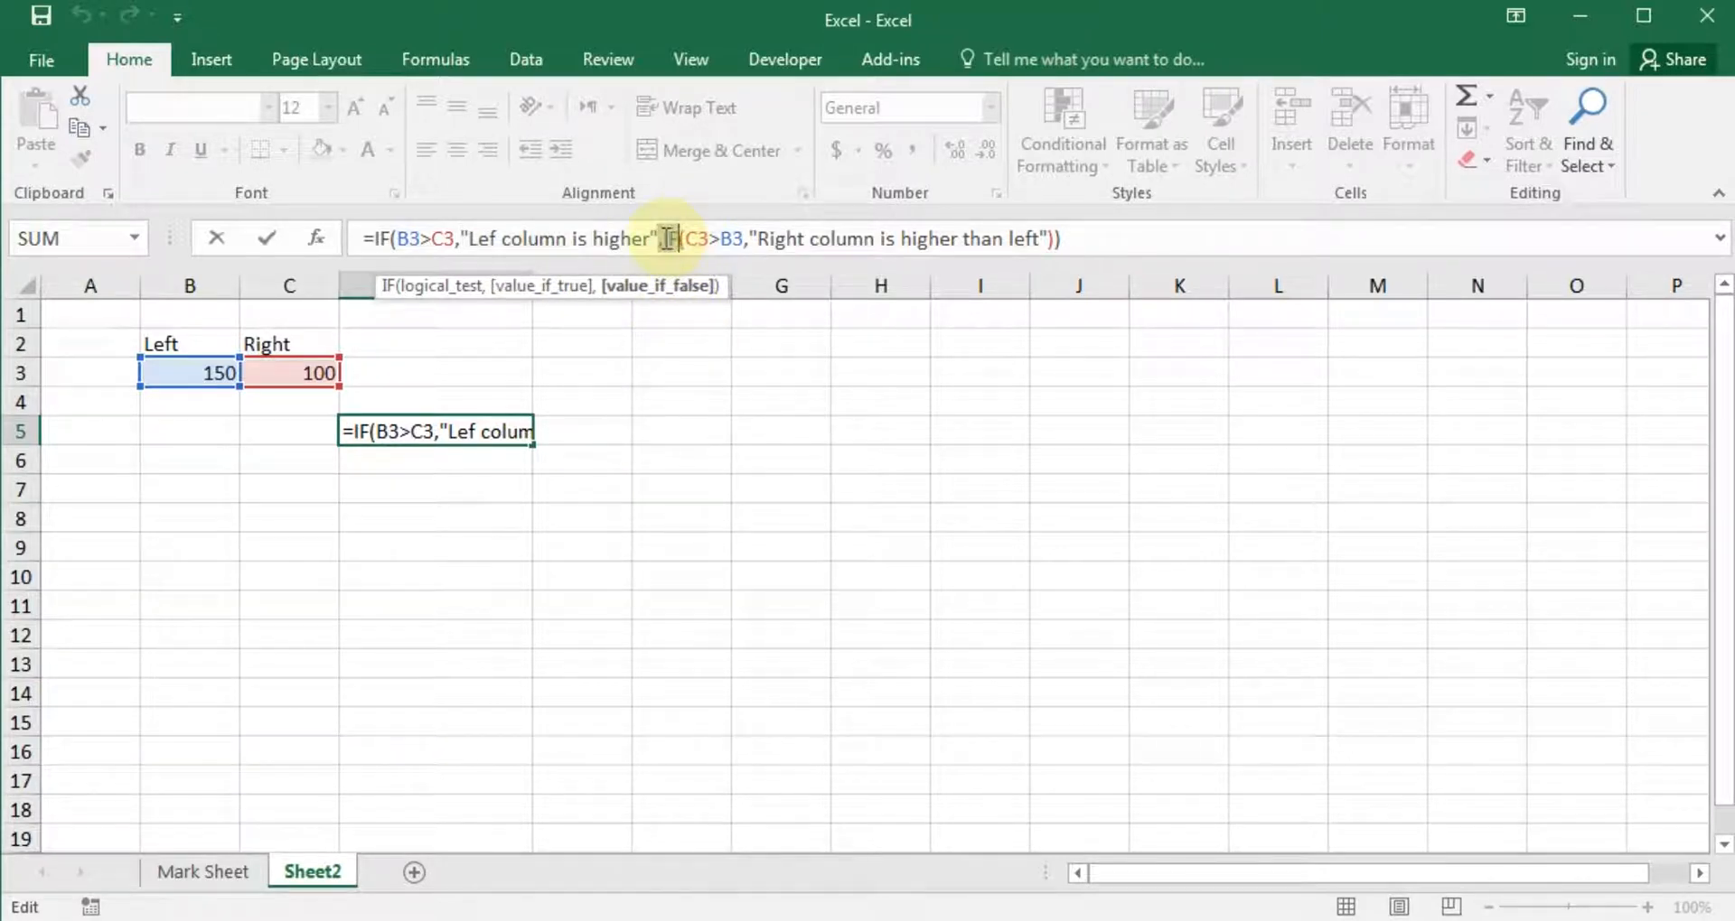
double_click(660, 240)
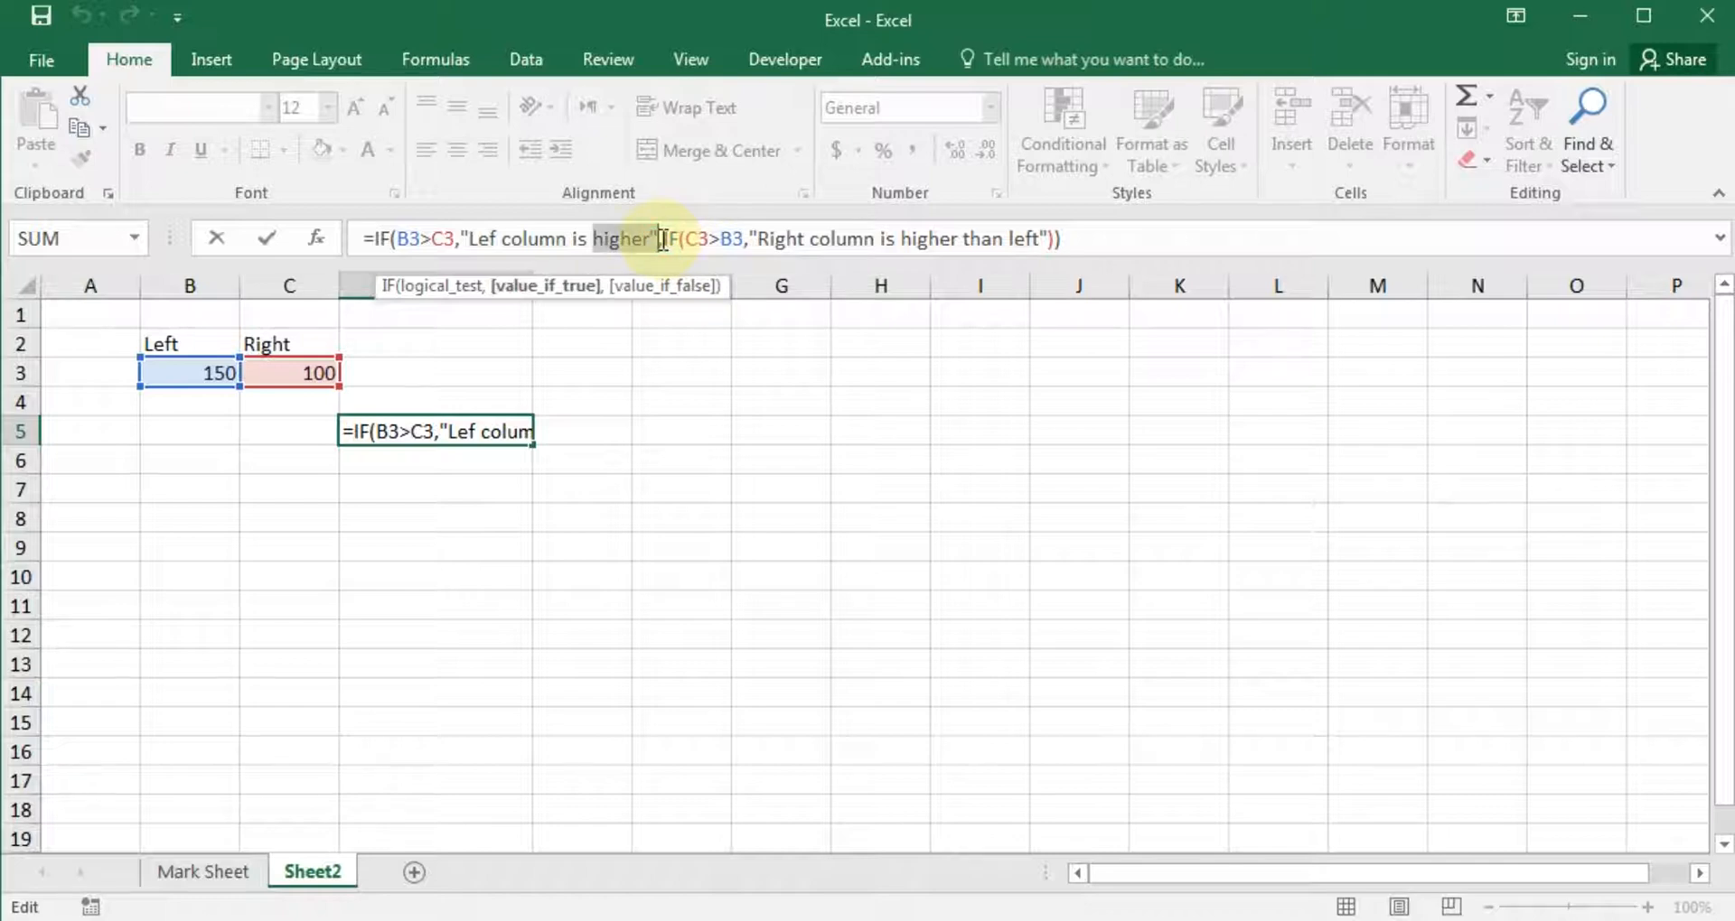
double_click(661, 239)
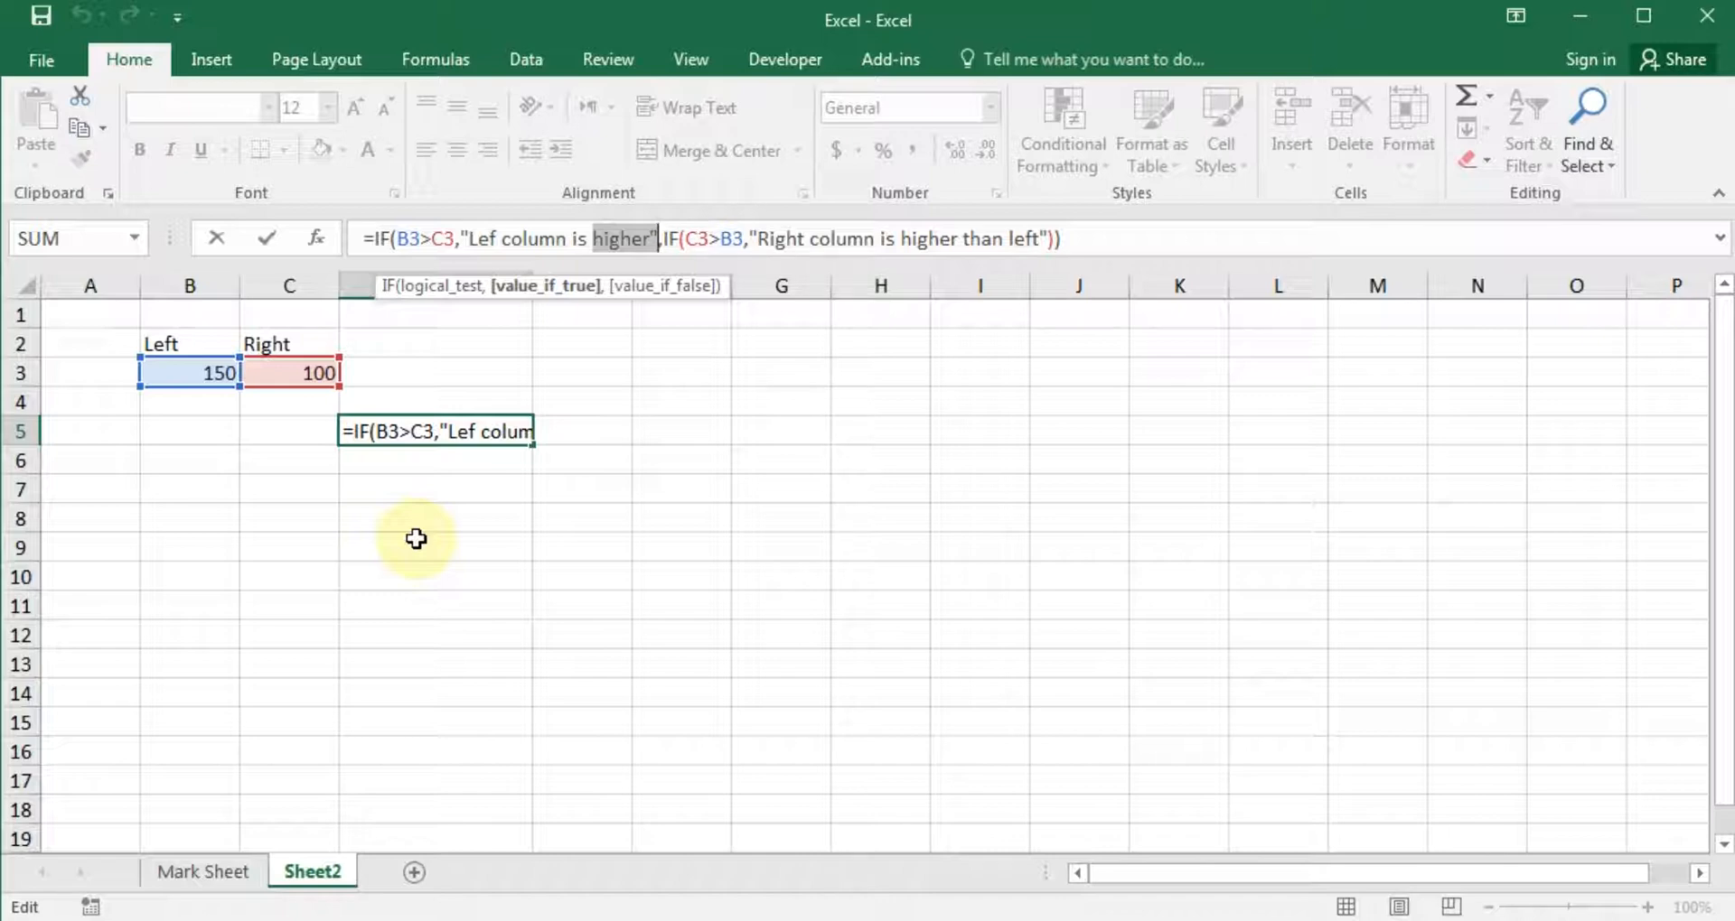
key("Return")
key("Return")
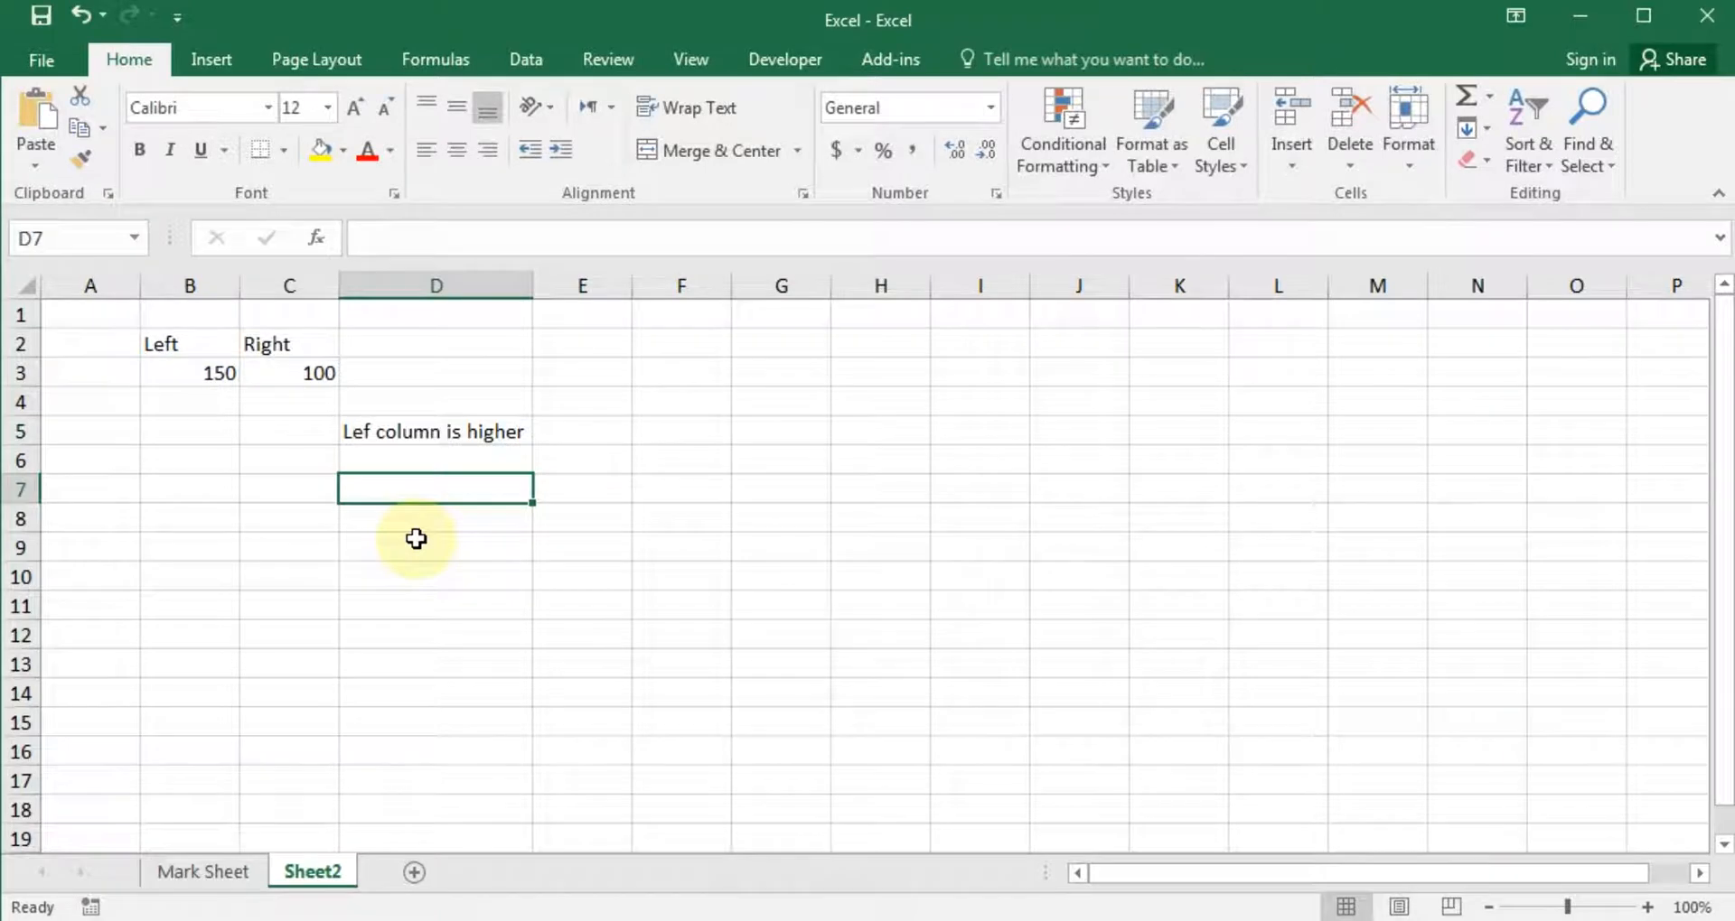
- Begin an IF formula in D6 with the test B3>C3 and the value-if-true text "Left has higher value than right"
key("Up")
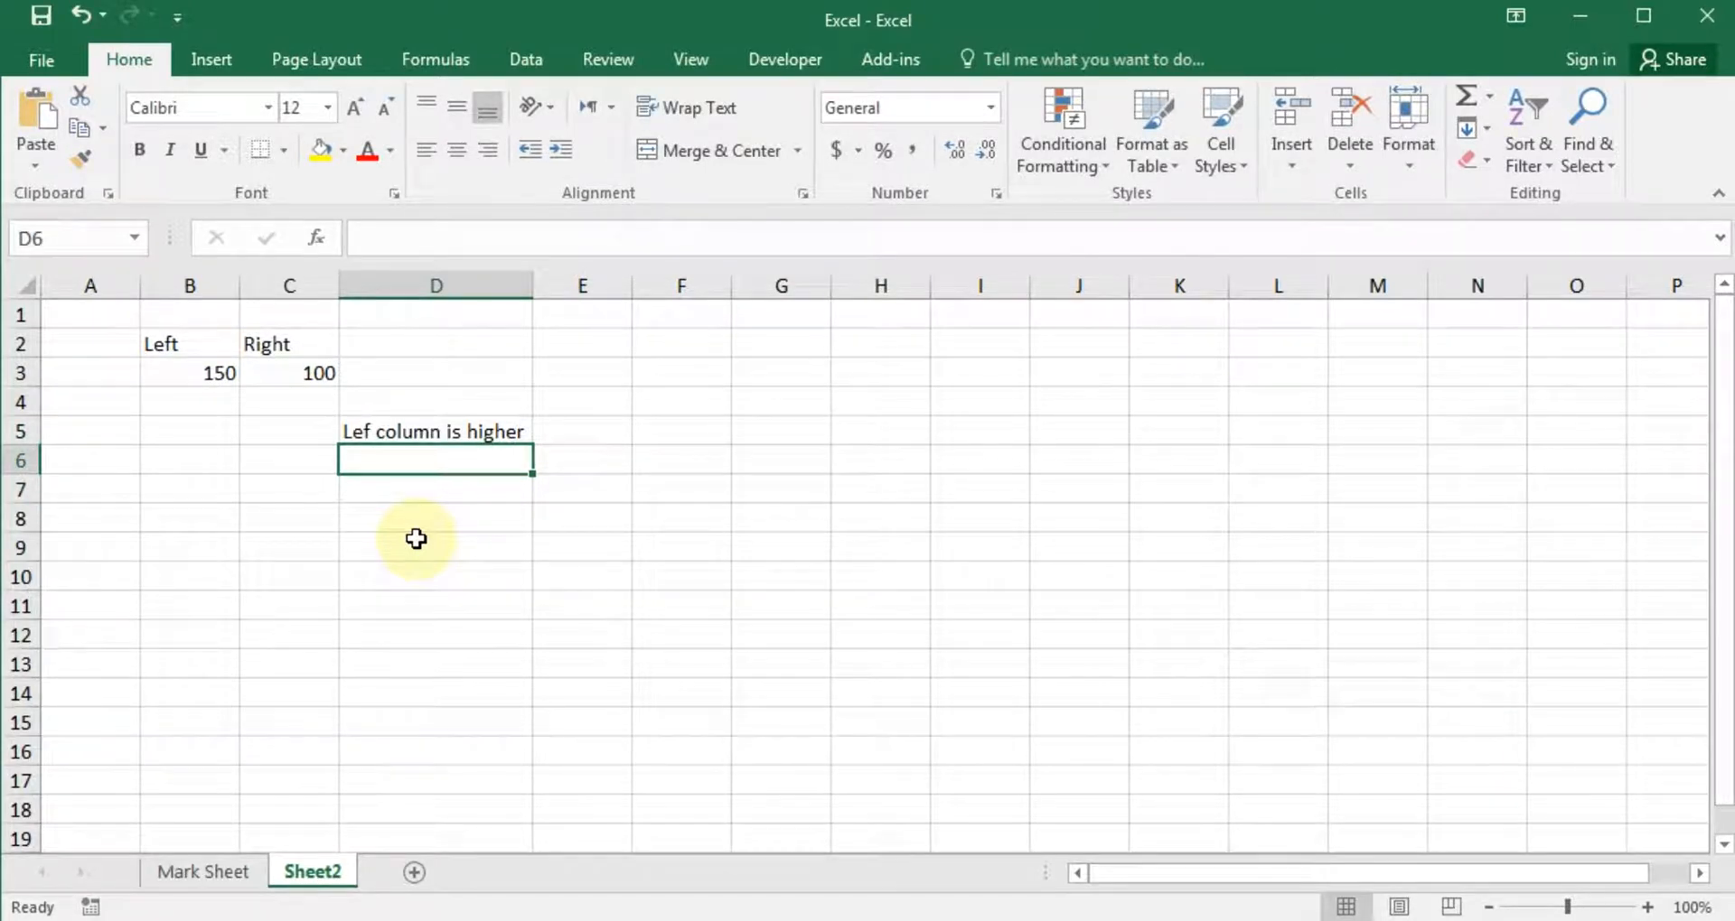
type("=IF(")
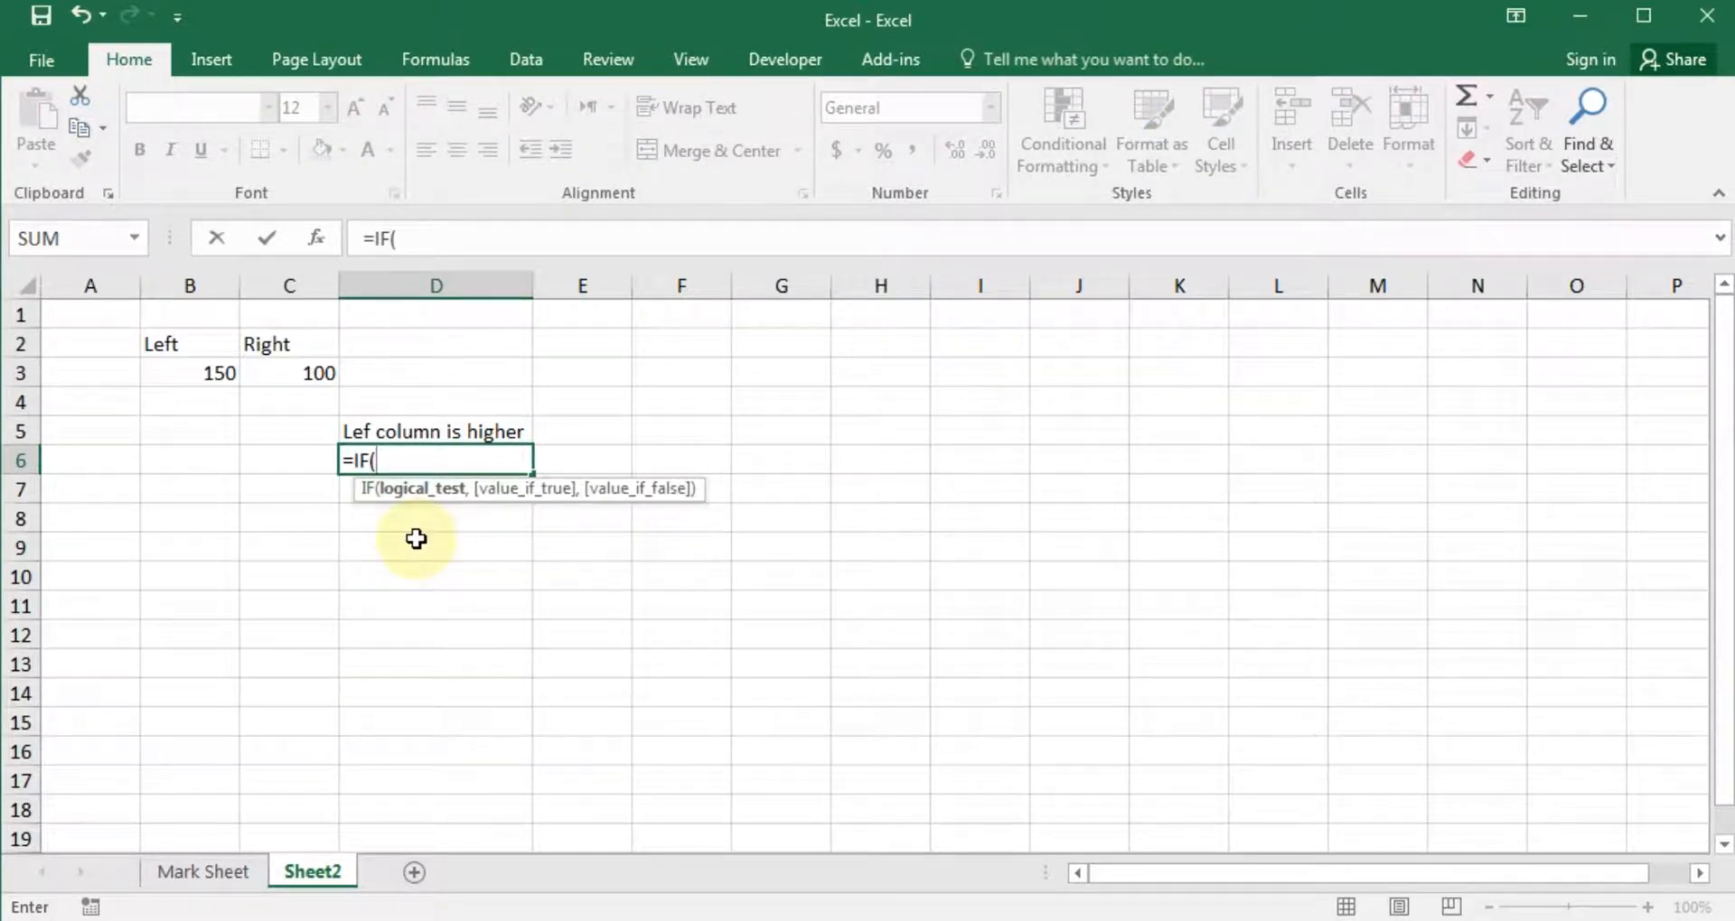
type("b3")
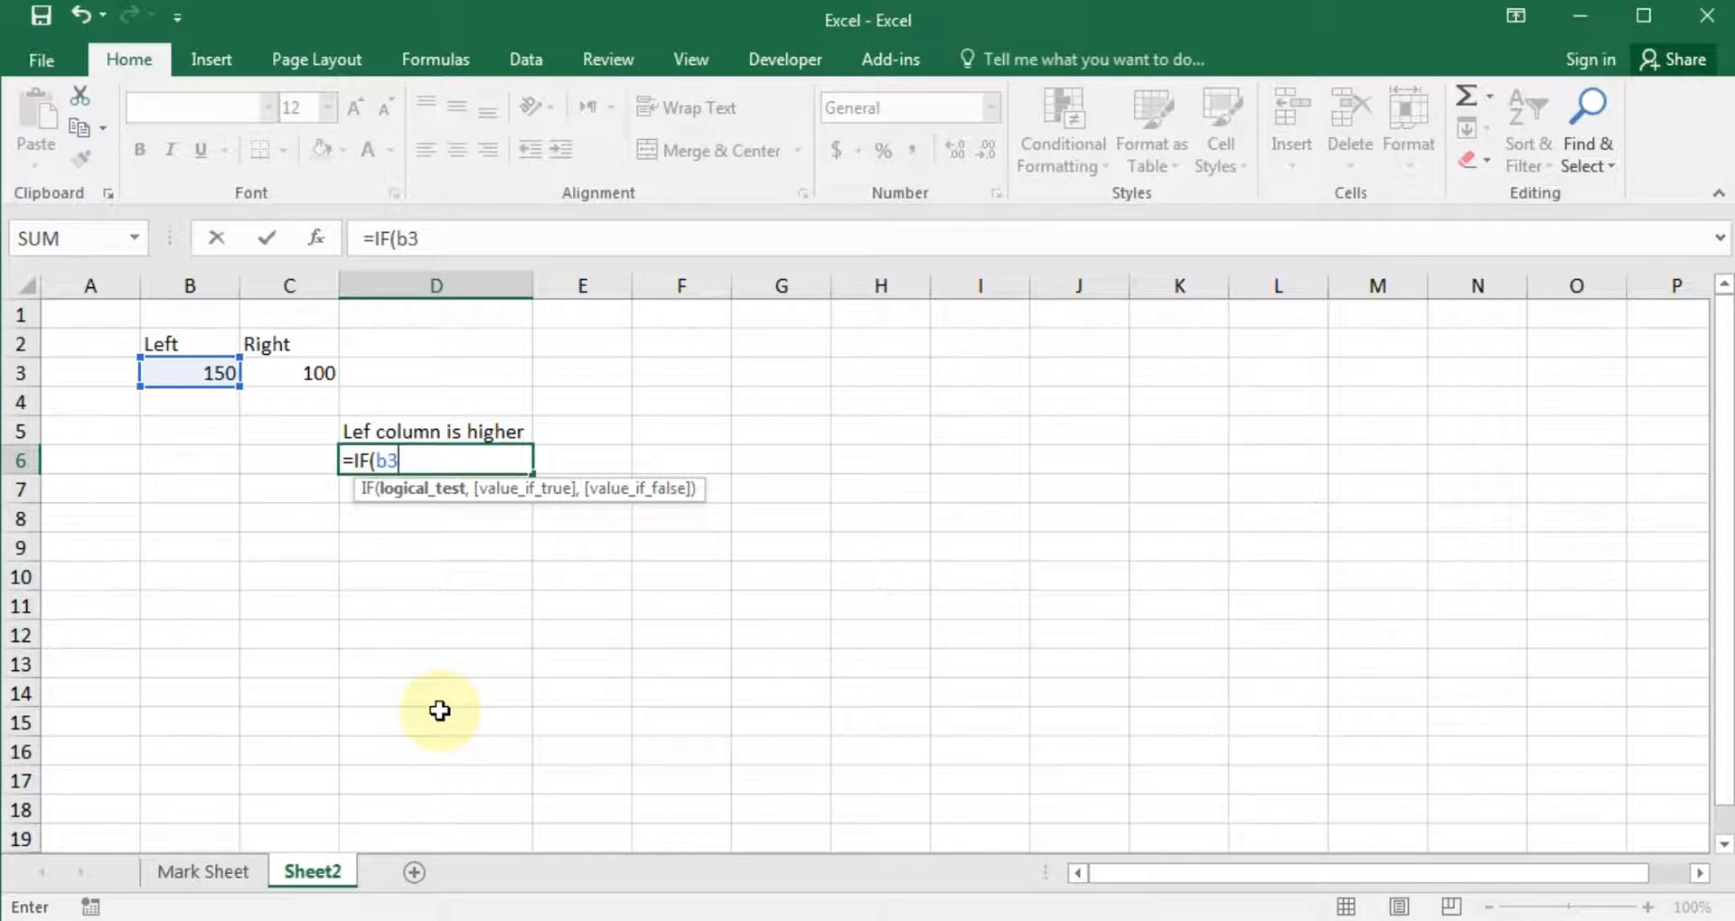
type(">c3,\"Left is hi")
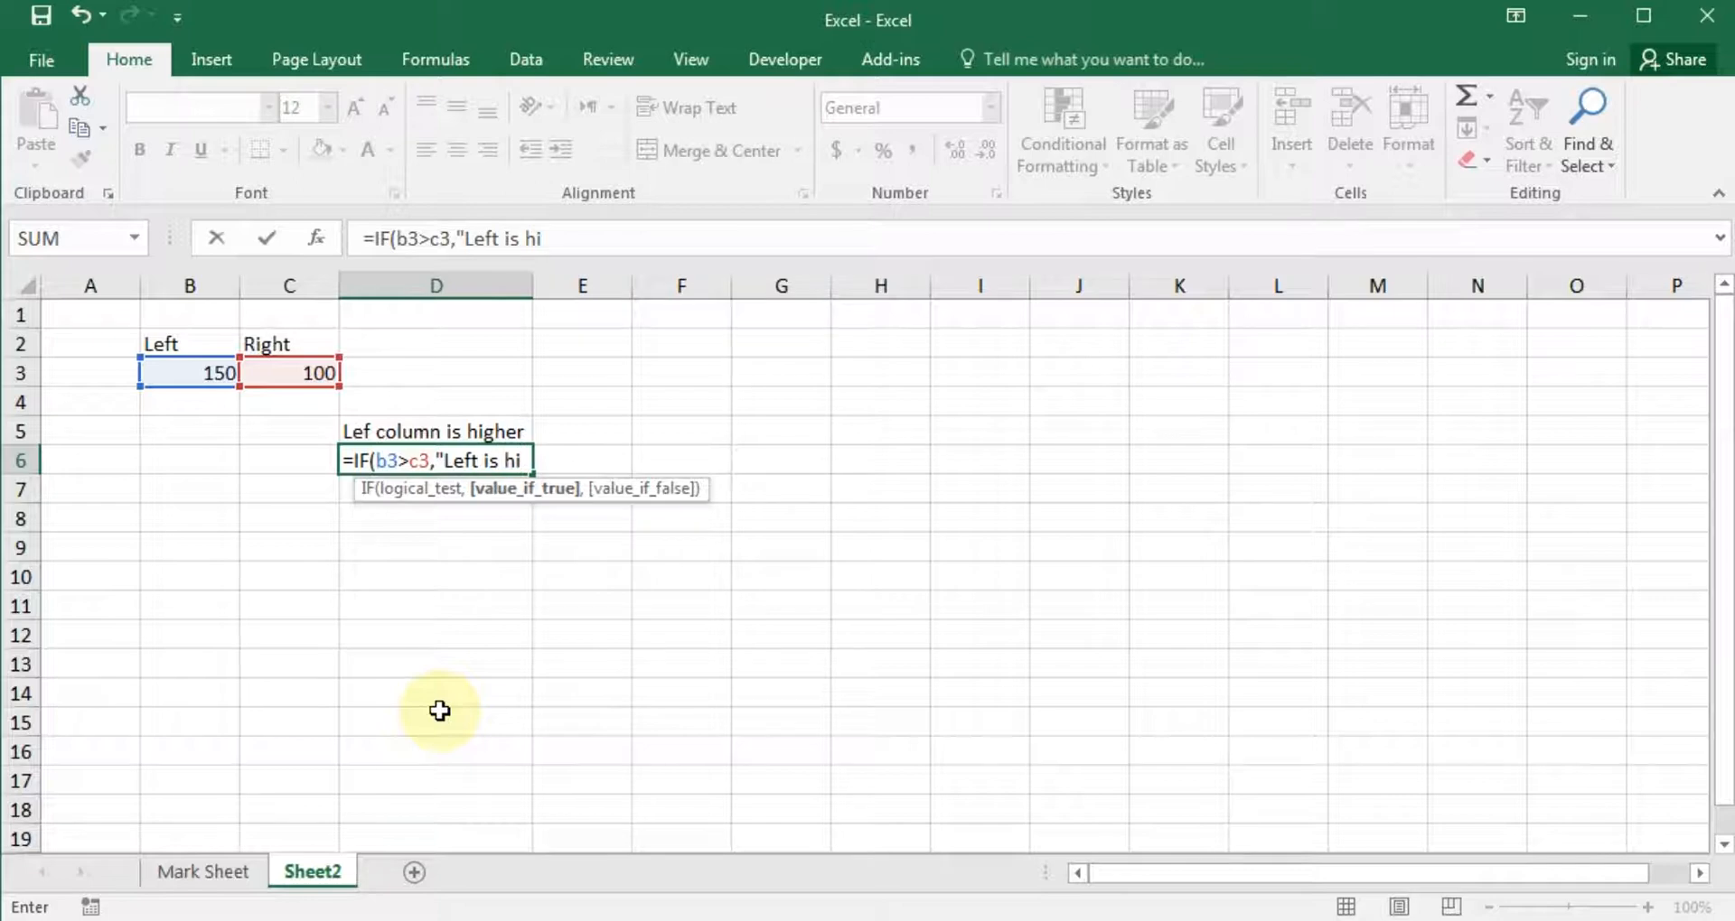
key("BackSpace")
key("BackSpace")
key("BackSpace")
key("BackSpace")
key("BackSpace")
type("has higher value ")
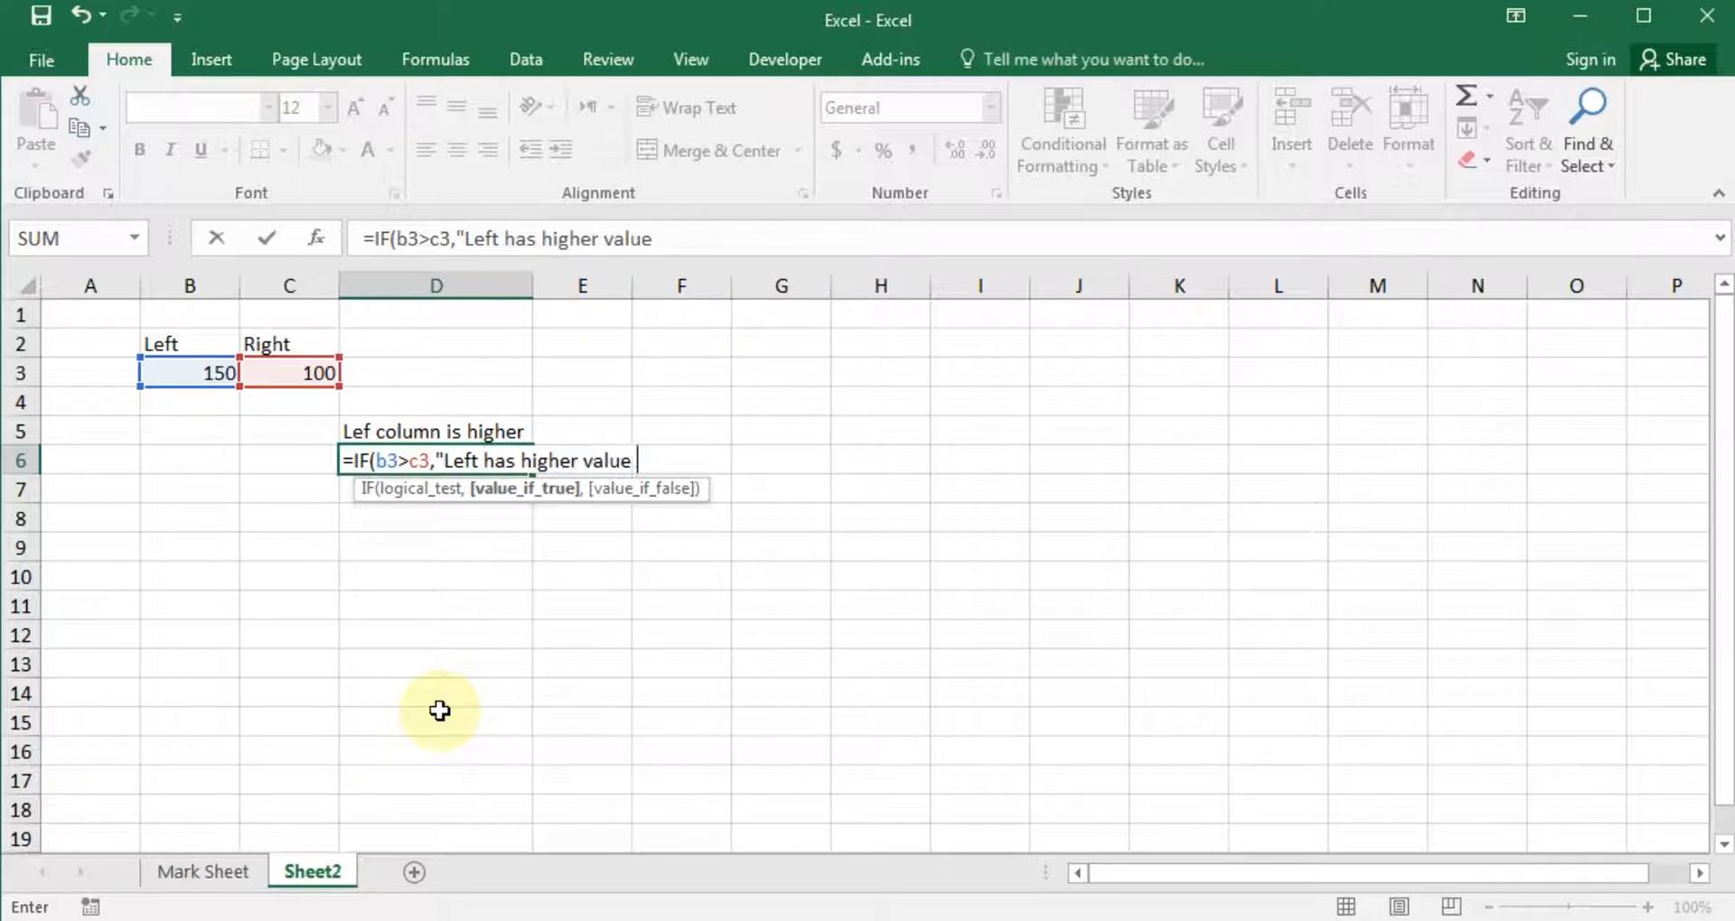
type("than righ")
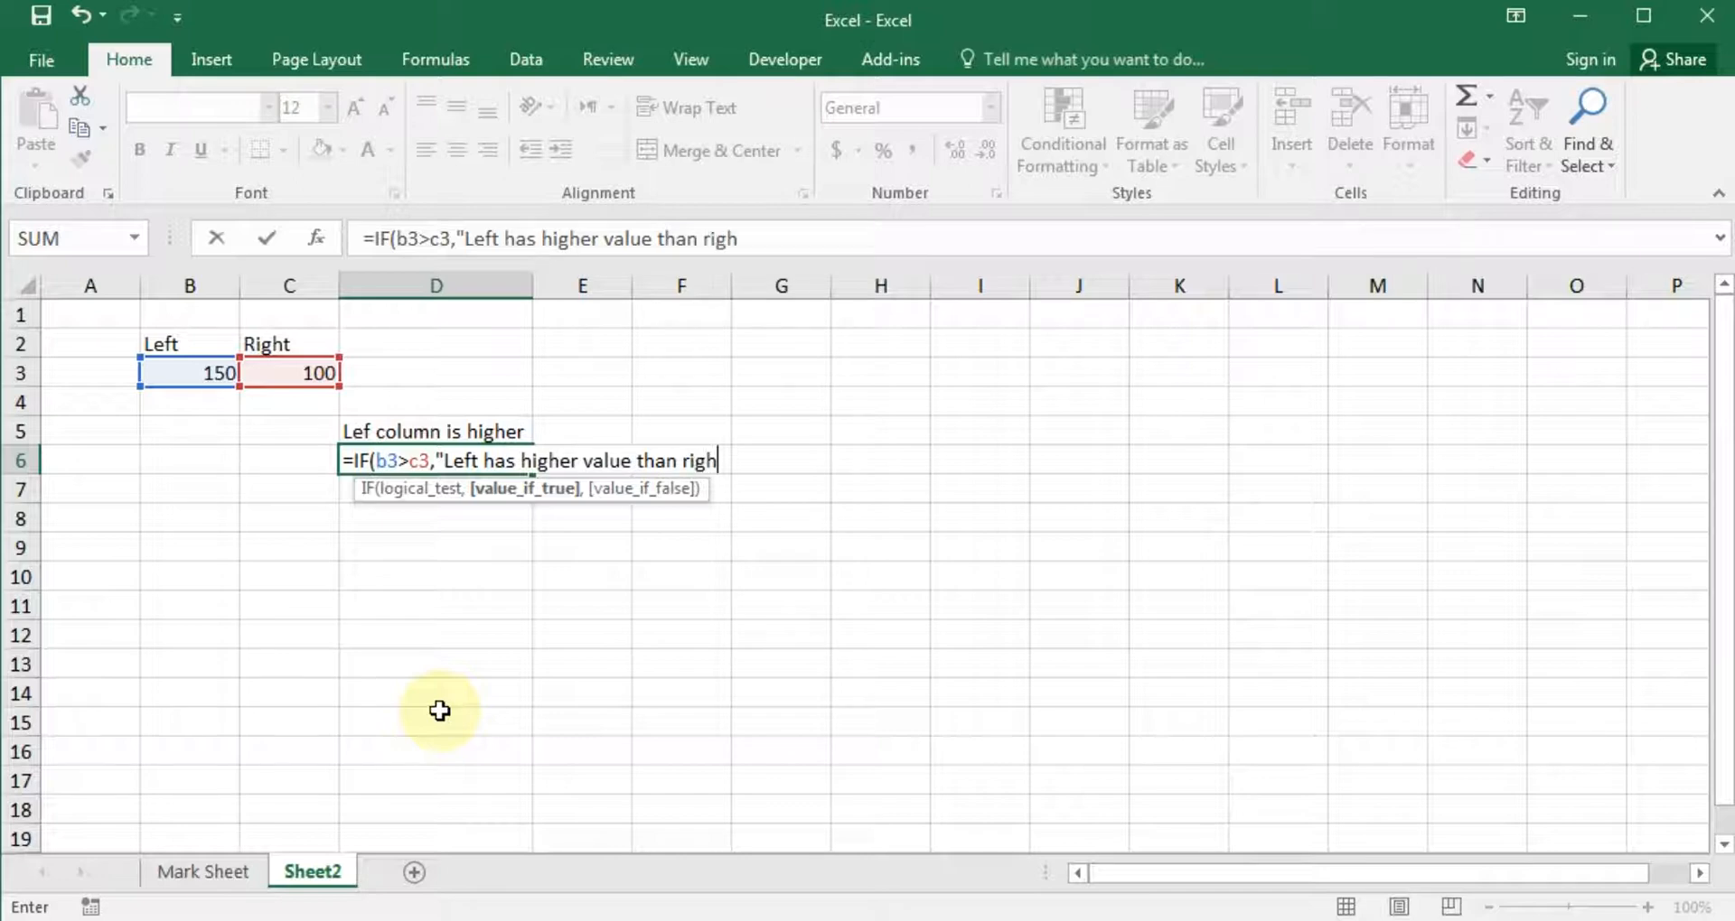
type("t\",")
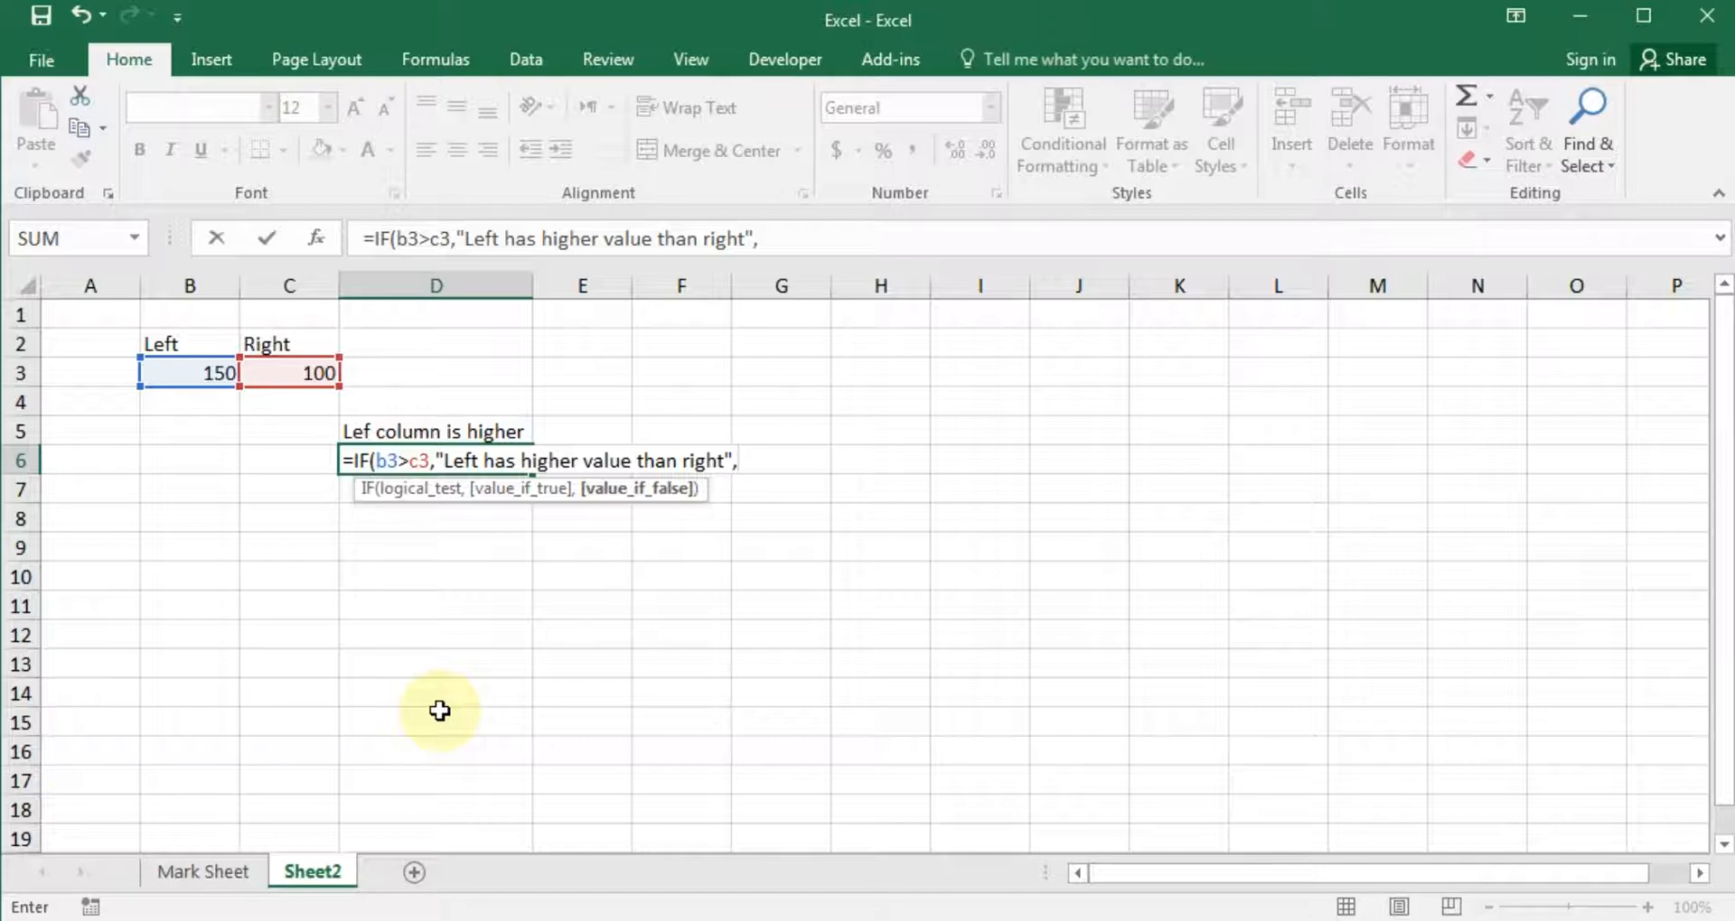
- Nest a second IF as the value-if-false of the D6 formula, with the logical test C3>B3
type("if")
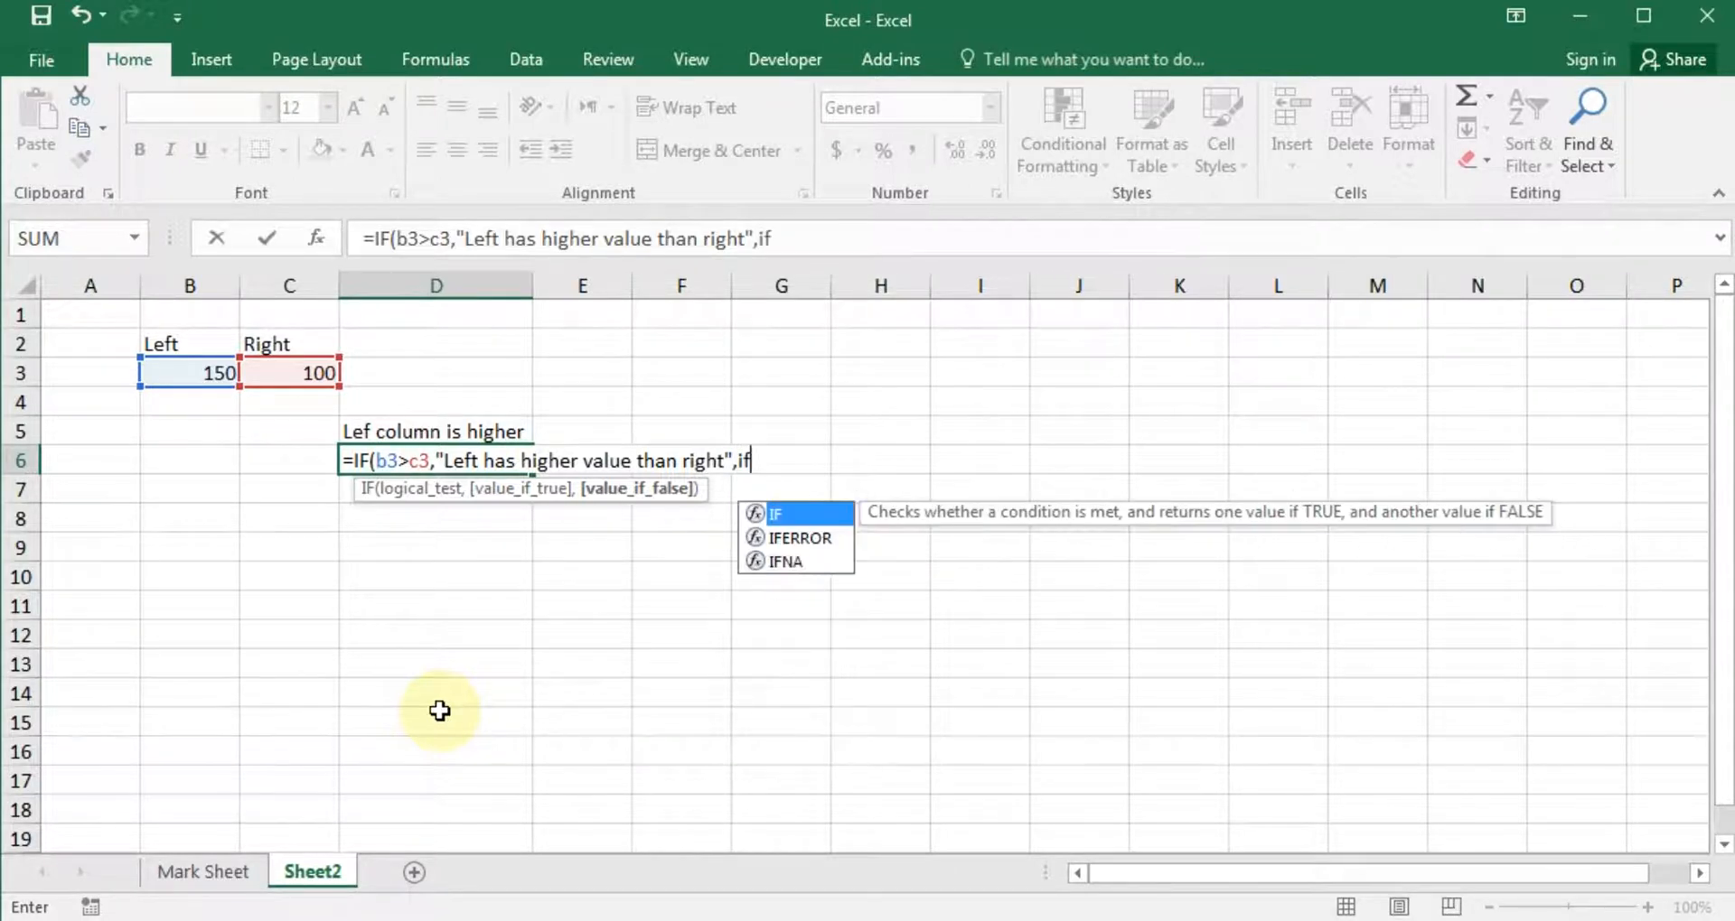
key("Tab")
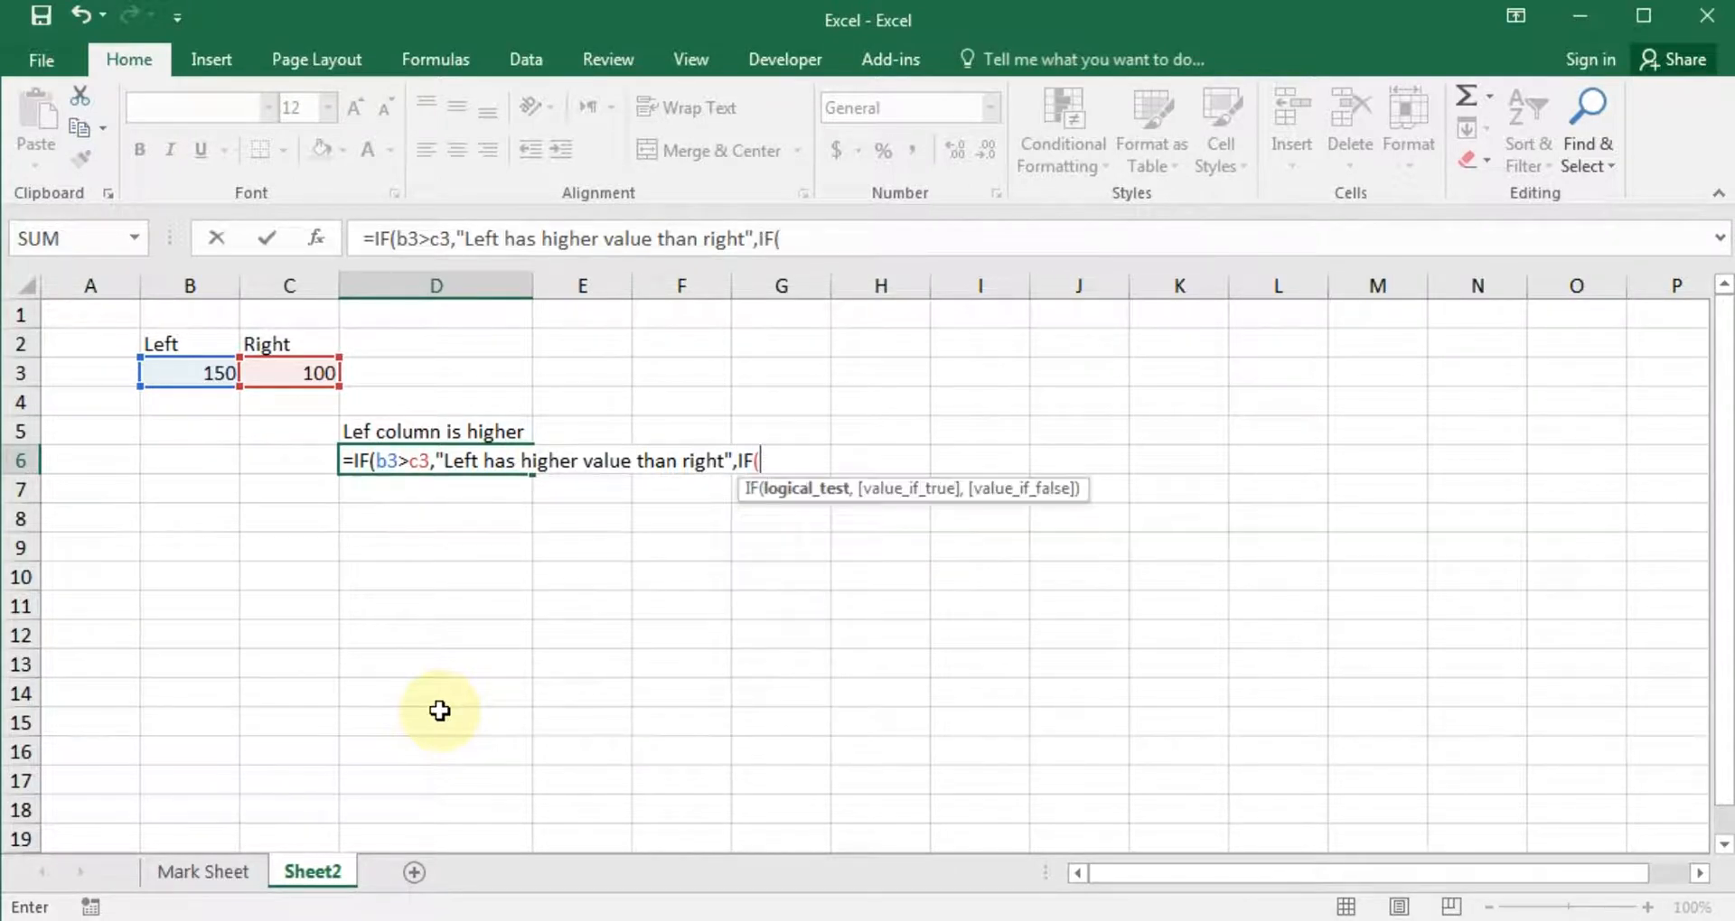
type("c3")
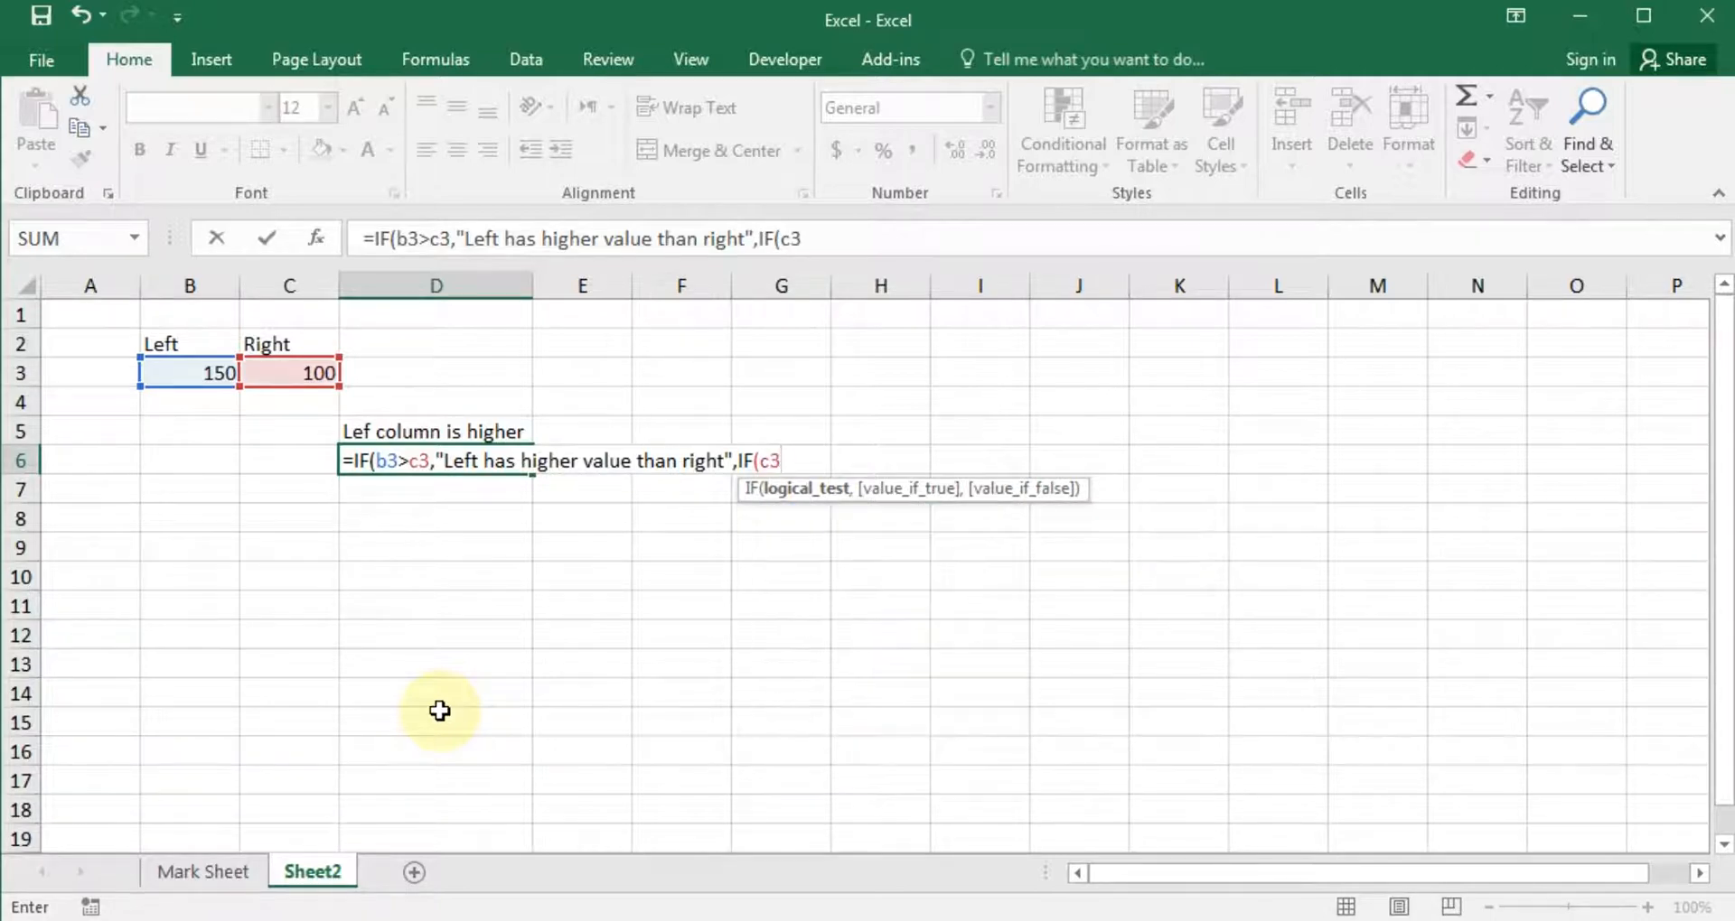
type(">b")
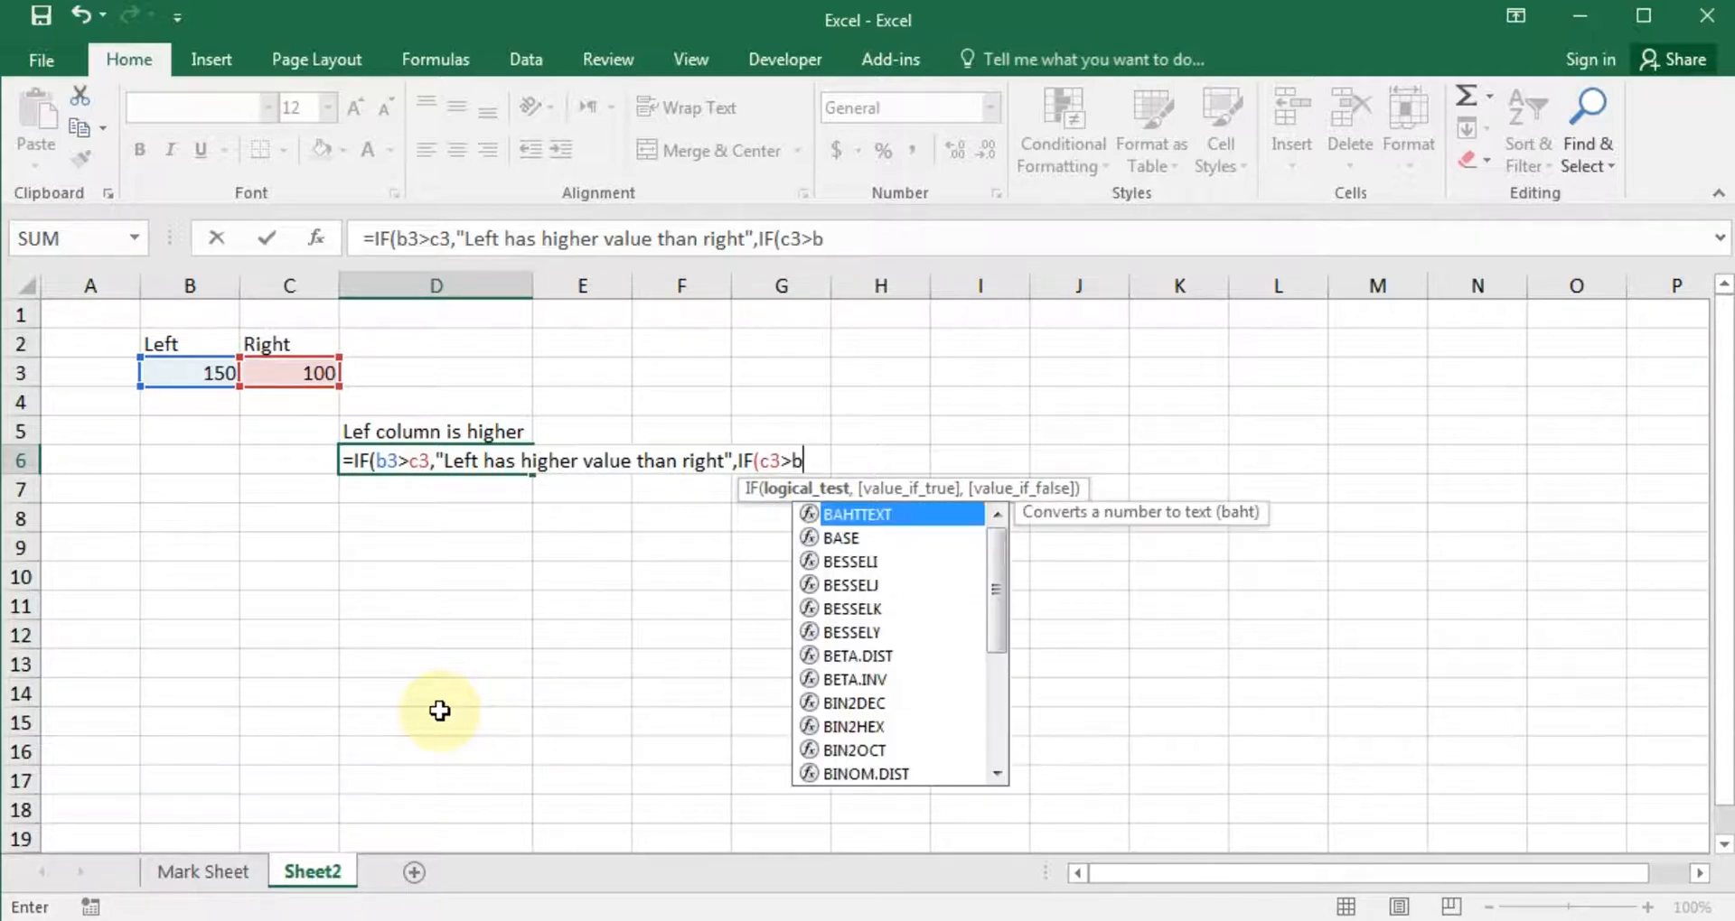
type("3,\"")
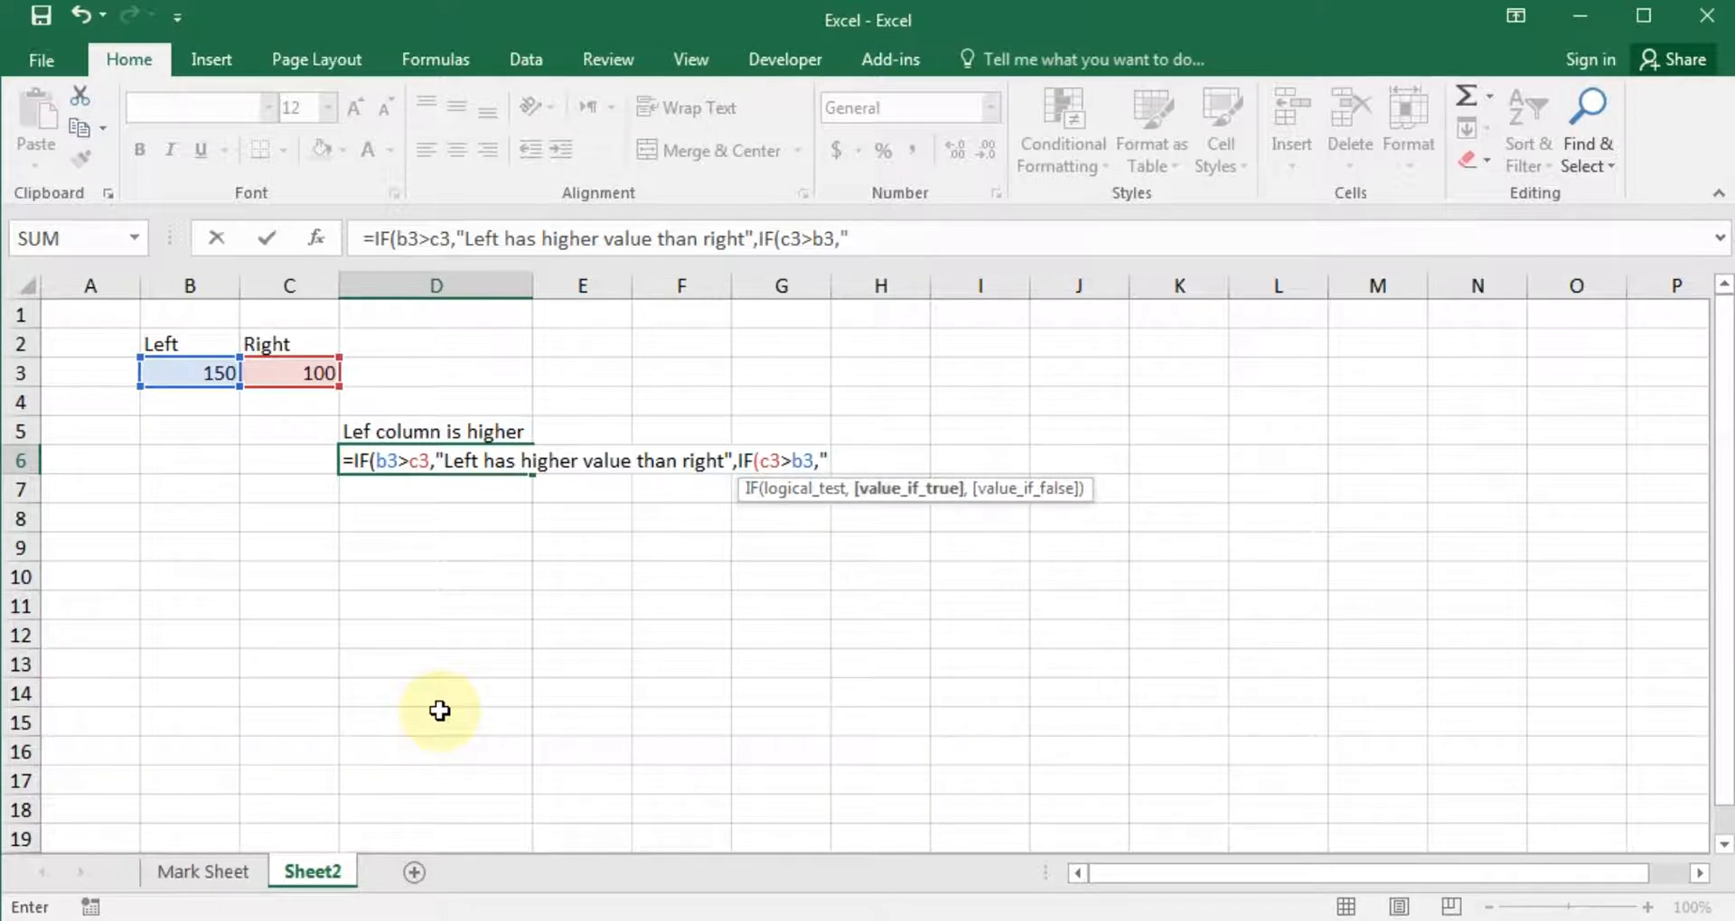
- Give the second IF in D6 the value-if-true text "Right has higher value than left"
type("Righ")
key("BackSpace")
key("BackSpace")
type("ght ")
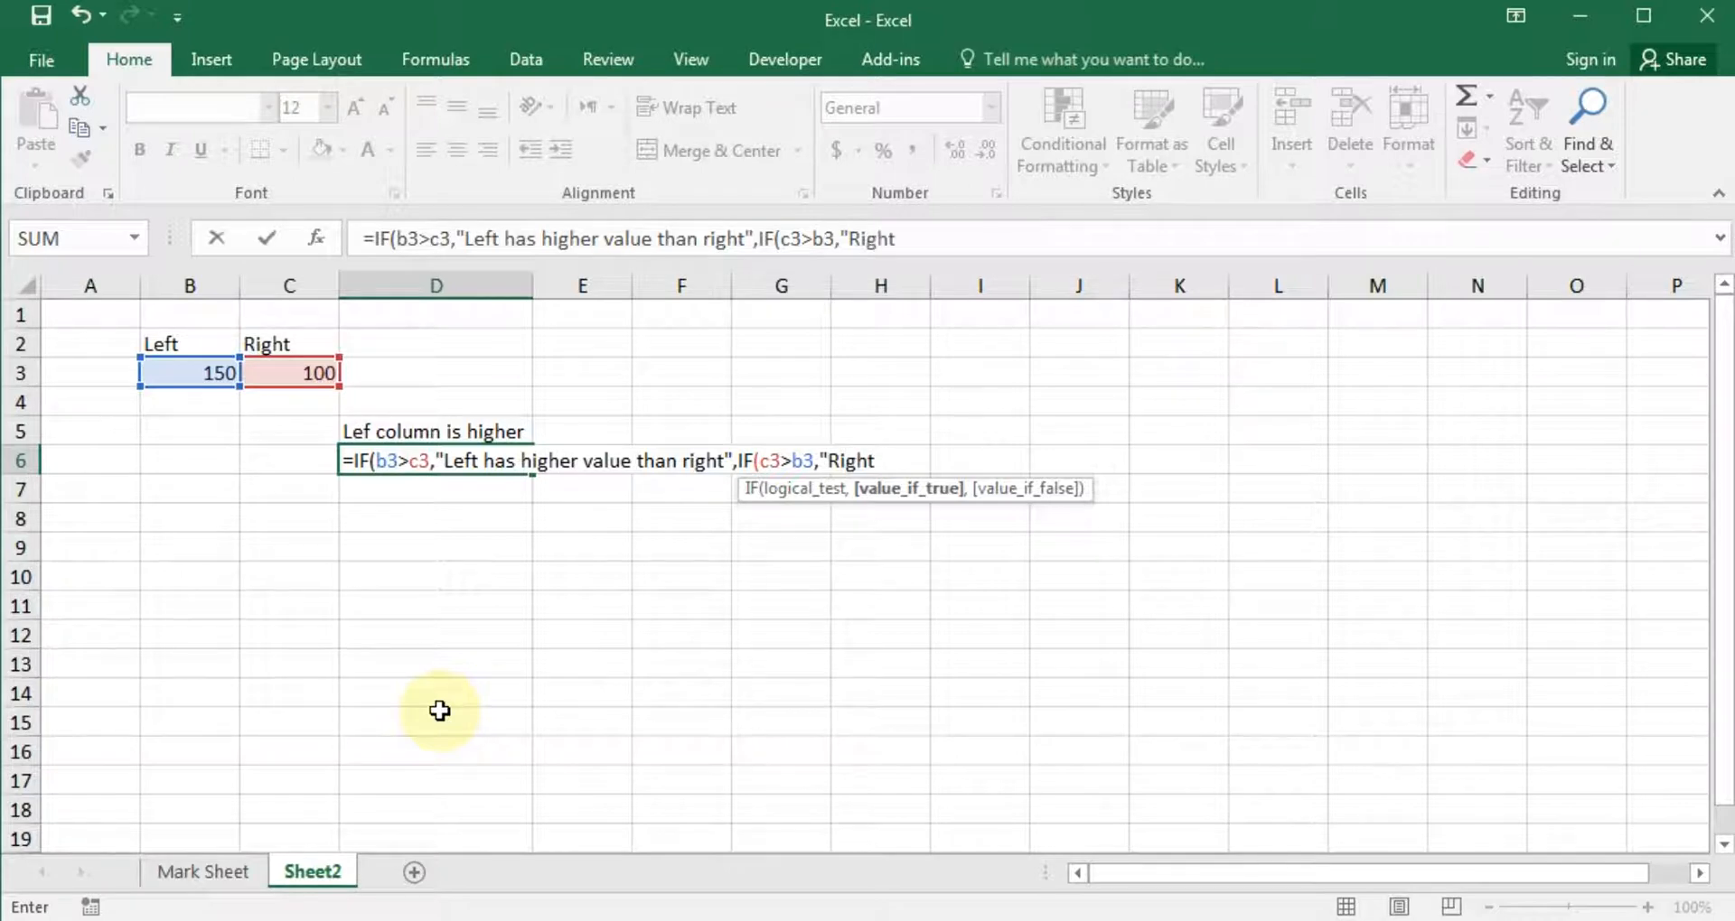
type("has hig")
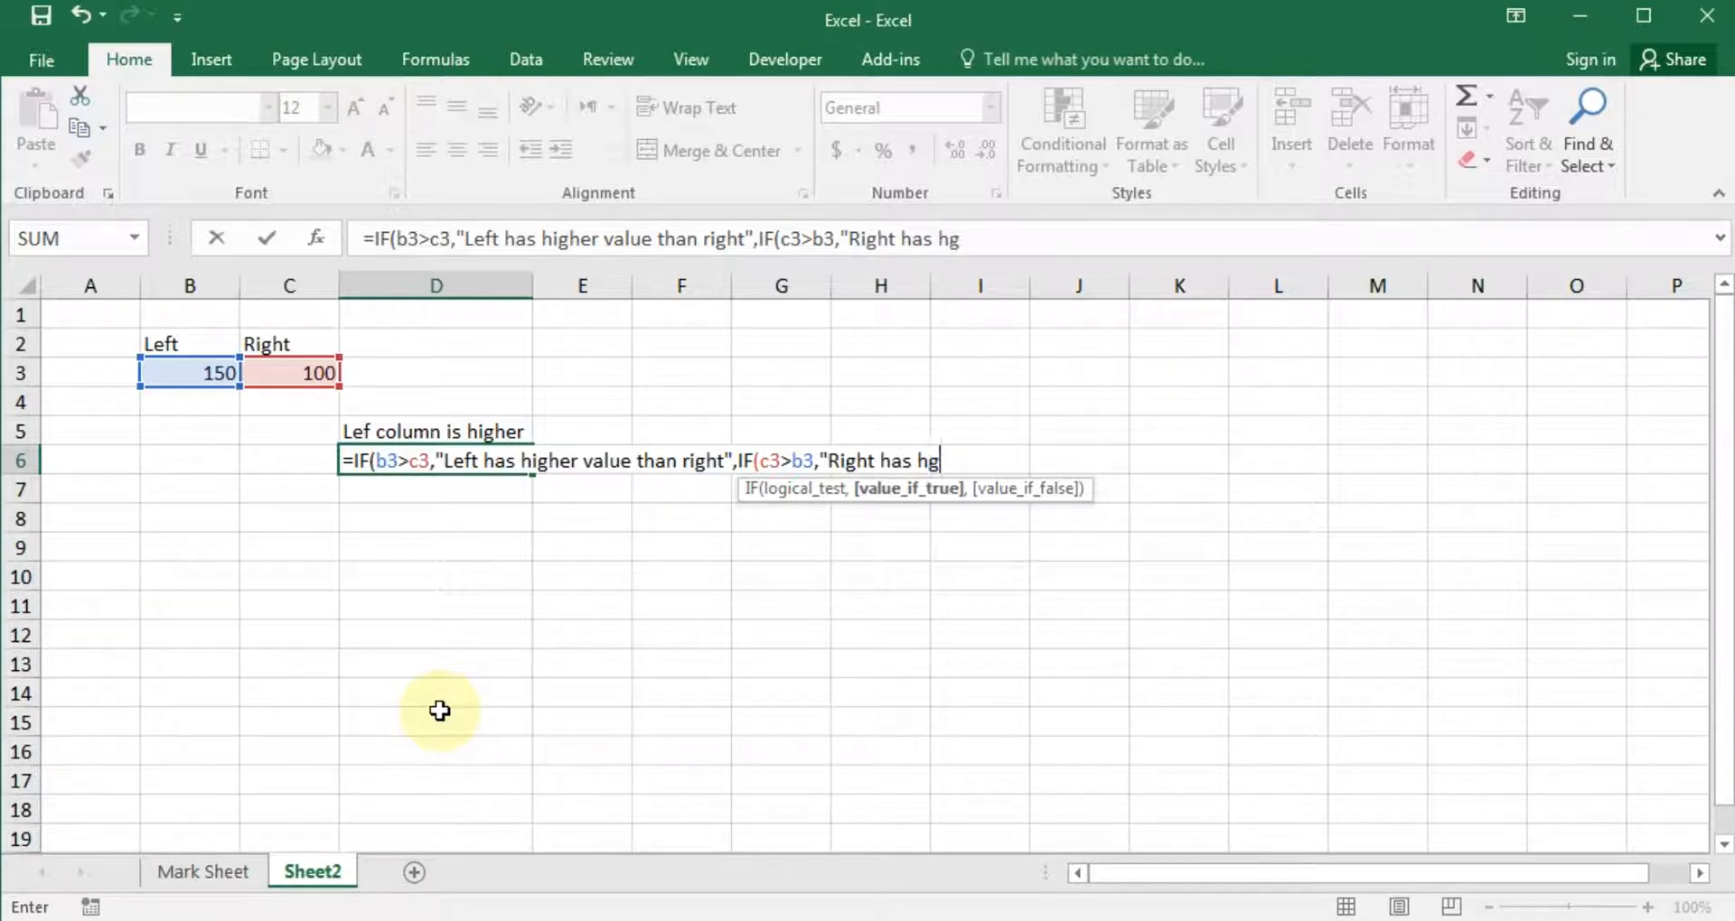
key("BackSpace")
type("igher ")
type("value")
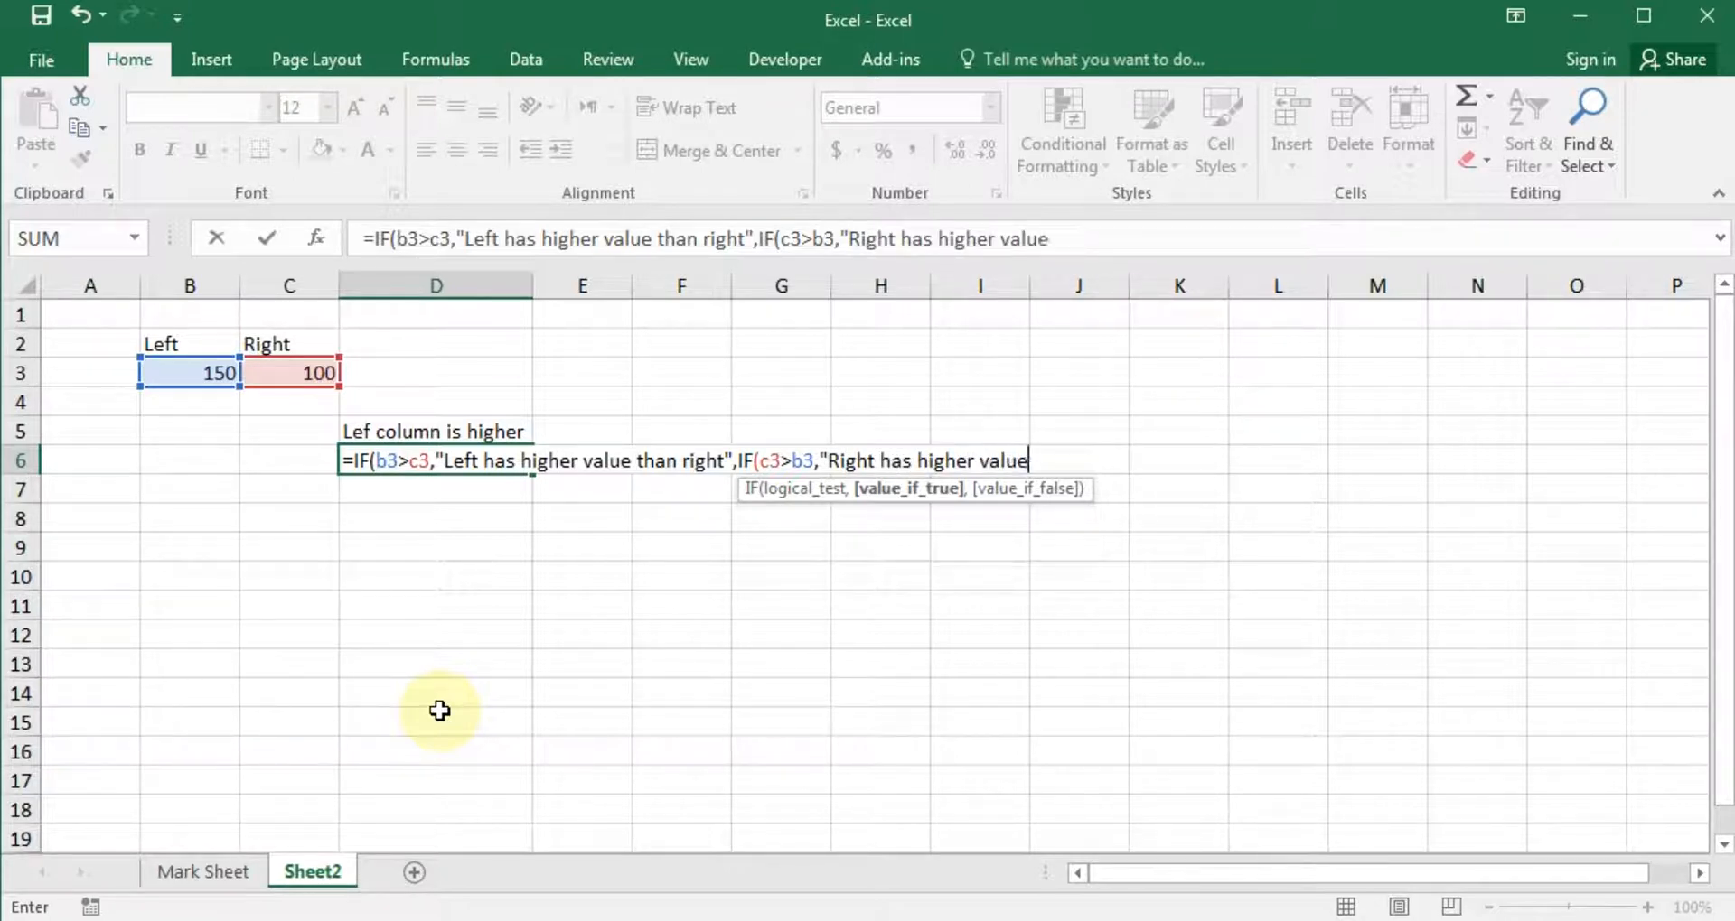
type(" than left\"")
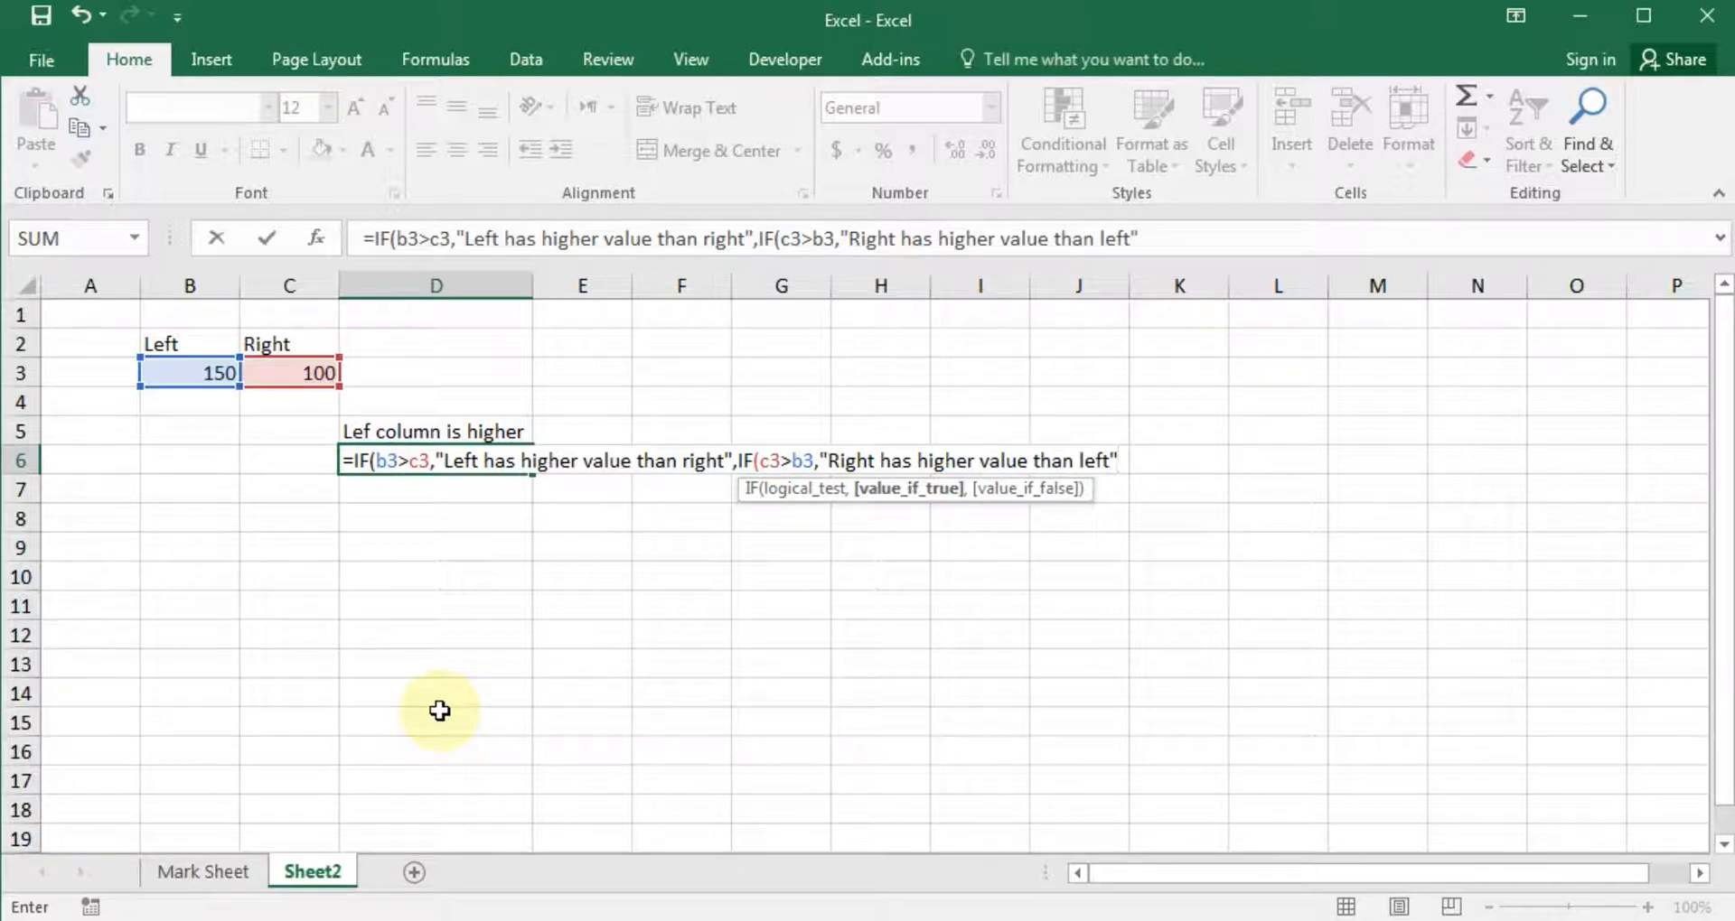
type(",")
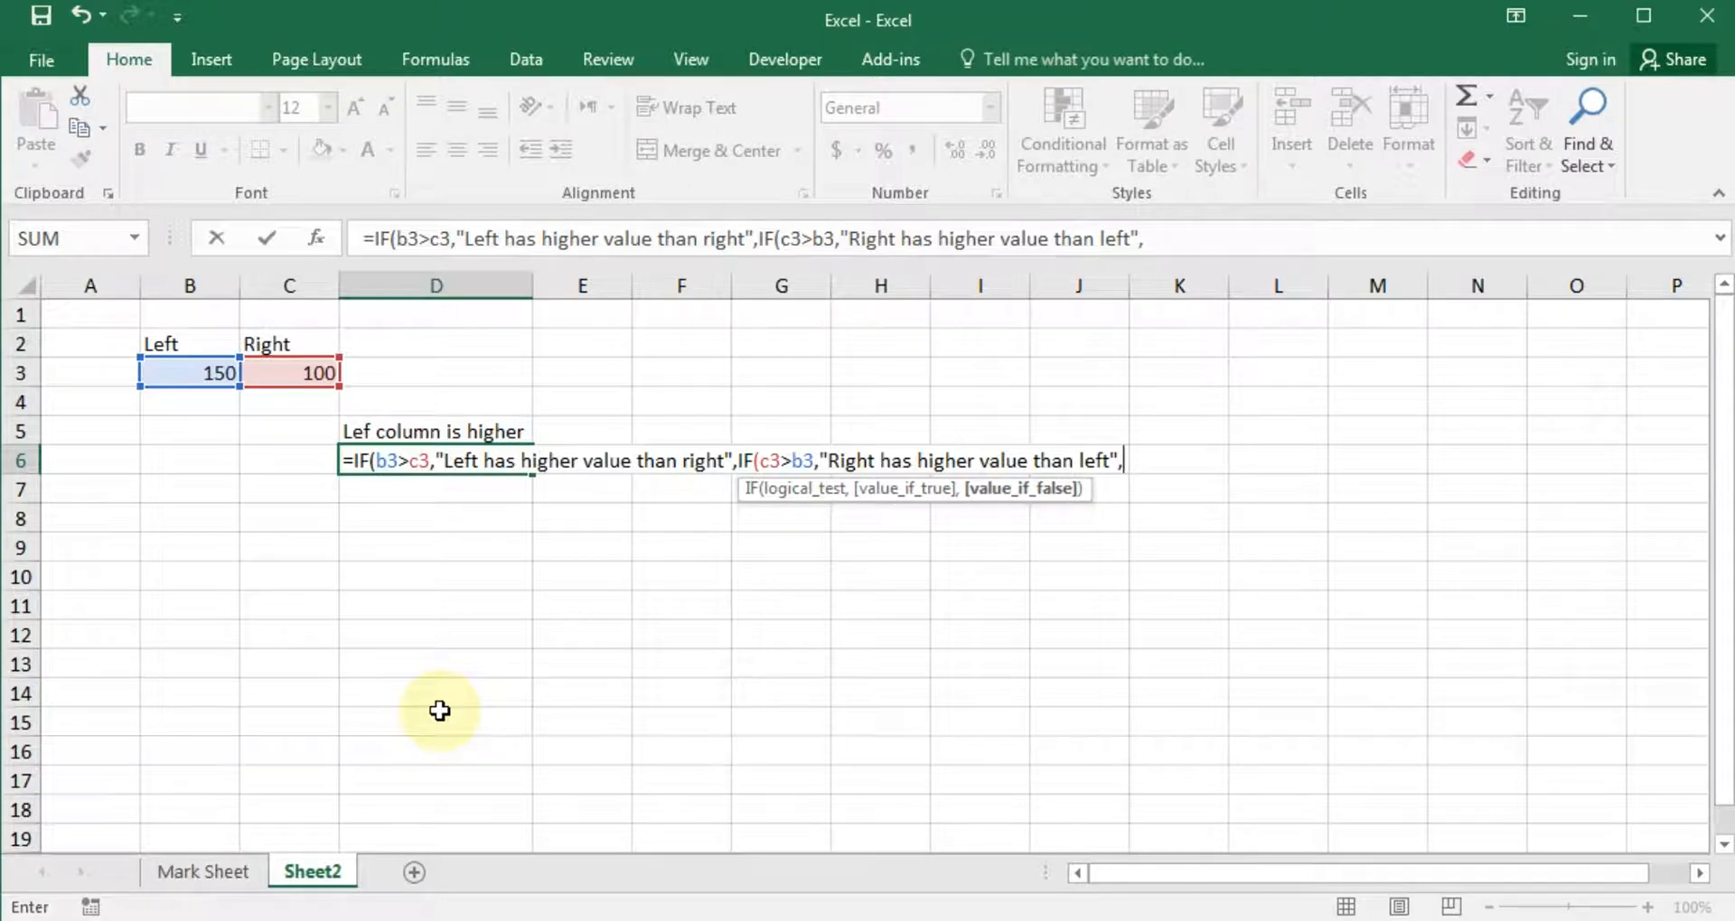
- Nest a third IF with the test B3=C3 and the text "Both are equal", close all three functions and enter the formula in D6
type("if")
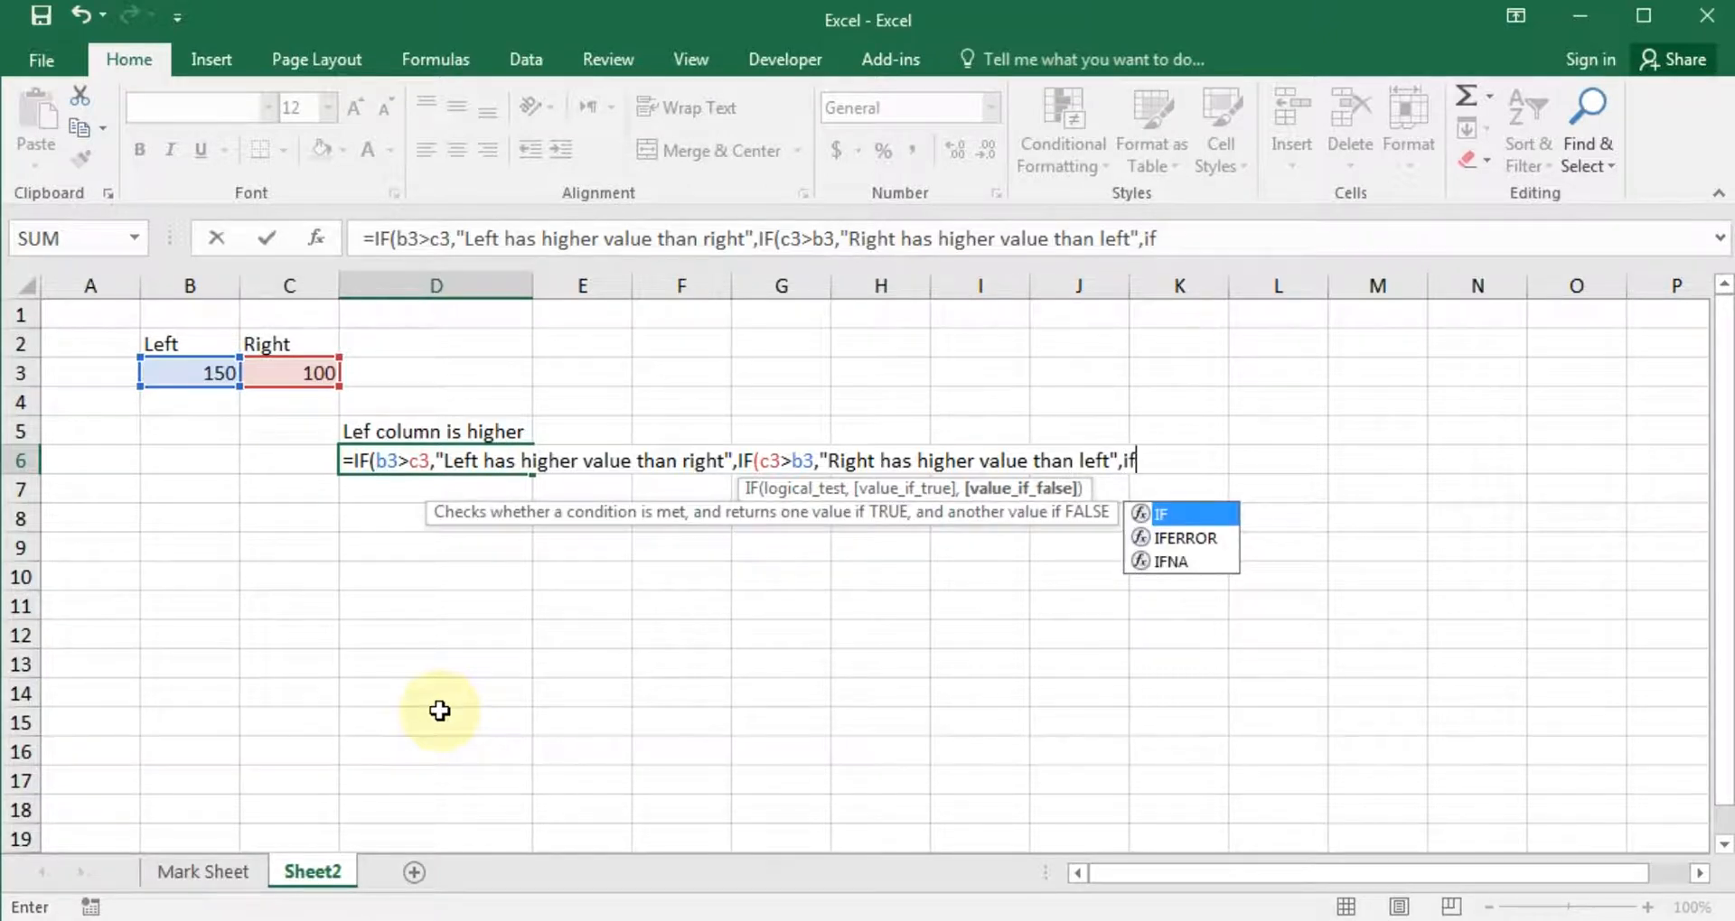
key("Tab")
type("b3")
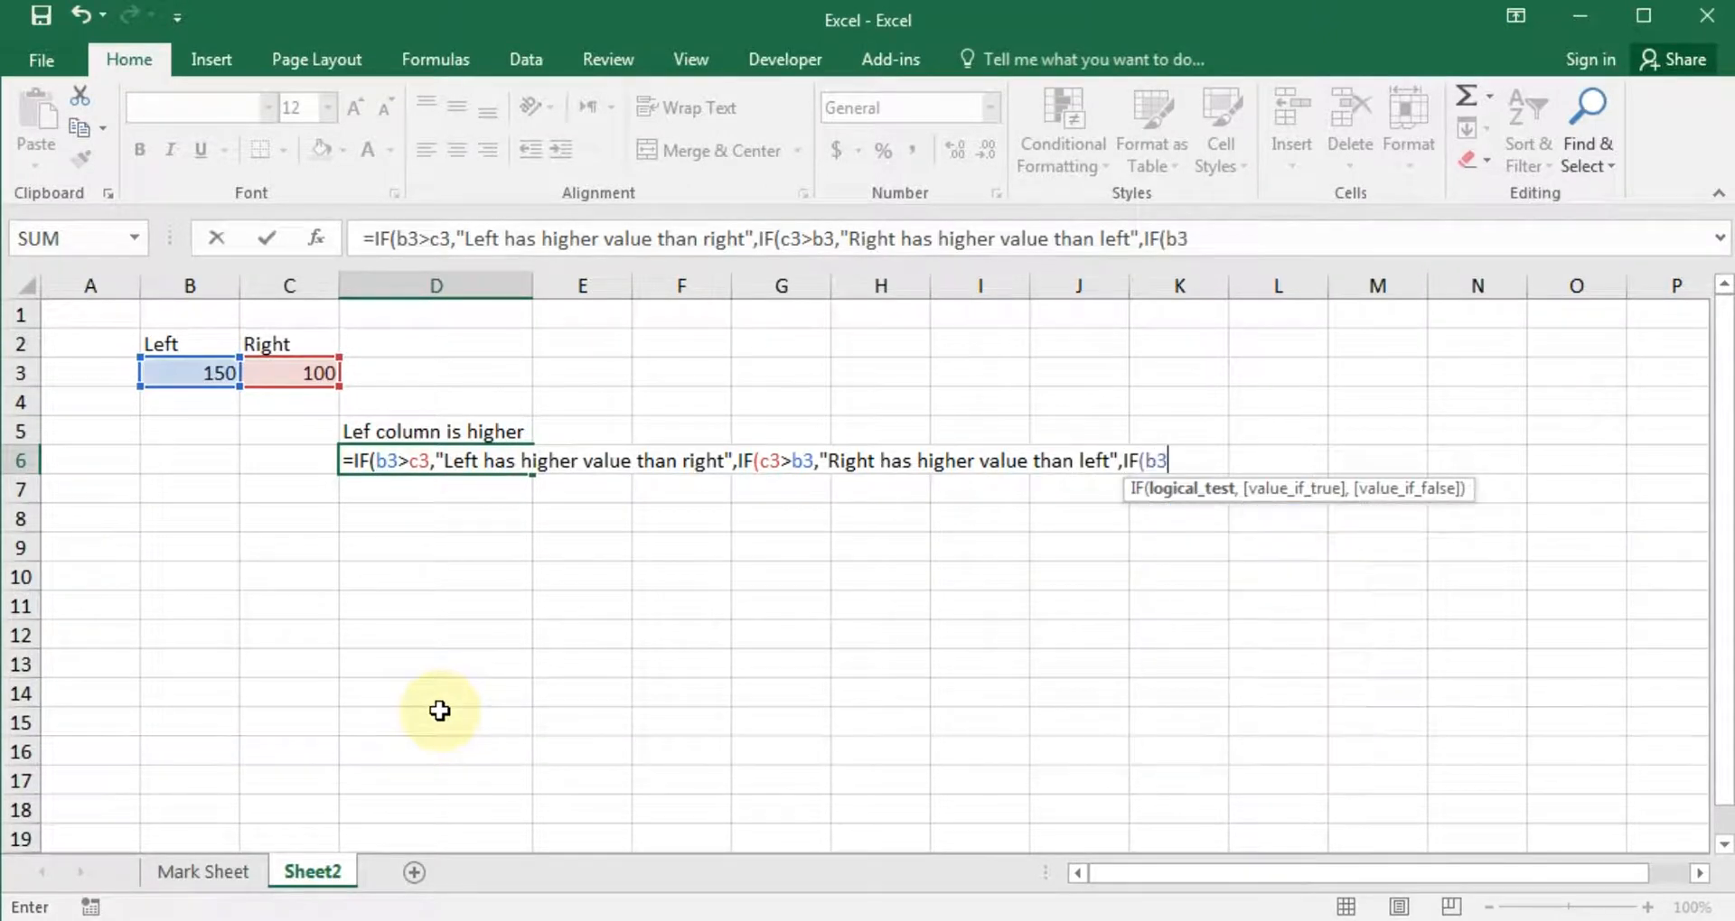
type("=c")
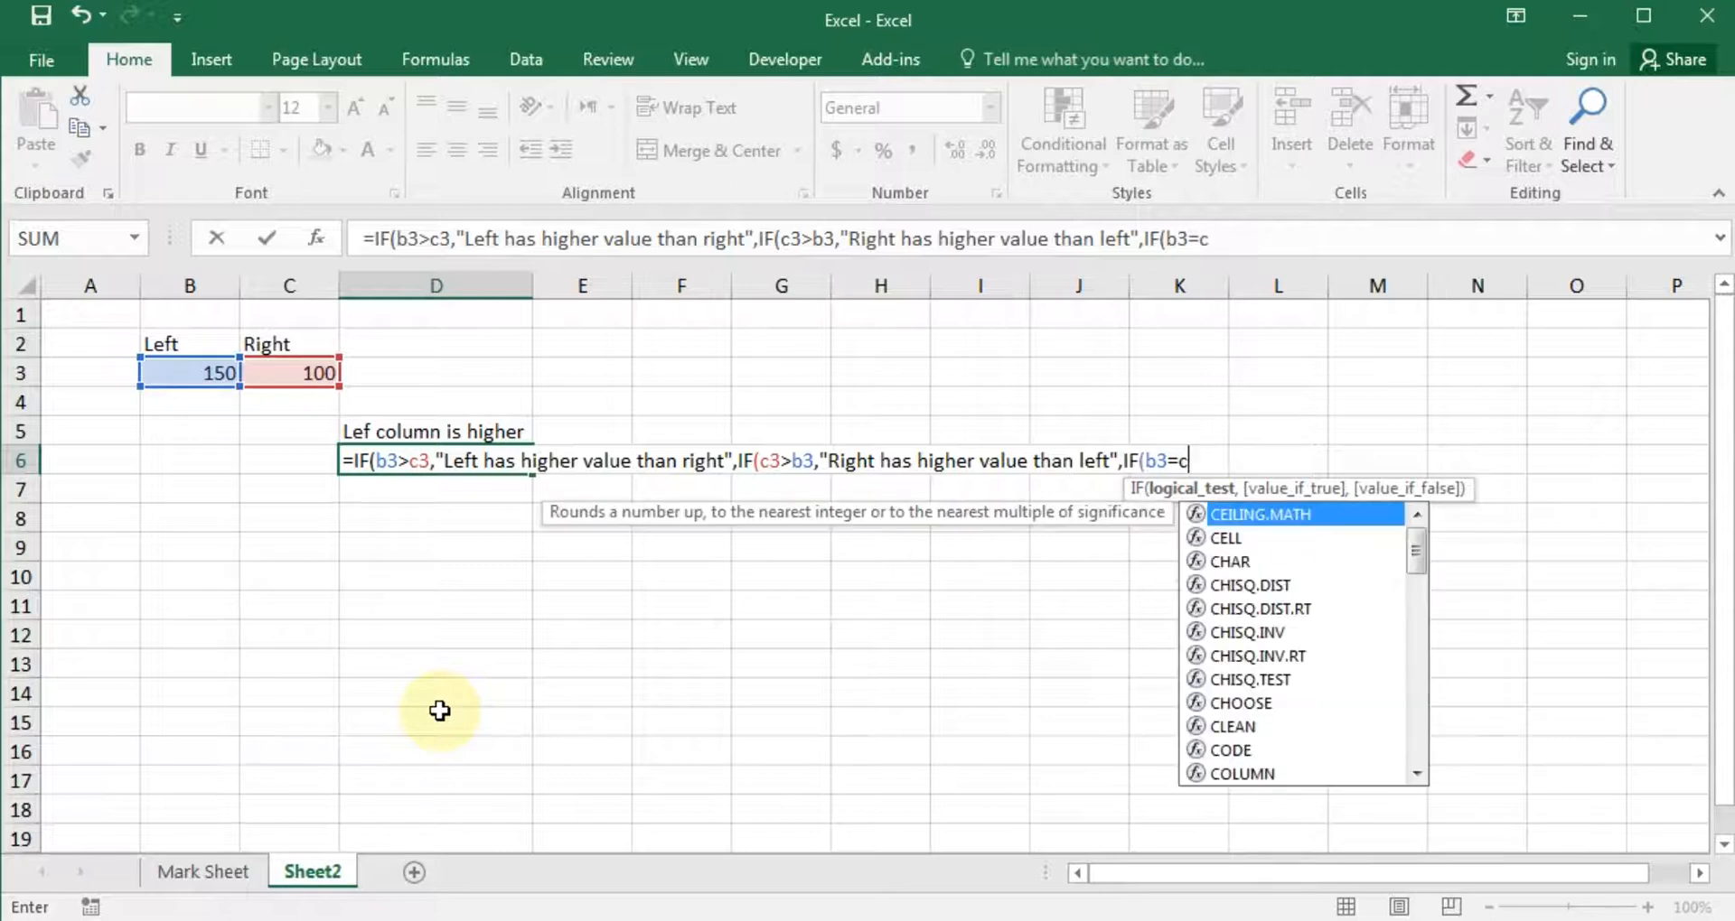
type("3,\"")
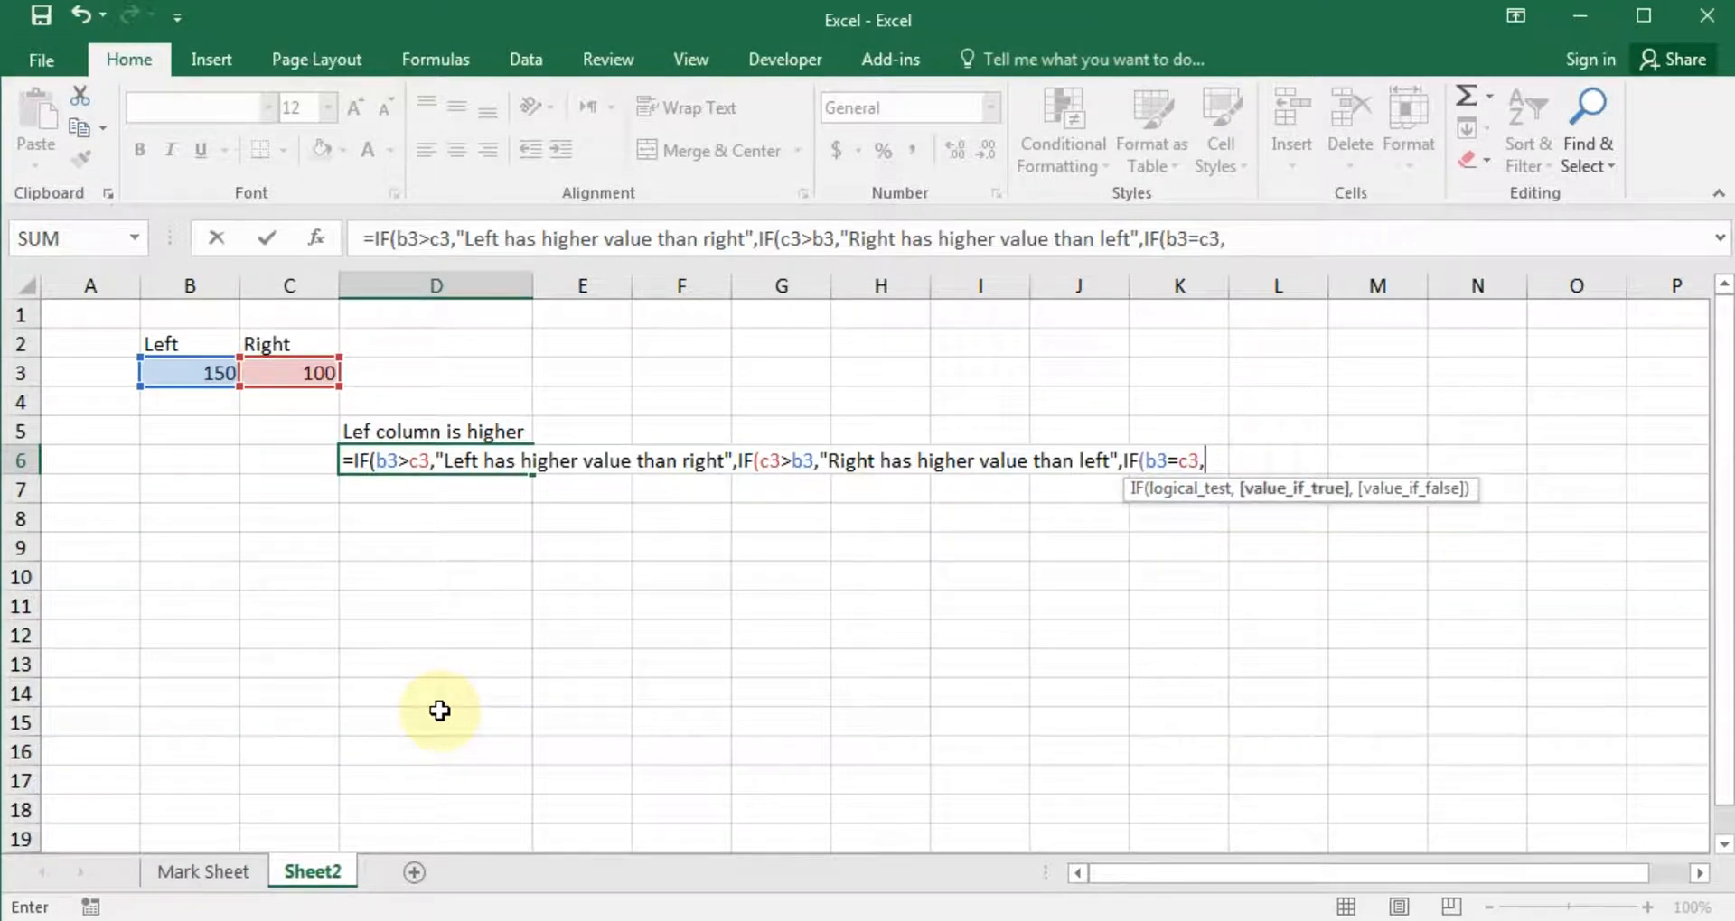
type("Both are equa")
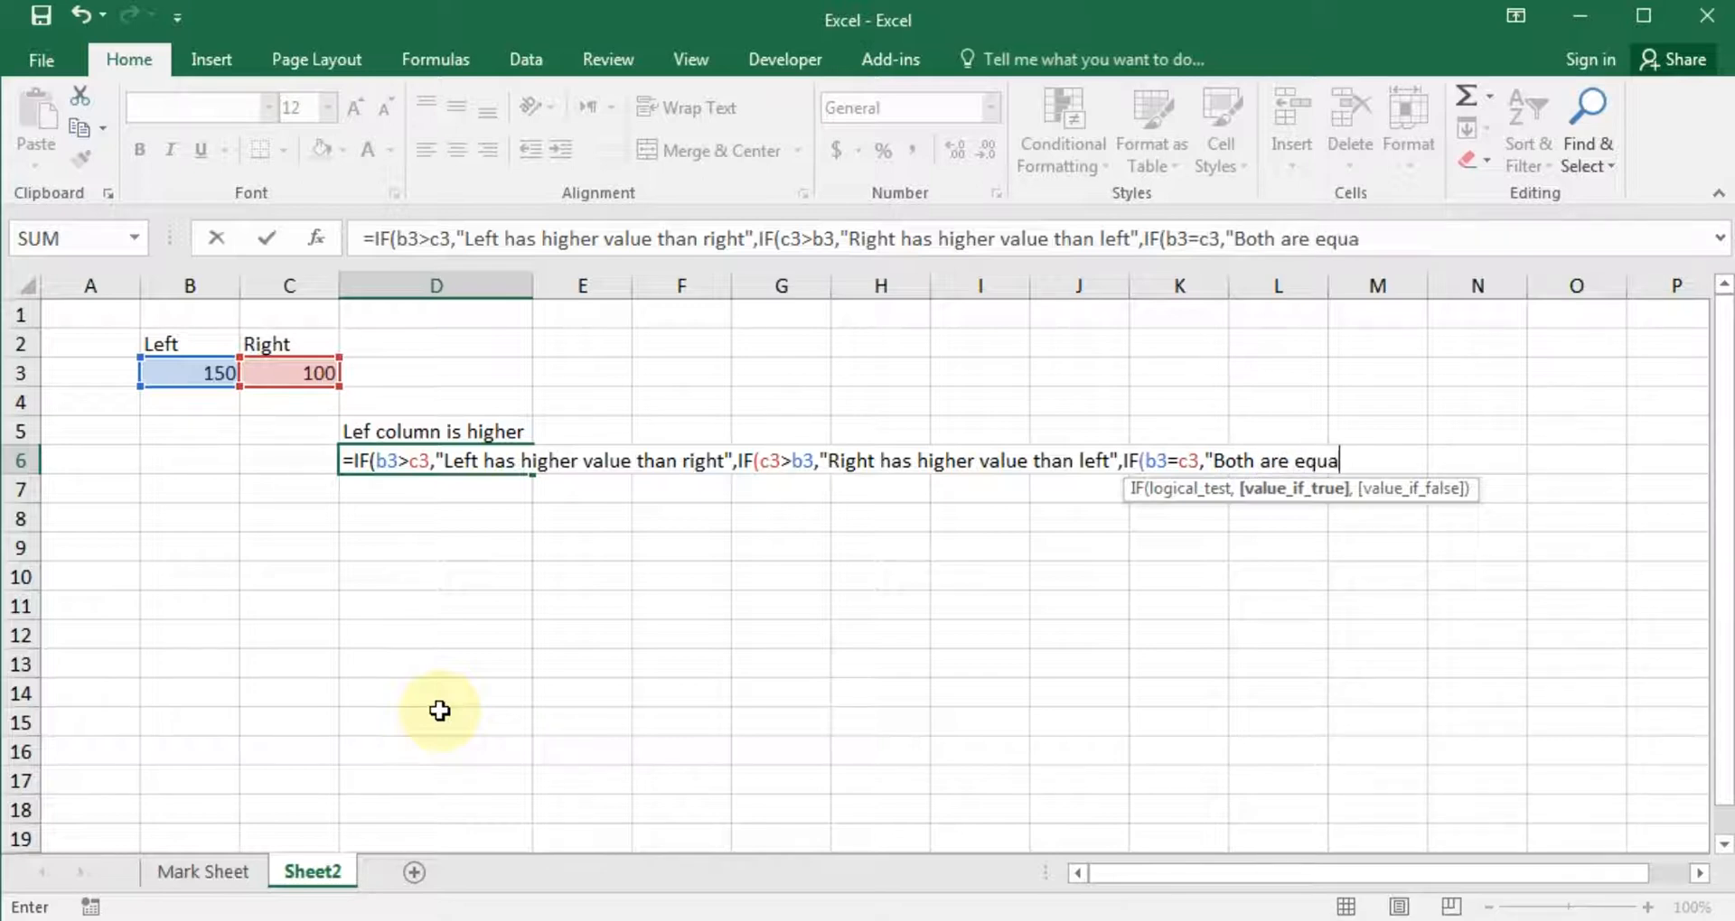
type("l\")))")
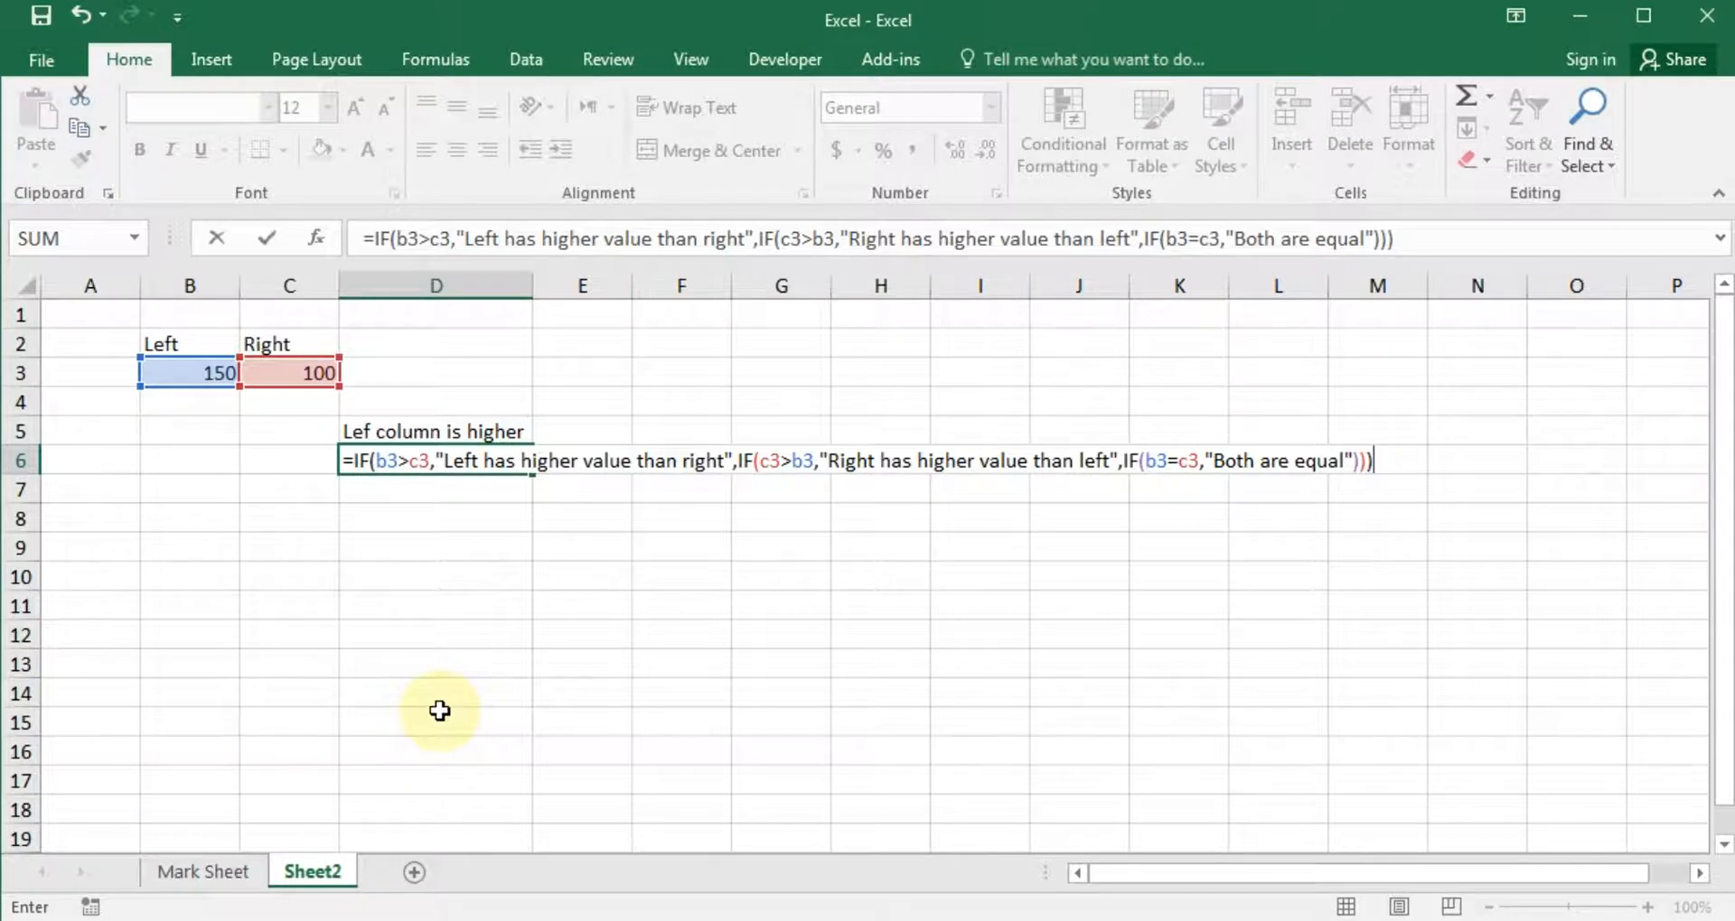
key("Return")
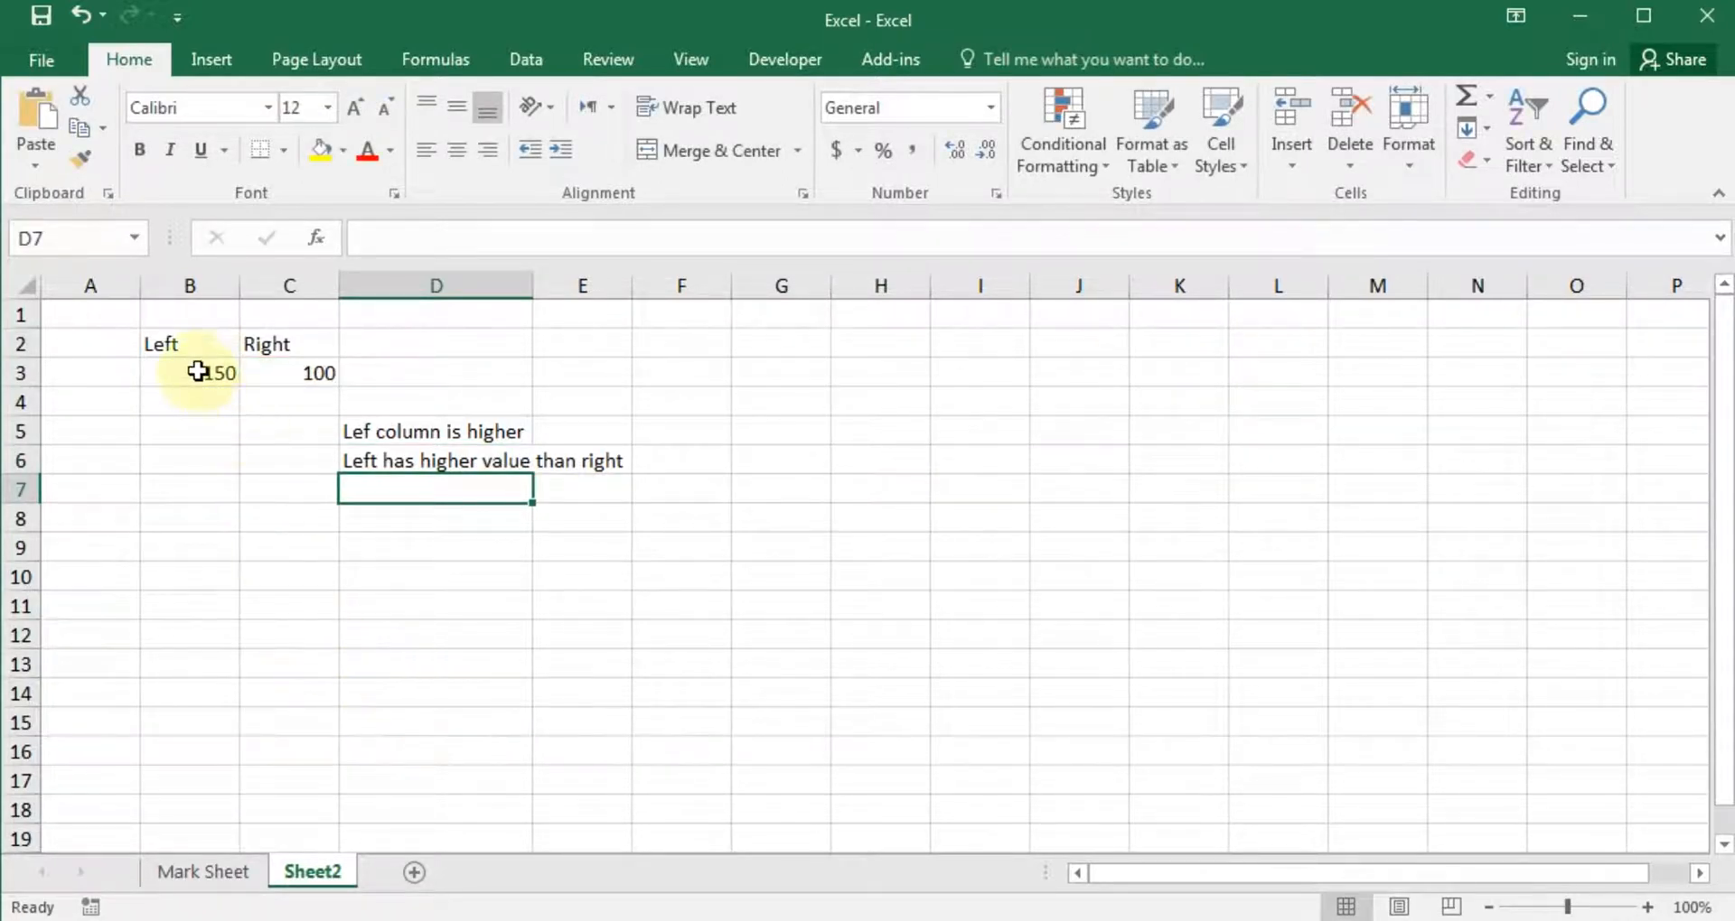
- Clear the formula in D5 and set the Right value in C3 to 150
left_click(391, 438)
key("Delete")
key("Up")
key("Up")
key("Up")
key("Left")
key("Left")
key("Down")
key("Right")
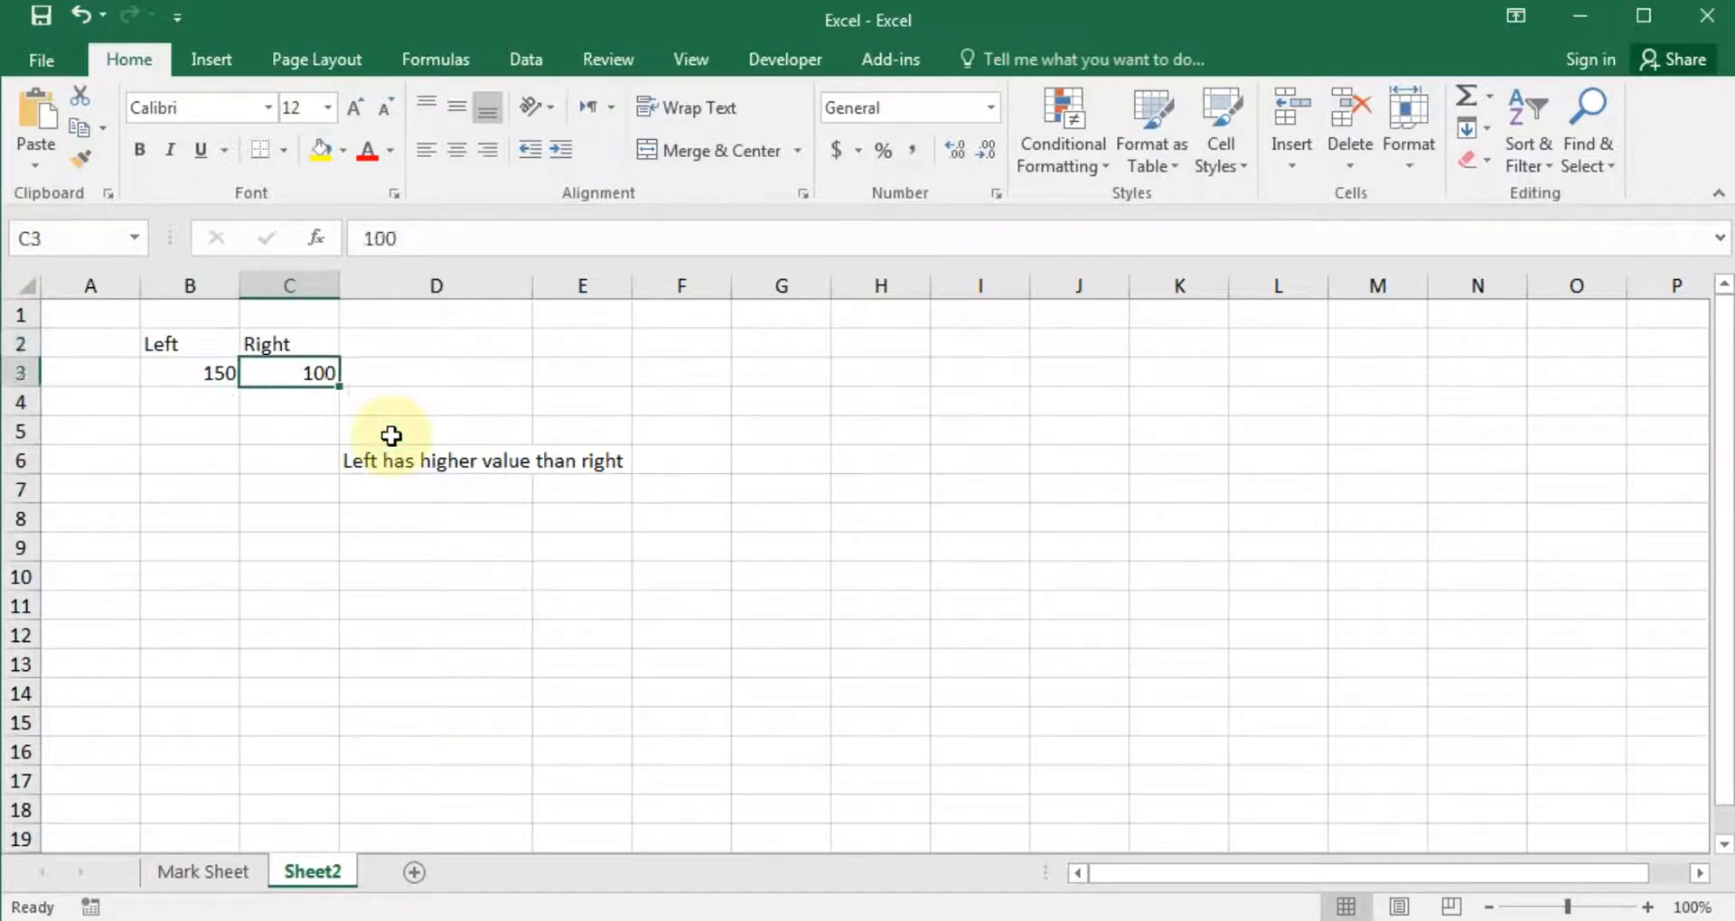
type("150")
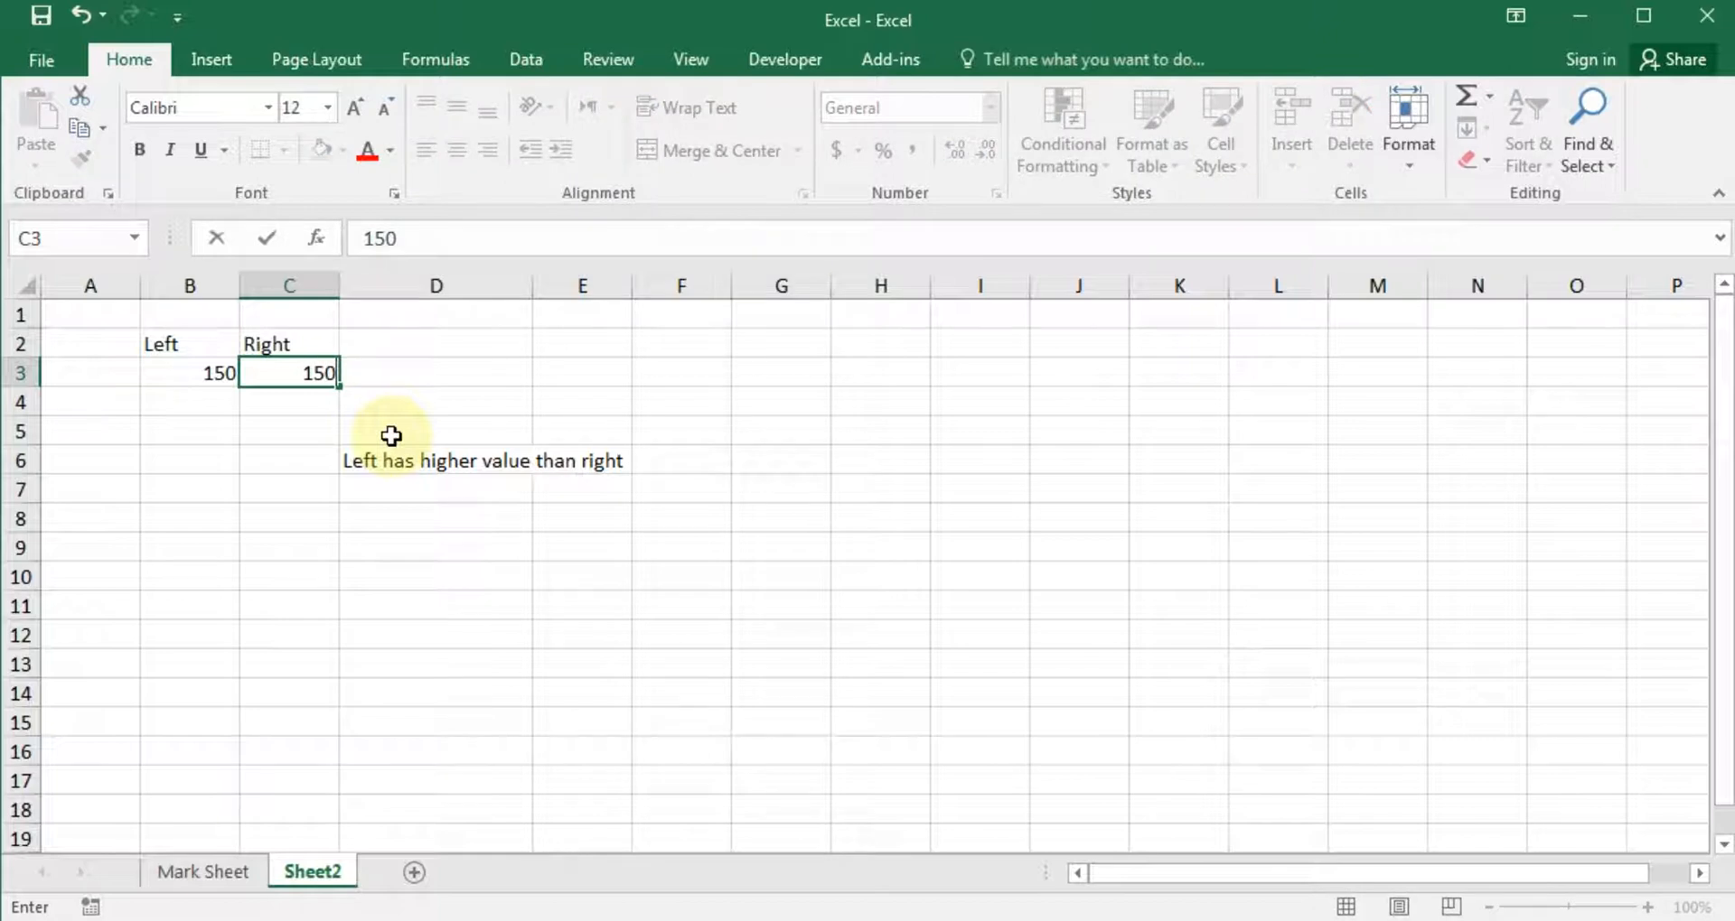
key("Return")
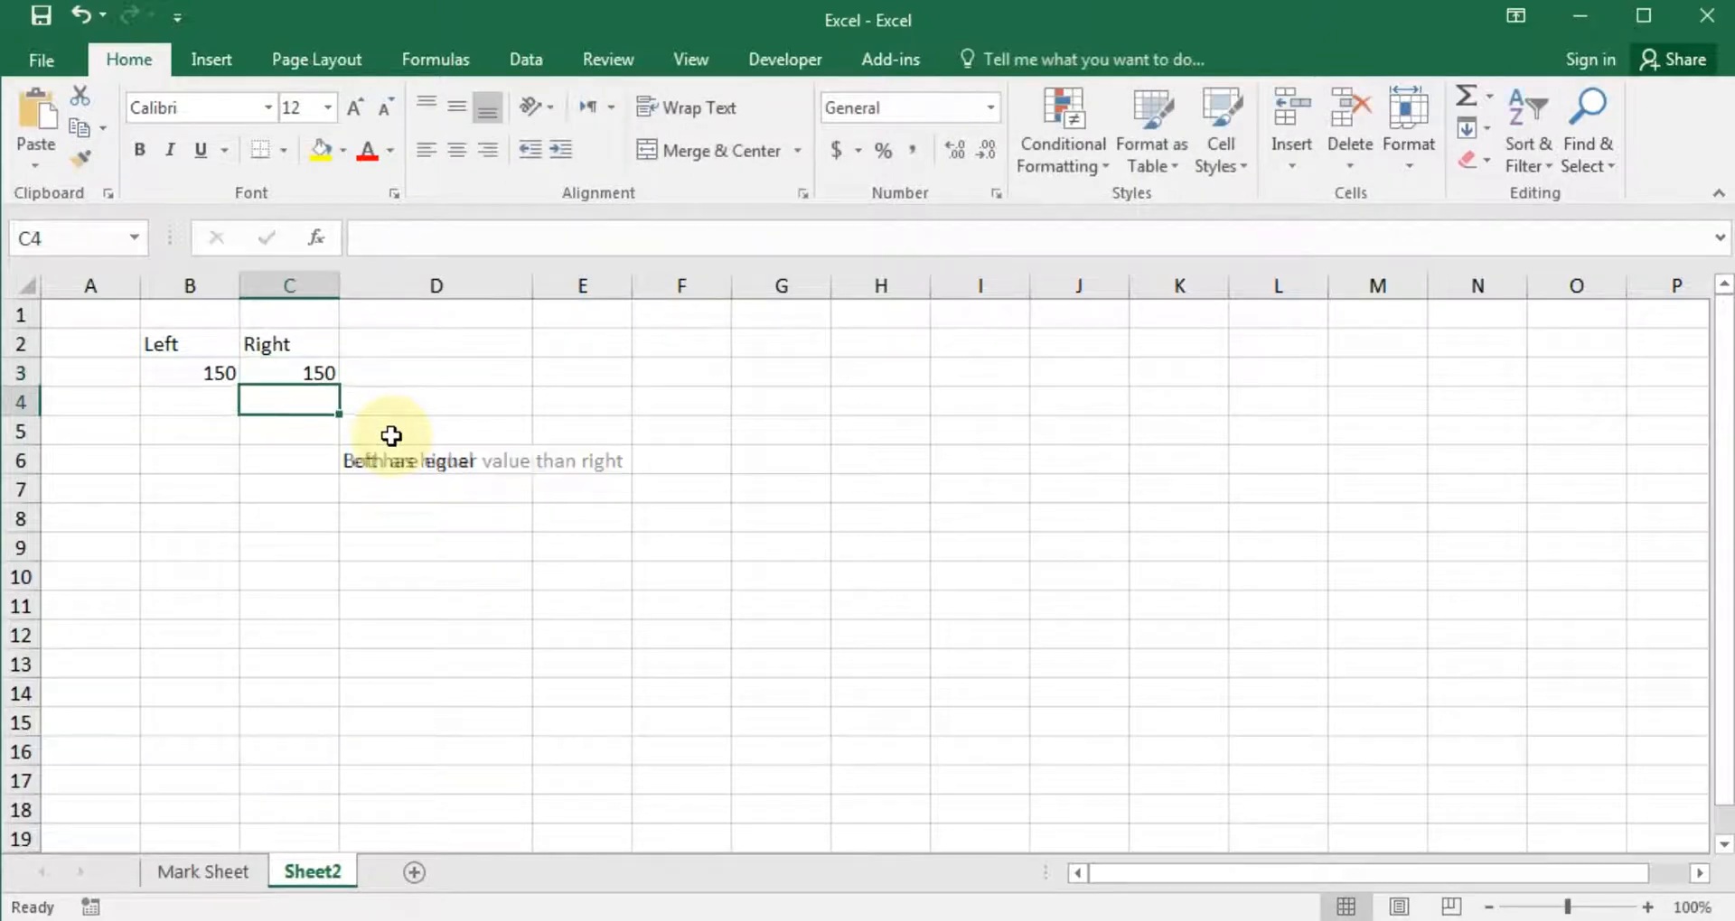
- Check the nested IF formula and its result in cell D6
key("Down")
key("Down")
key("Right")
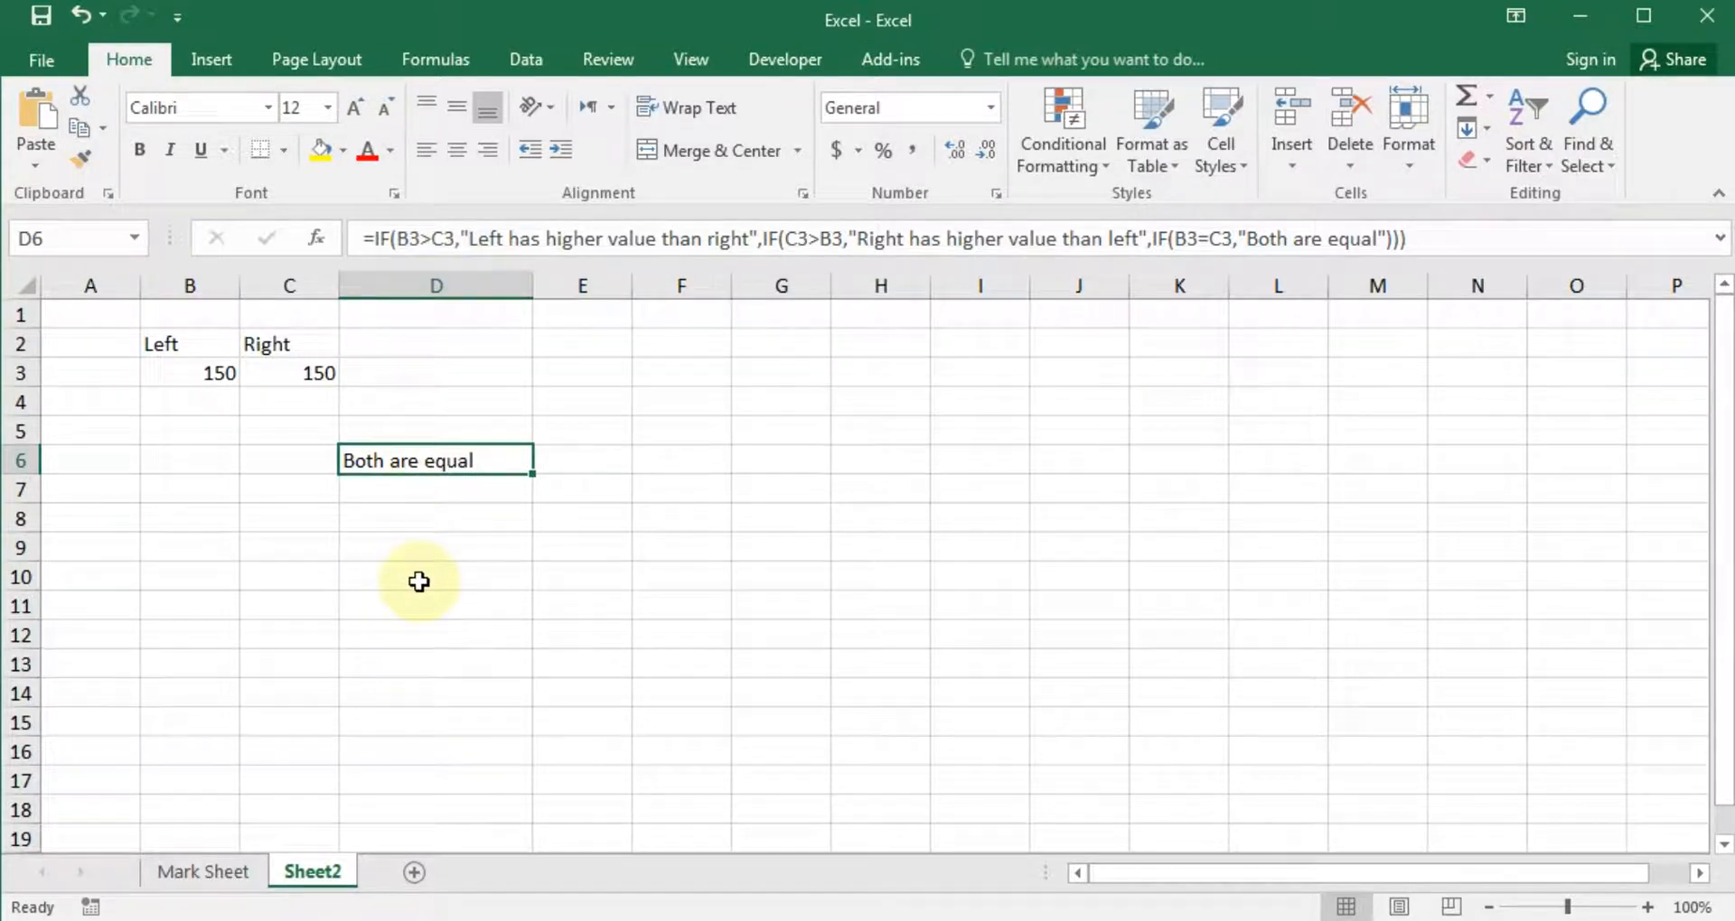
- Add the column heading "Grade" in cell J1 of the Mark Sheet worksheet
left_click(213, 875)
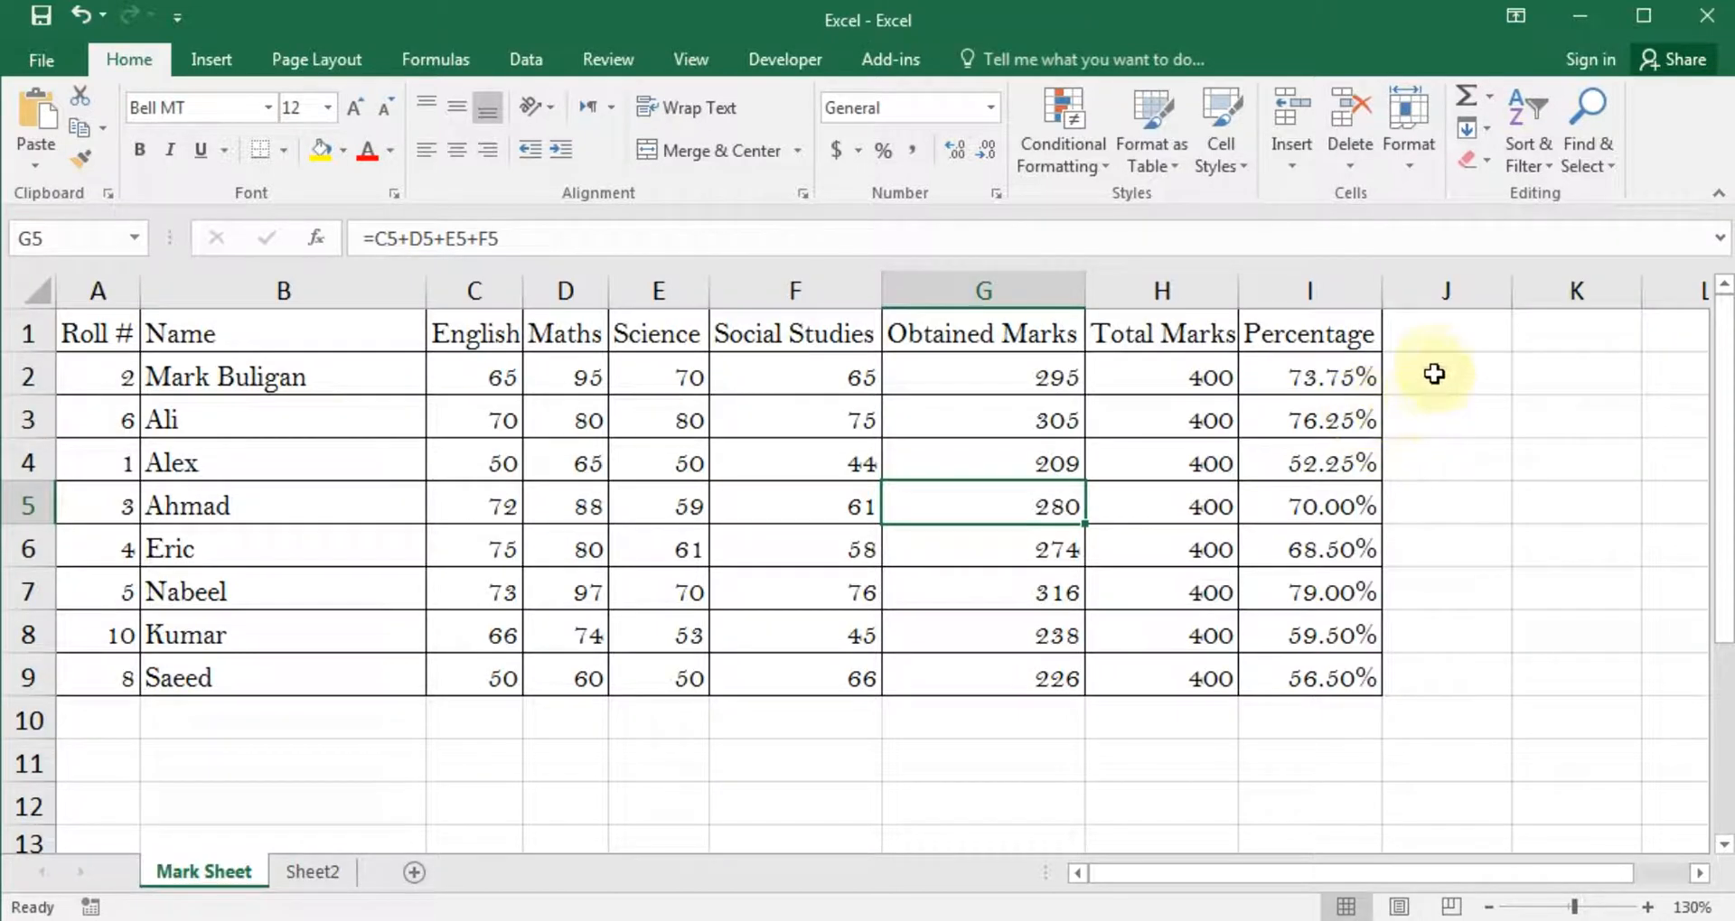
left_click(1436, 329)
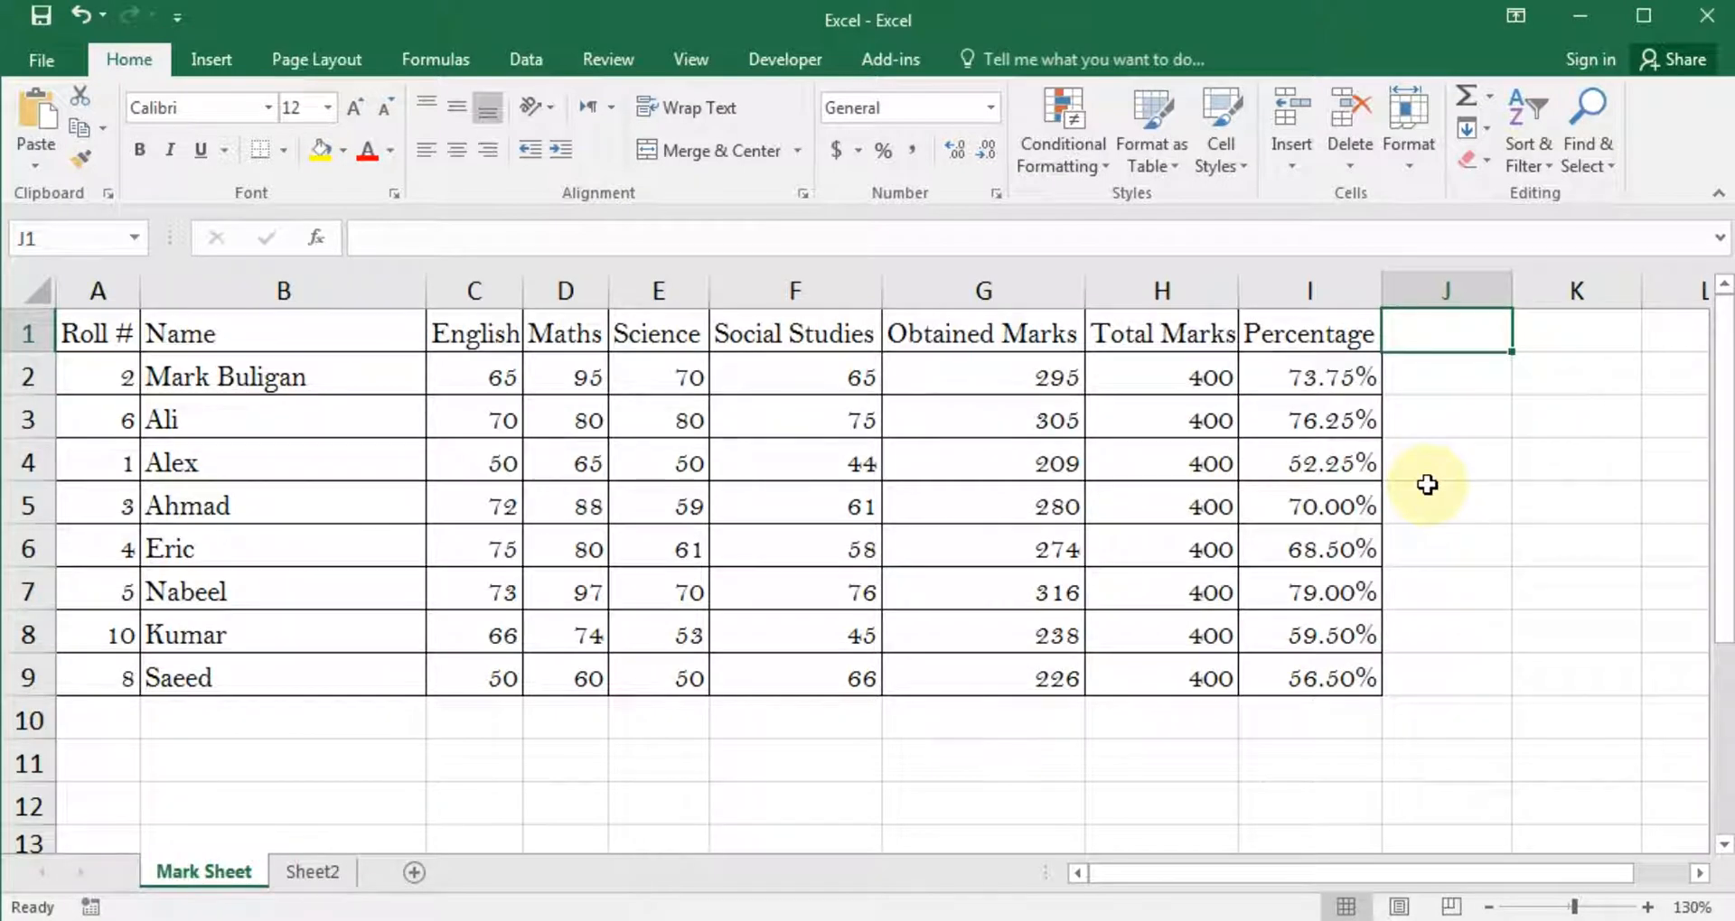
type("Grade")
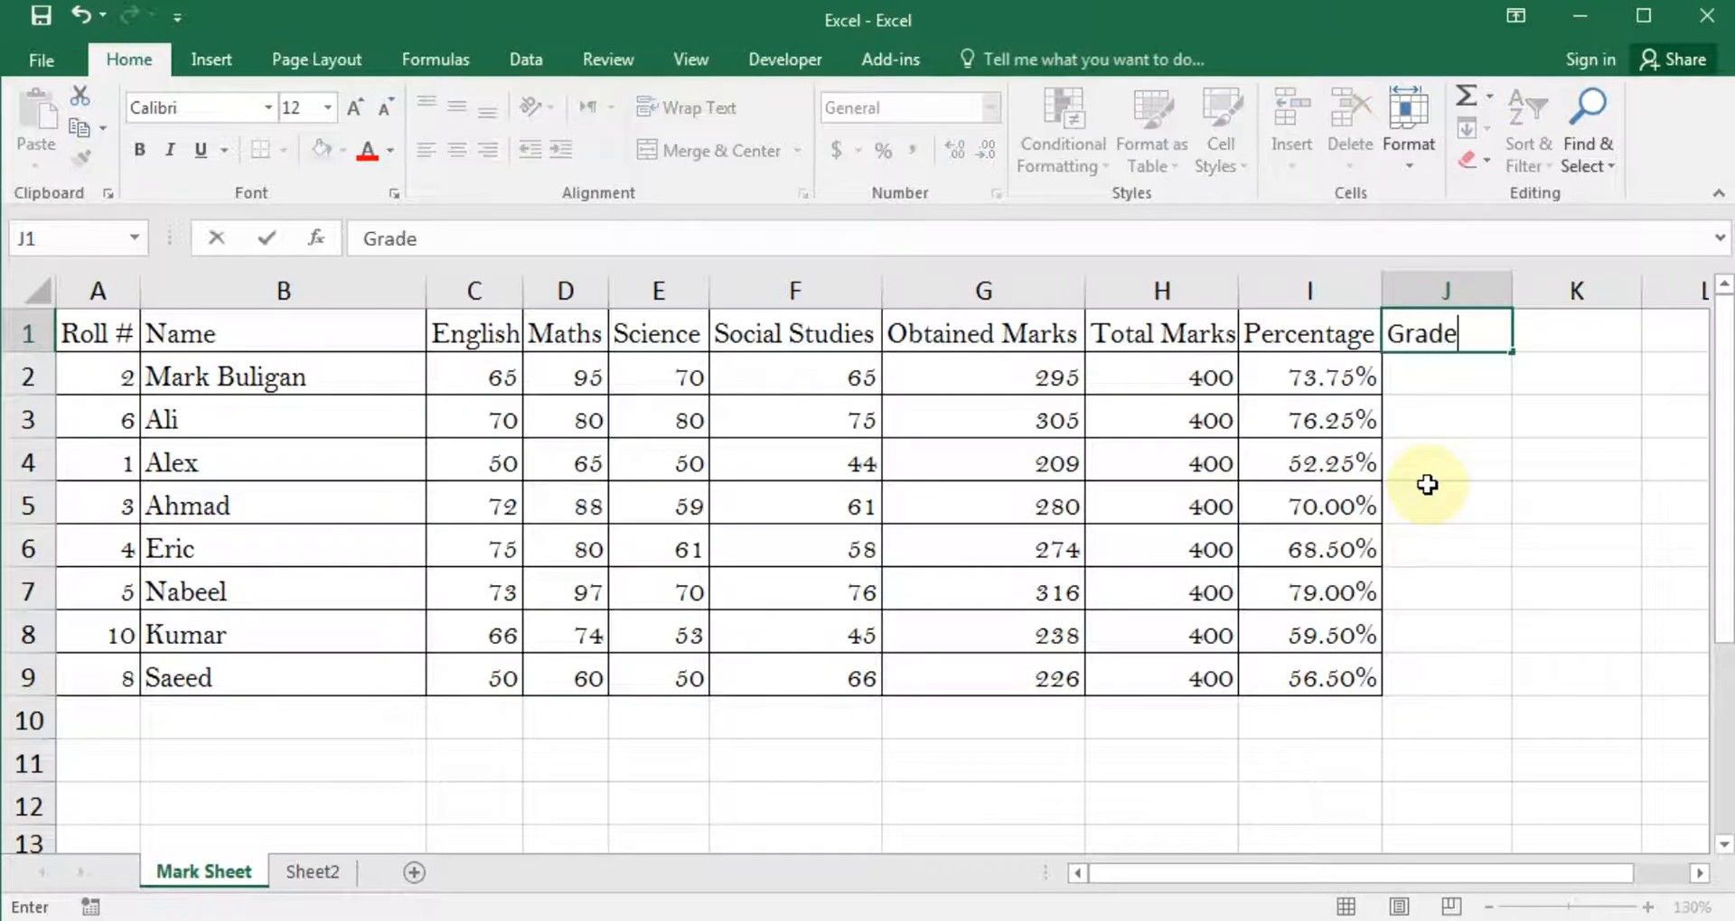
key("Return")
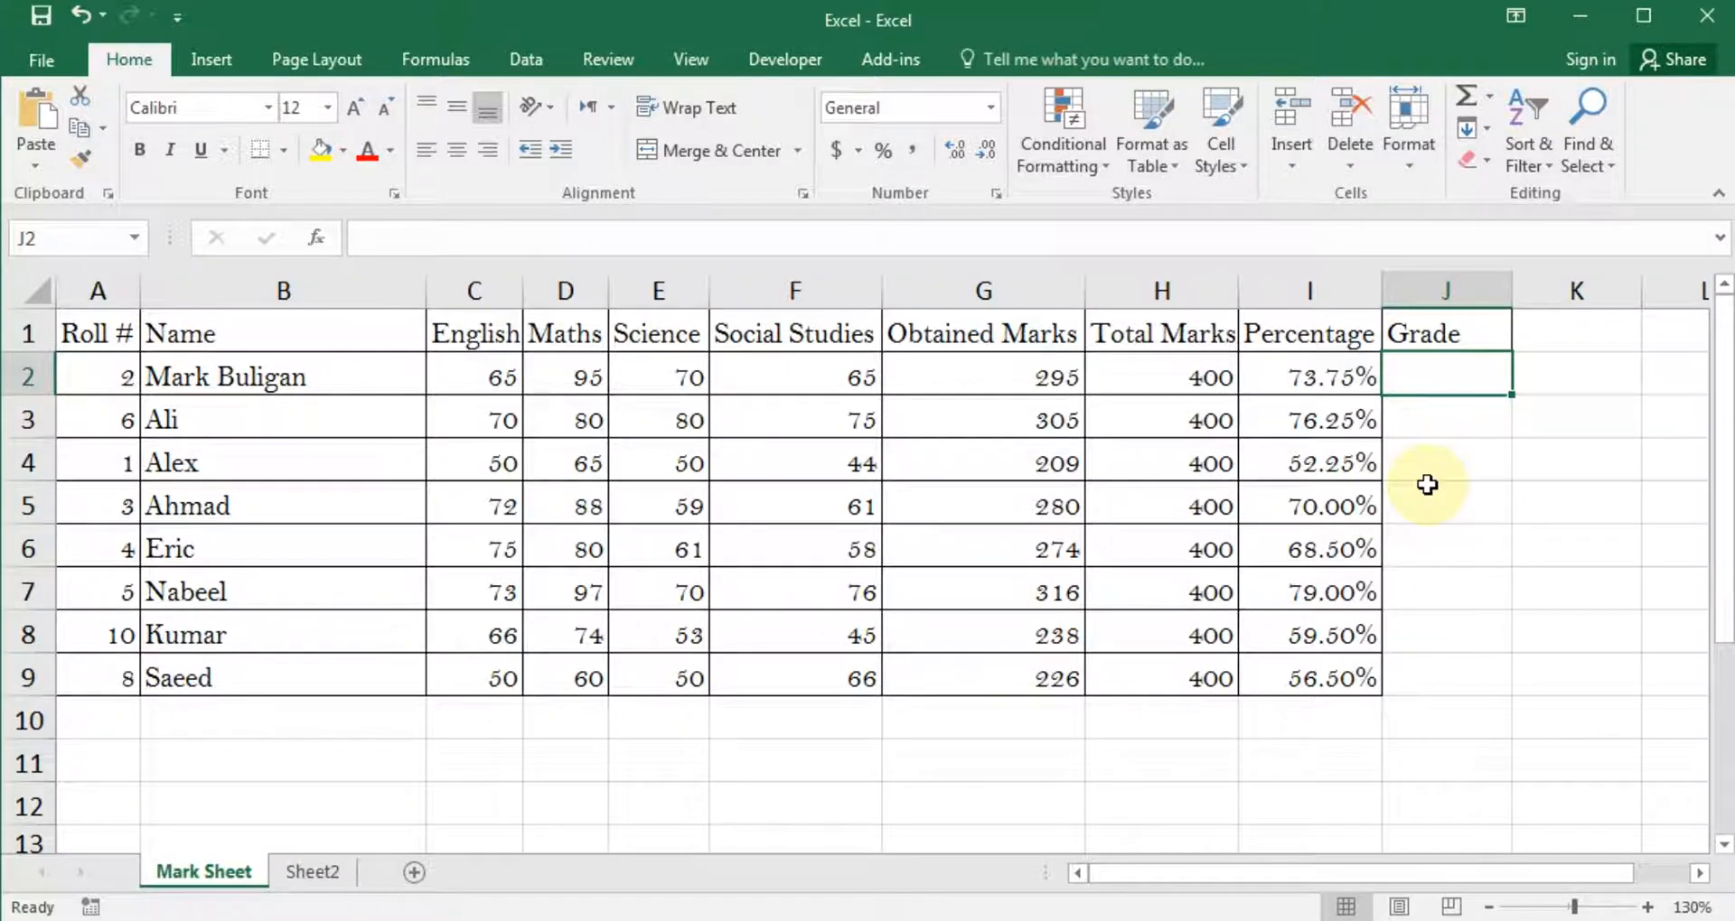
- Check the formulas and number format of the Percentage cells I2 and I3
left_click(1286, 377)
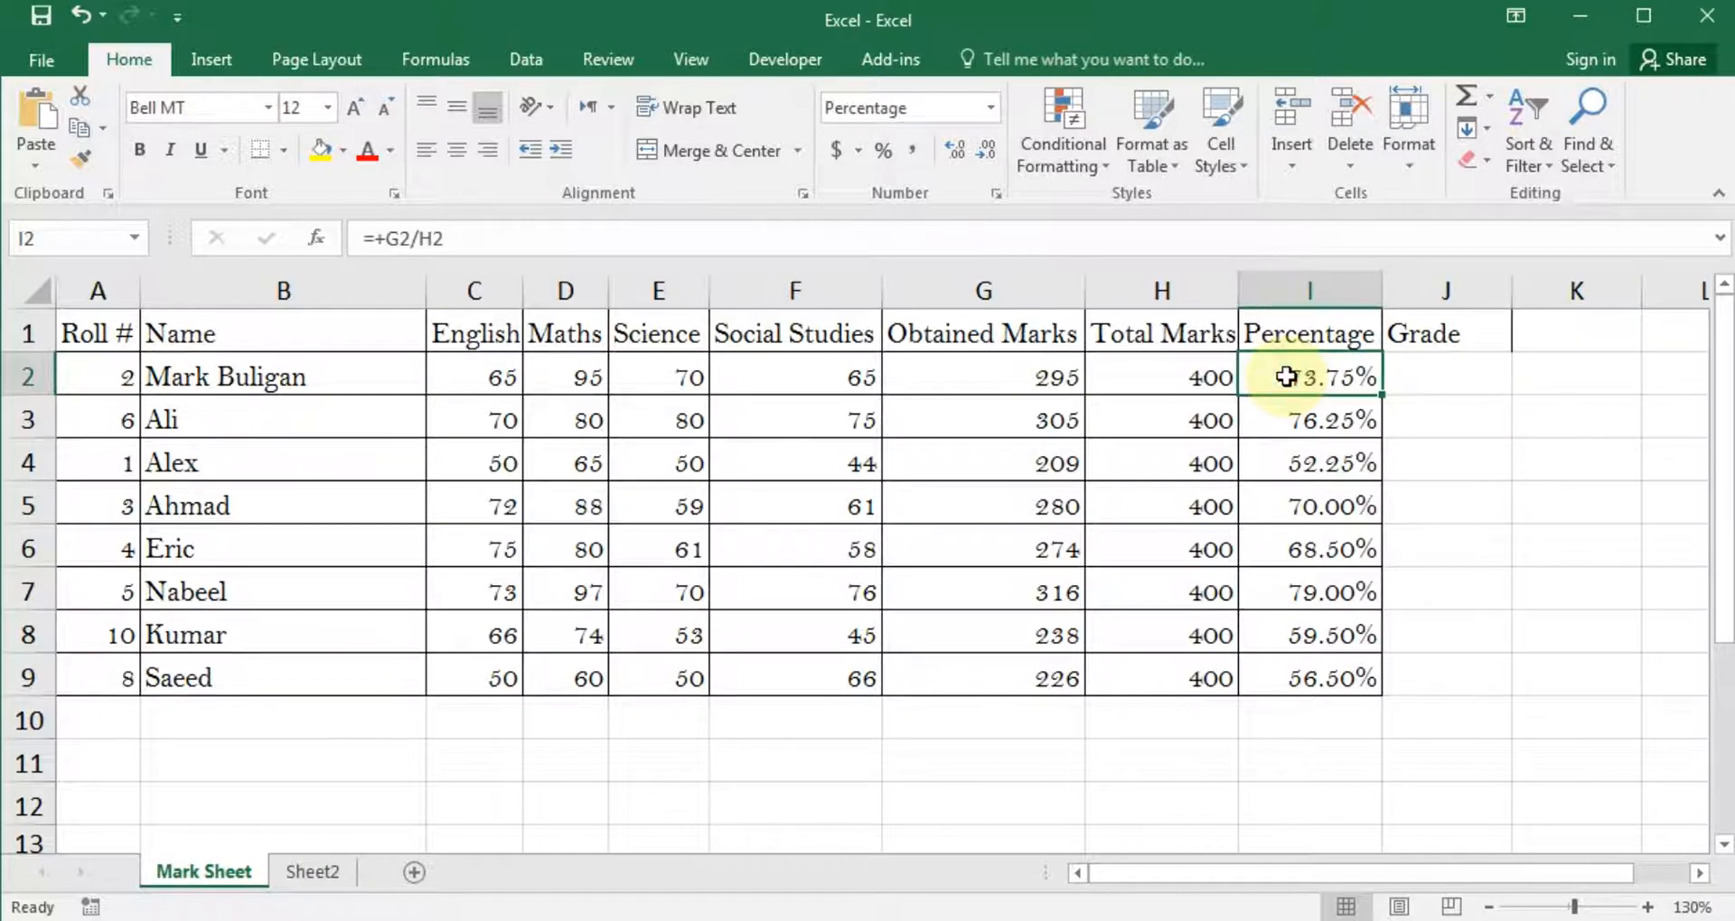
left_click(1334, 425)
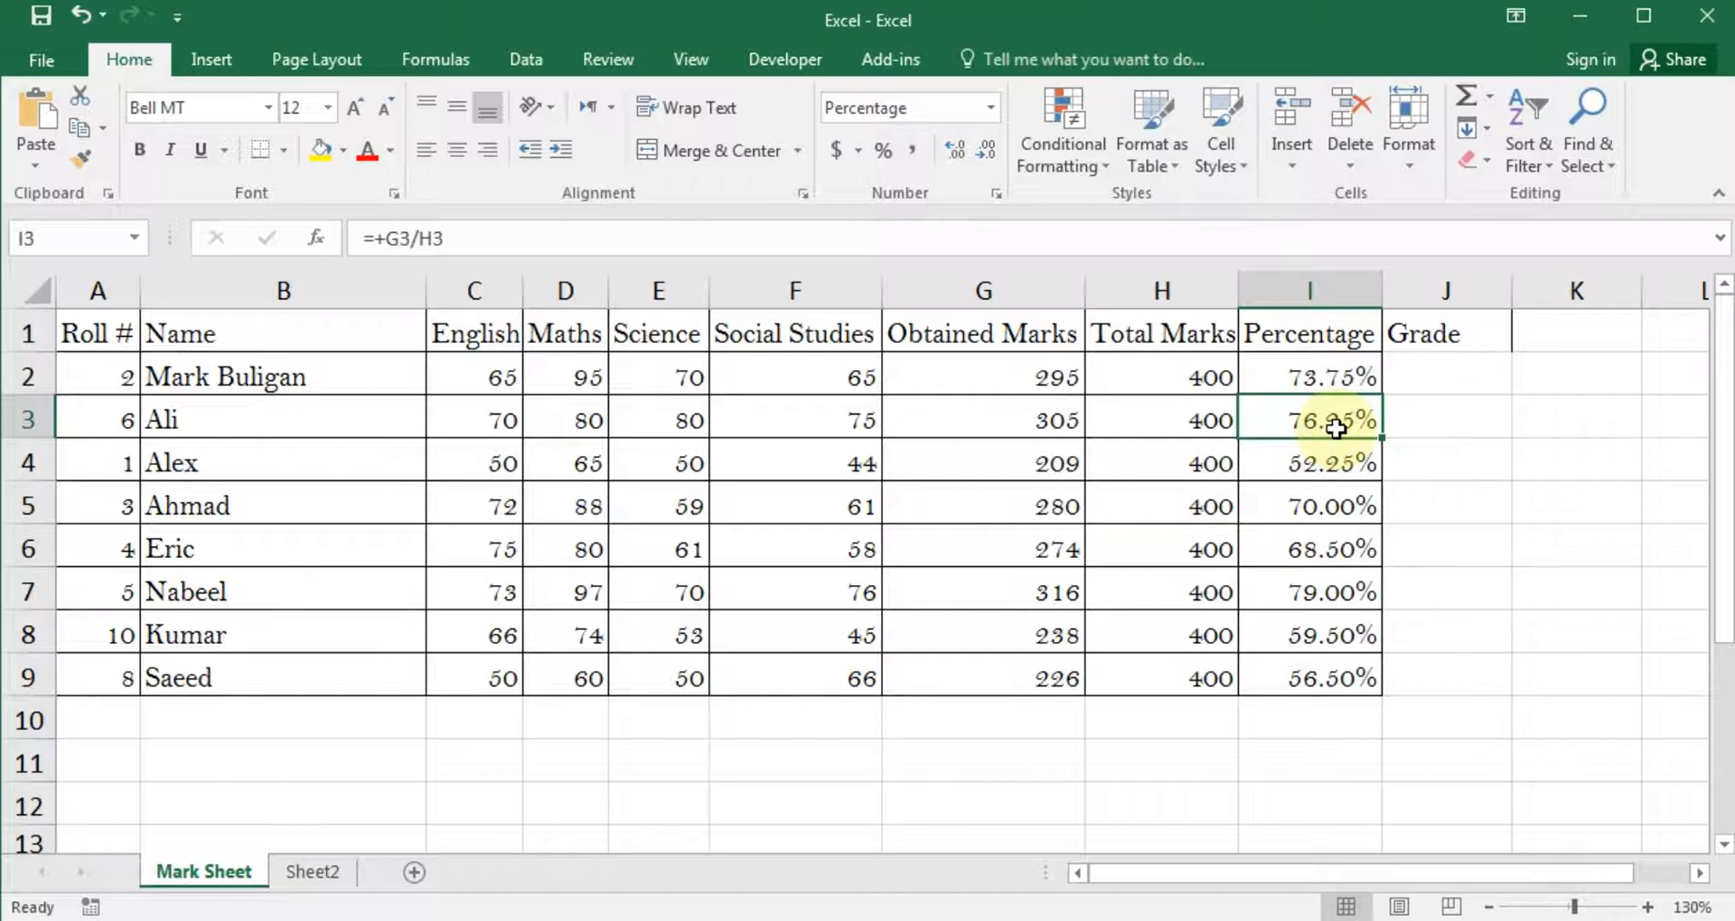
left_click(1447, 360)
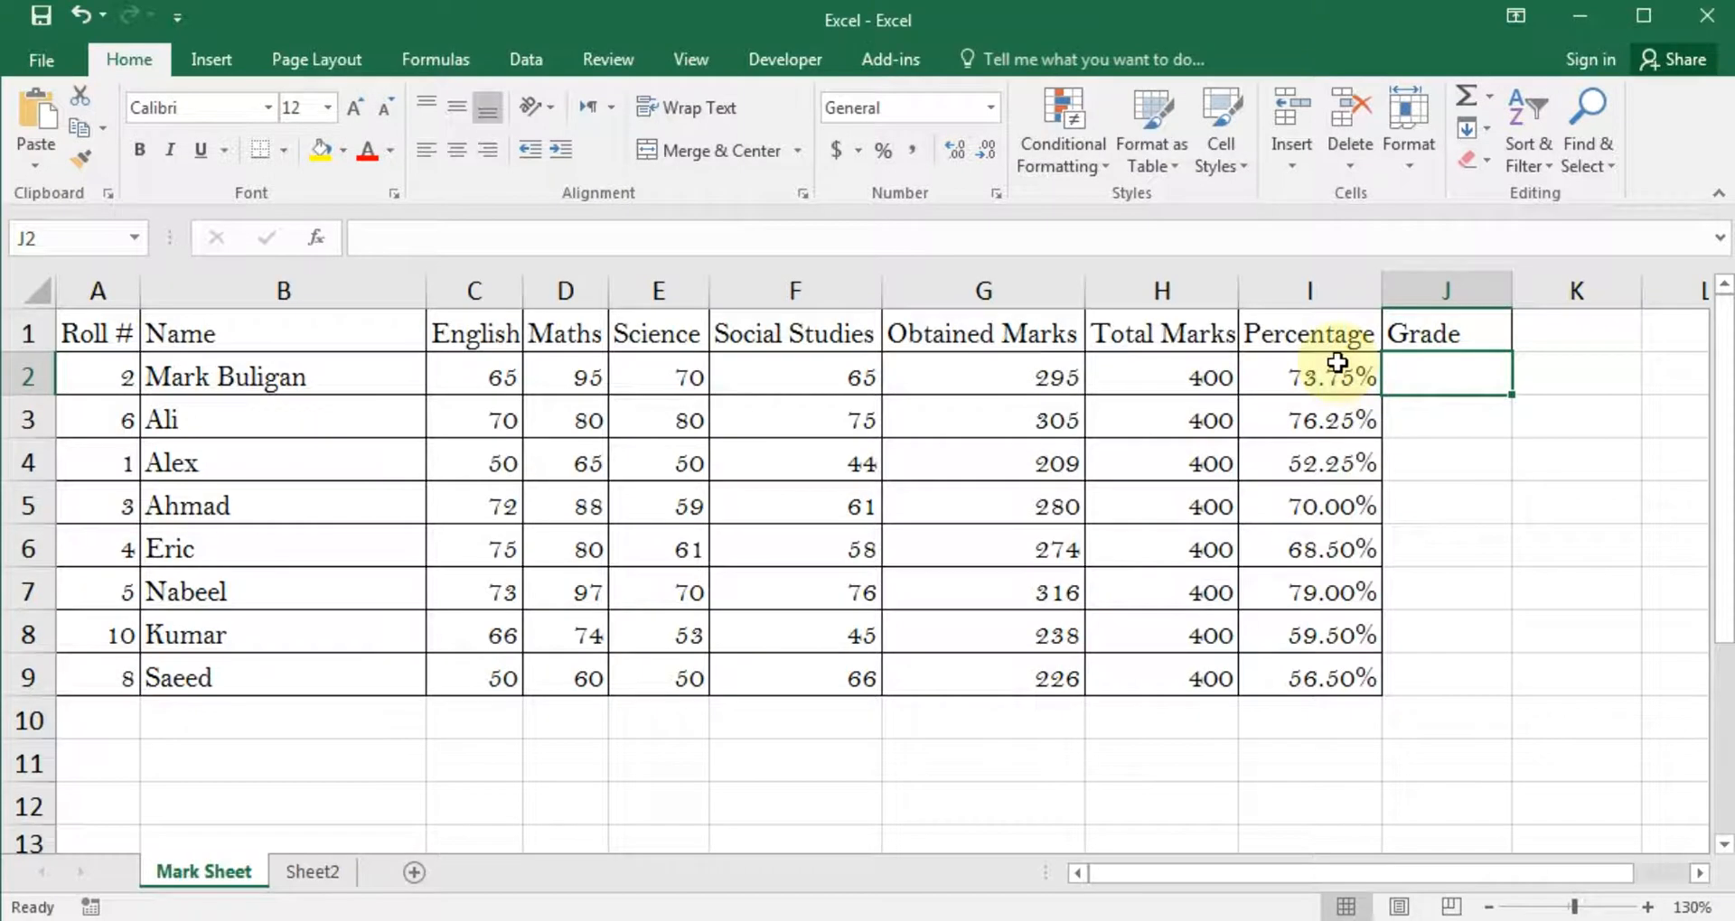
left_click(1303, 379)
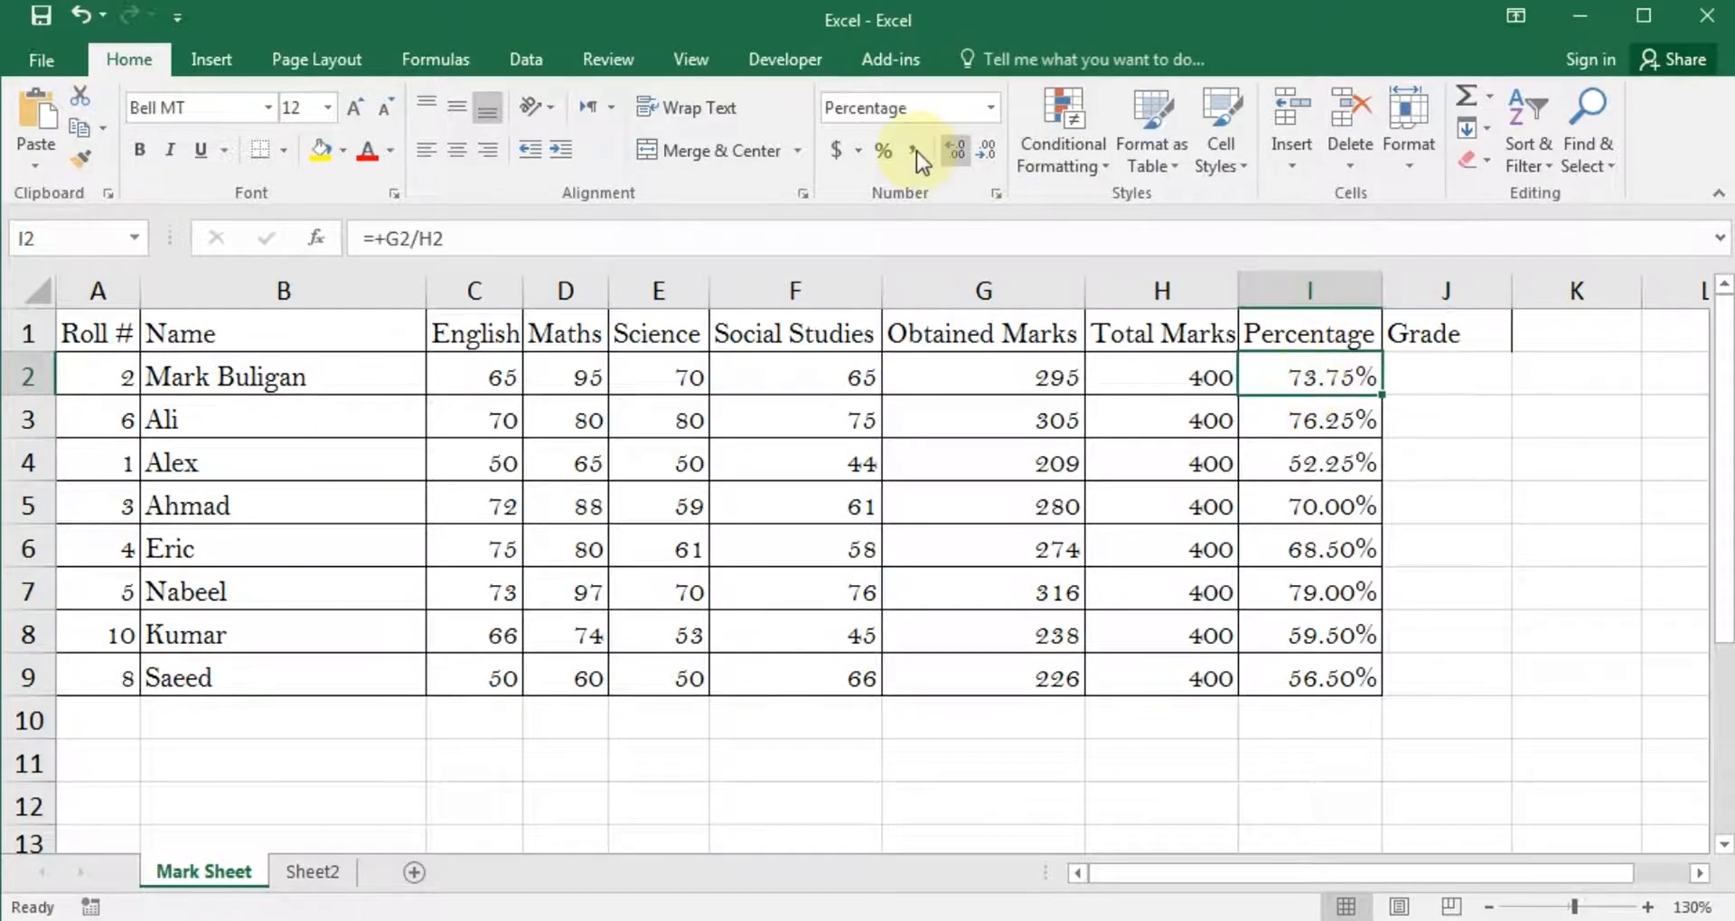
- Begin an IF formula in J2 with the logical test I2>=80 and the value-if-true text "A"
left_click(1444, 386)
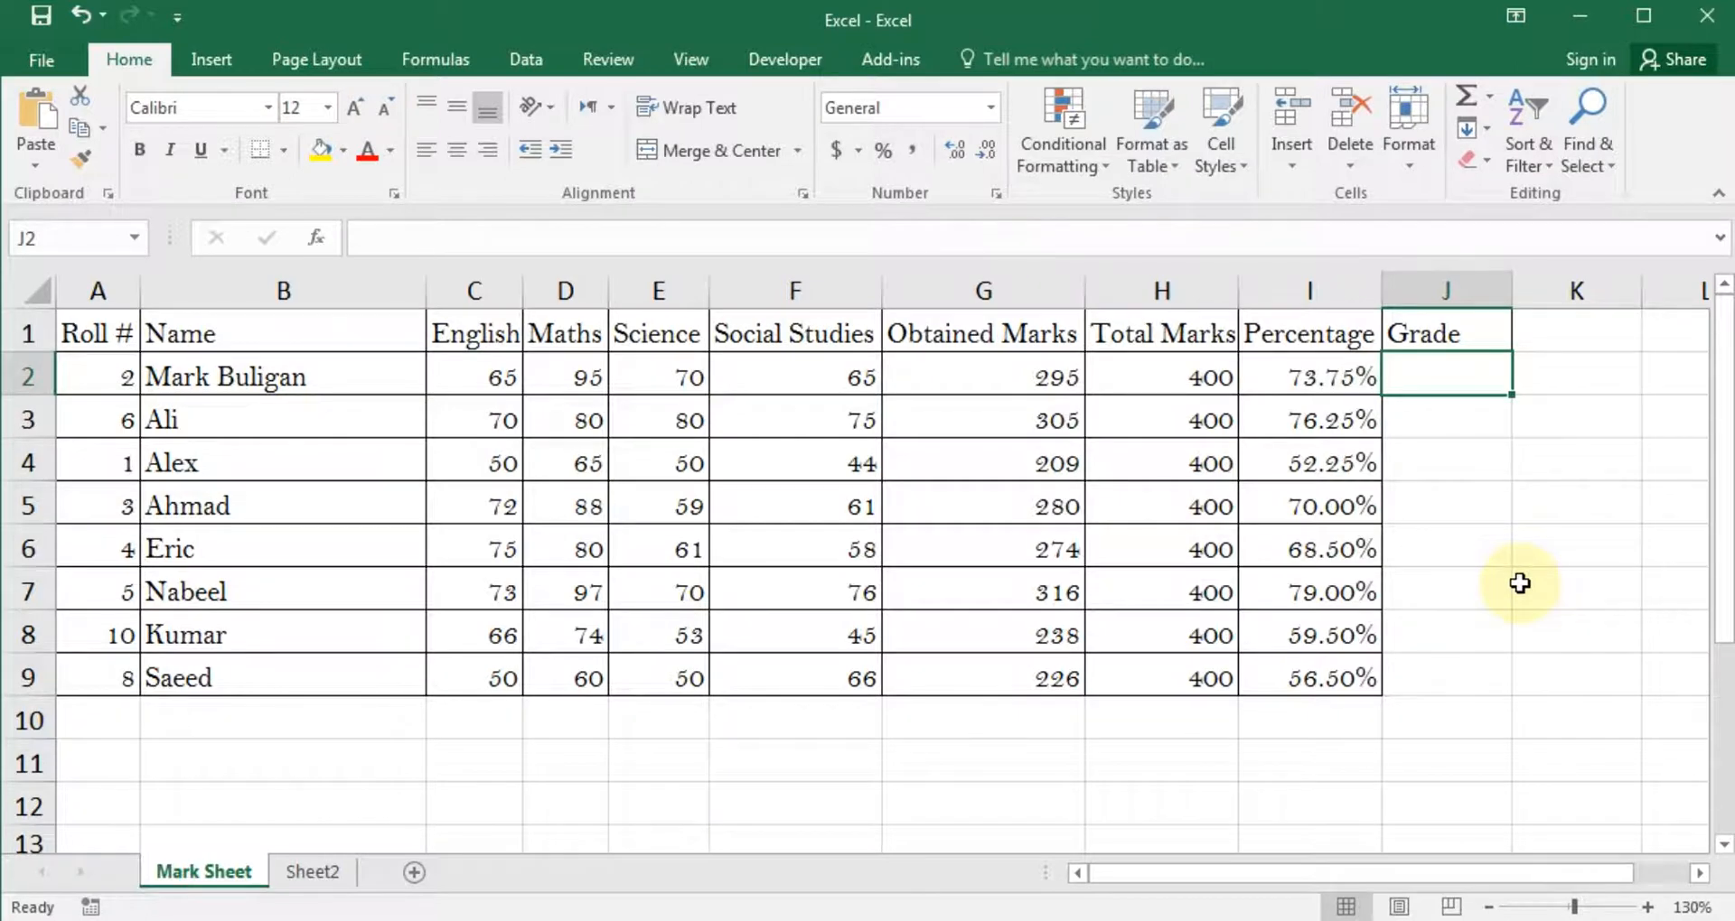
type("=IF(")
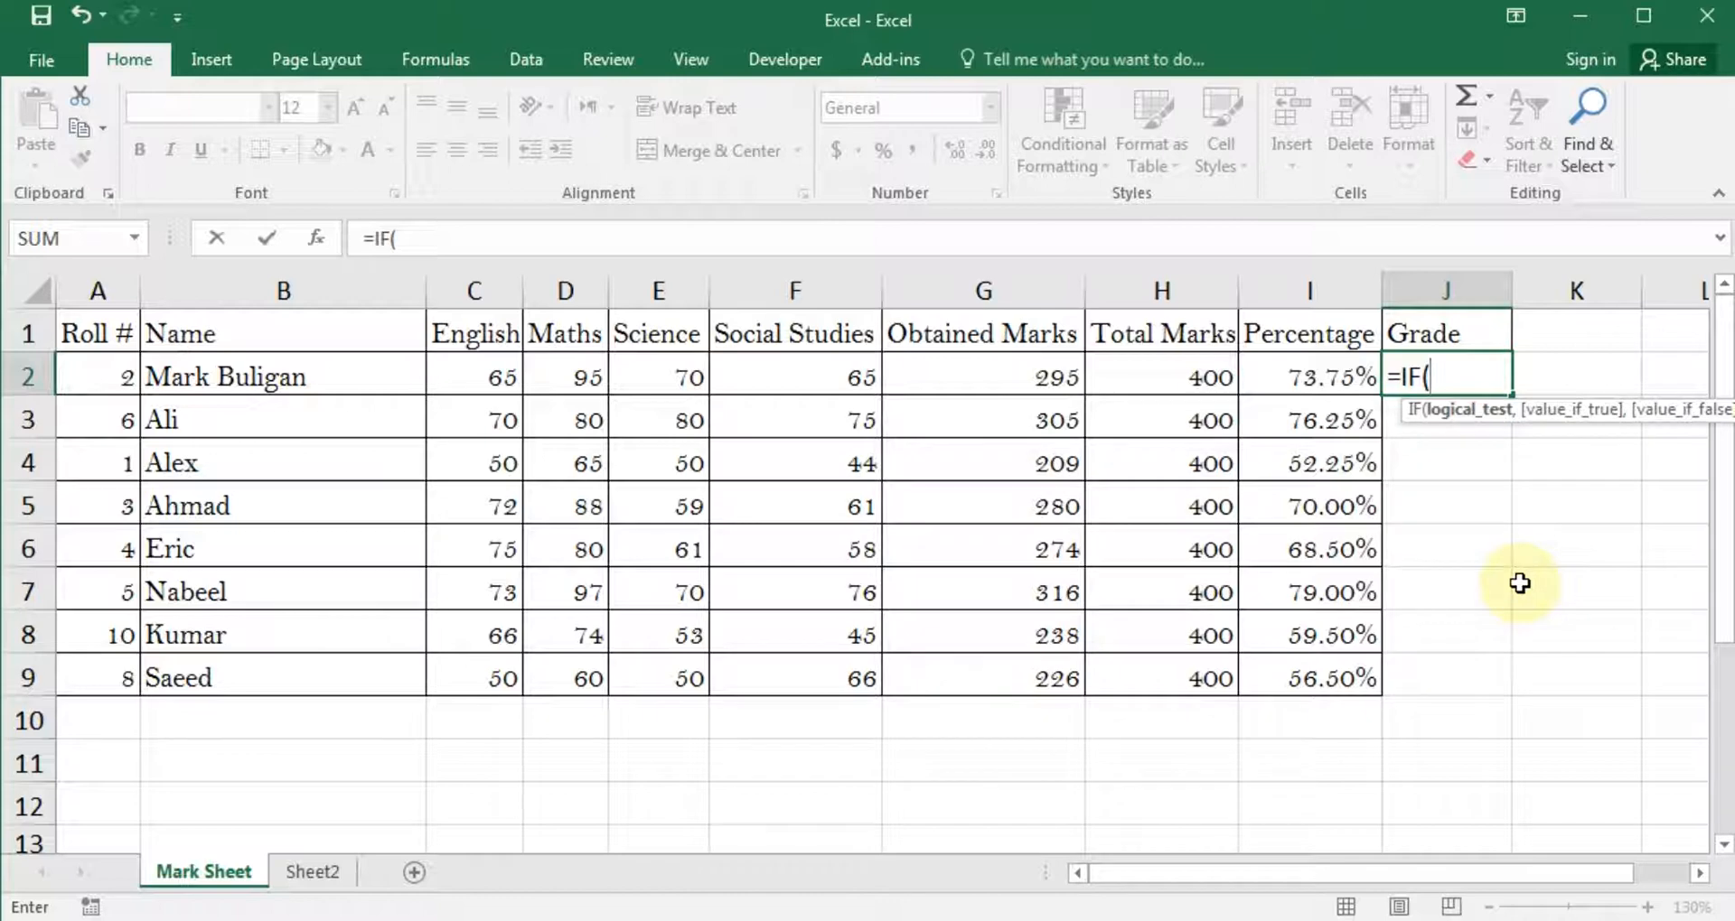
key("Left")
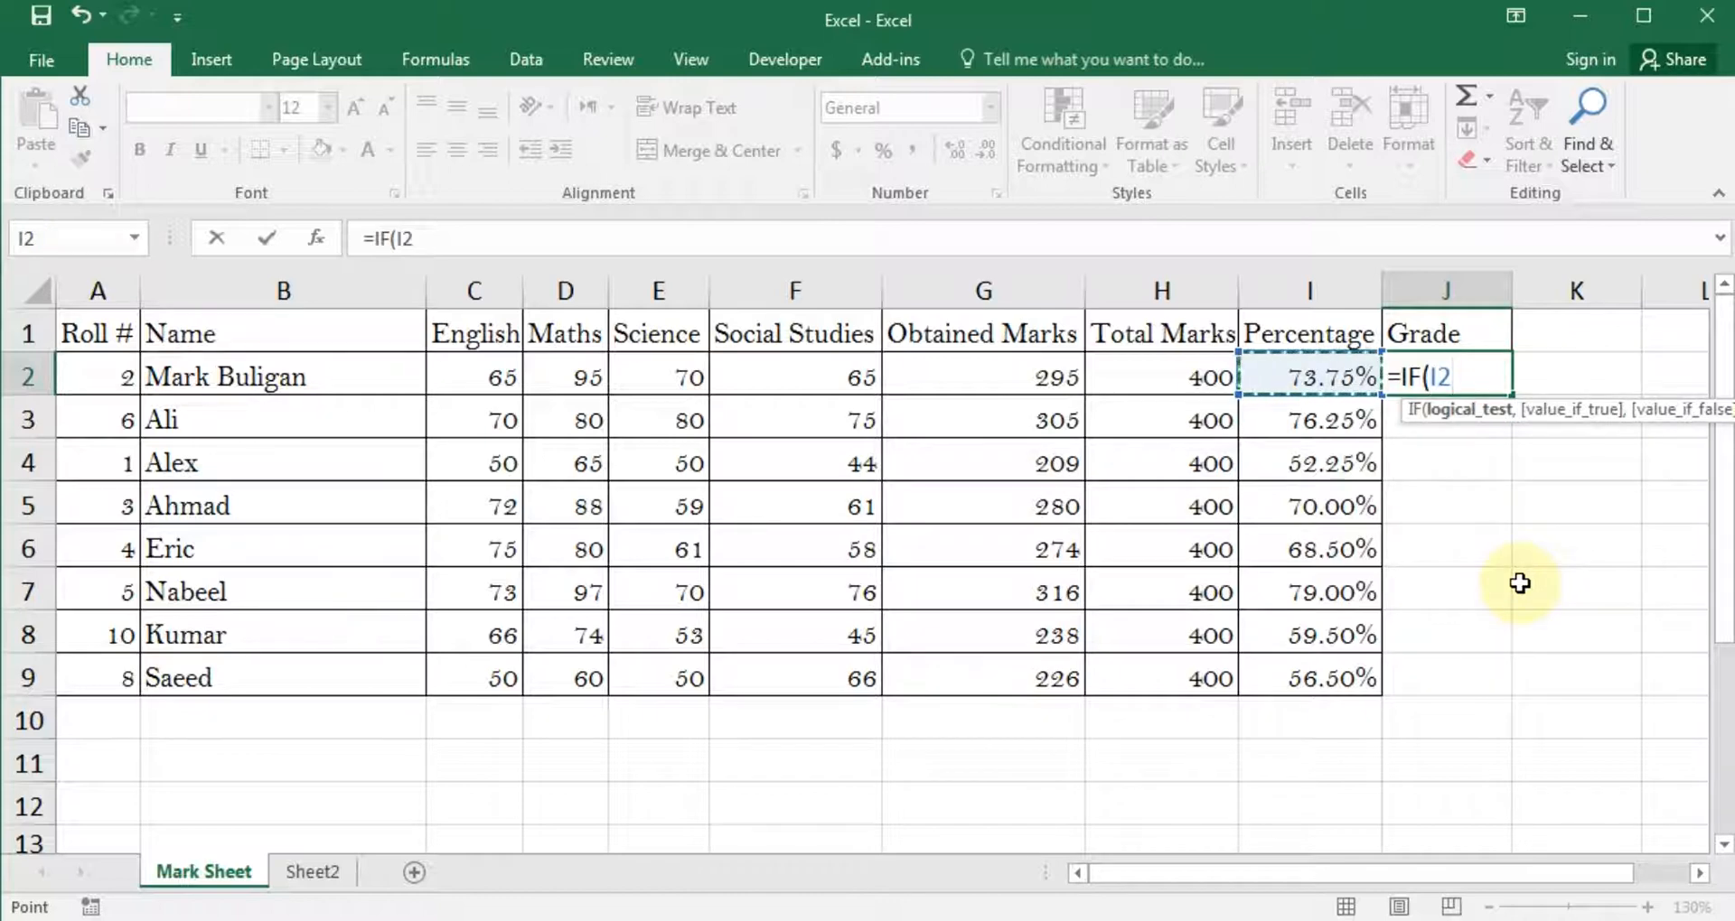
type(">=")
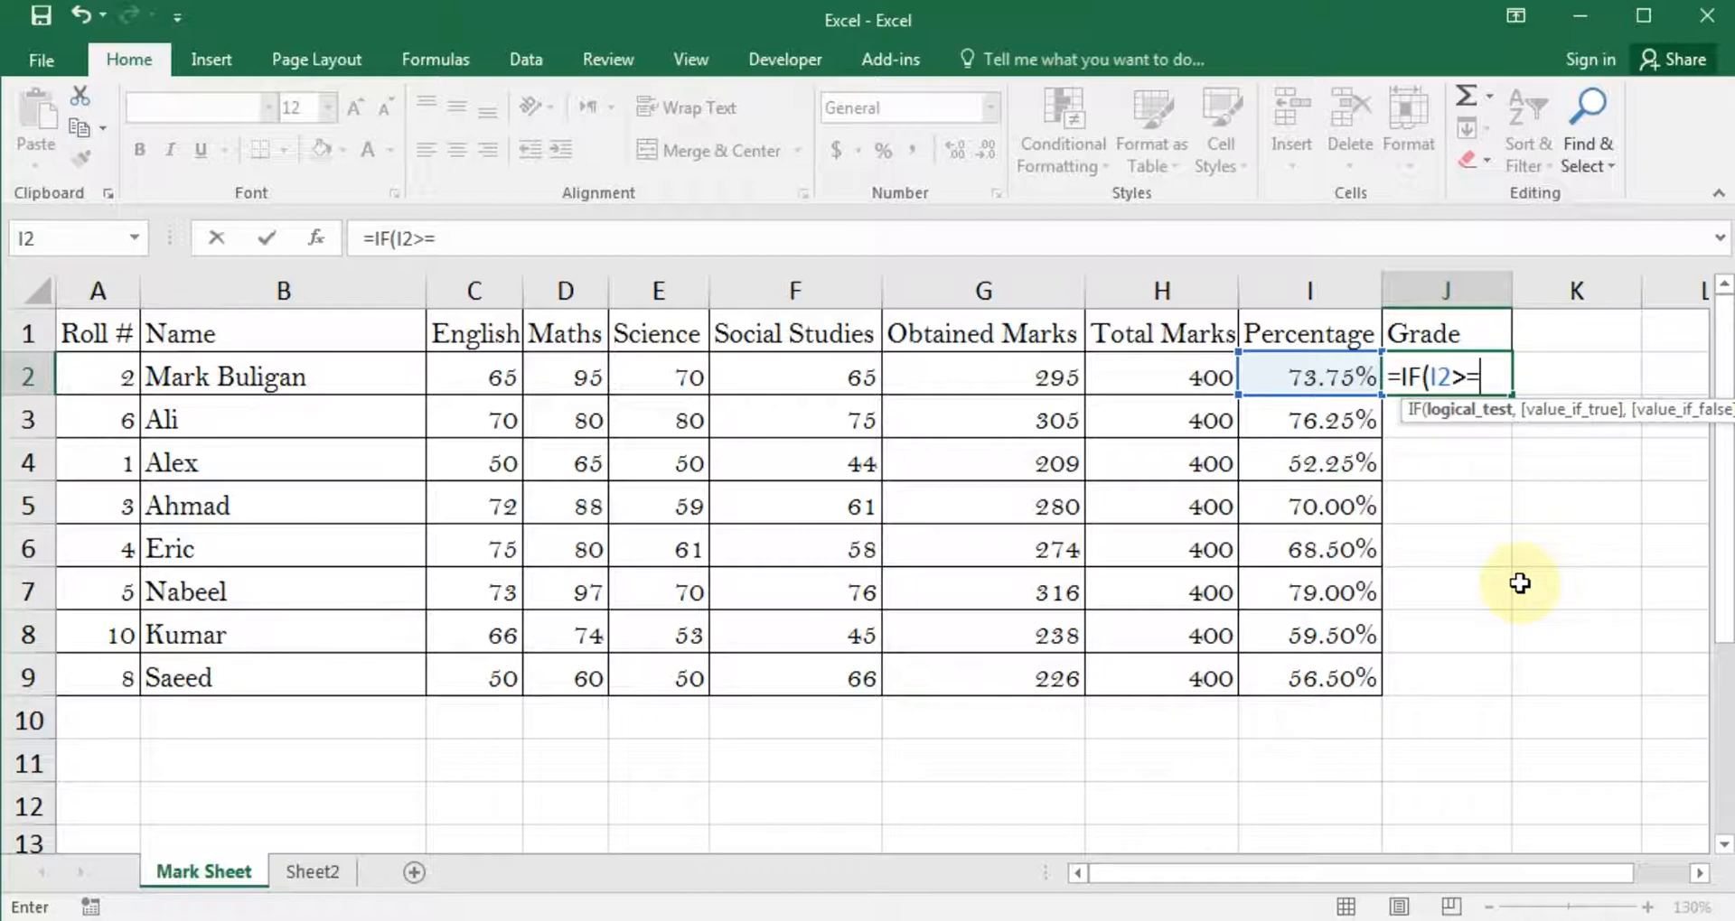
type("80,\"A")
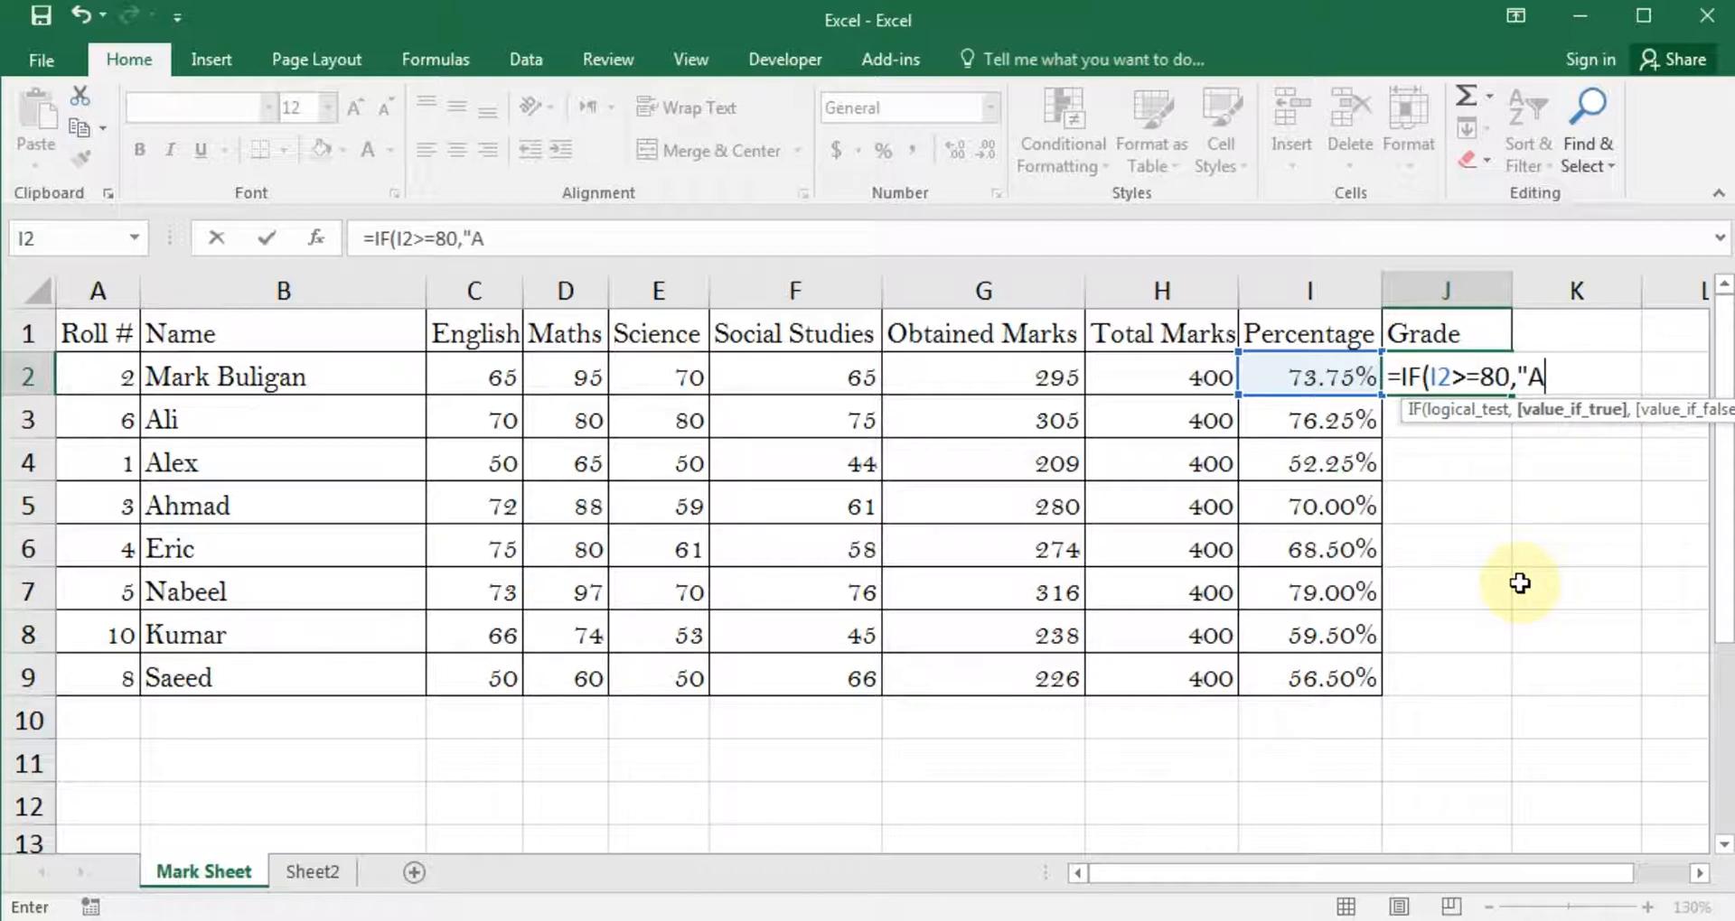
type(" Grade")
key("BackSpace")
key("BackSpace")
key("BackSpace")
key("BackSpace")
key("BackSpace")
key("BackSpace")
type("\"")
type(",")
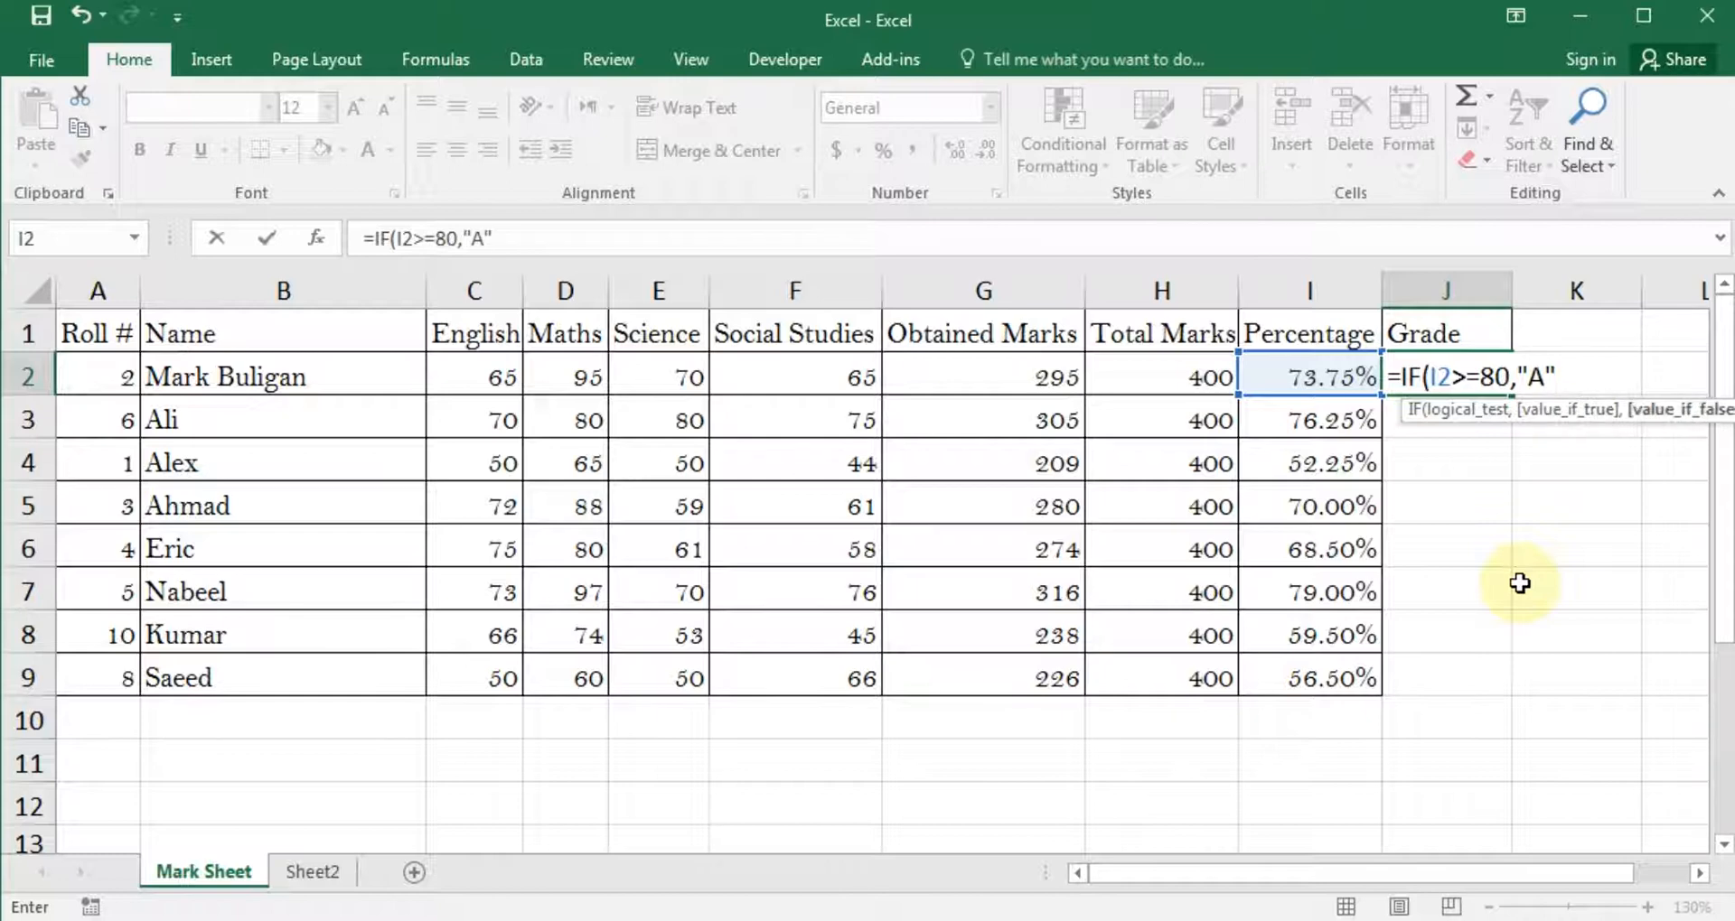
- Nest a second IF as the value-if-false argument, testing I2>=70 and returning "B"
type("IF(")
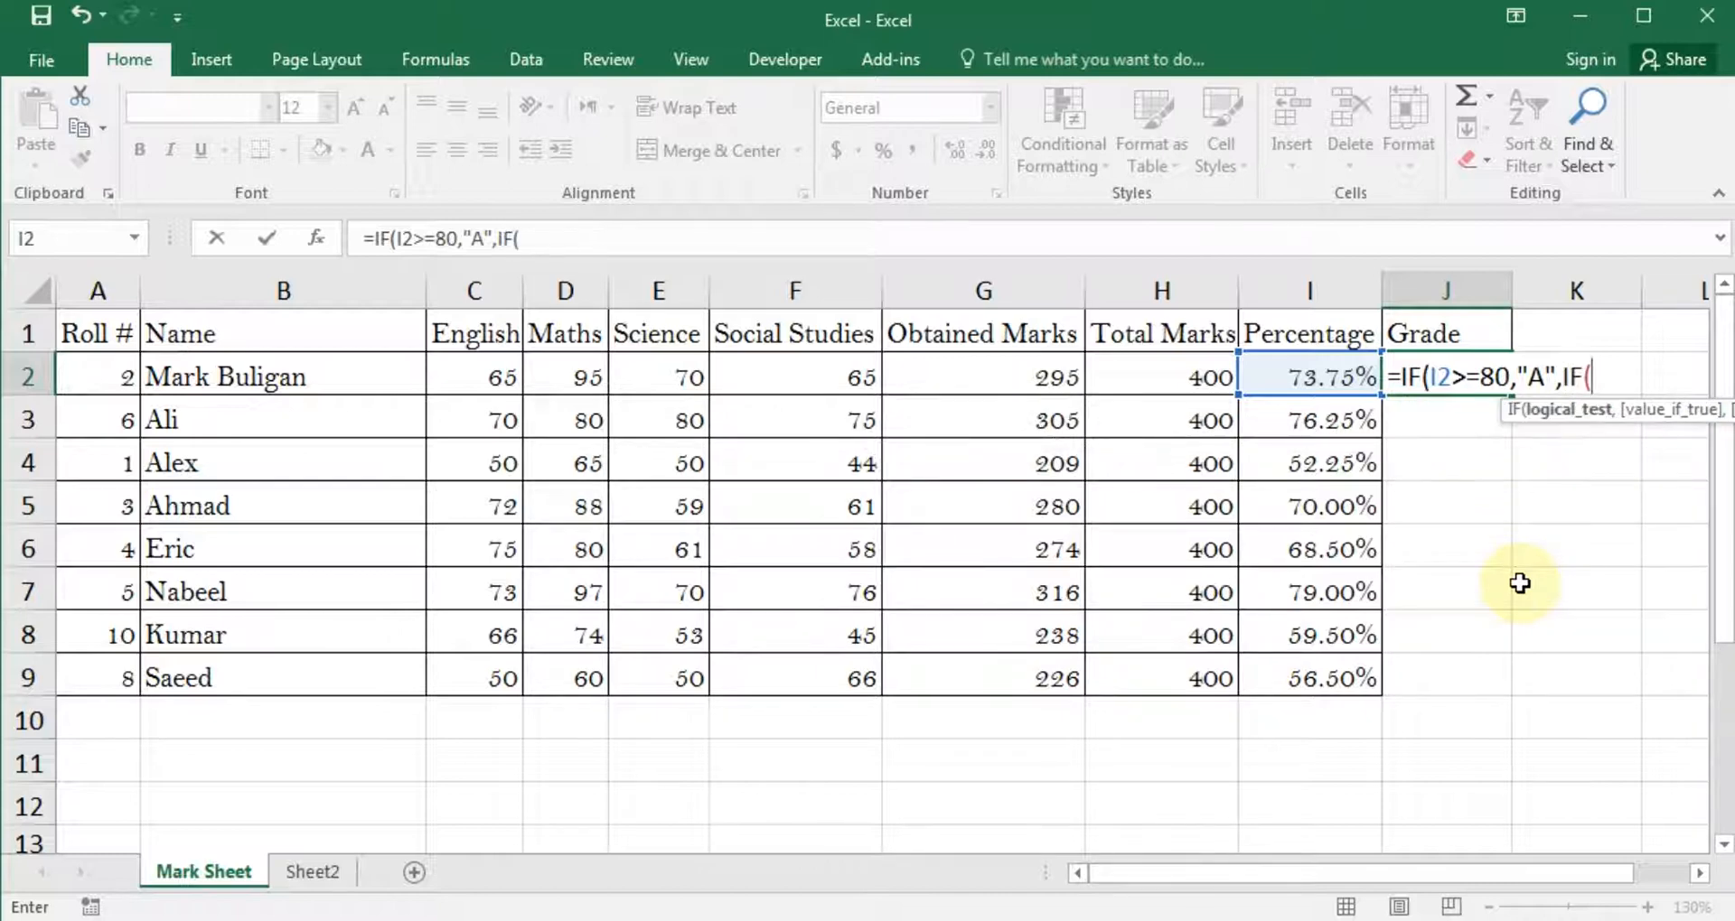
key("Left")
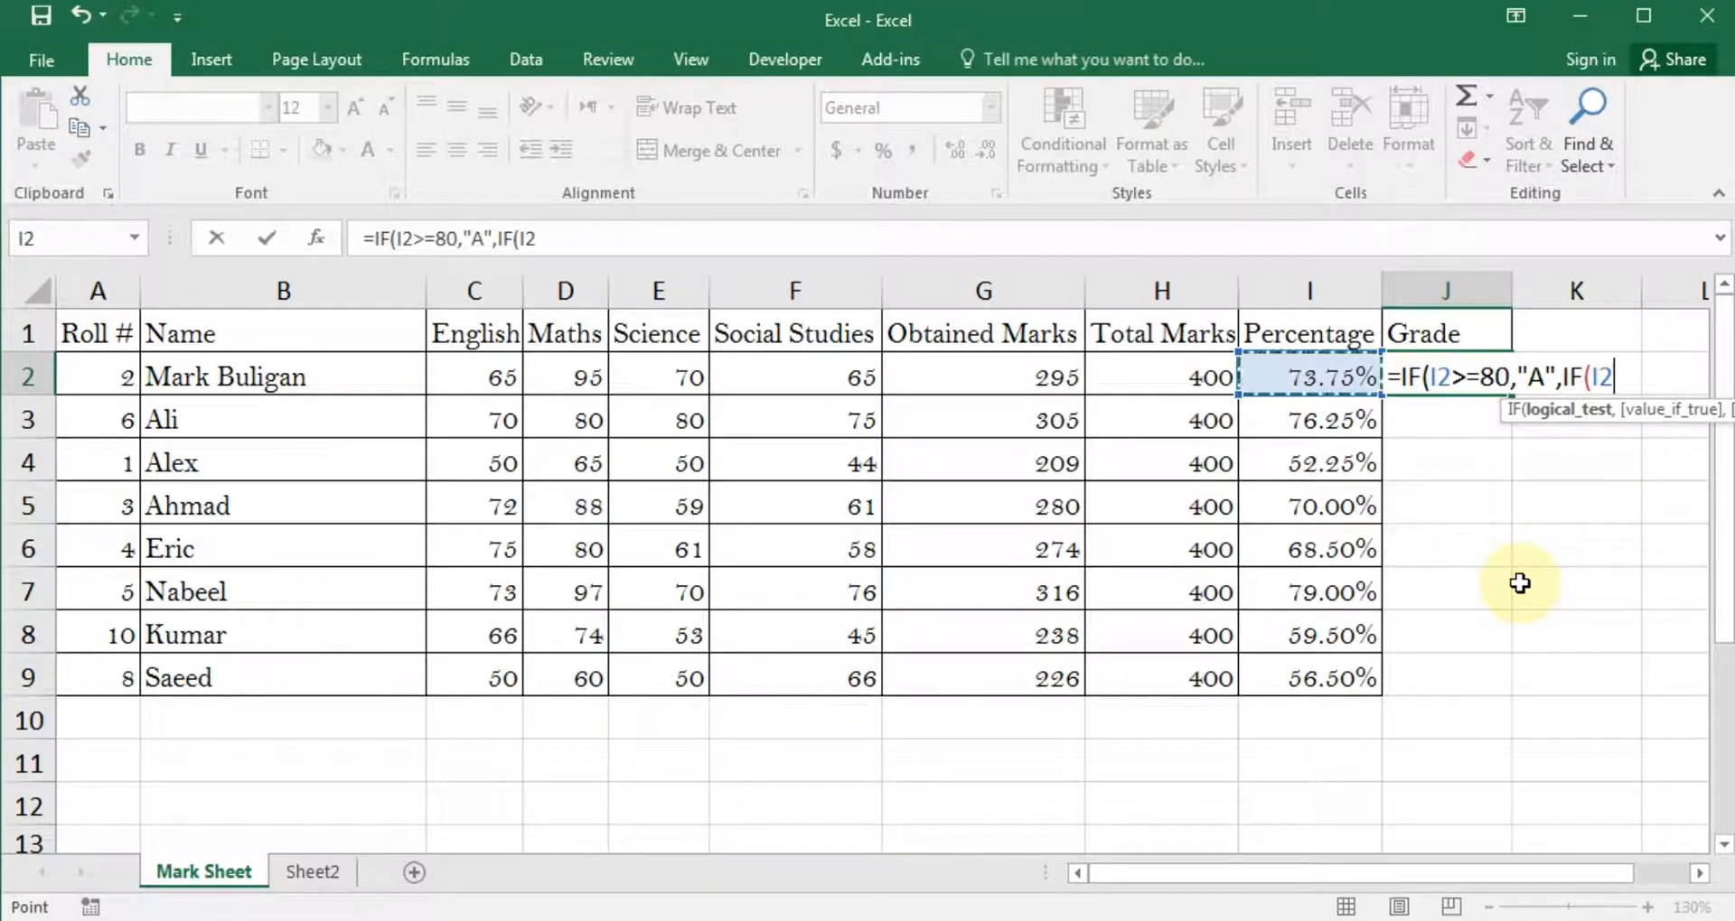
type(">")
type("=")
type("7")
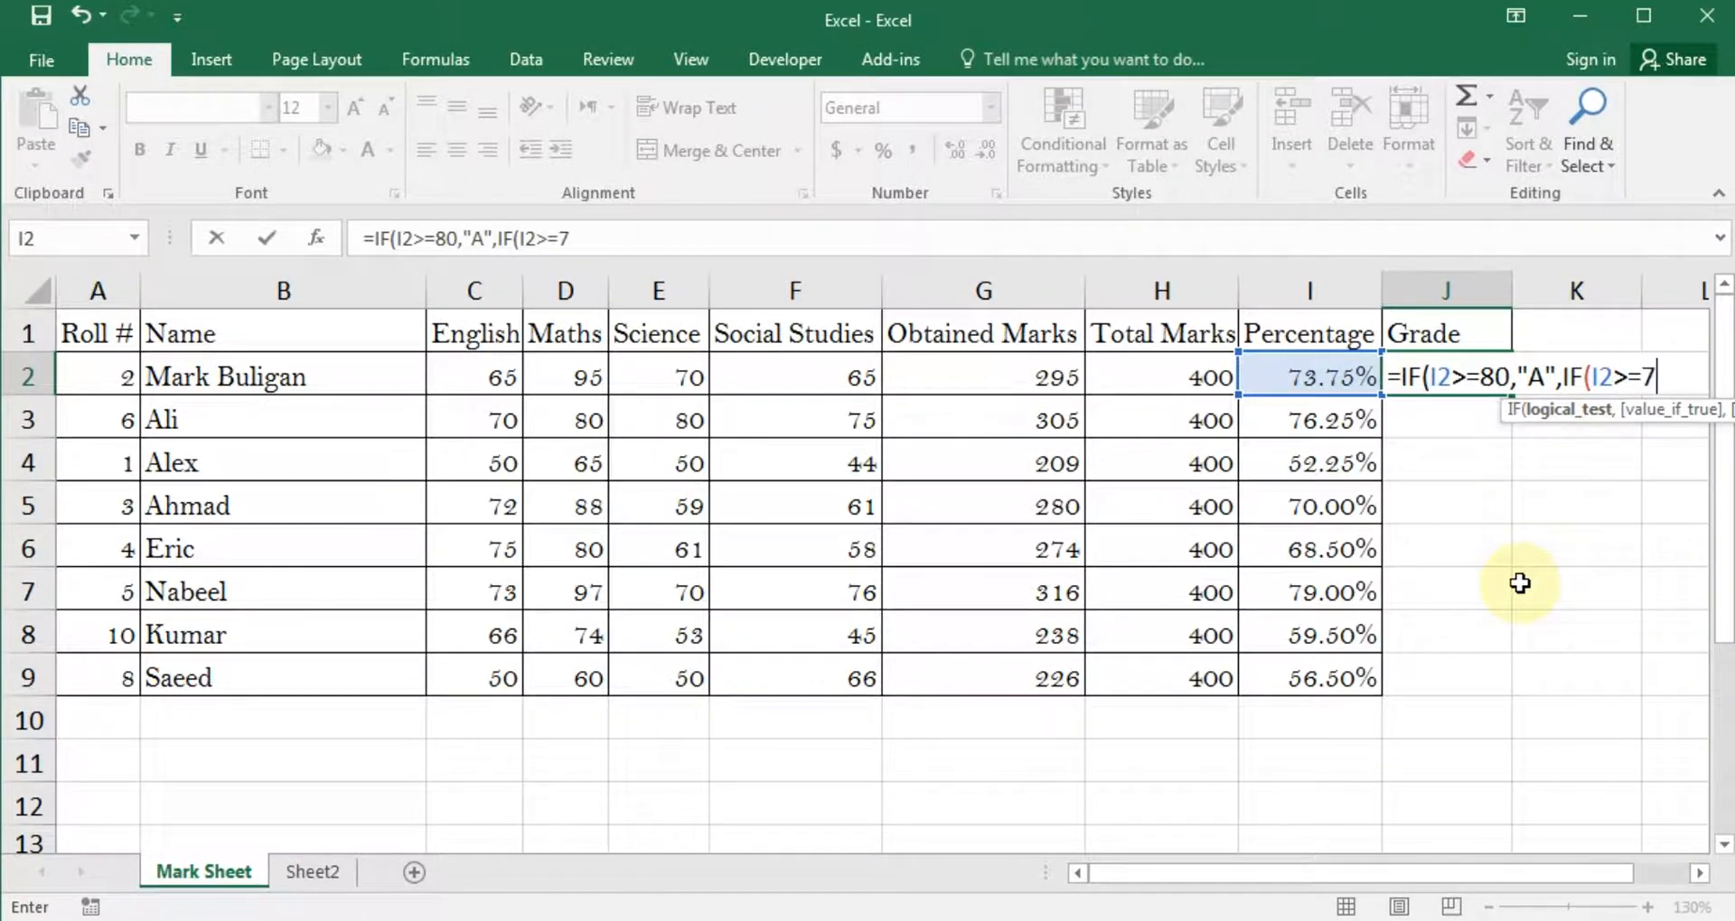
type("0,\"")
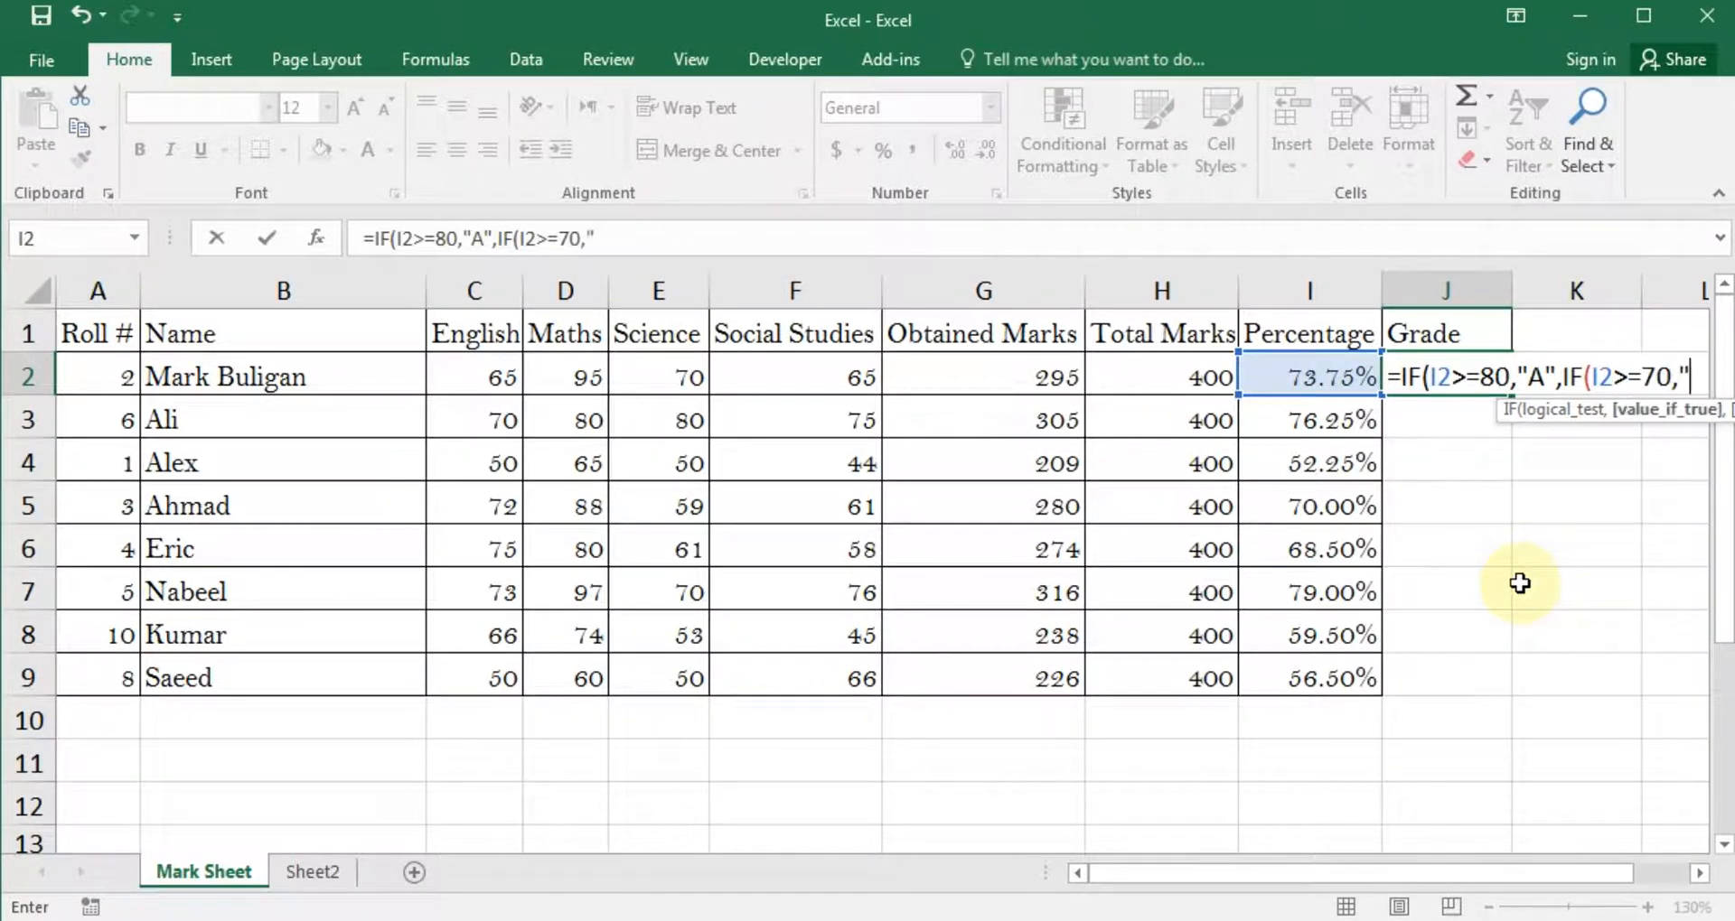
type("B\",")
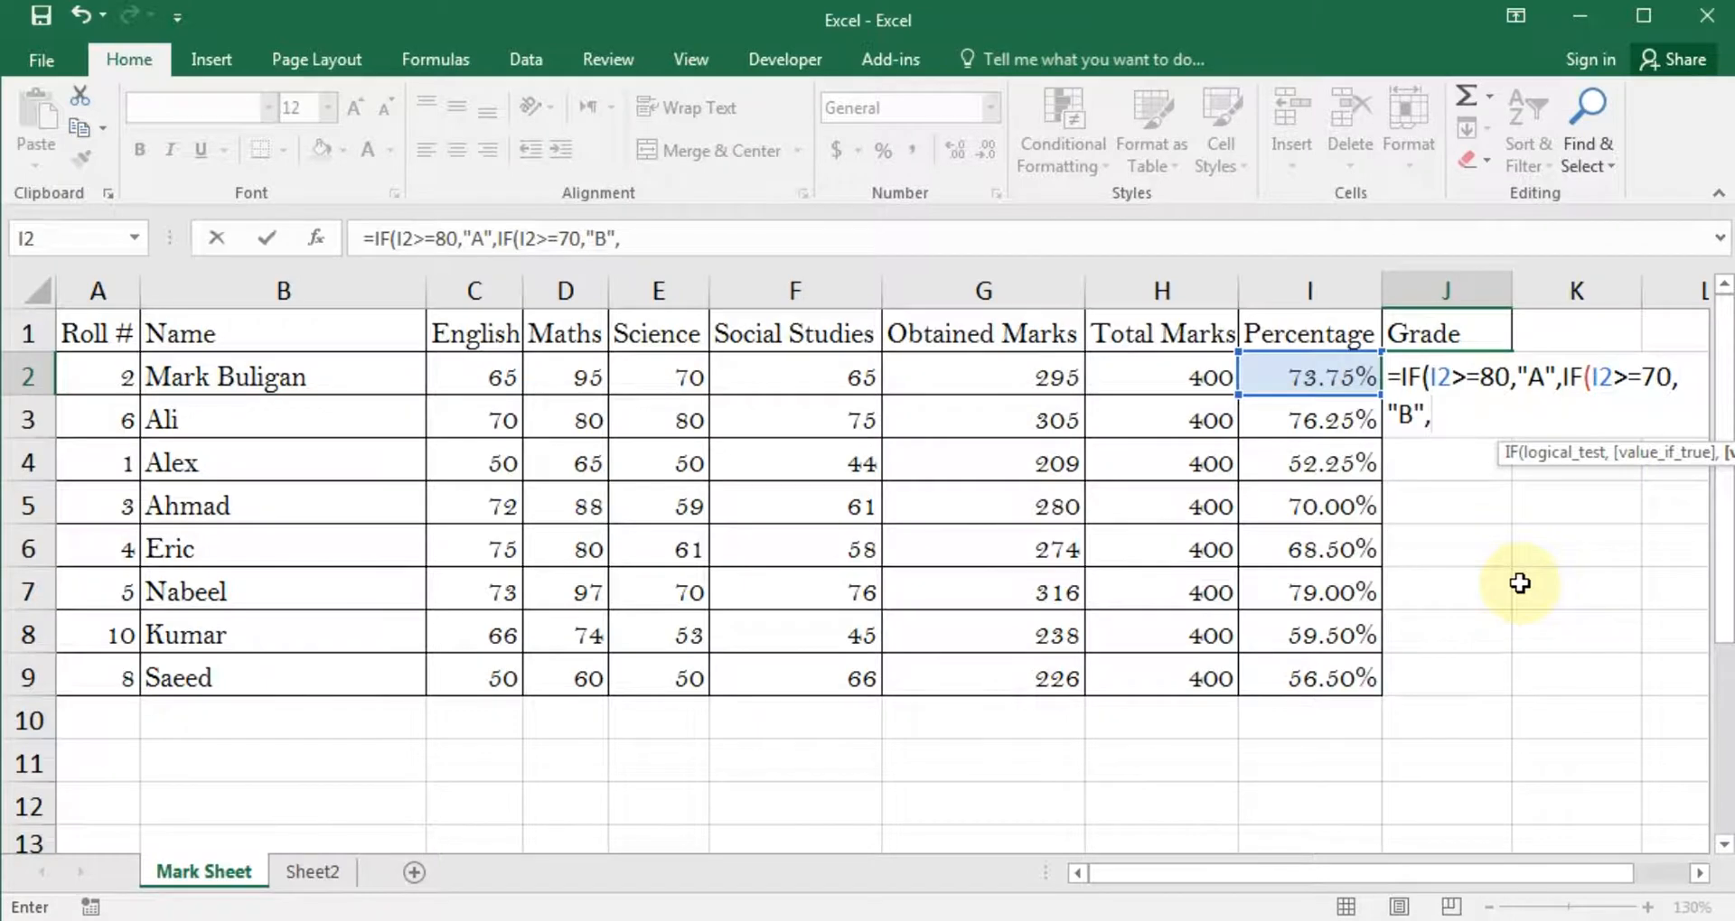
- Nest a third IF in the grade formula, testing I2>=60 and returning "C"
type("if")
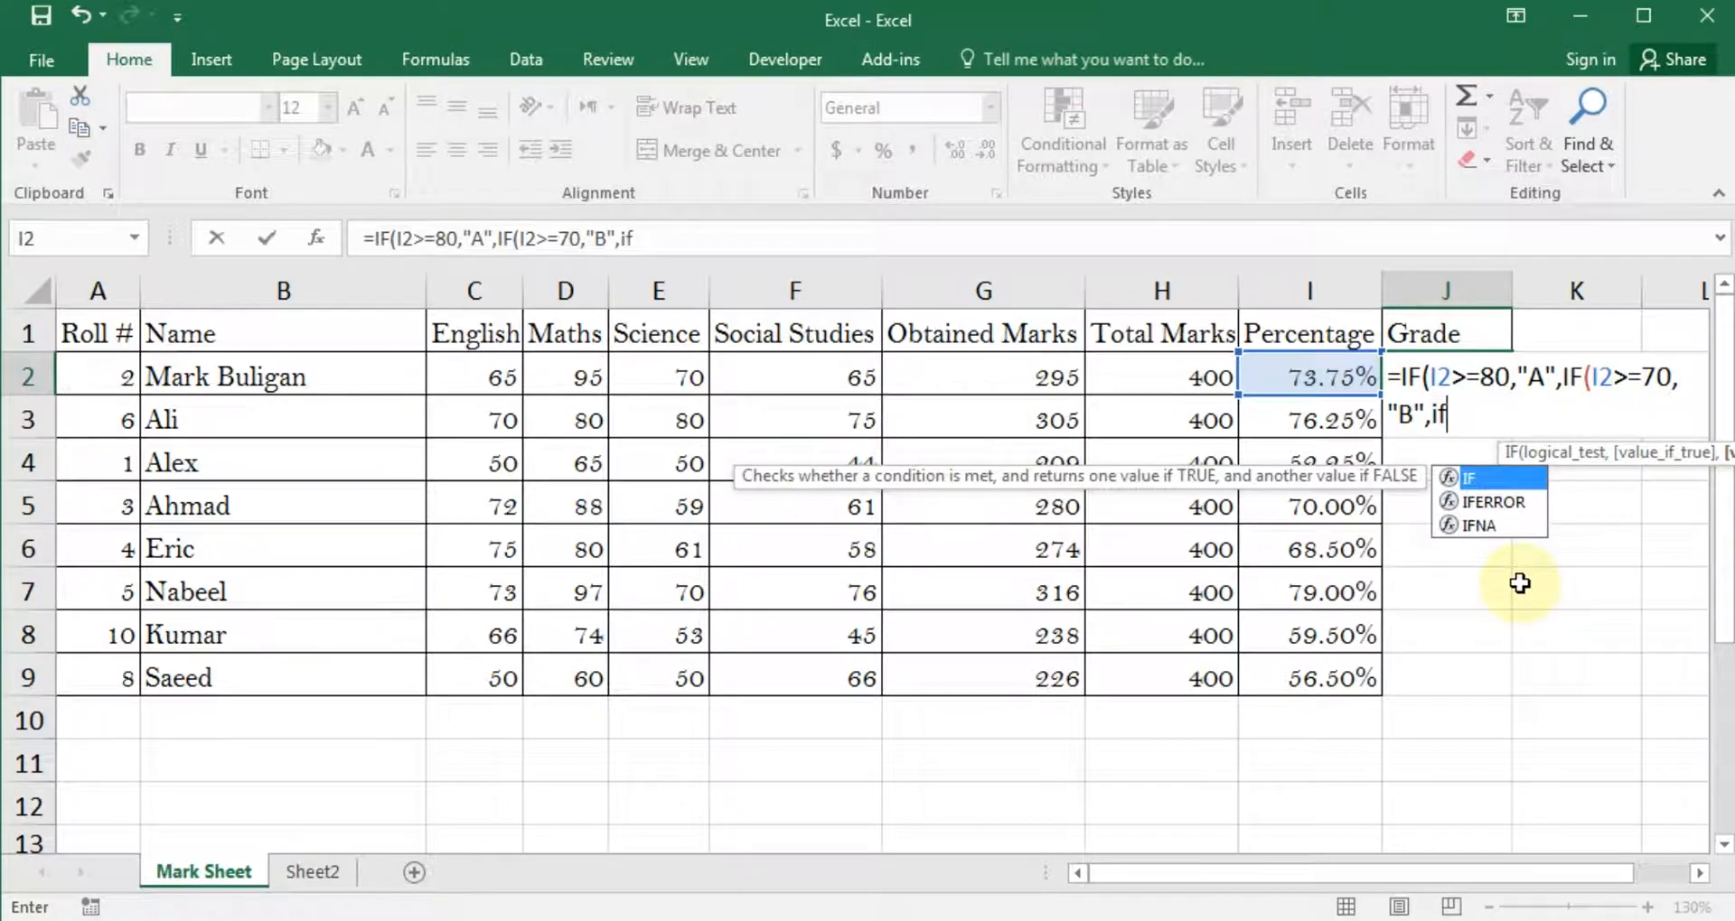
key("Tab")
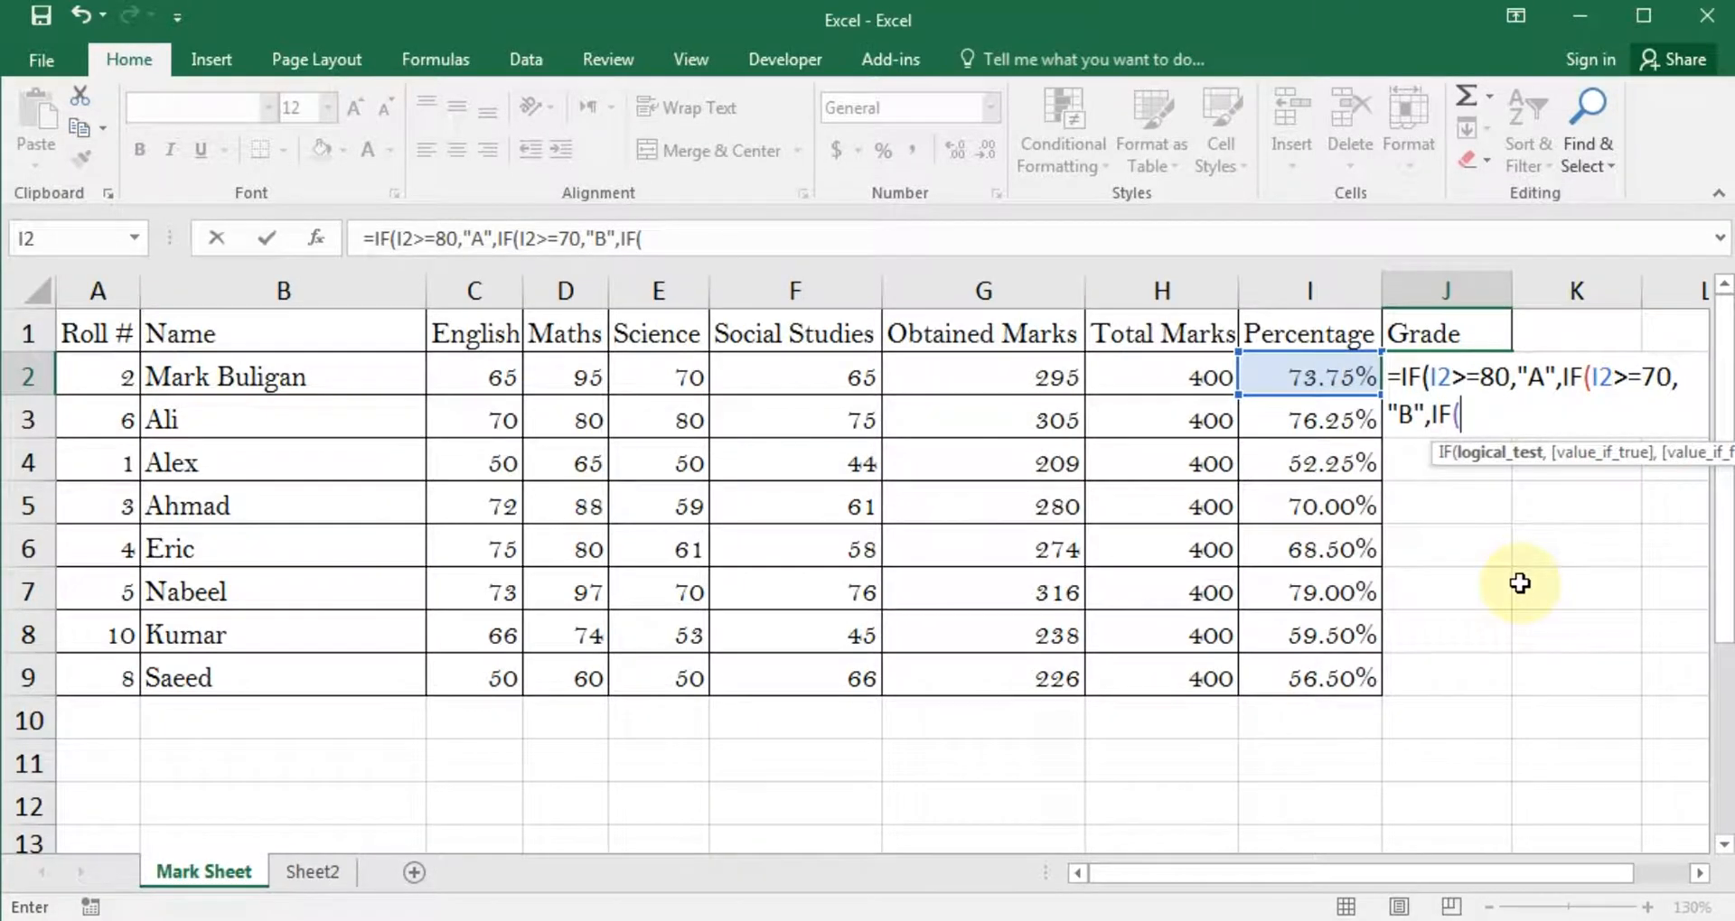
key("Up")
key("Left")
key("Down")
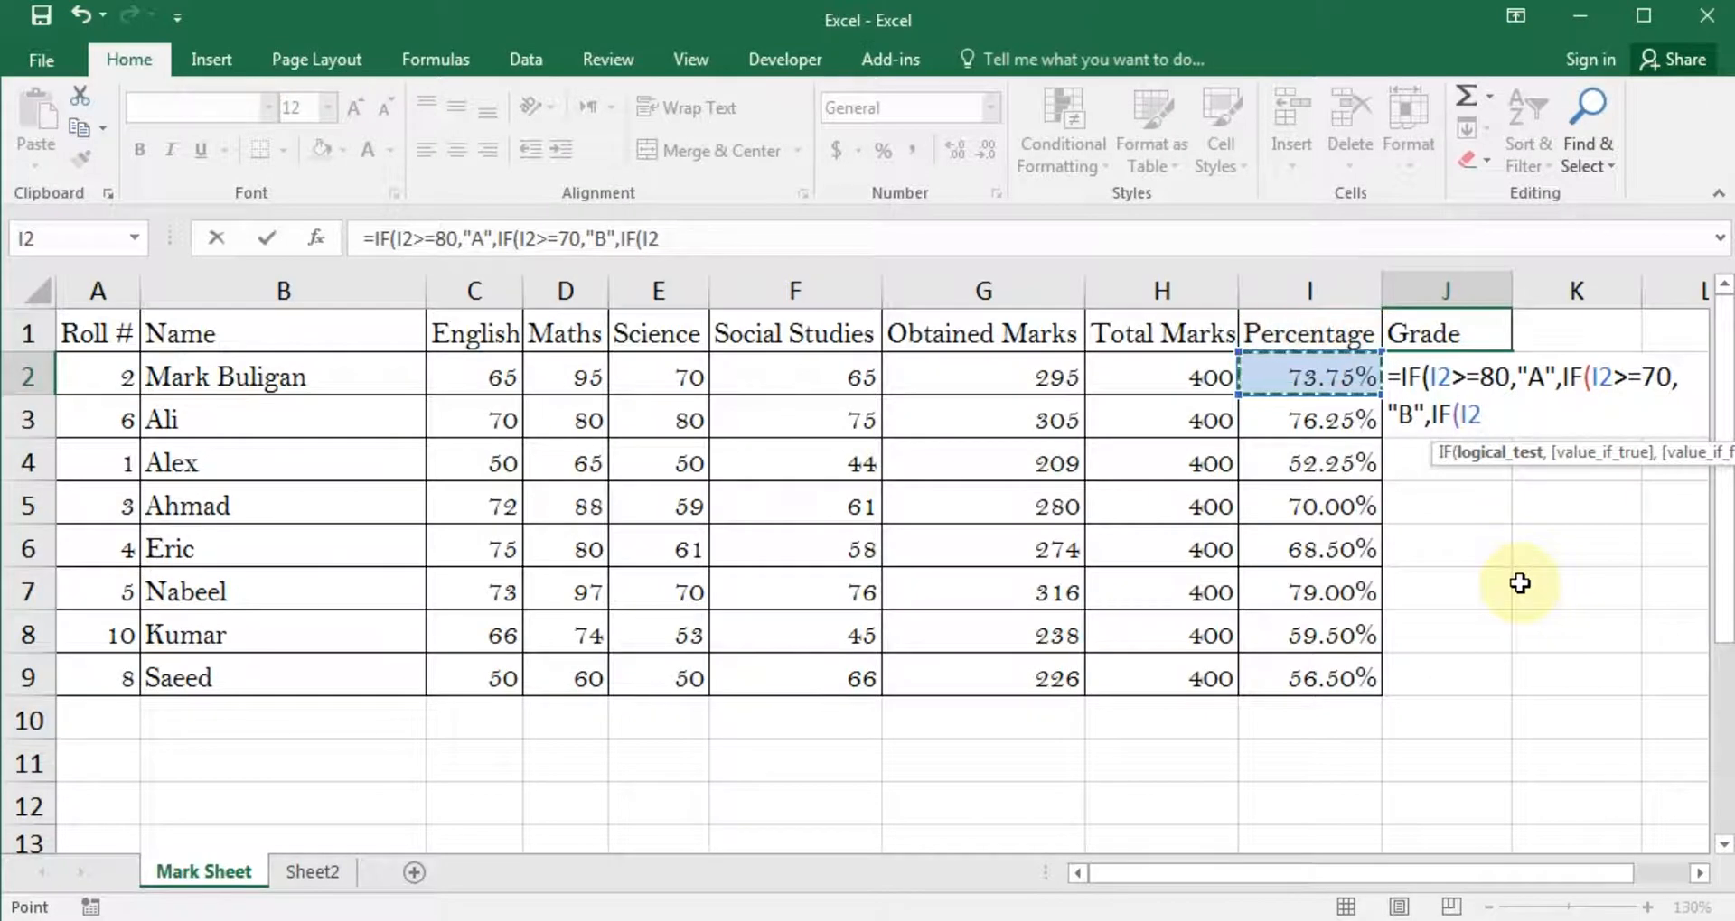
type(">=60")
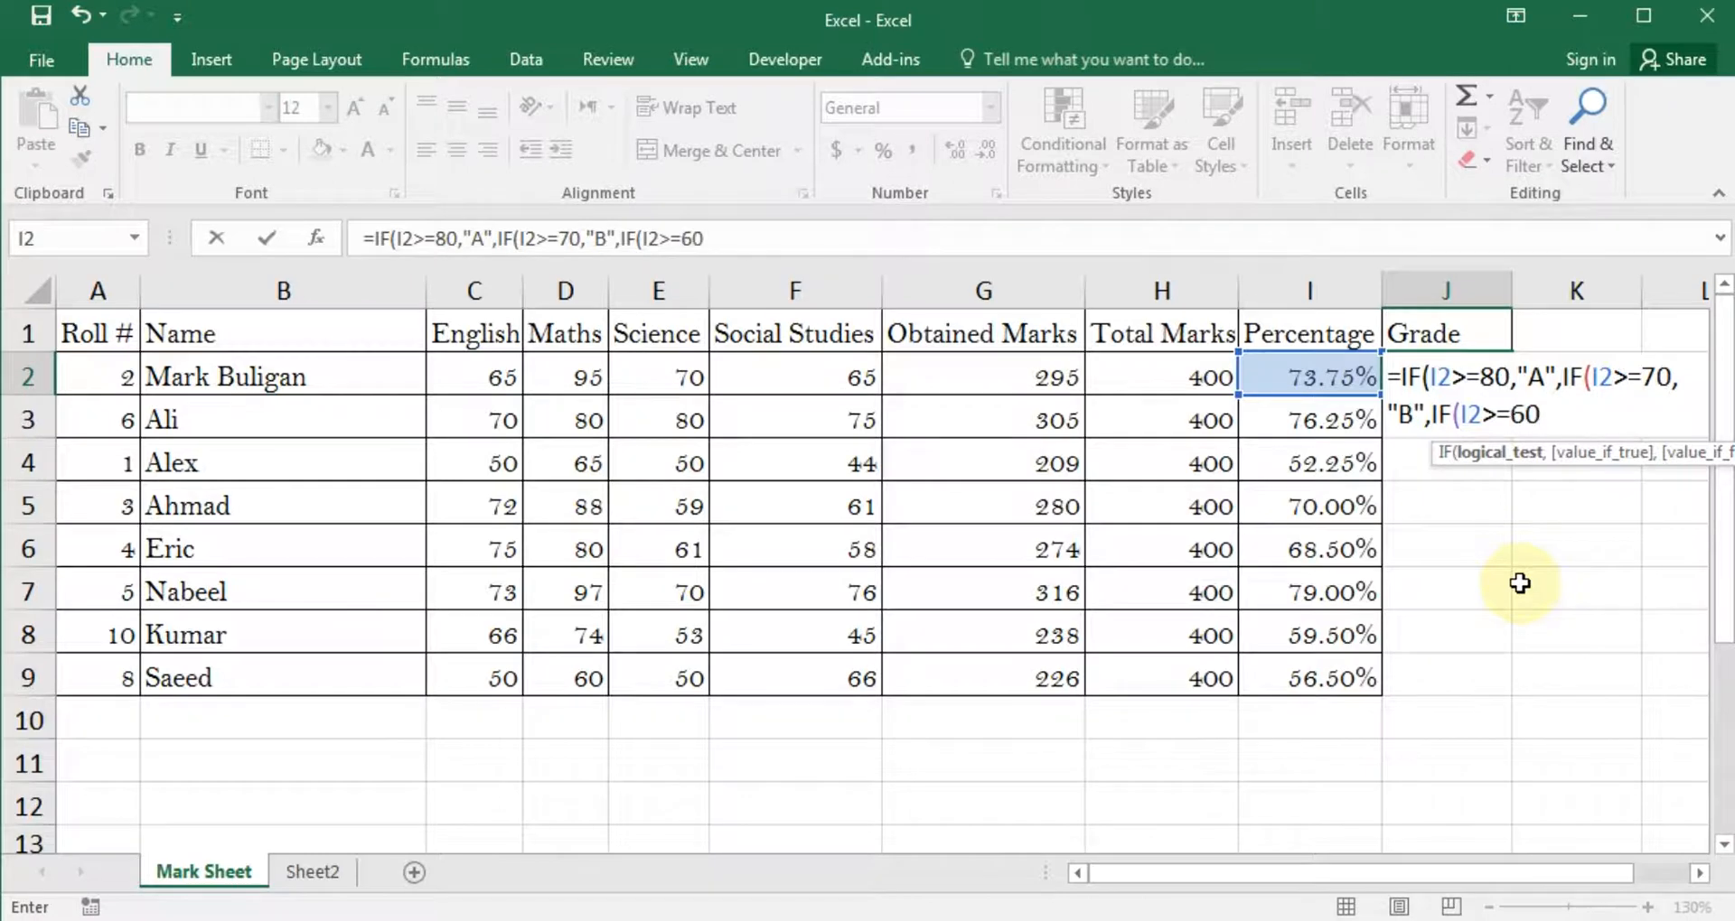
type(",\"")
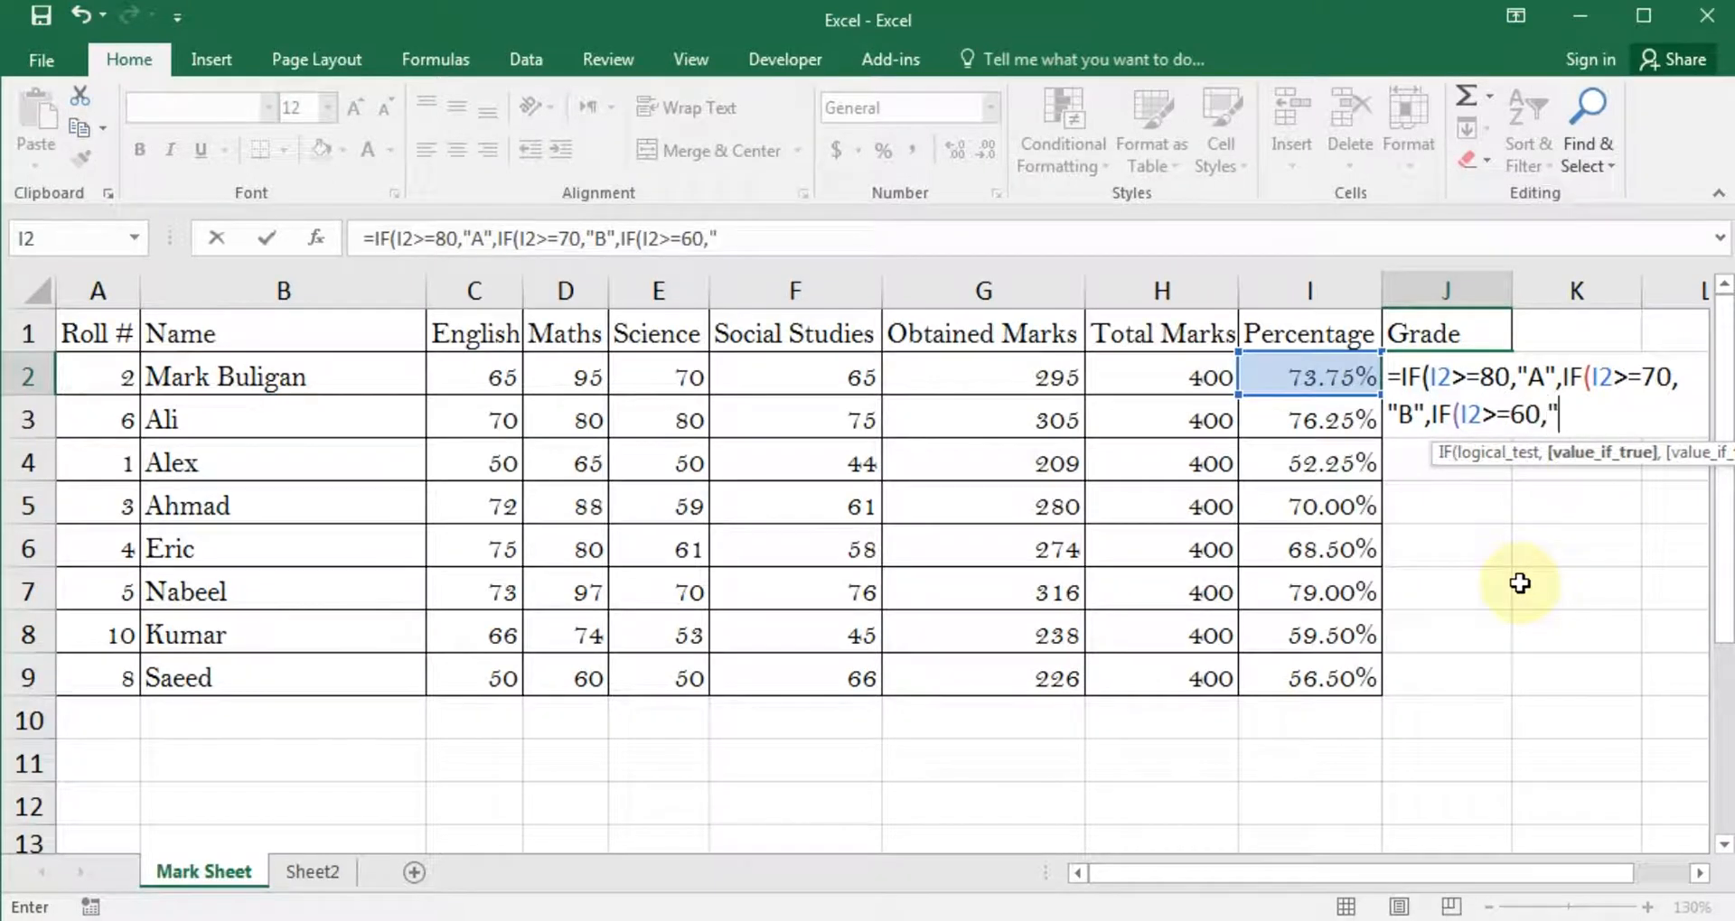
type("C\",")
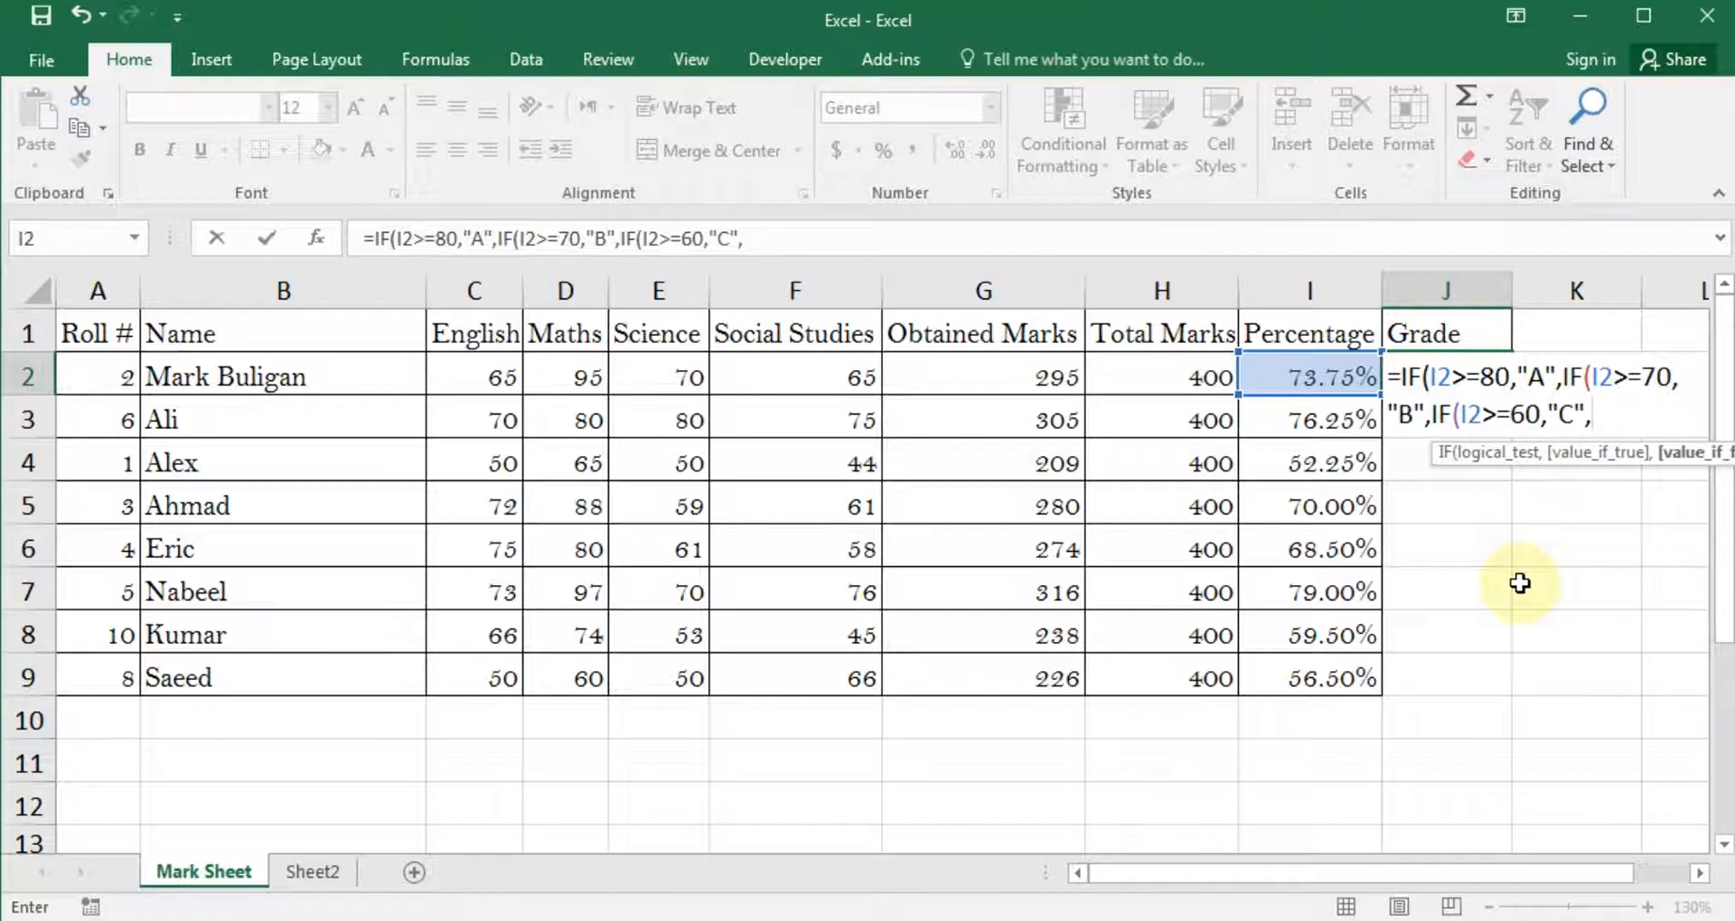
- Nest a fourth IF in the grade formula, testing I2>=50 and returning "D"
type("IF(i2>=50")
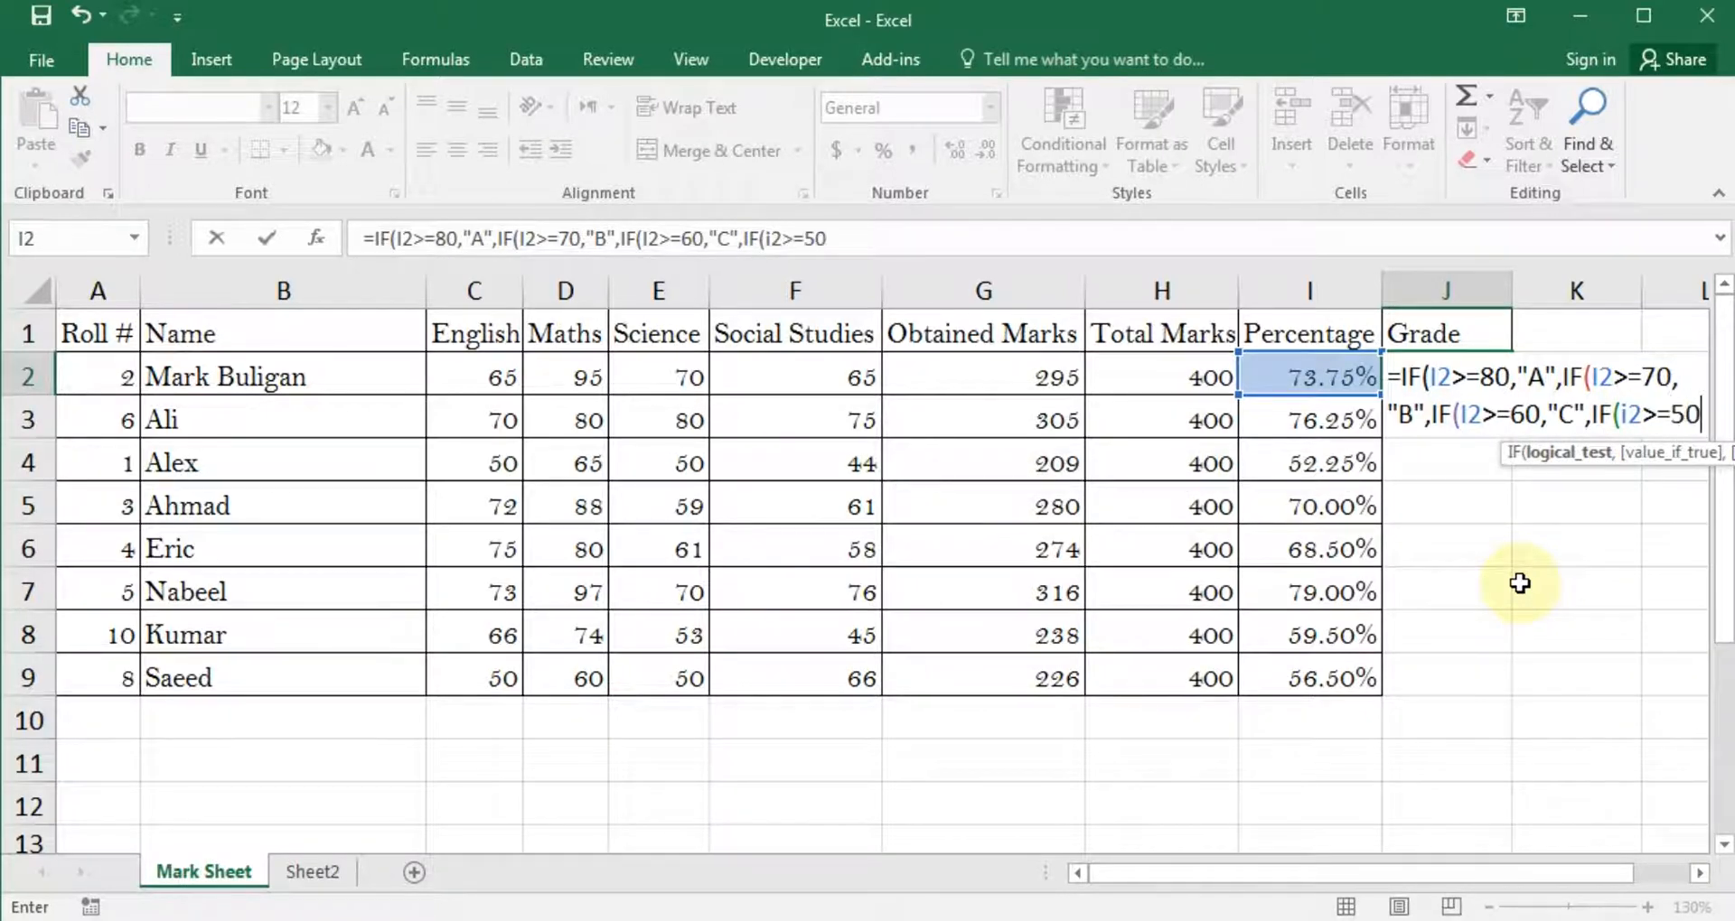
type(",\"")
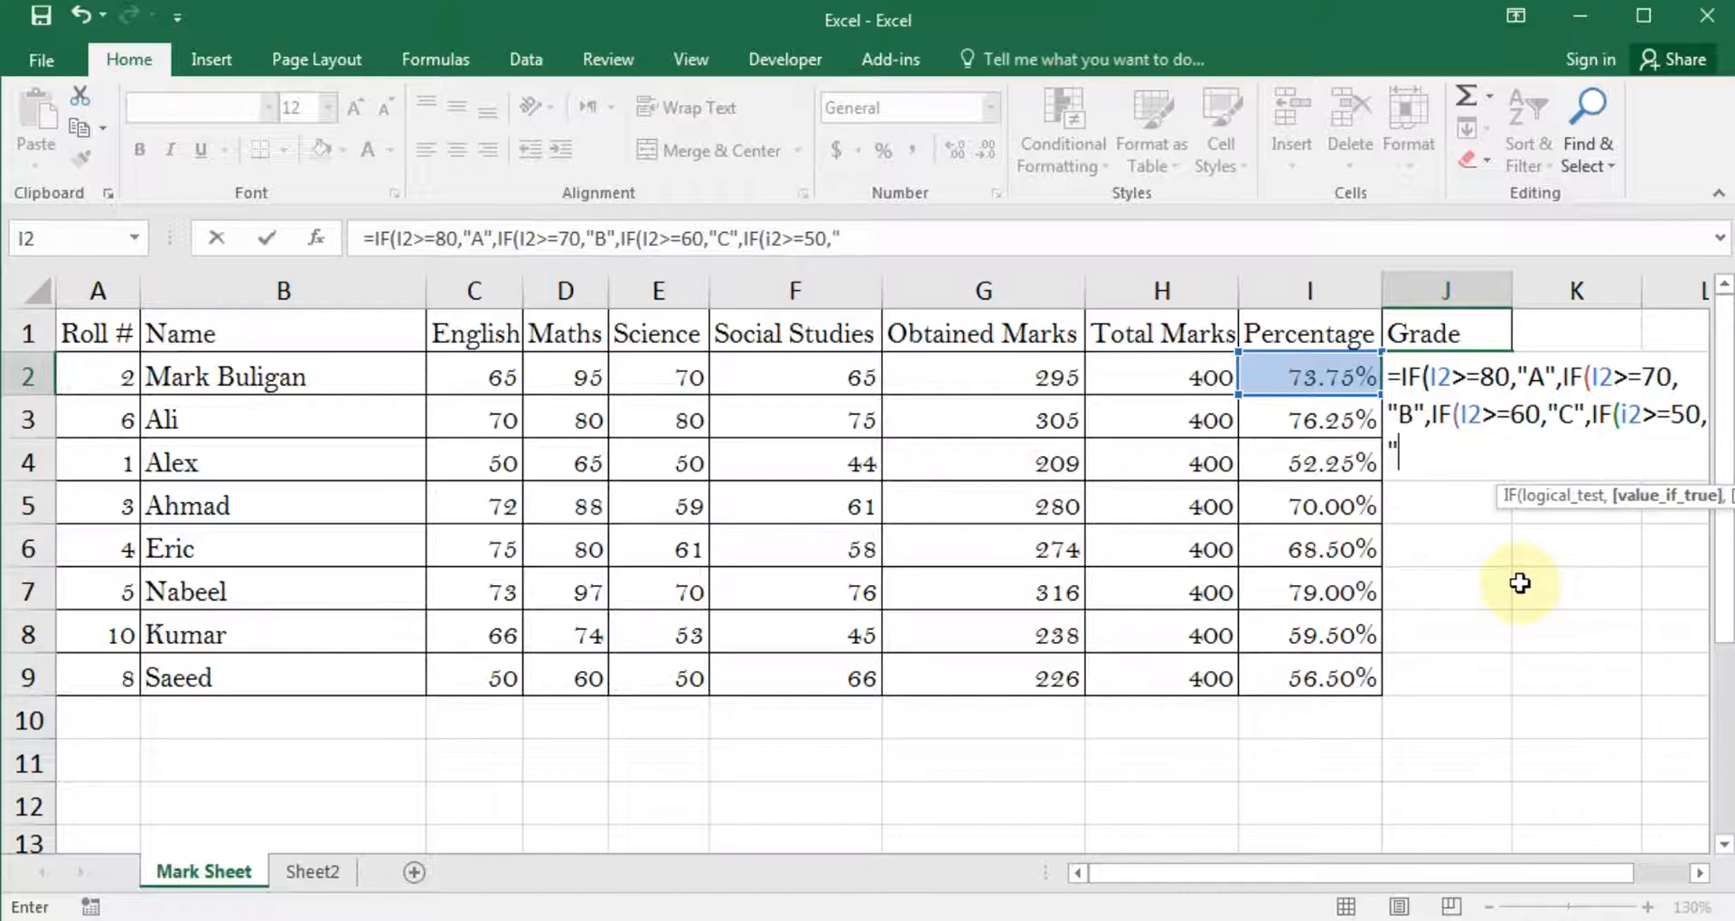
type("D\"")
type(",")
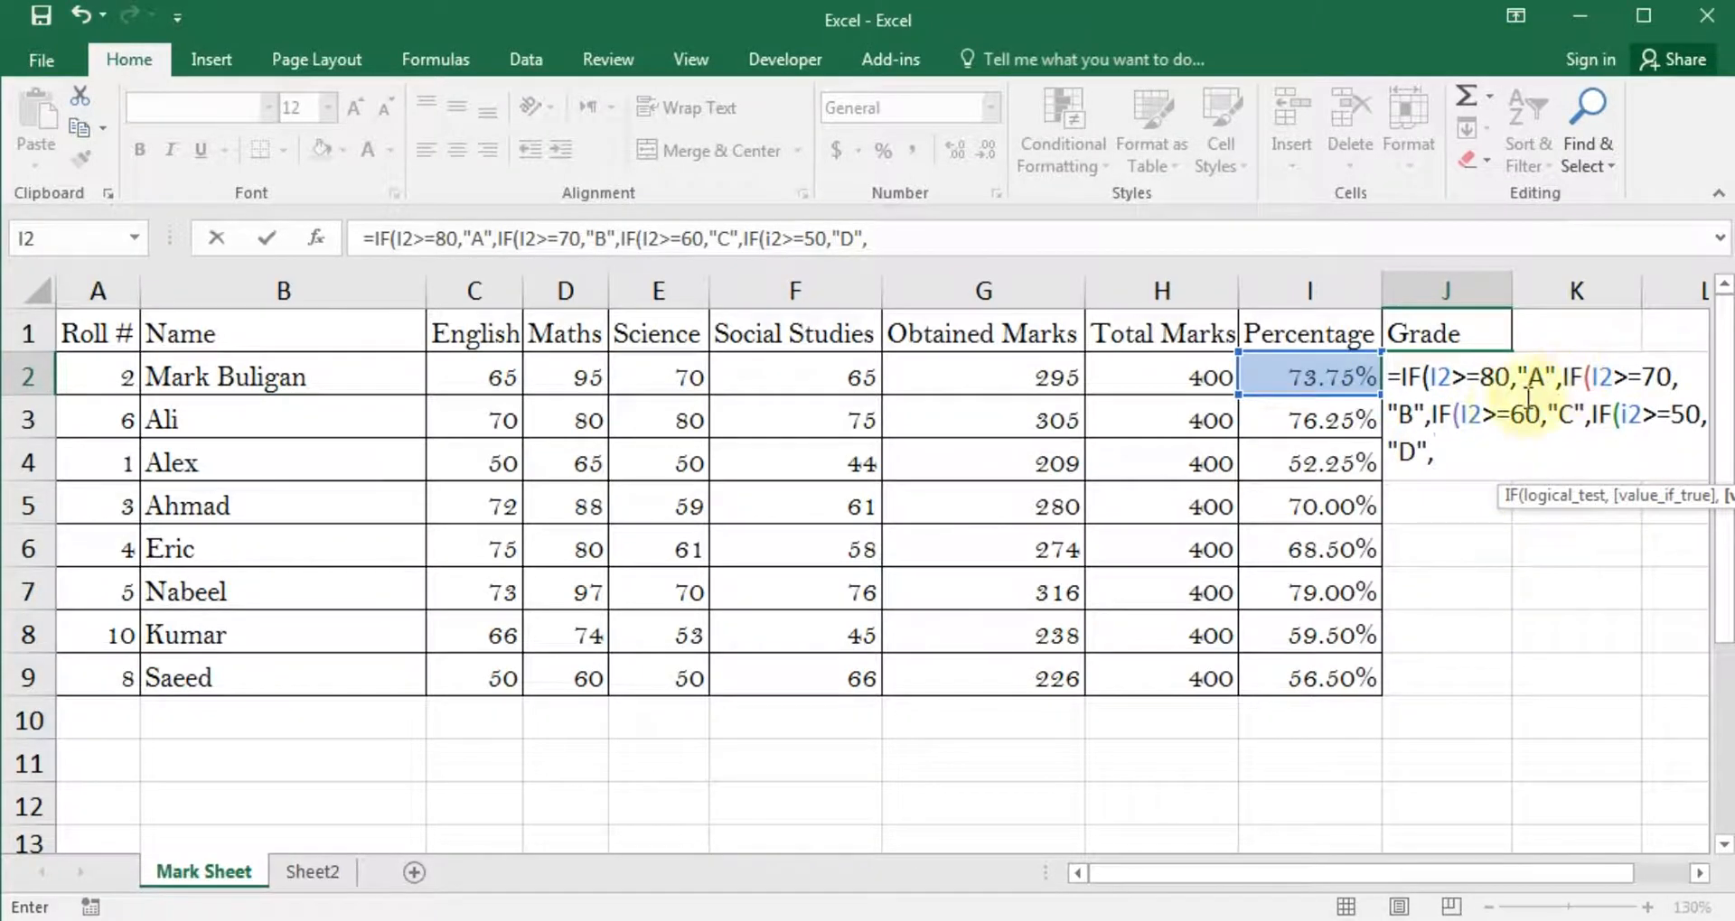
- Finish the J2 formula with "Fail" as the last value-if-false text, close all four IF functions and enter it
left_click(1435, 457)
left_click(1430, 454)
left_click(1449, 453)
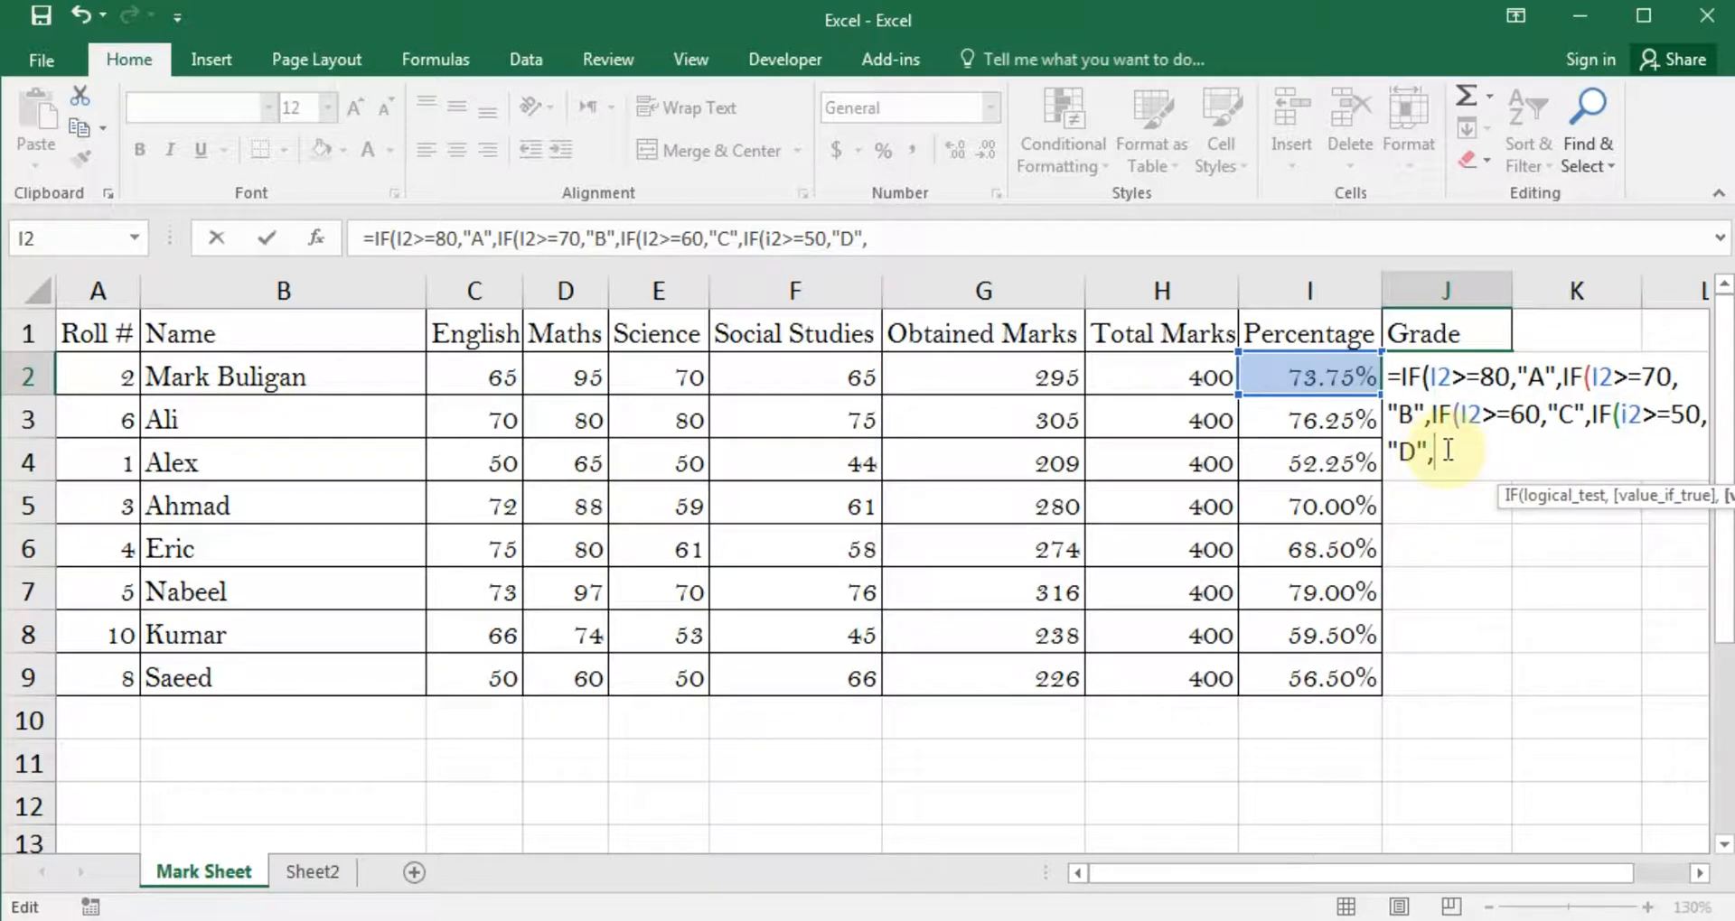
type("\"Fail\"))))")
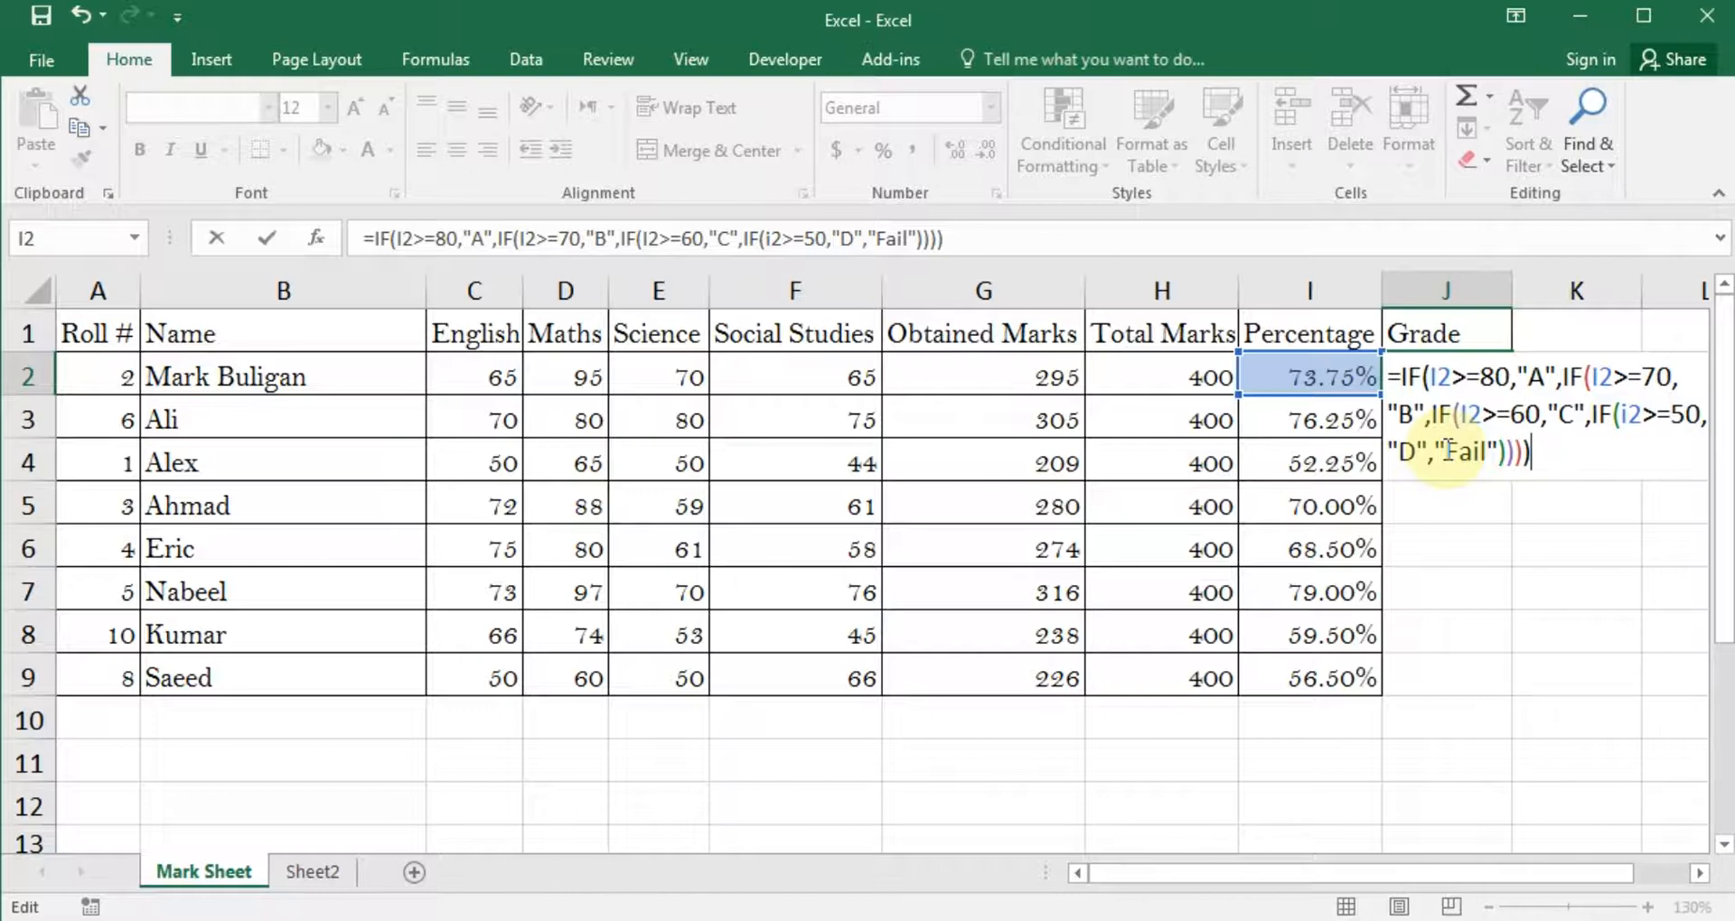
key("Return")
key("Up")
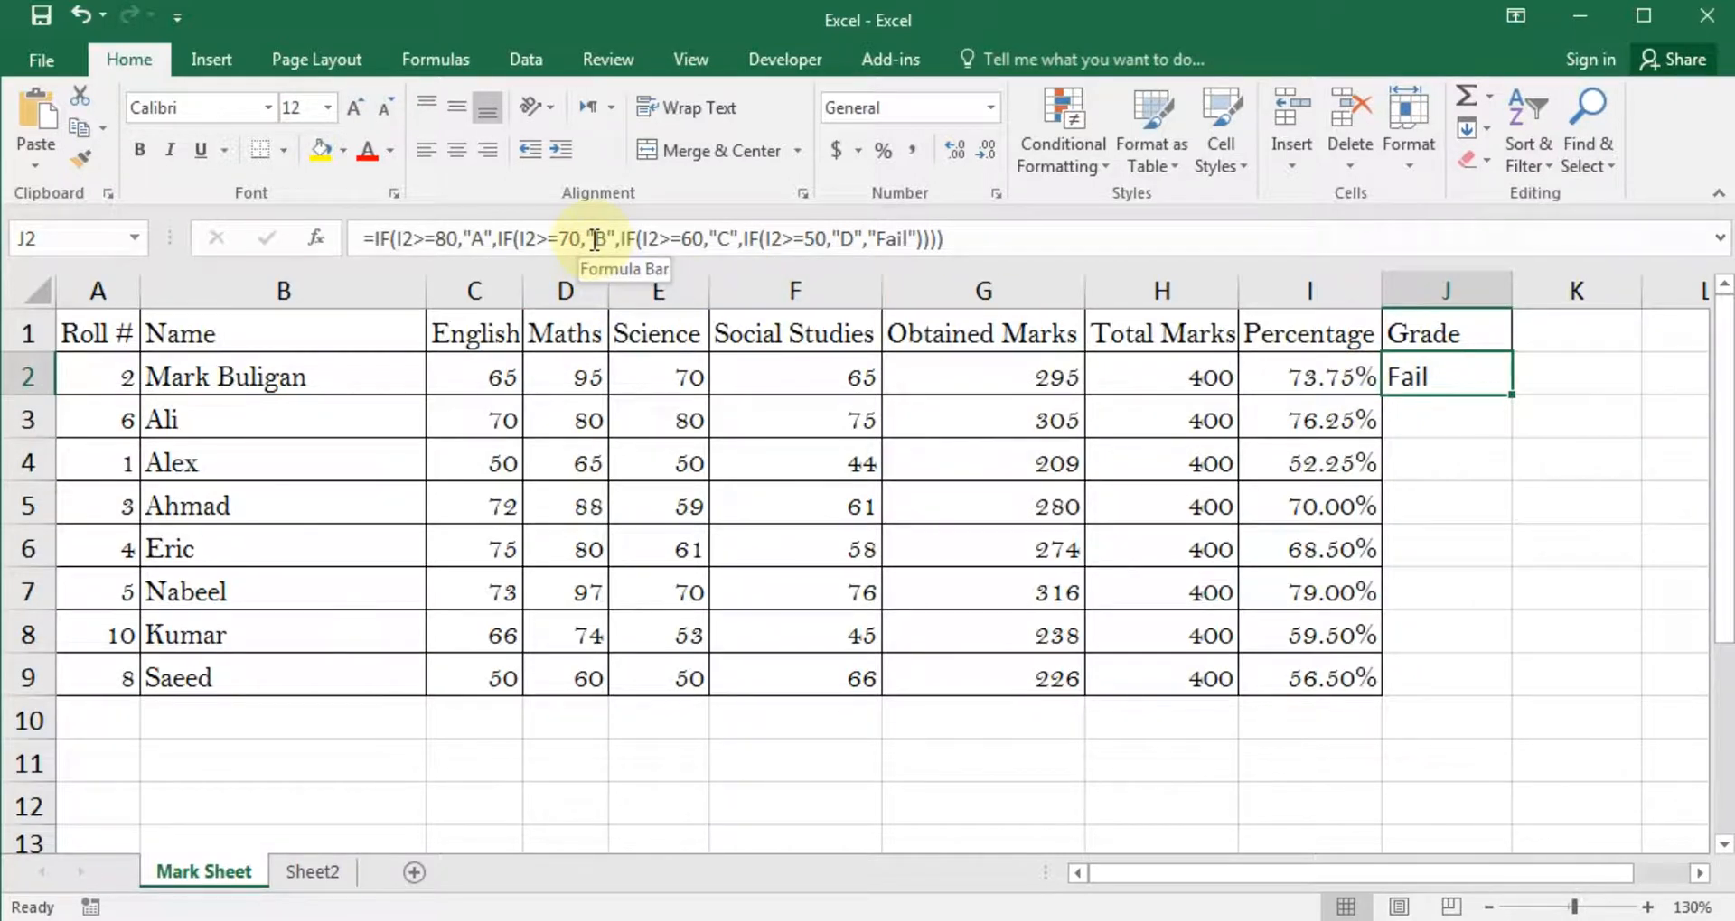
- Change the number format of the Percentage cells I2 through I9 to General
left_click(1345, 387)
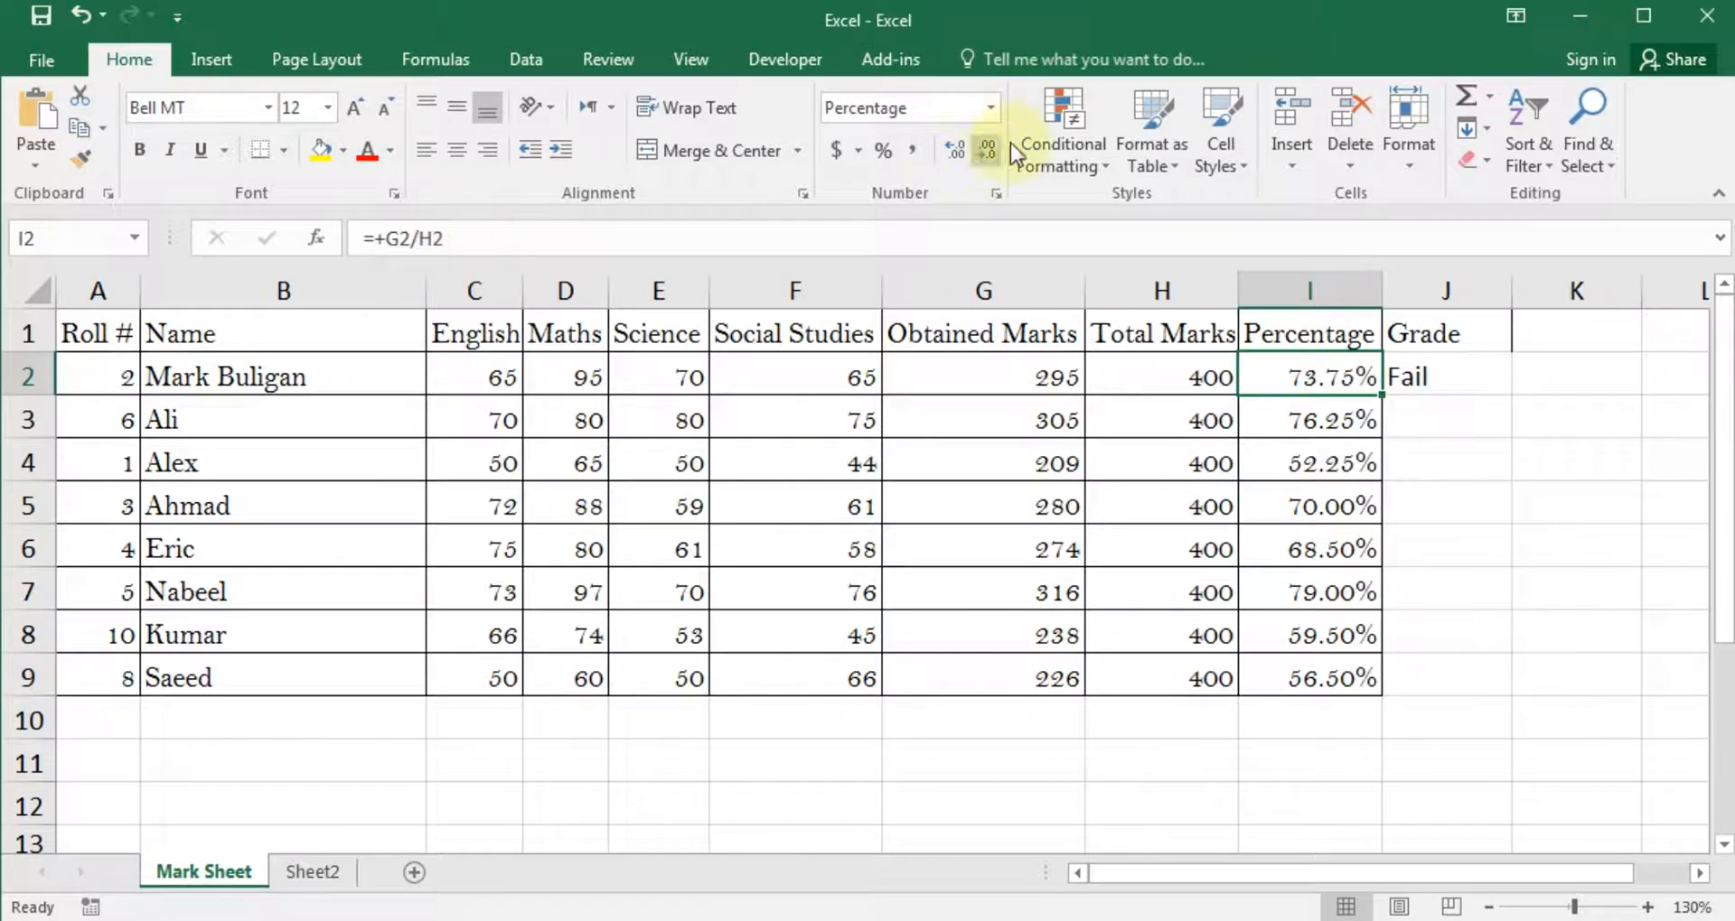
left_click(991, 107)
left_click(908, 144)
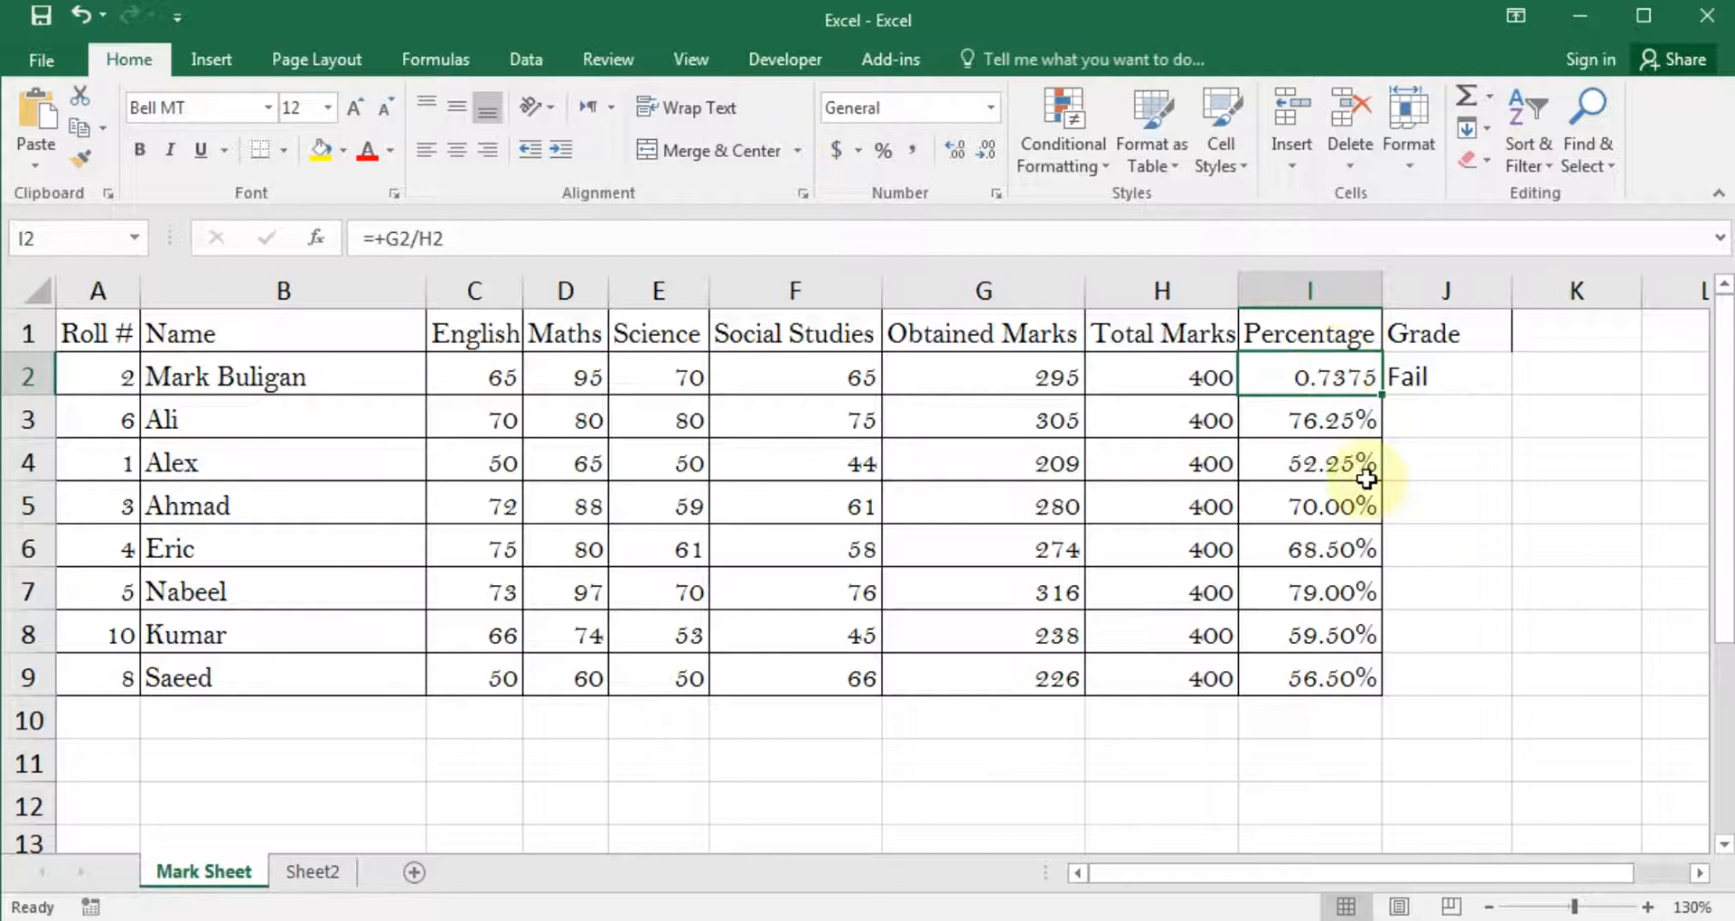
left_click_drag(1317, 418, 1332, 668)
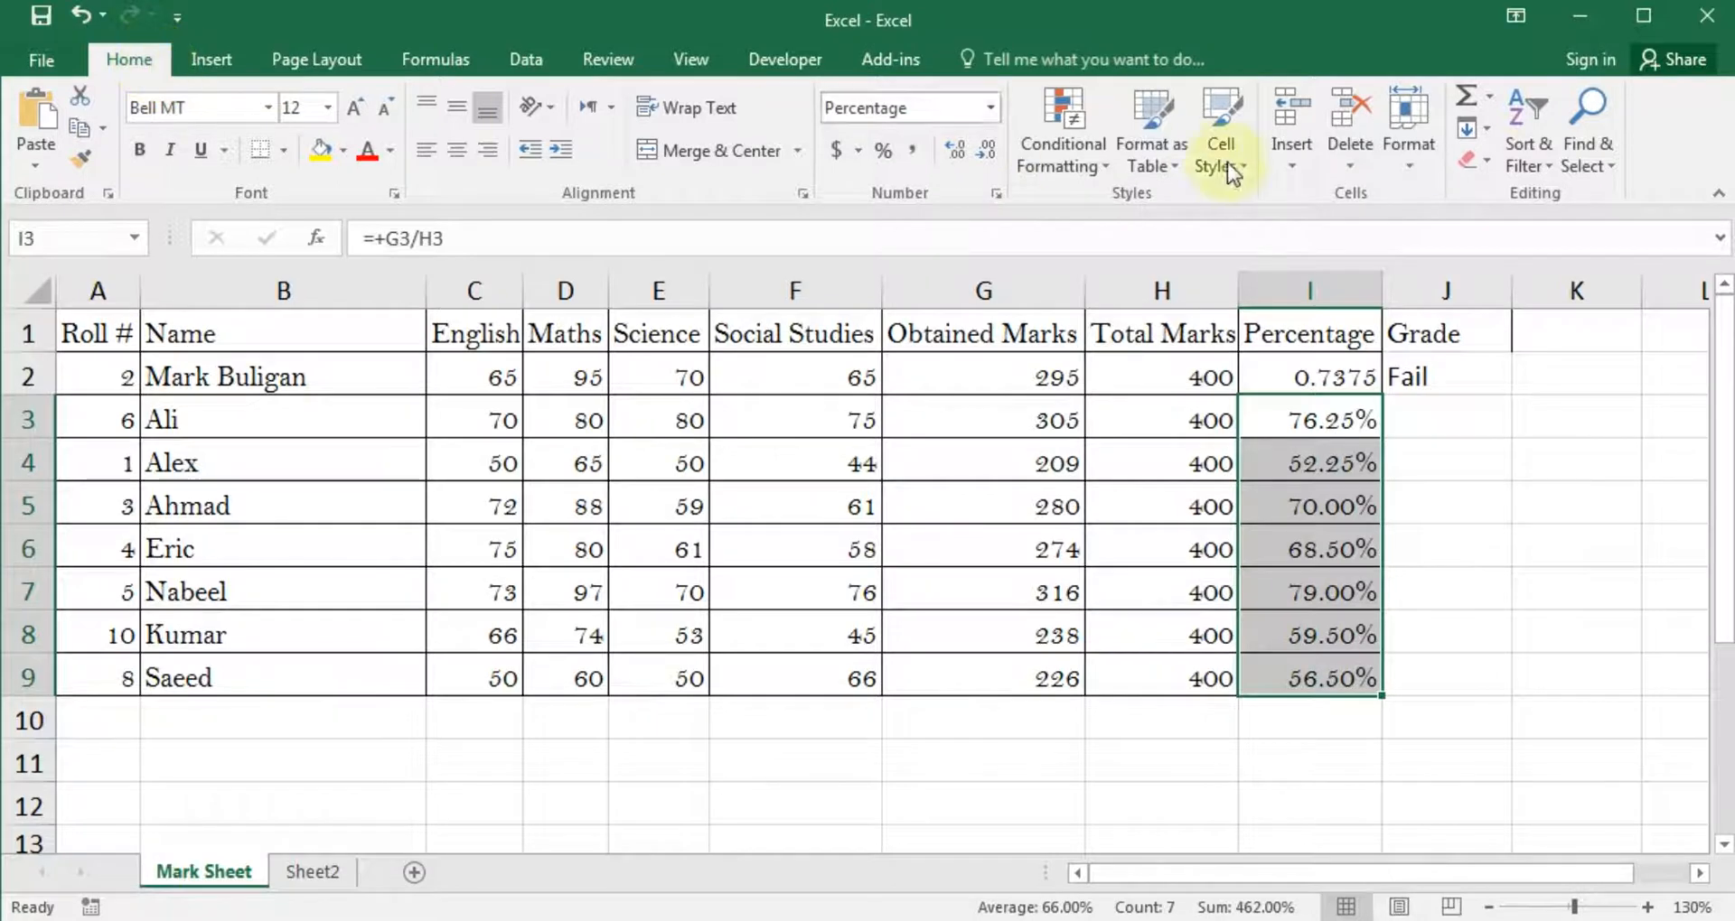
left_click(994, 106)
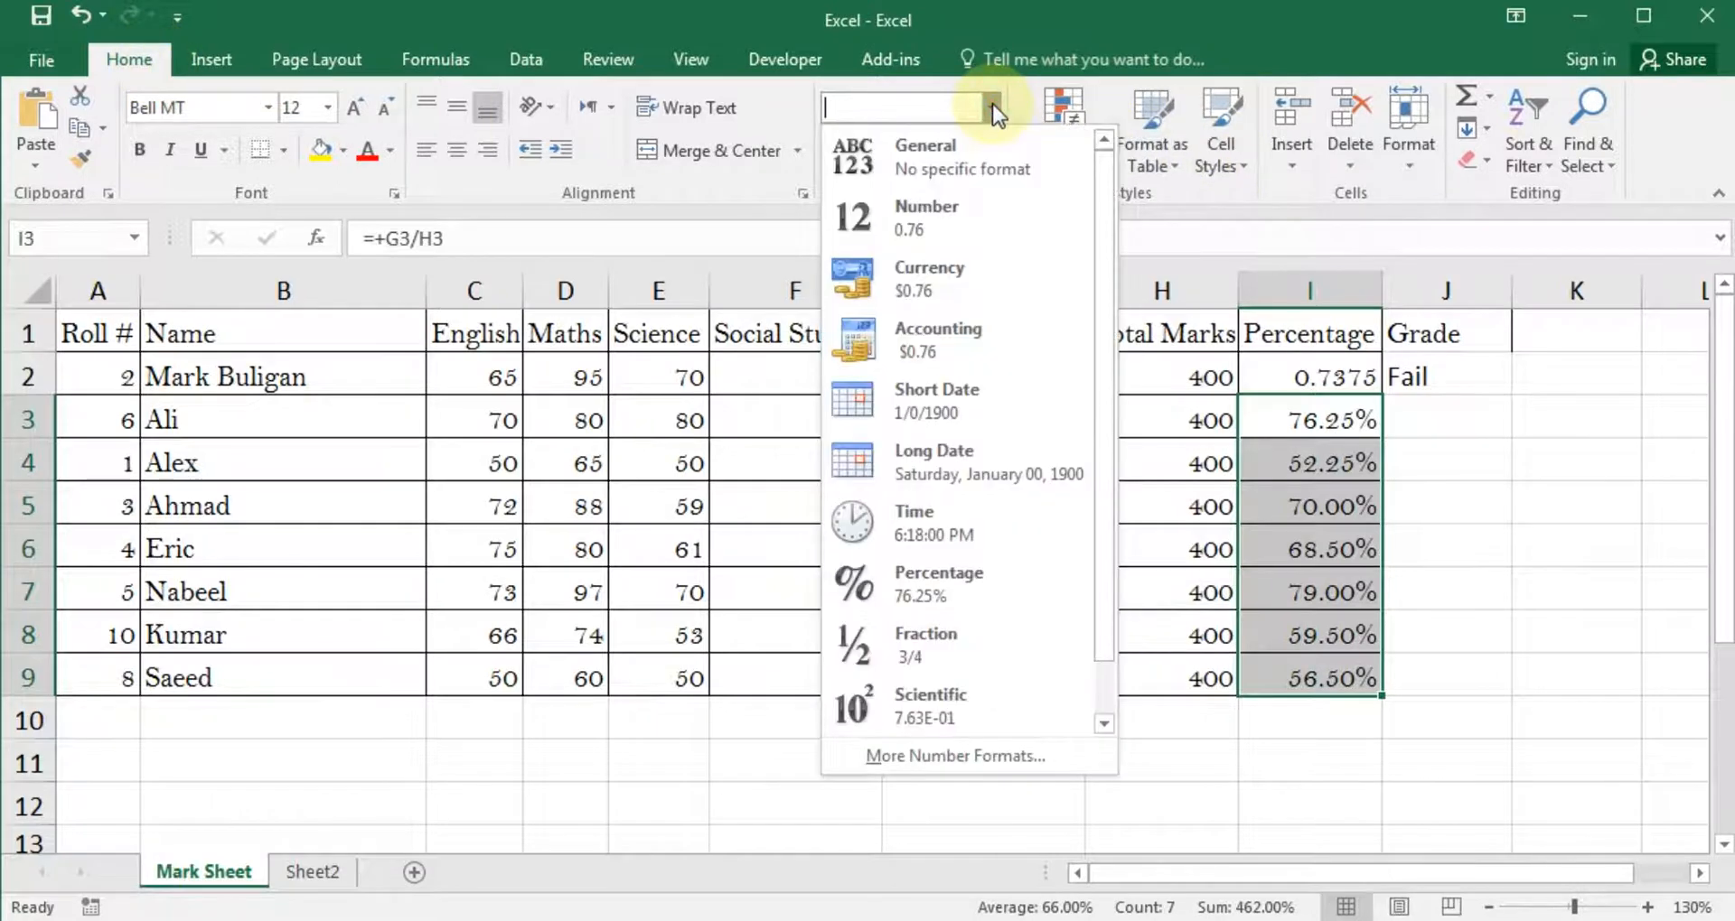
left_click(951, 148)
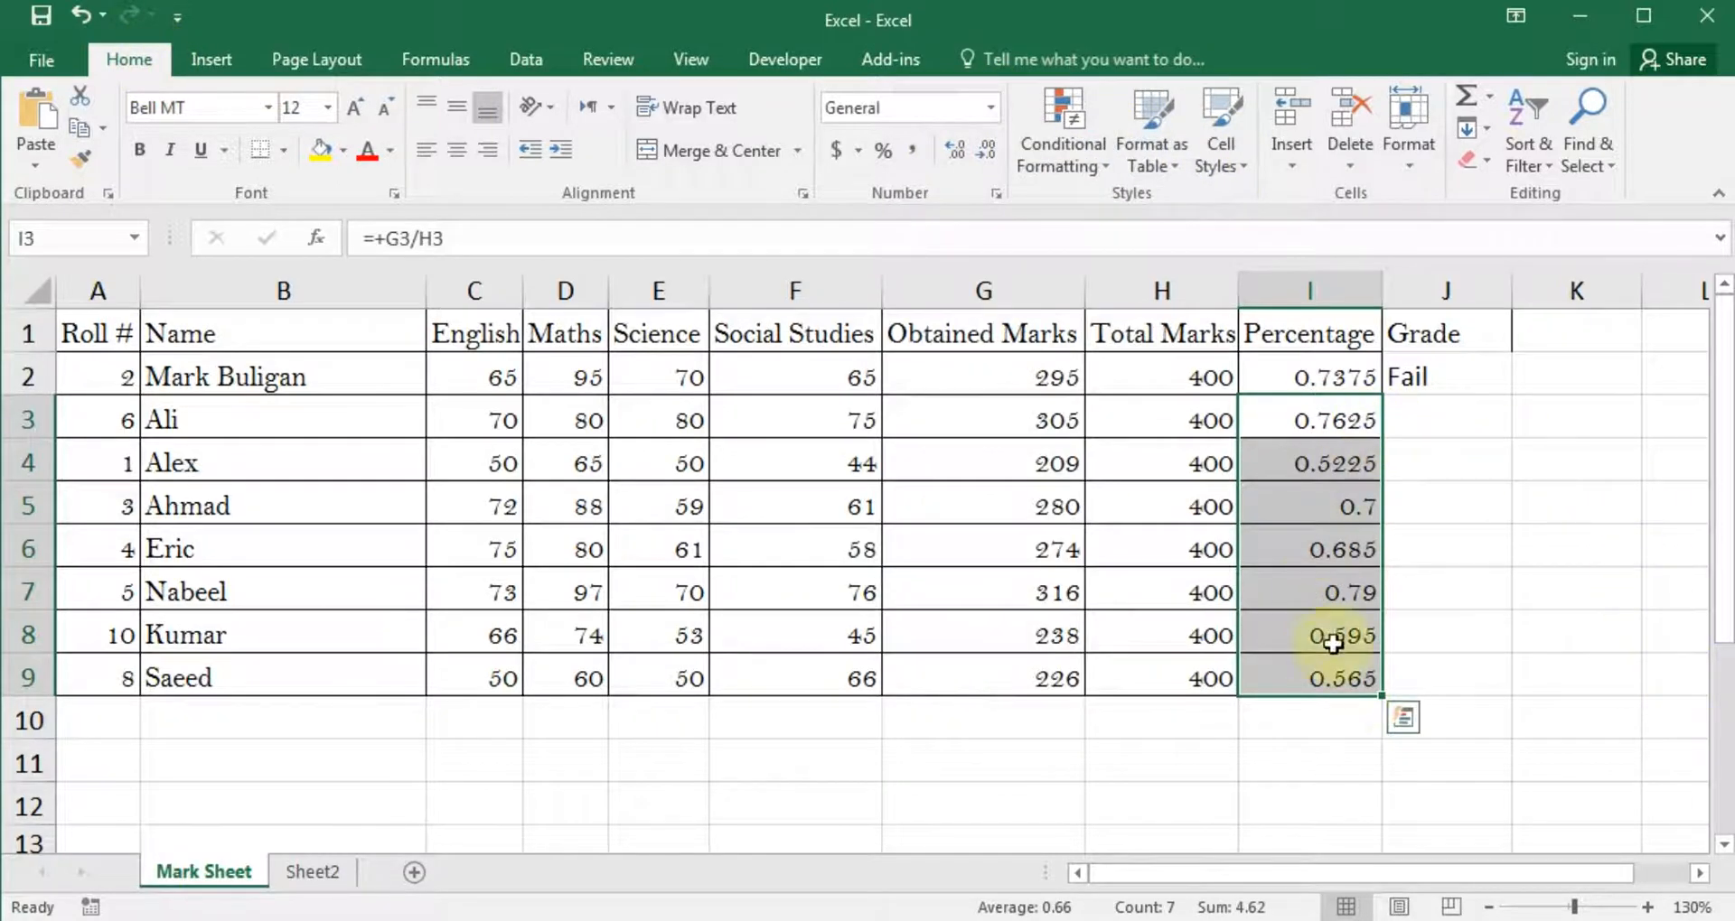
- Examine the unformatted values and underlying formulas in the Percentage column
left_click_drag(1428, 504, 1427, 462)
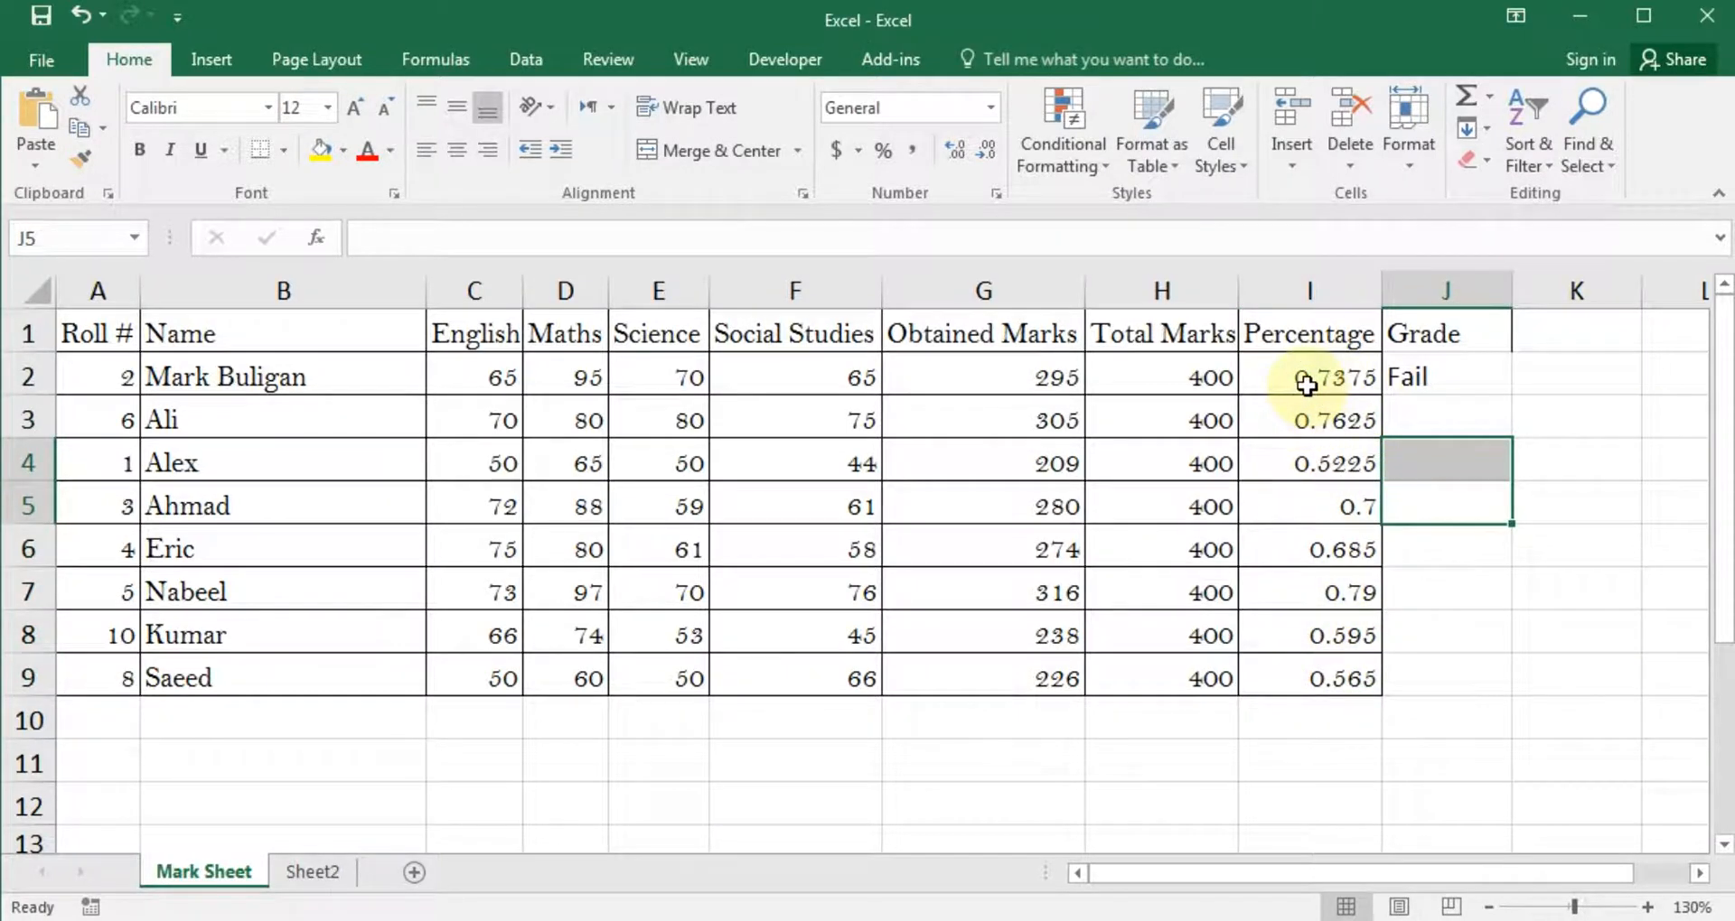
left_click(1292, 719)
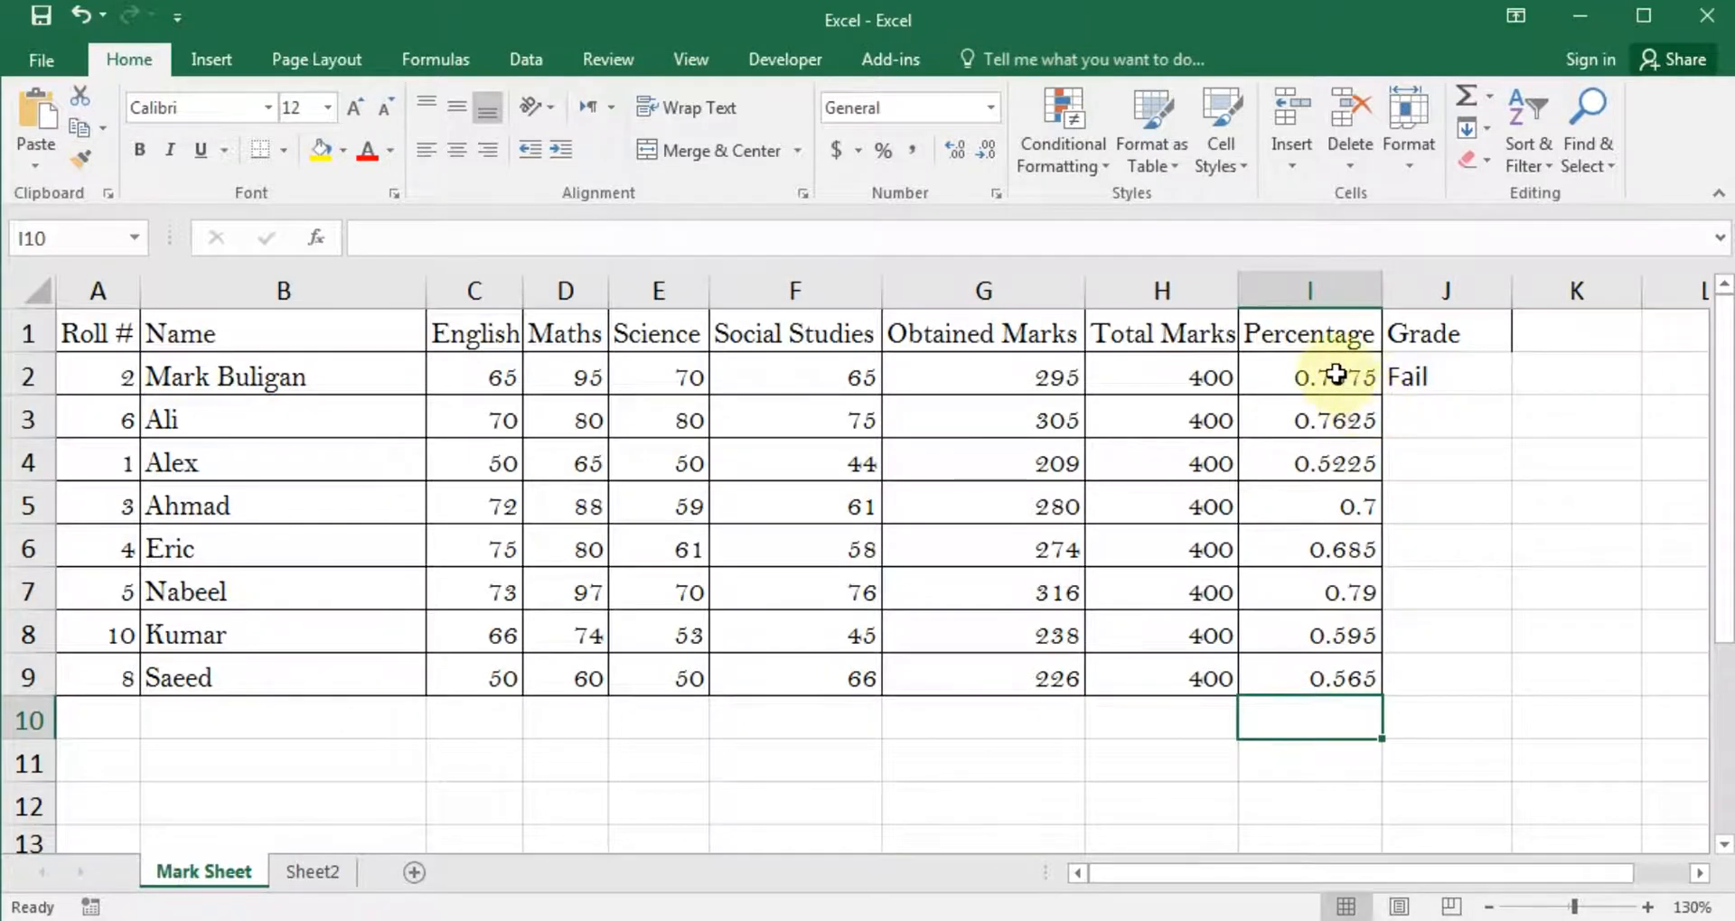
double_click(1335, 374)
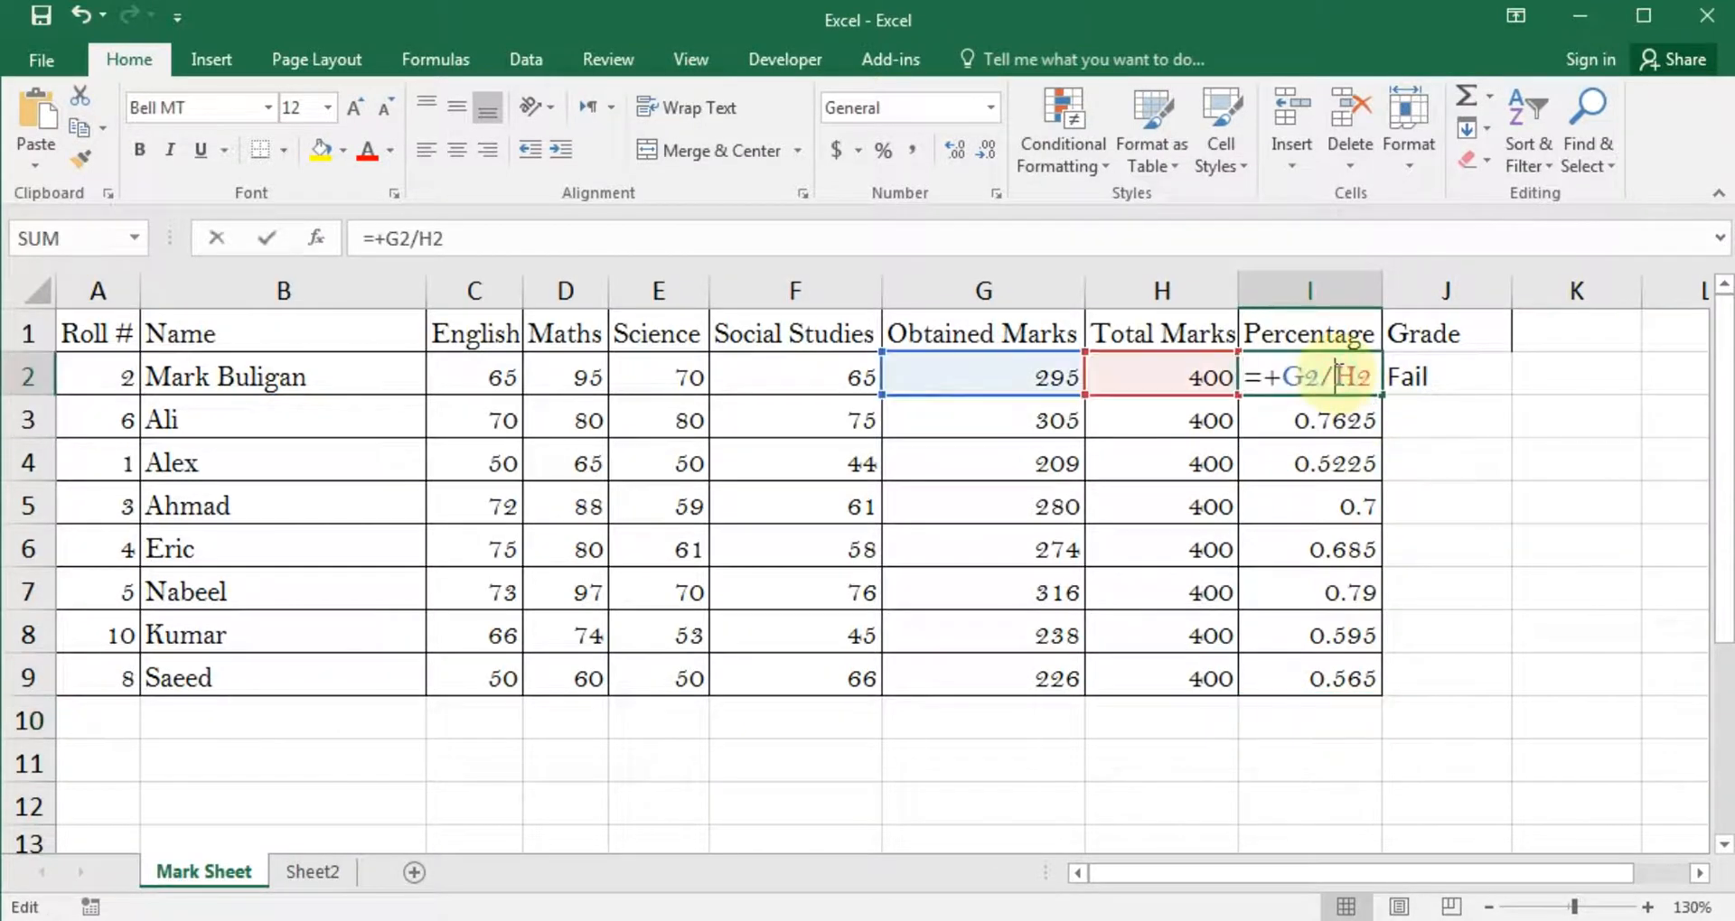
key("Escape")
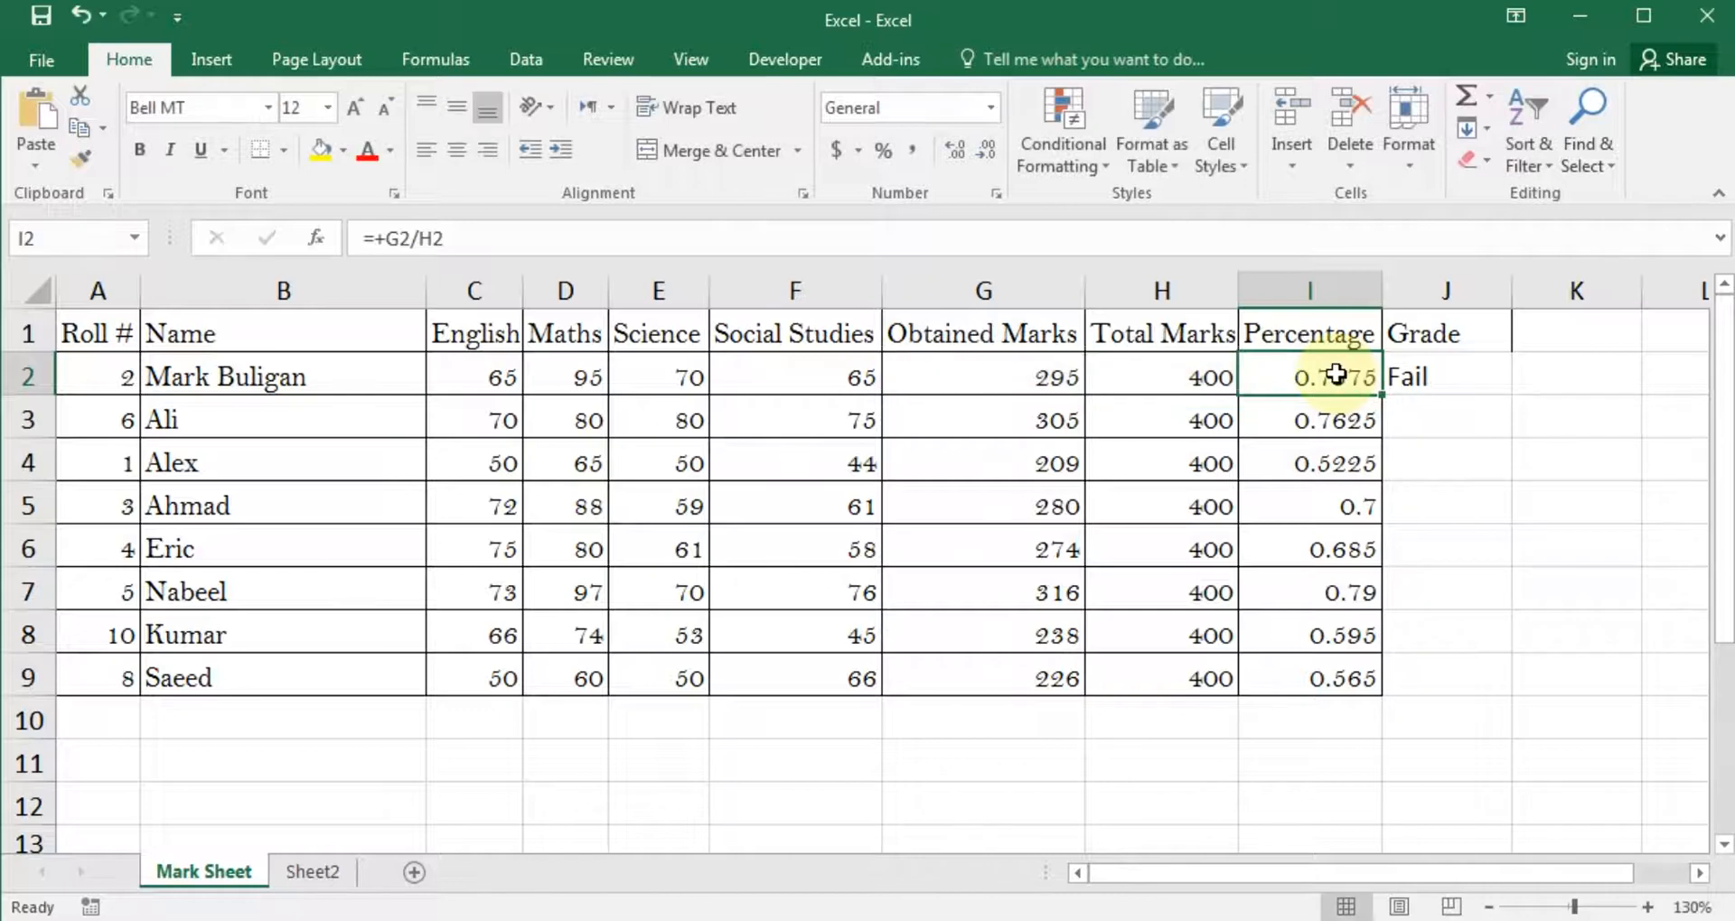
key("Down")
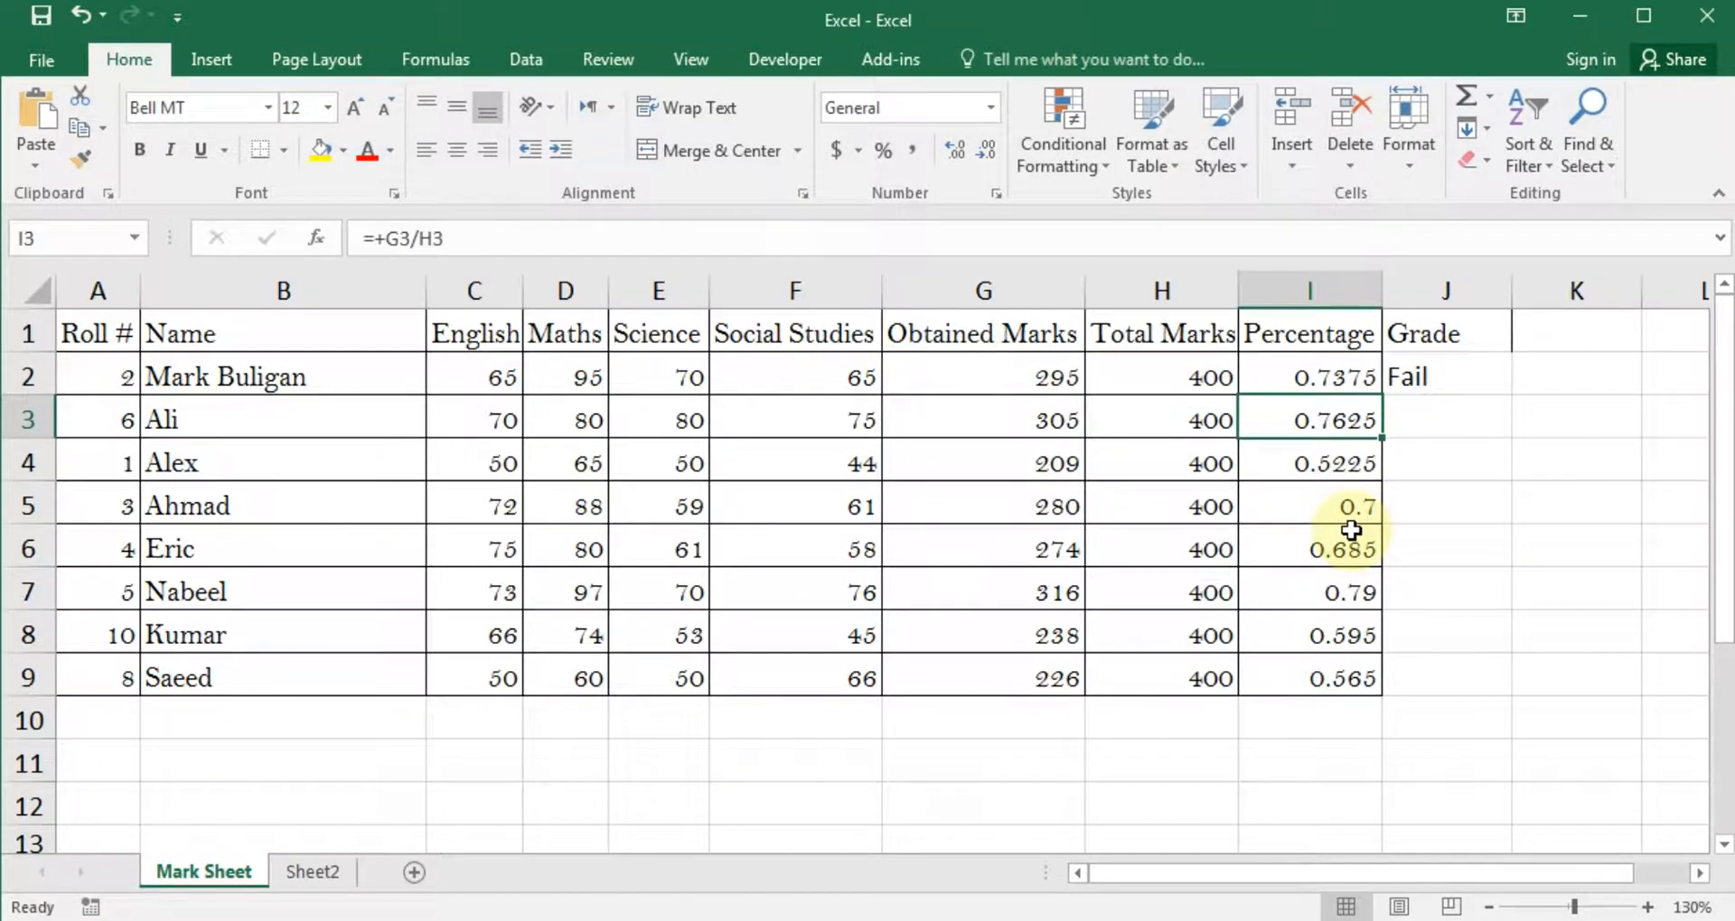
key("Up")
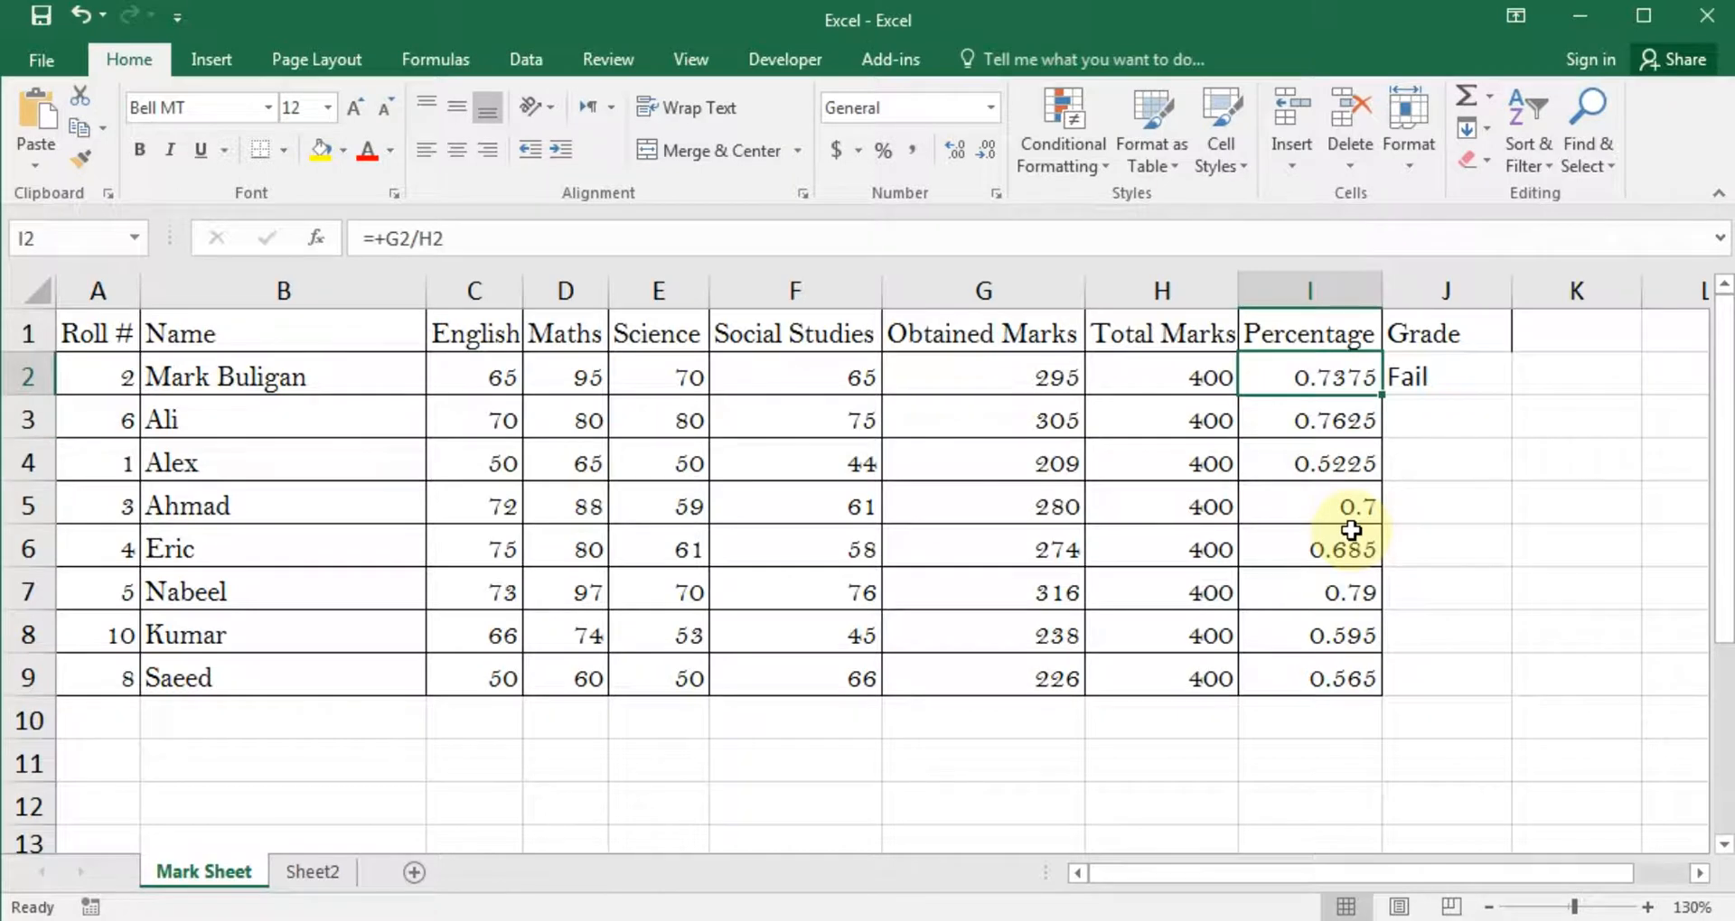
key("F2")
key("ctrl+Return")
left_click(1341, 422)
left_click(1333, 542)
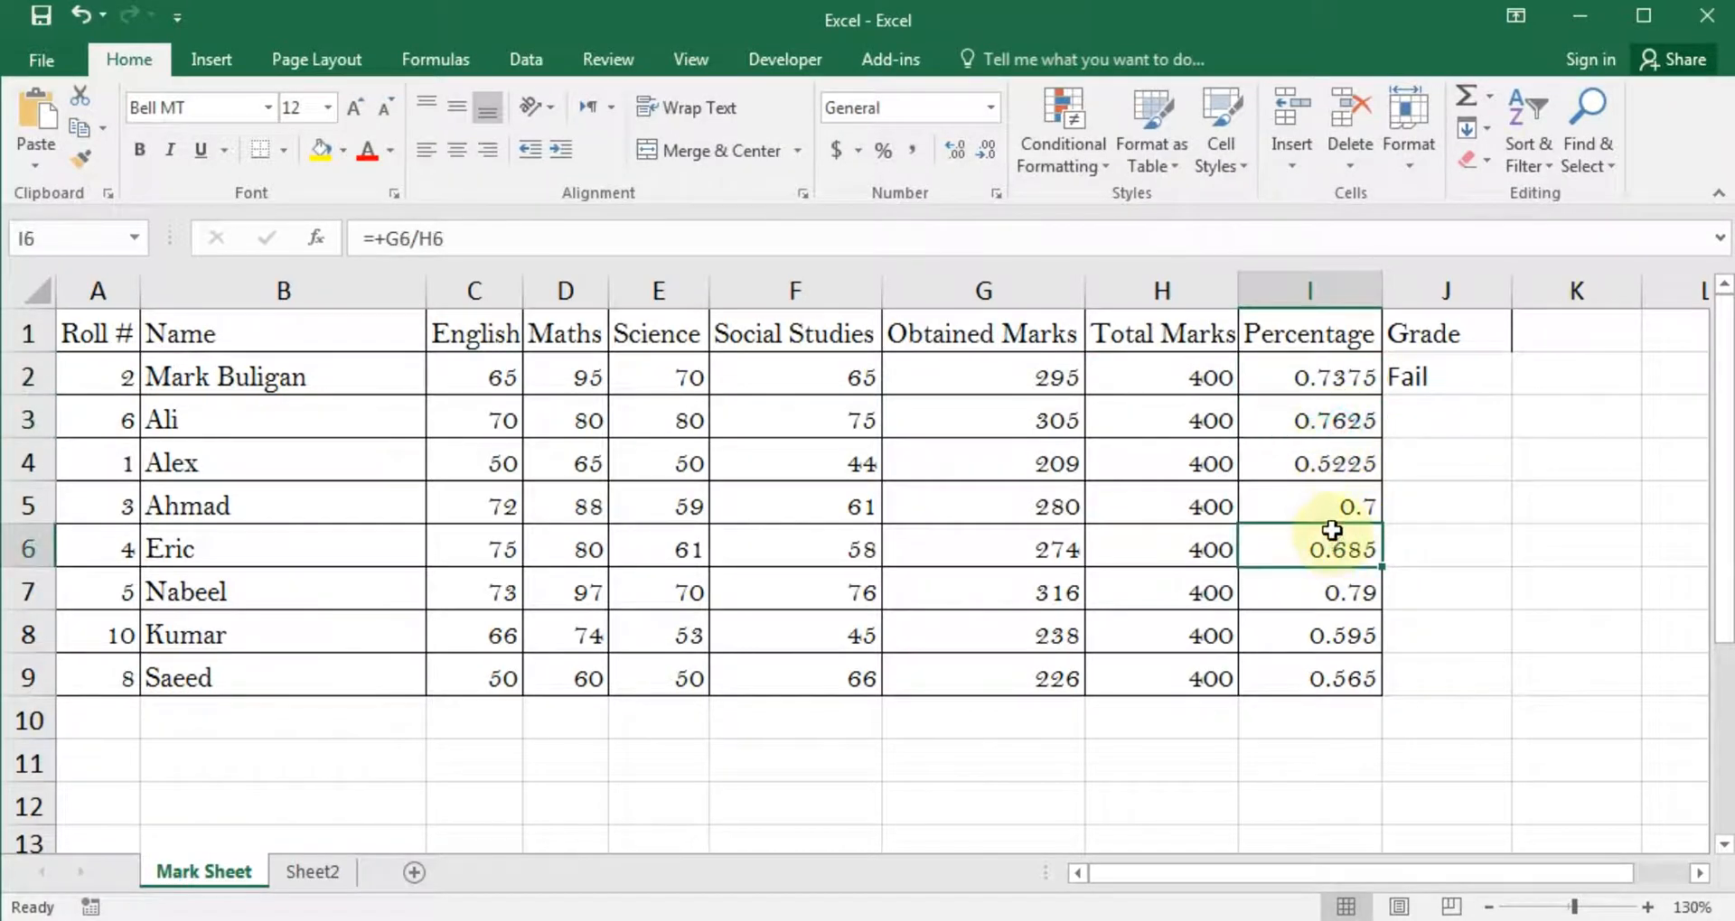
- Change the Percentage formula in I2 to =+G2/H2*100 and fill it down to I9
left_click(1335, 376)
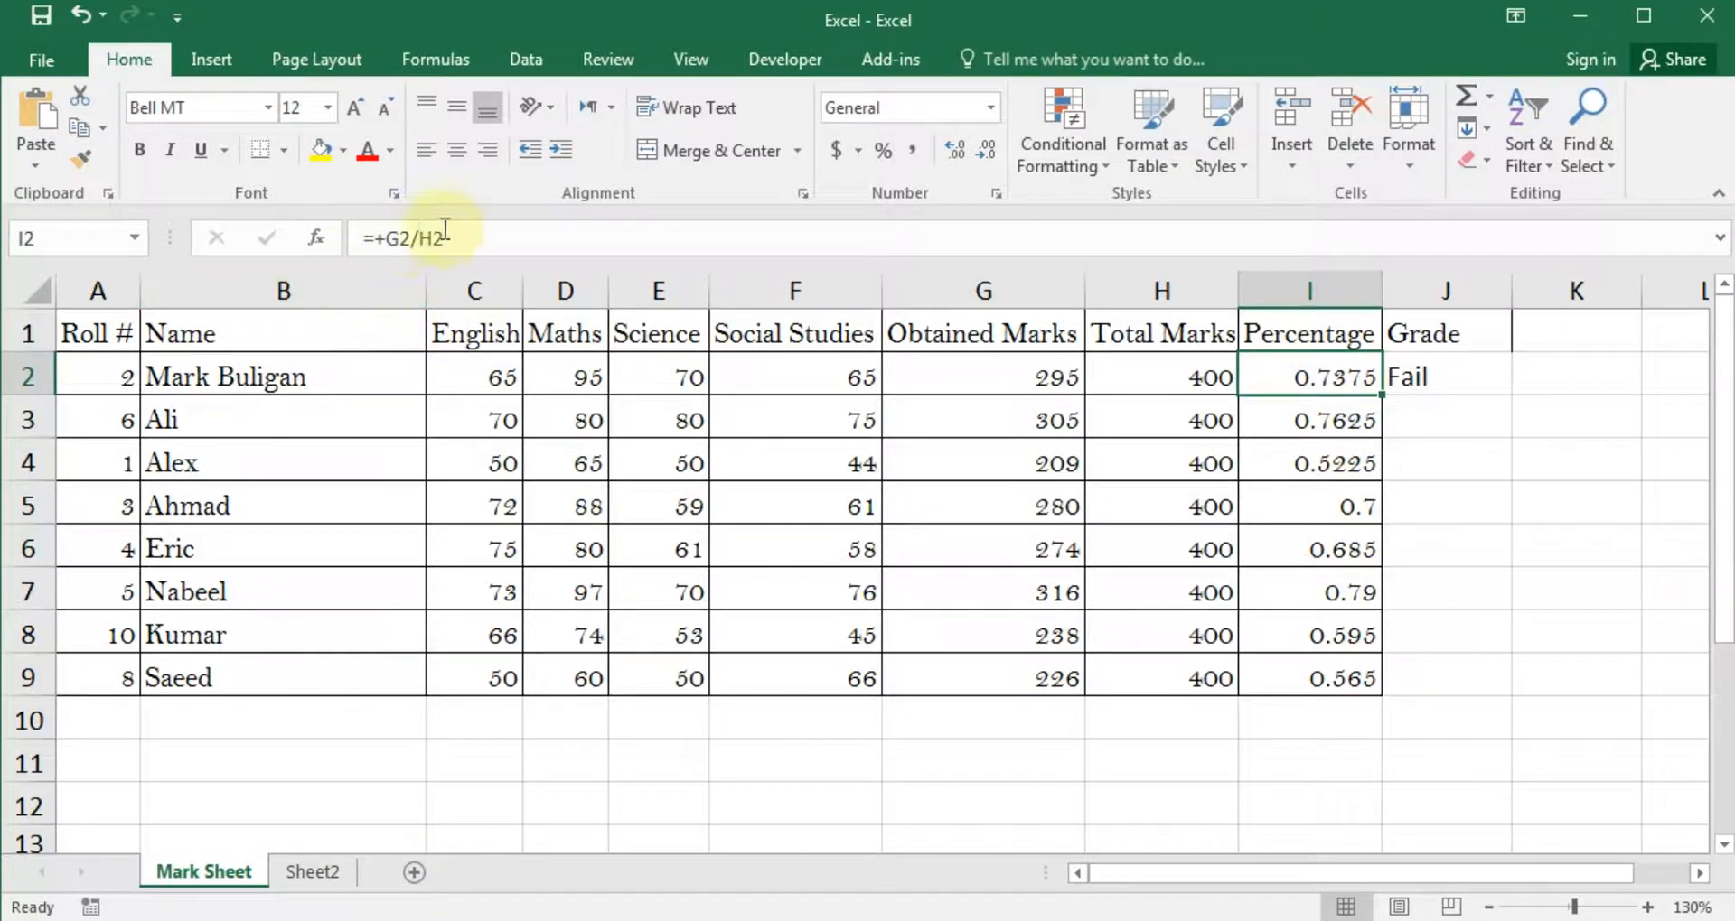
left_click(492, 237)
left_click_drag(493, 237, 365, 234)
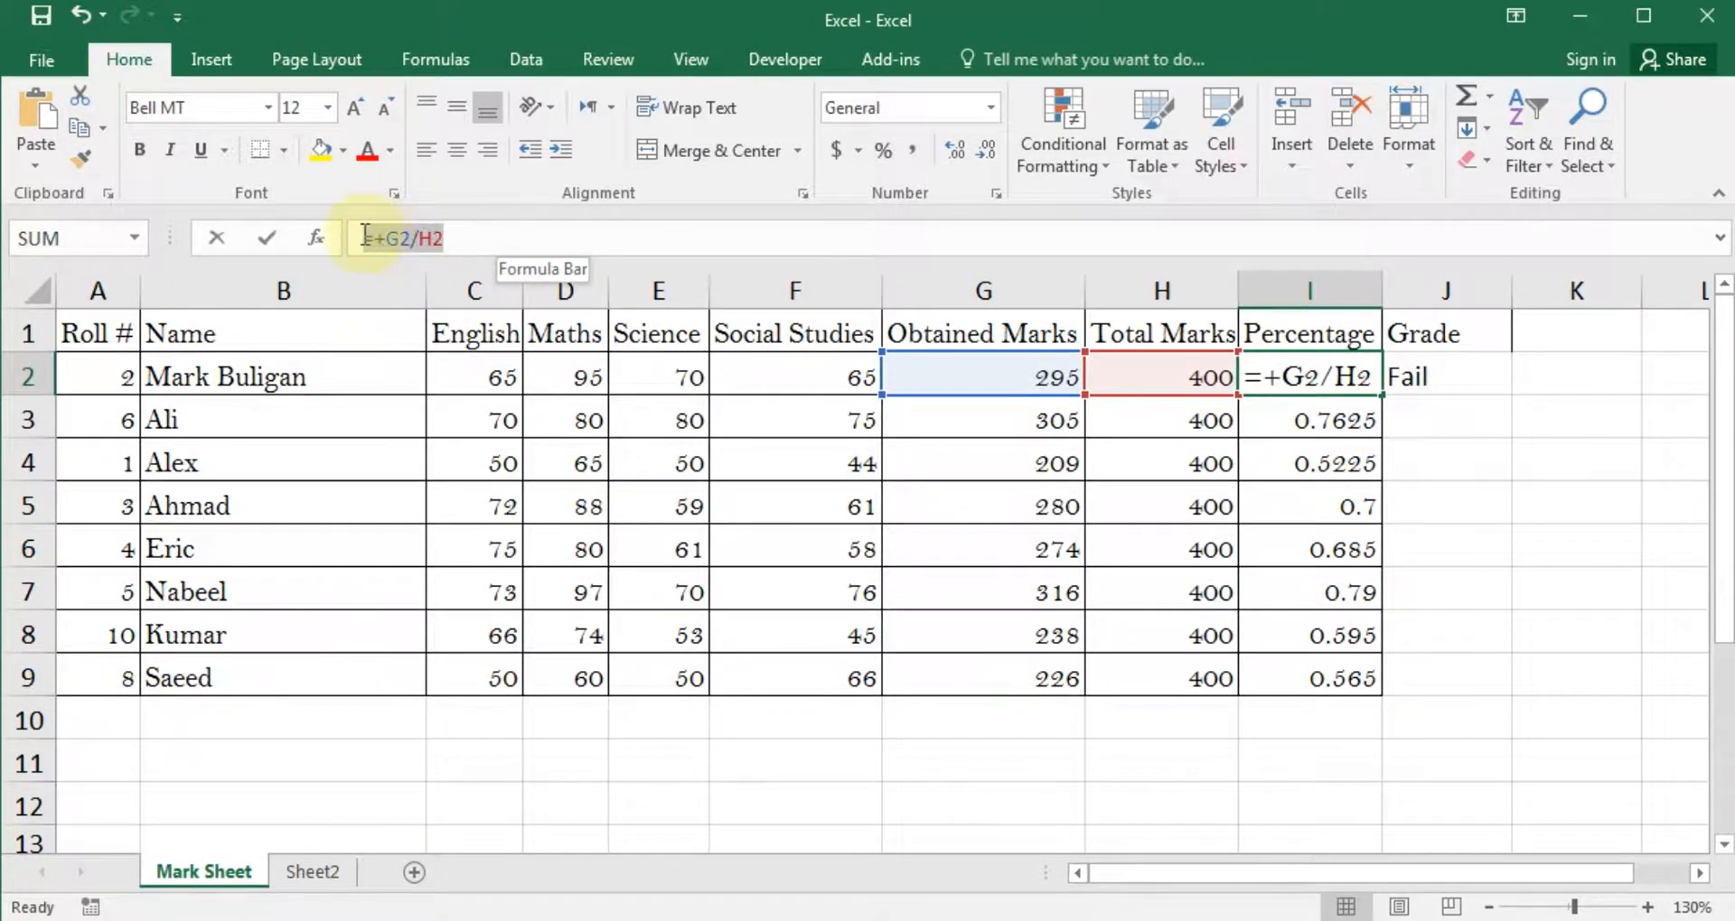
left_click(478, 233)
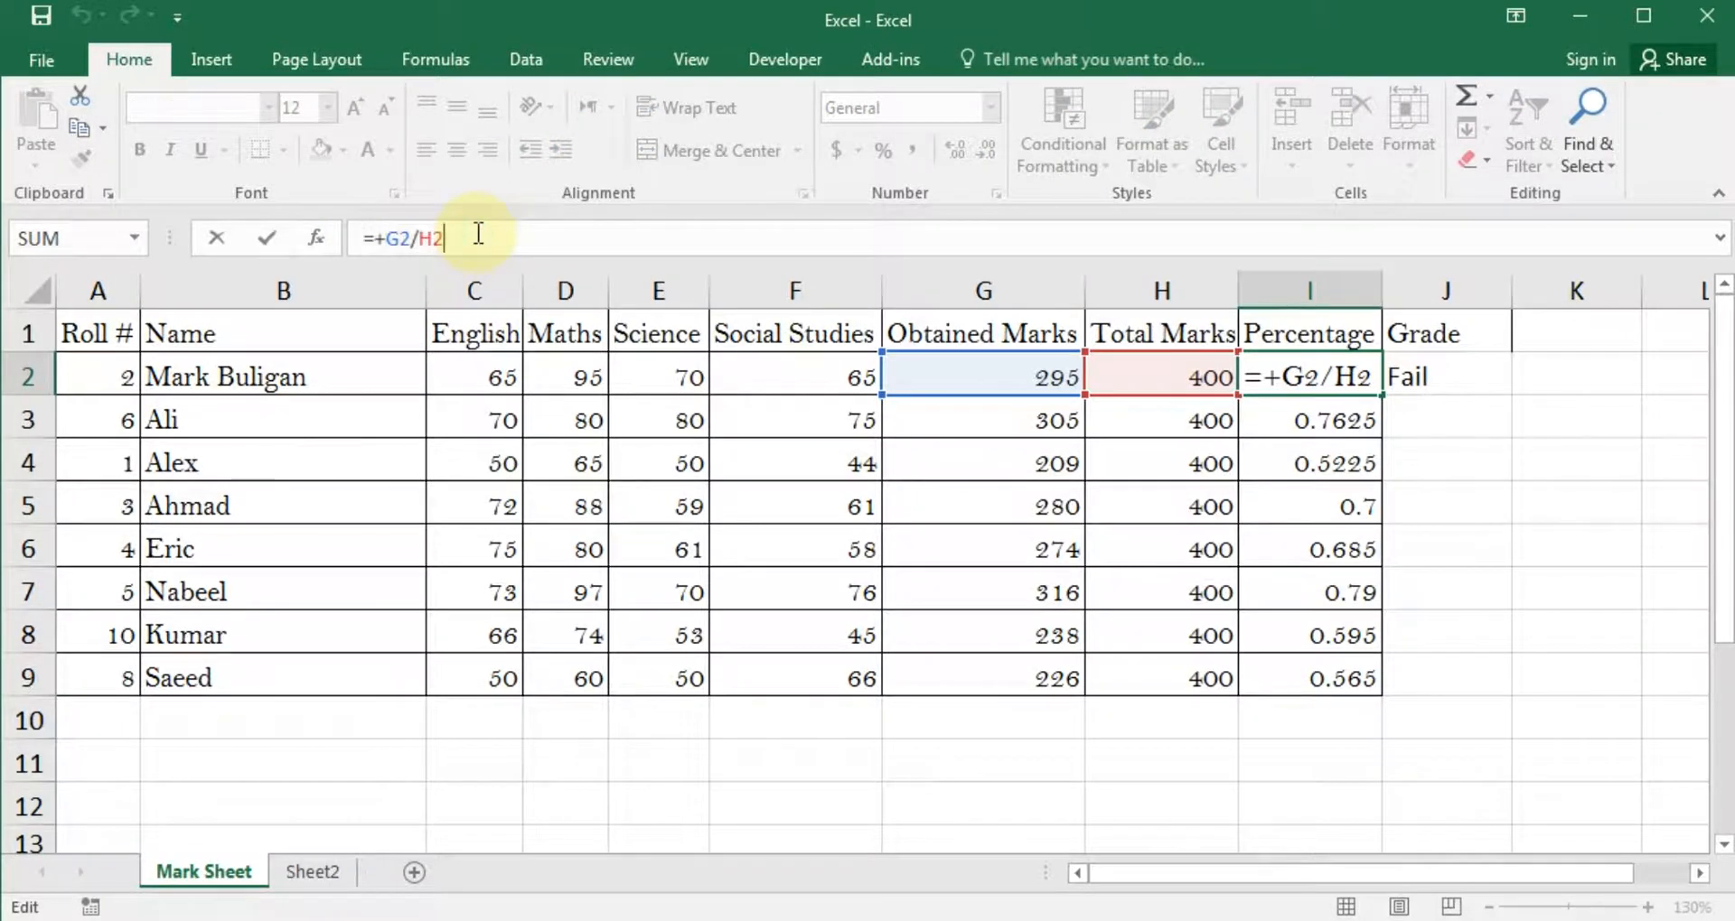
type("*")
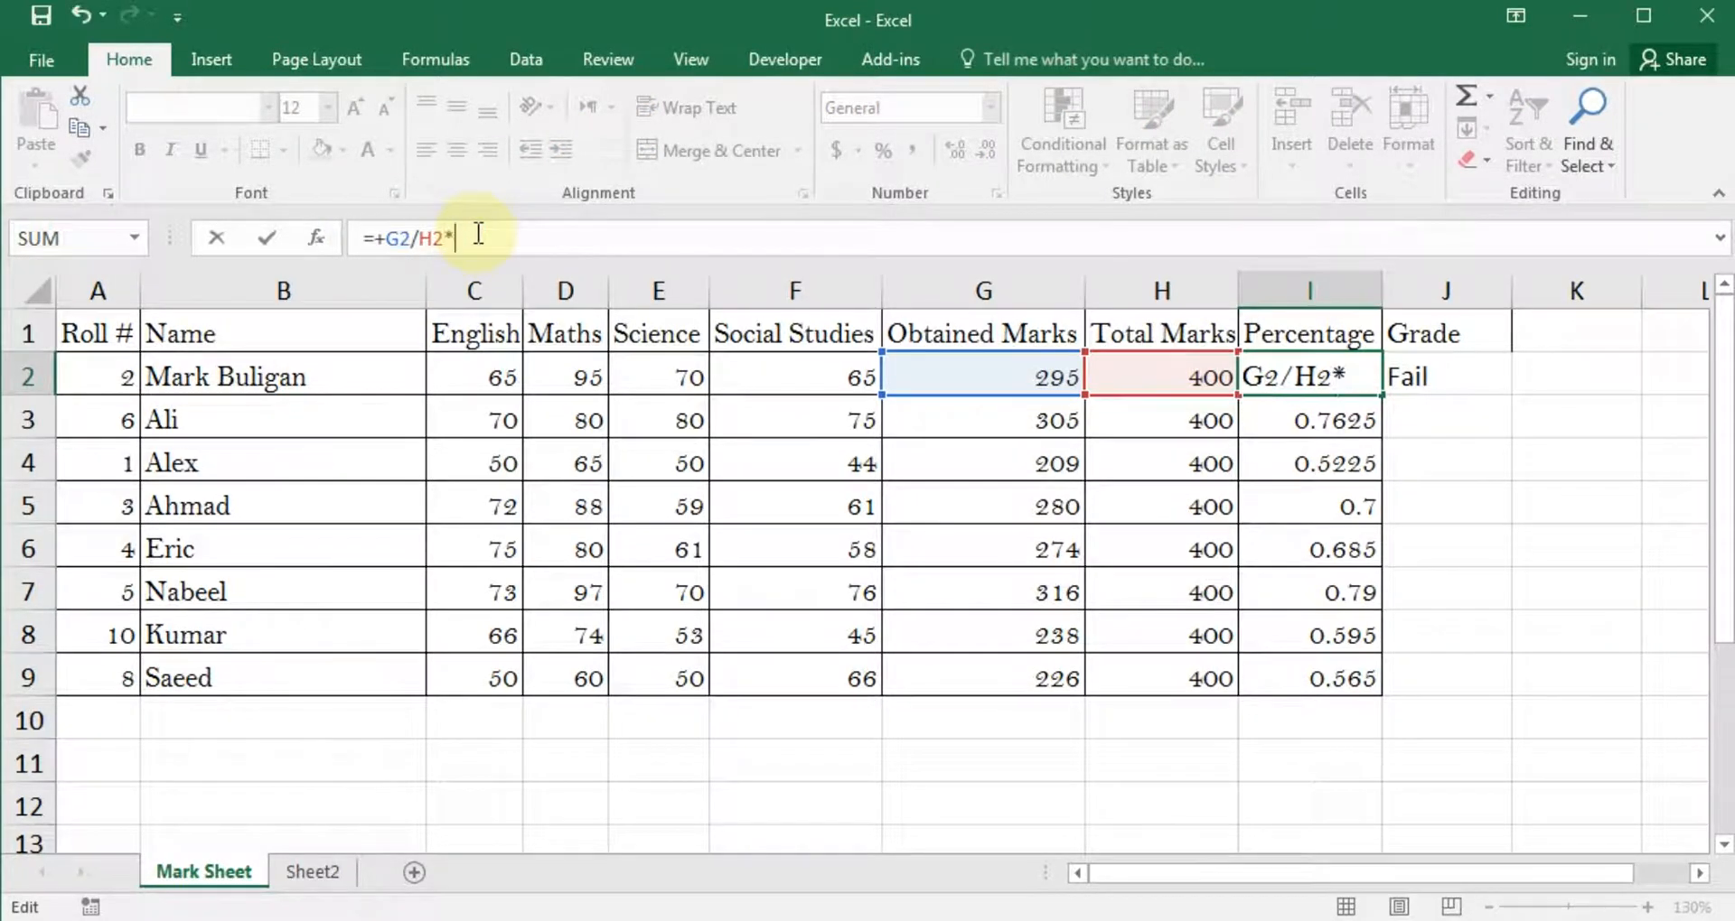
type("100")
key("Return")
key("Up")
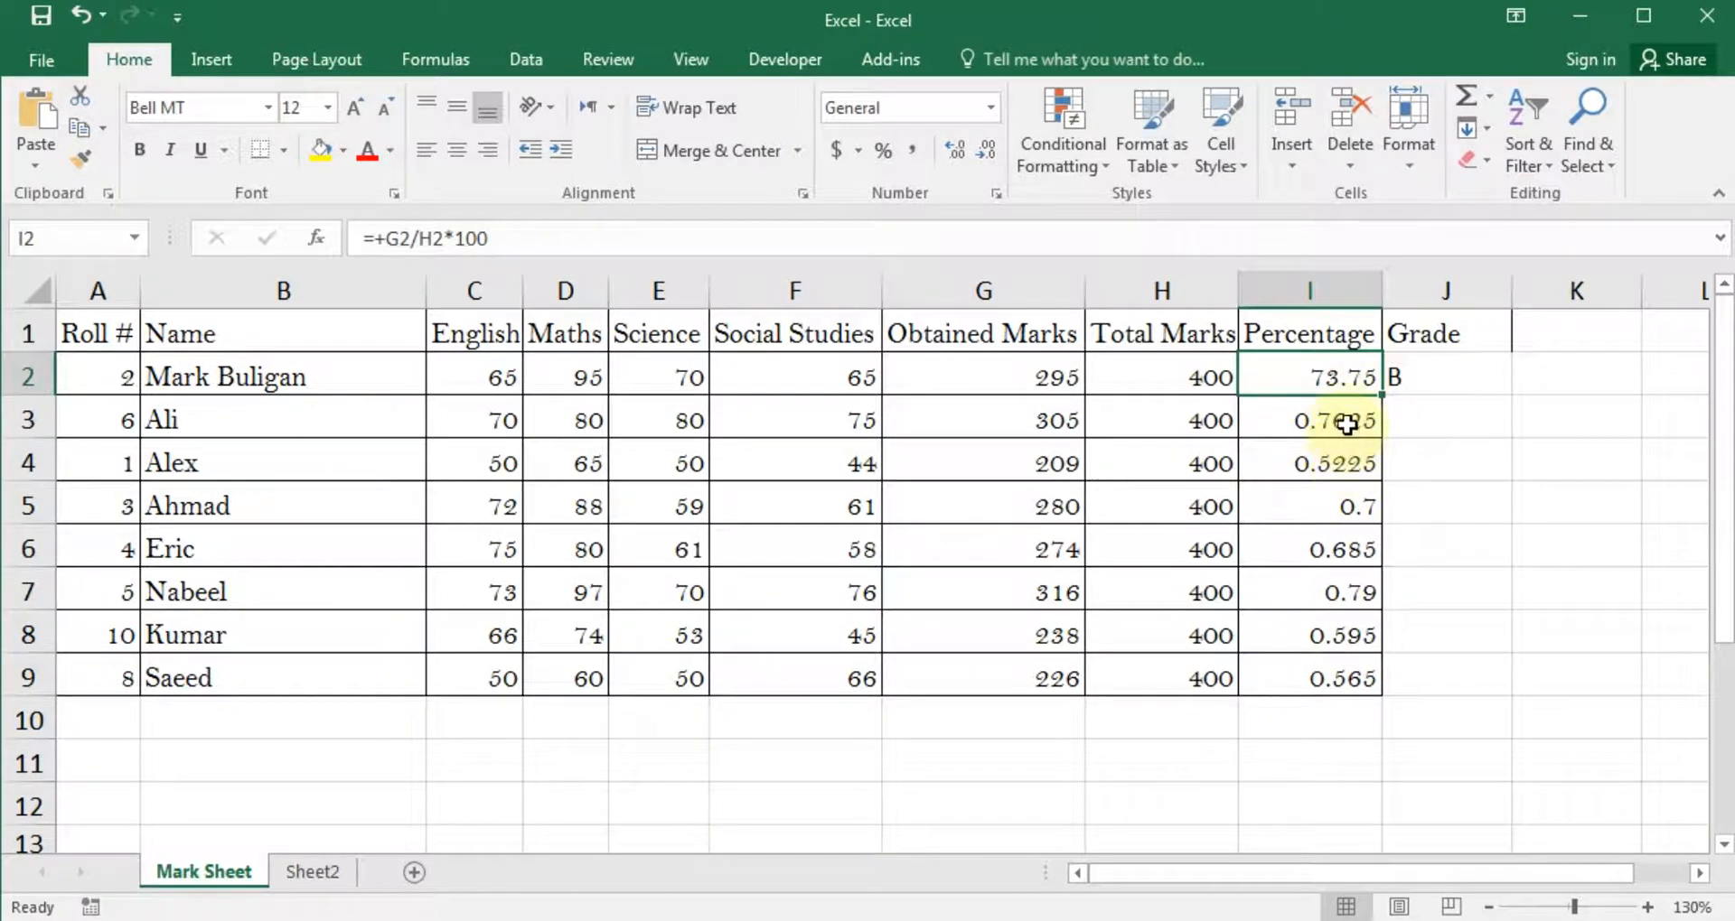
left_click_drag(1383, 396, 1347, 684)
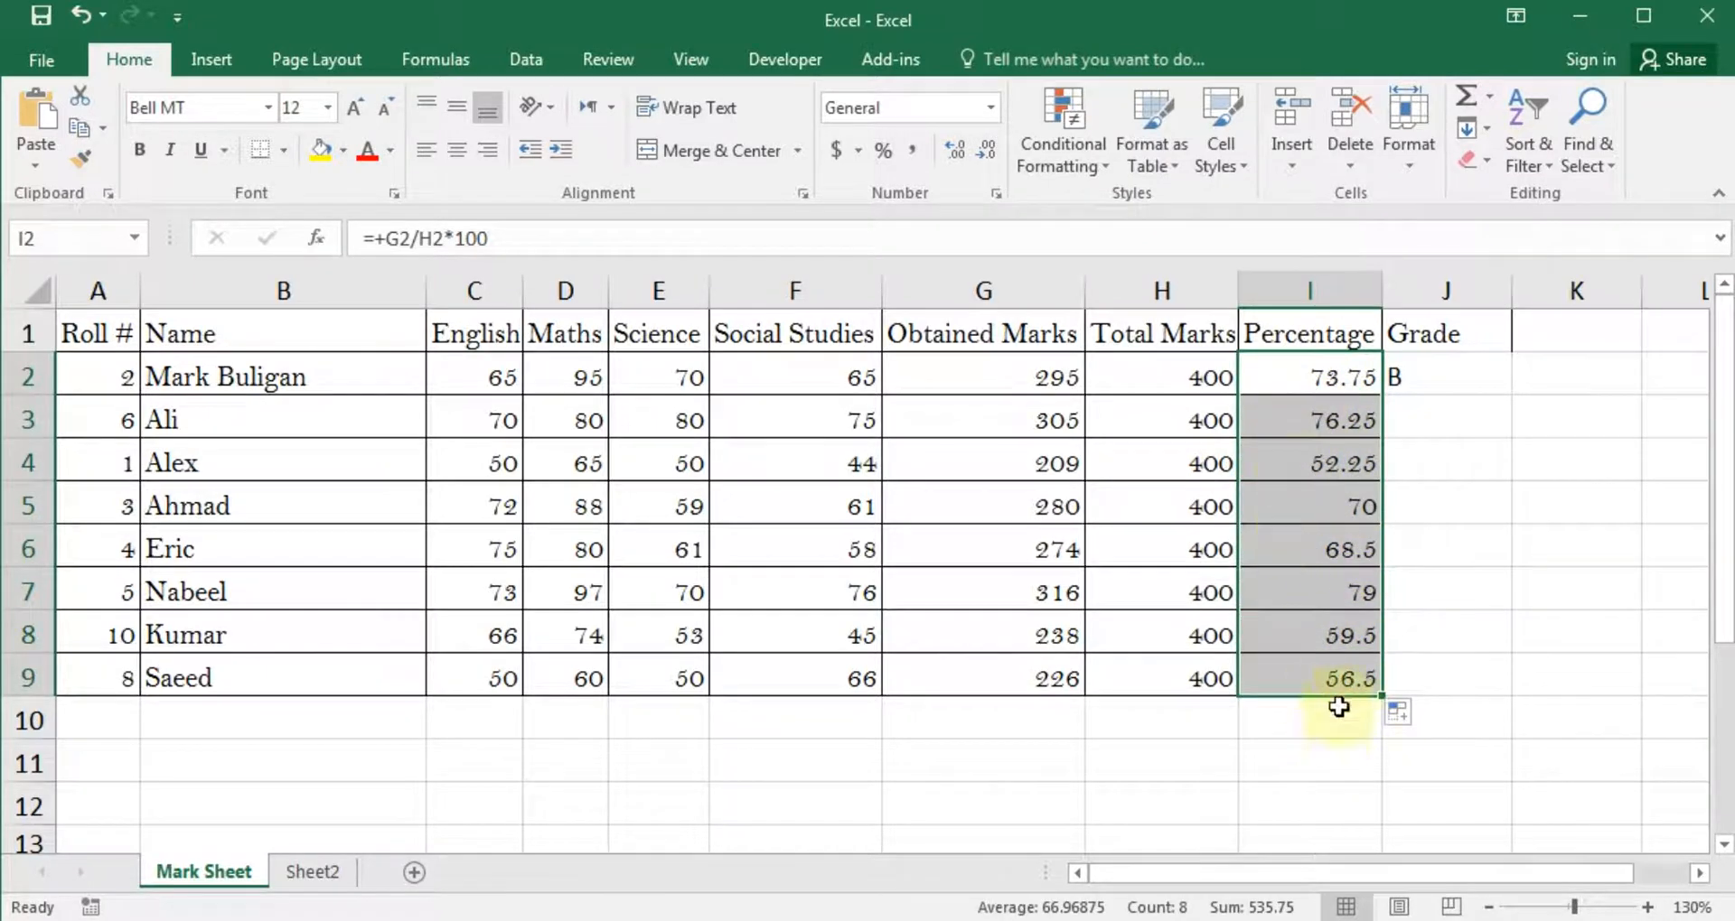
- Fill the nested IF grade formula in J2 down through J9
left_click(1440, 374)
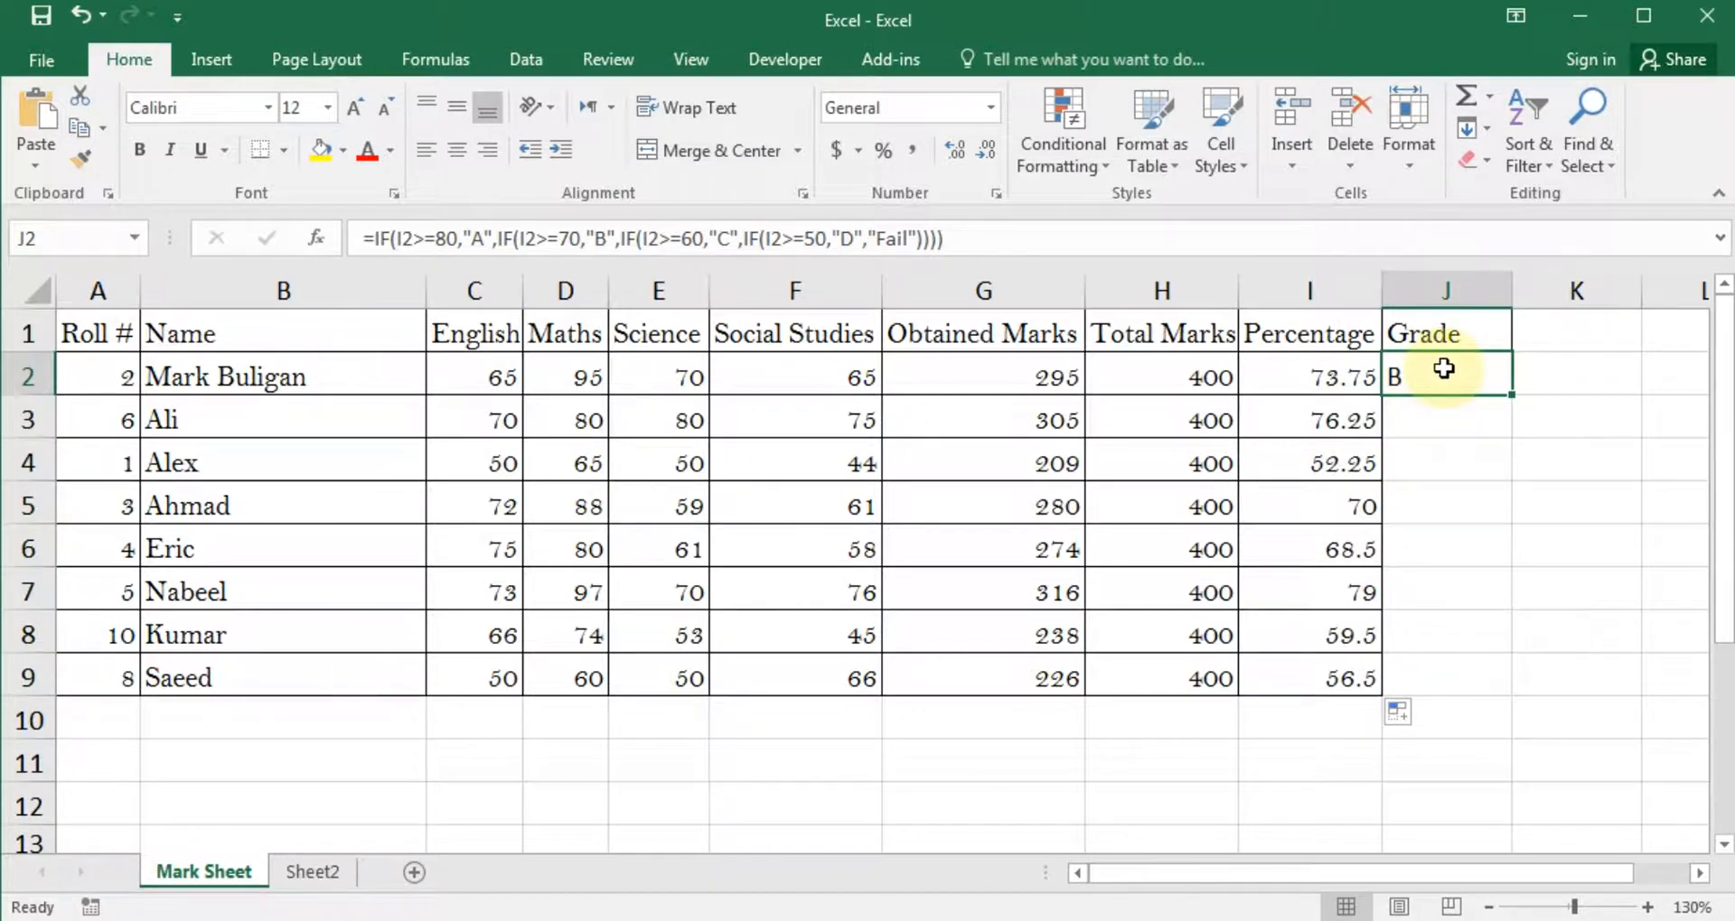
left_click_drag(1335, 422, 1320, 686)
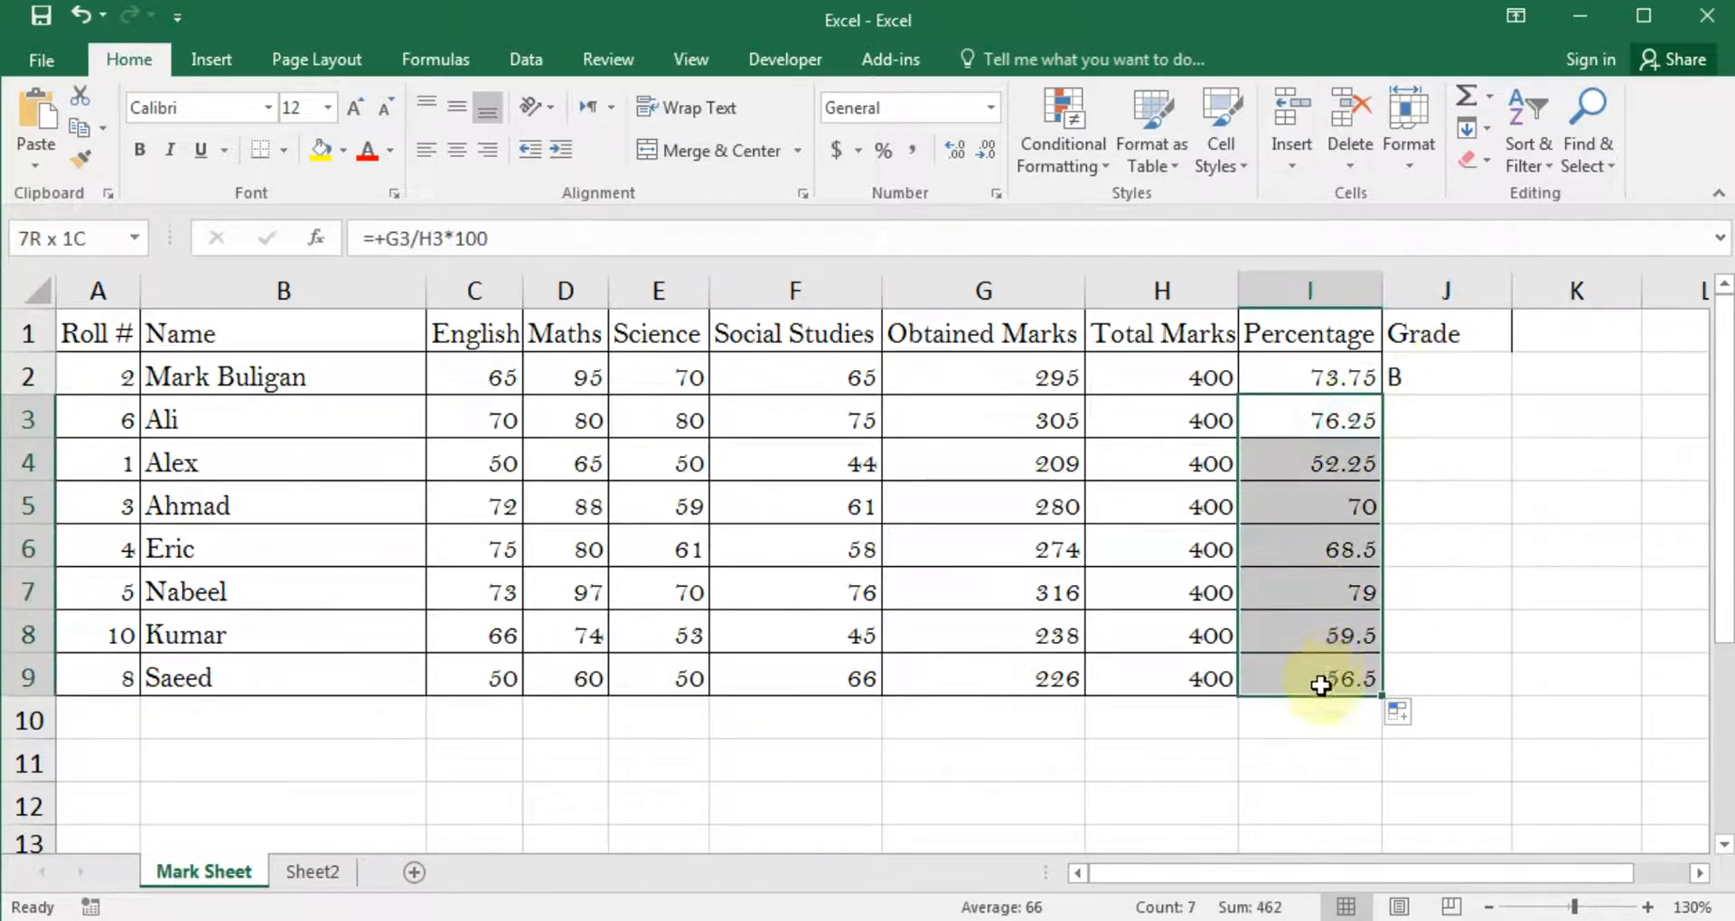
left_click(1437, 424)
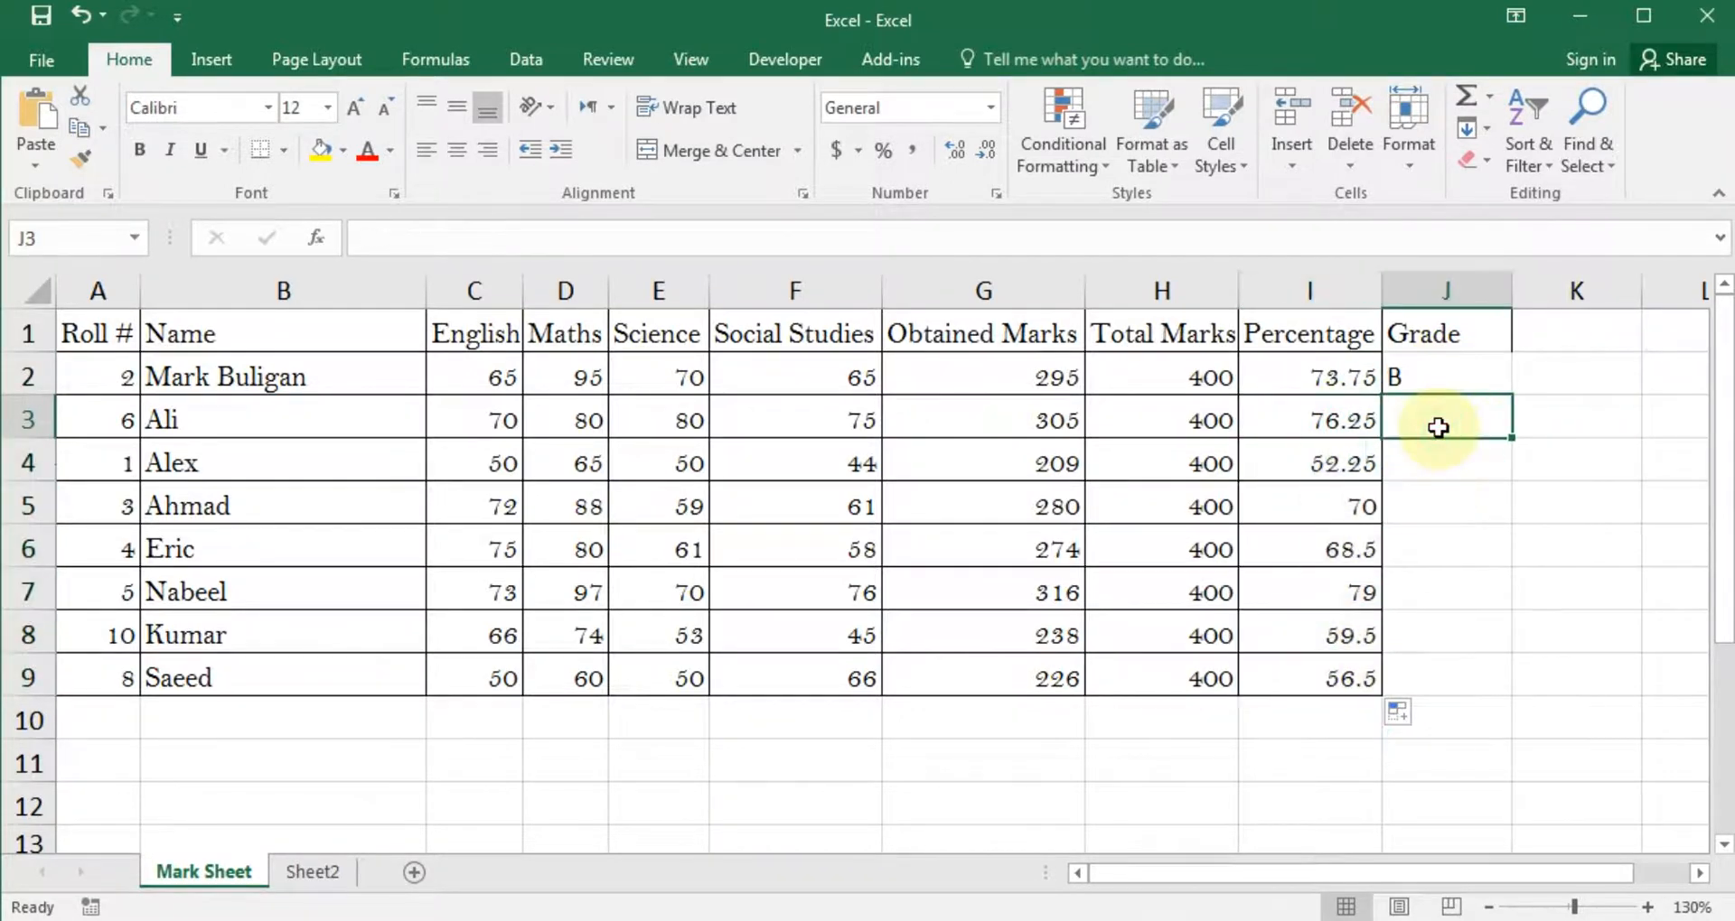
left_click(1438, 378)
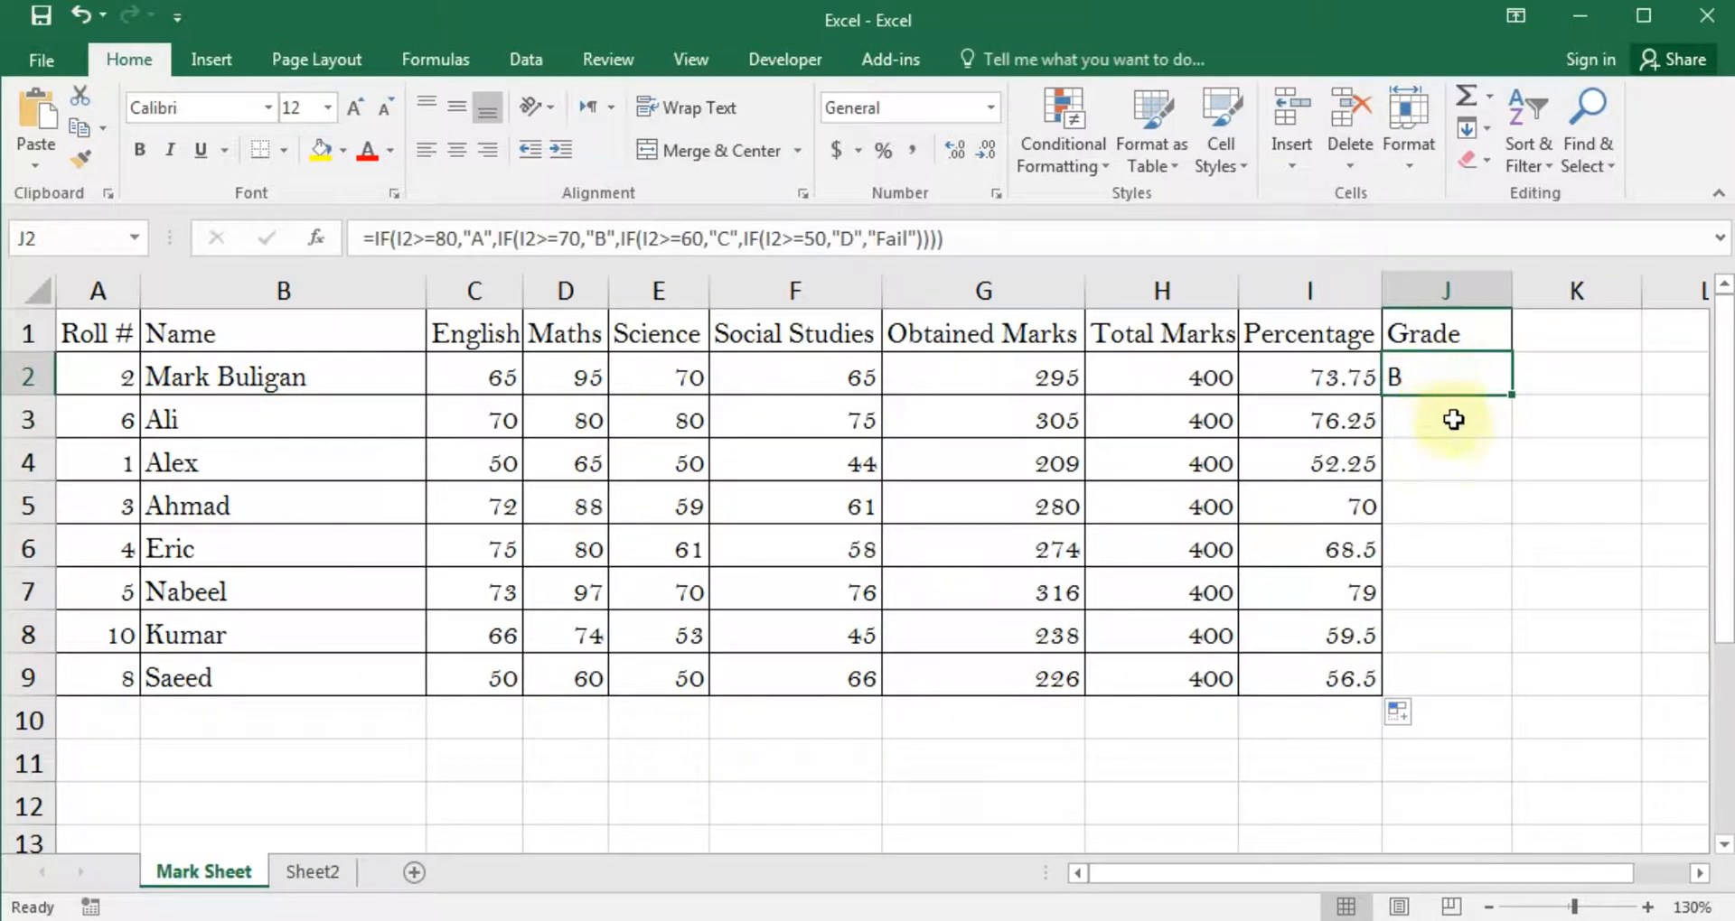
left_click_drag(1513, 399, 1467, 702)
left_click(1313, 771)
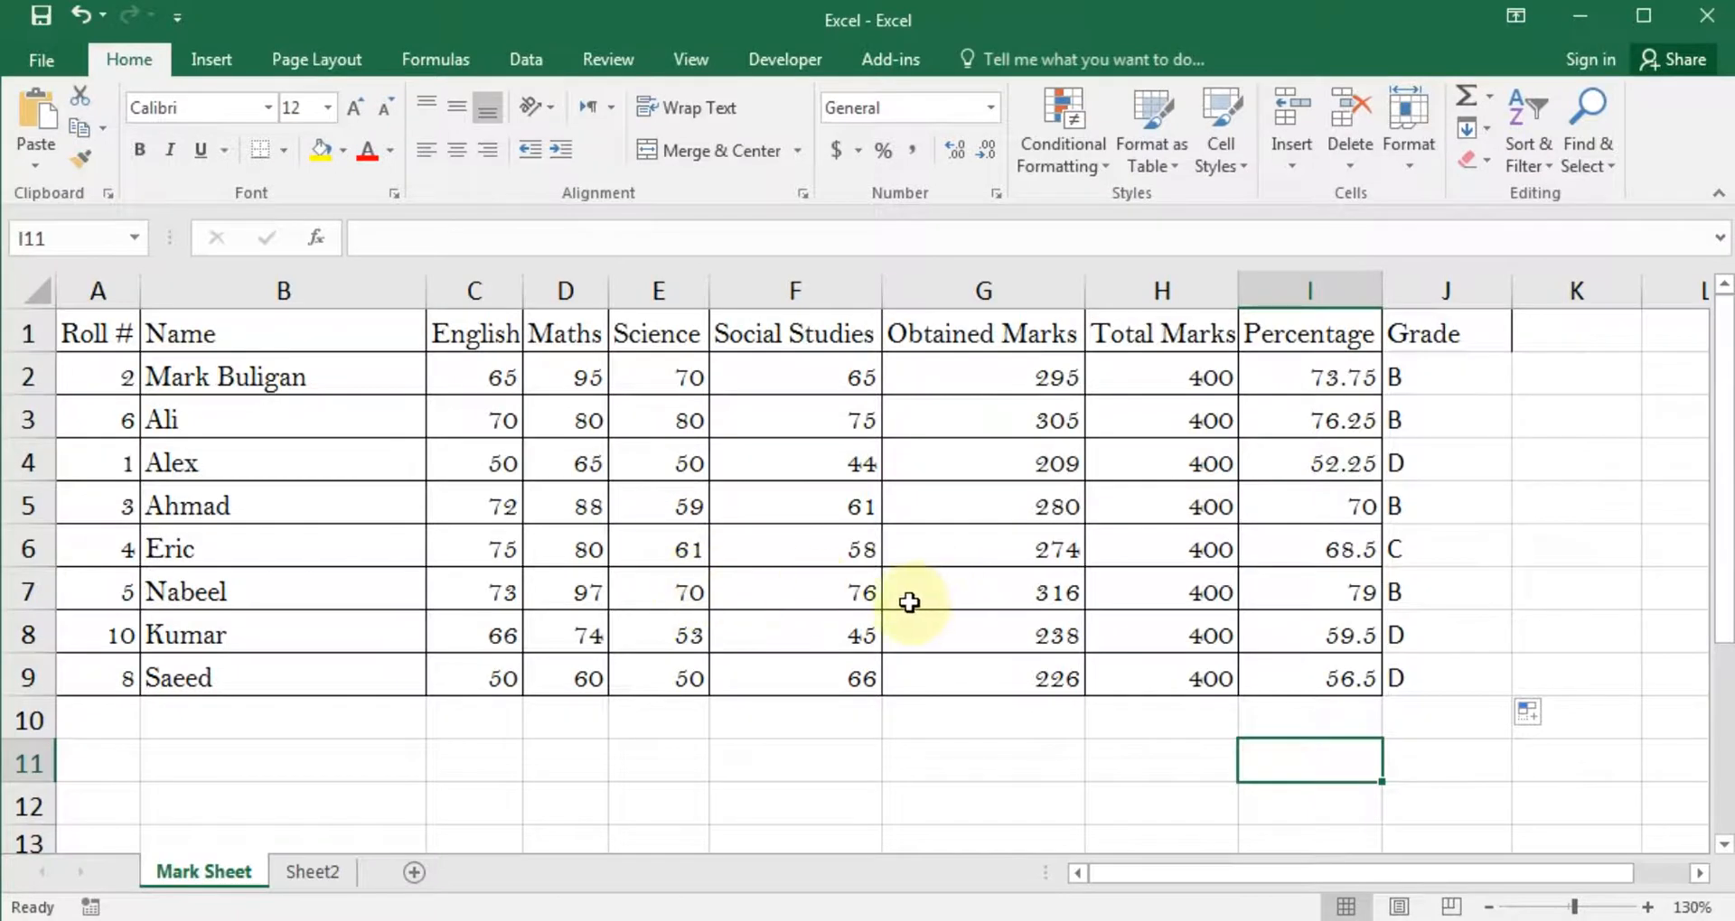
- Change the row 3 student's English mark to 80 and Science mark to 95
left_click(502, 418)
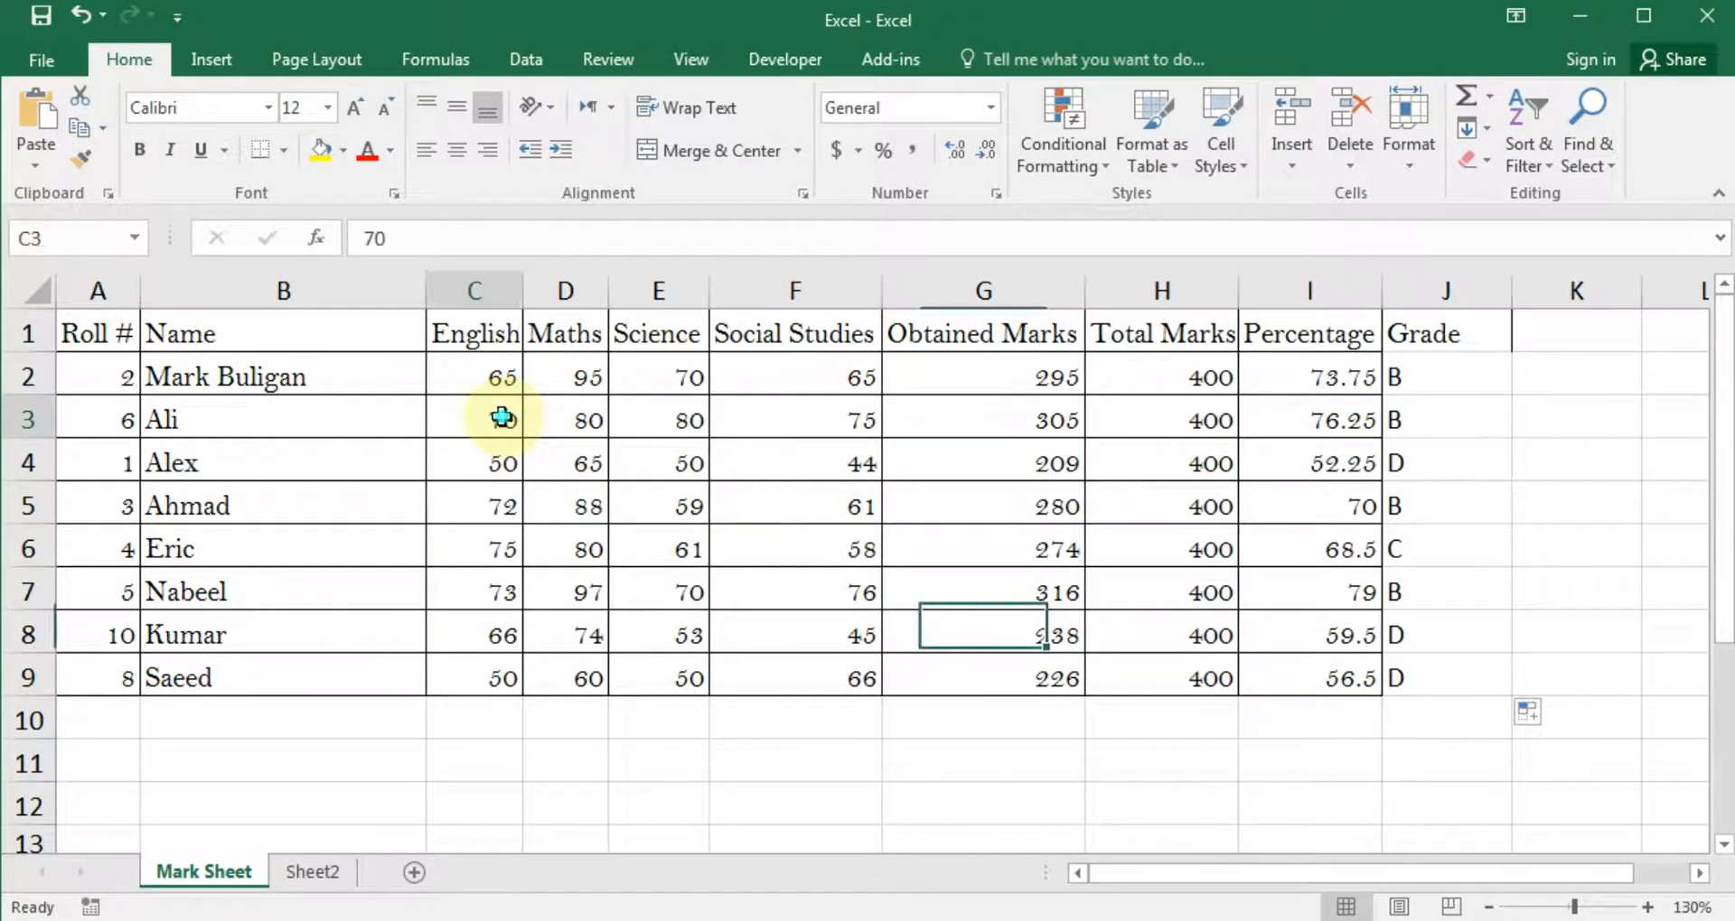
type("80")
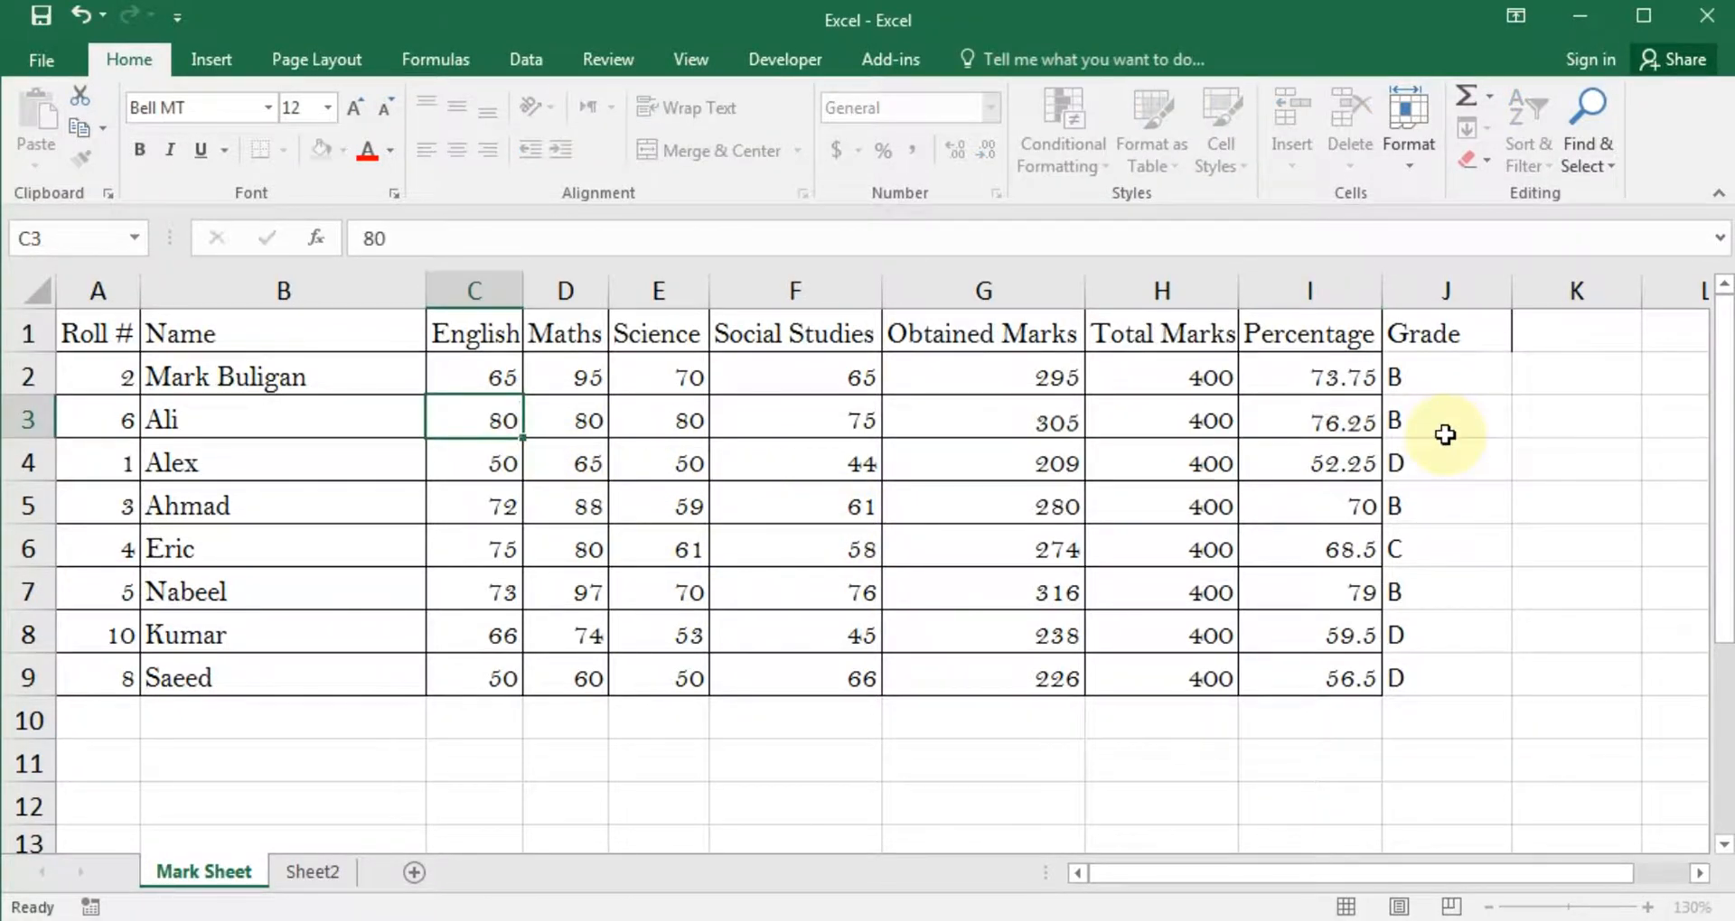
key("Tab")
key("Tab")
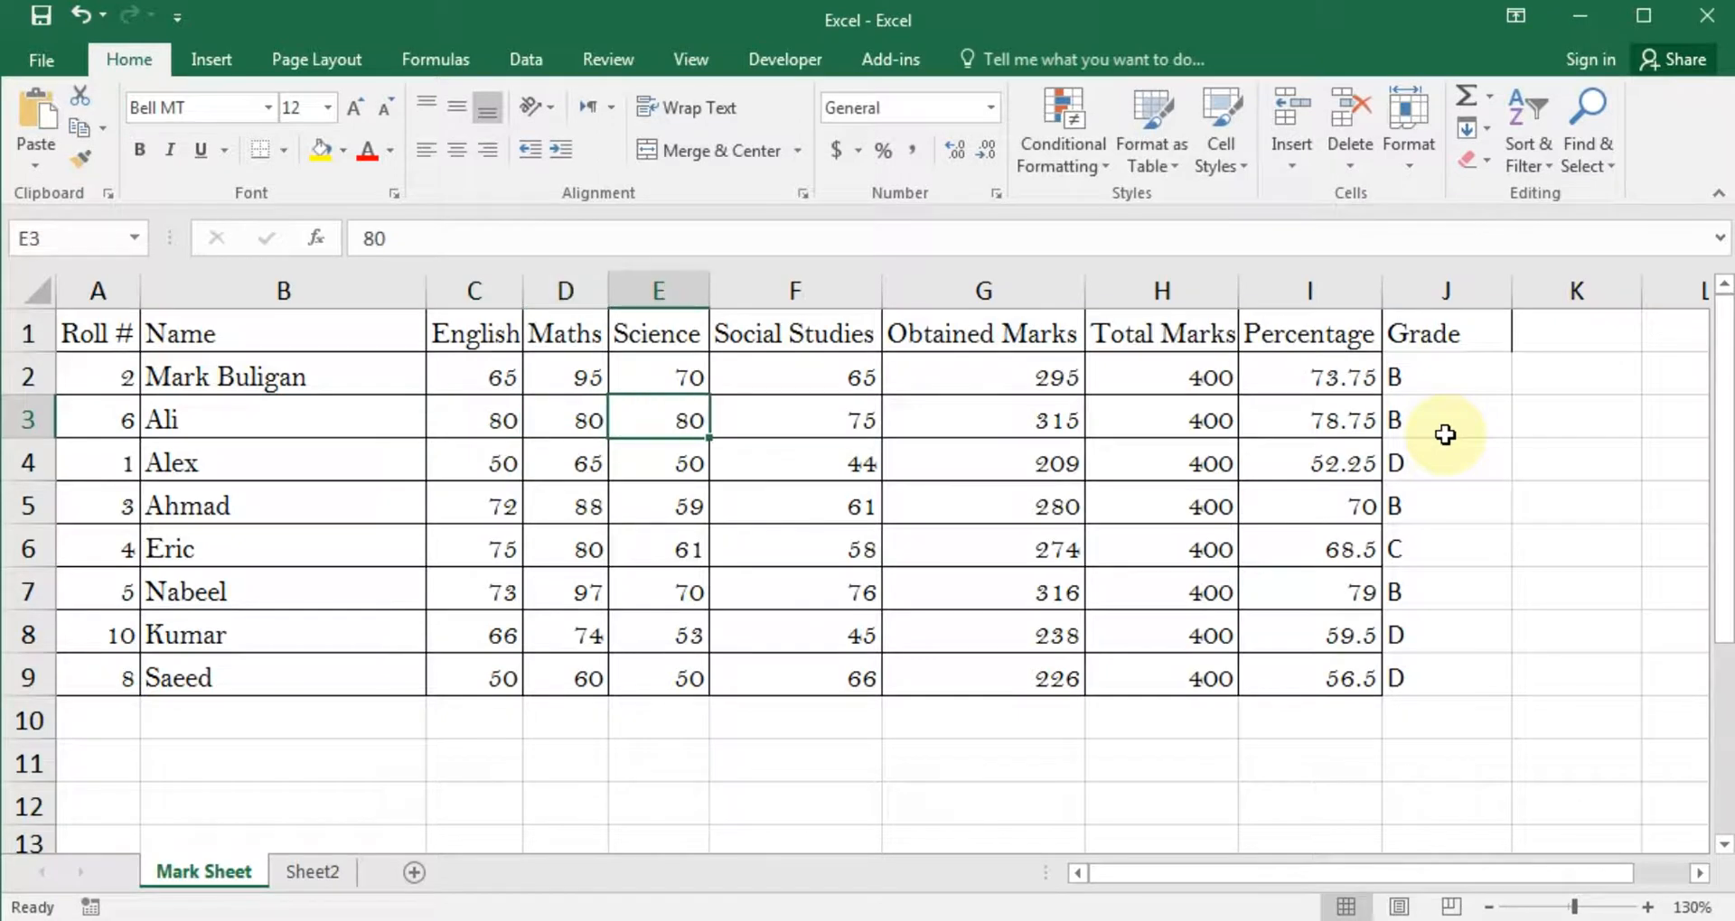
type("95")
key("Return")
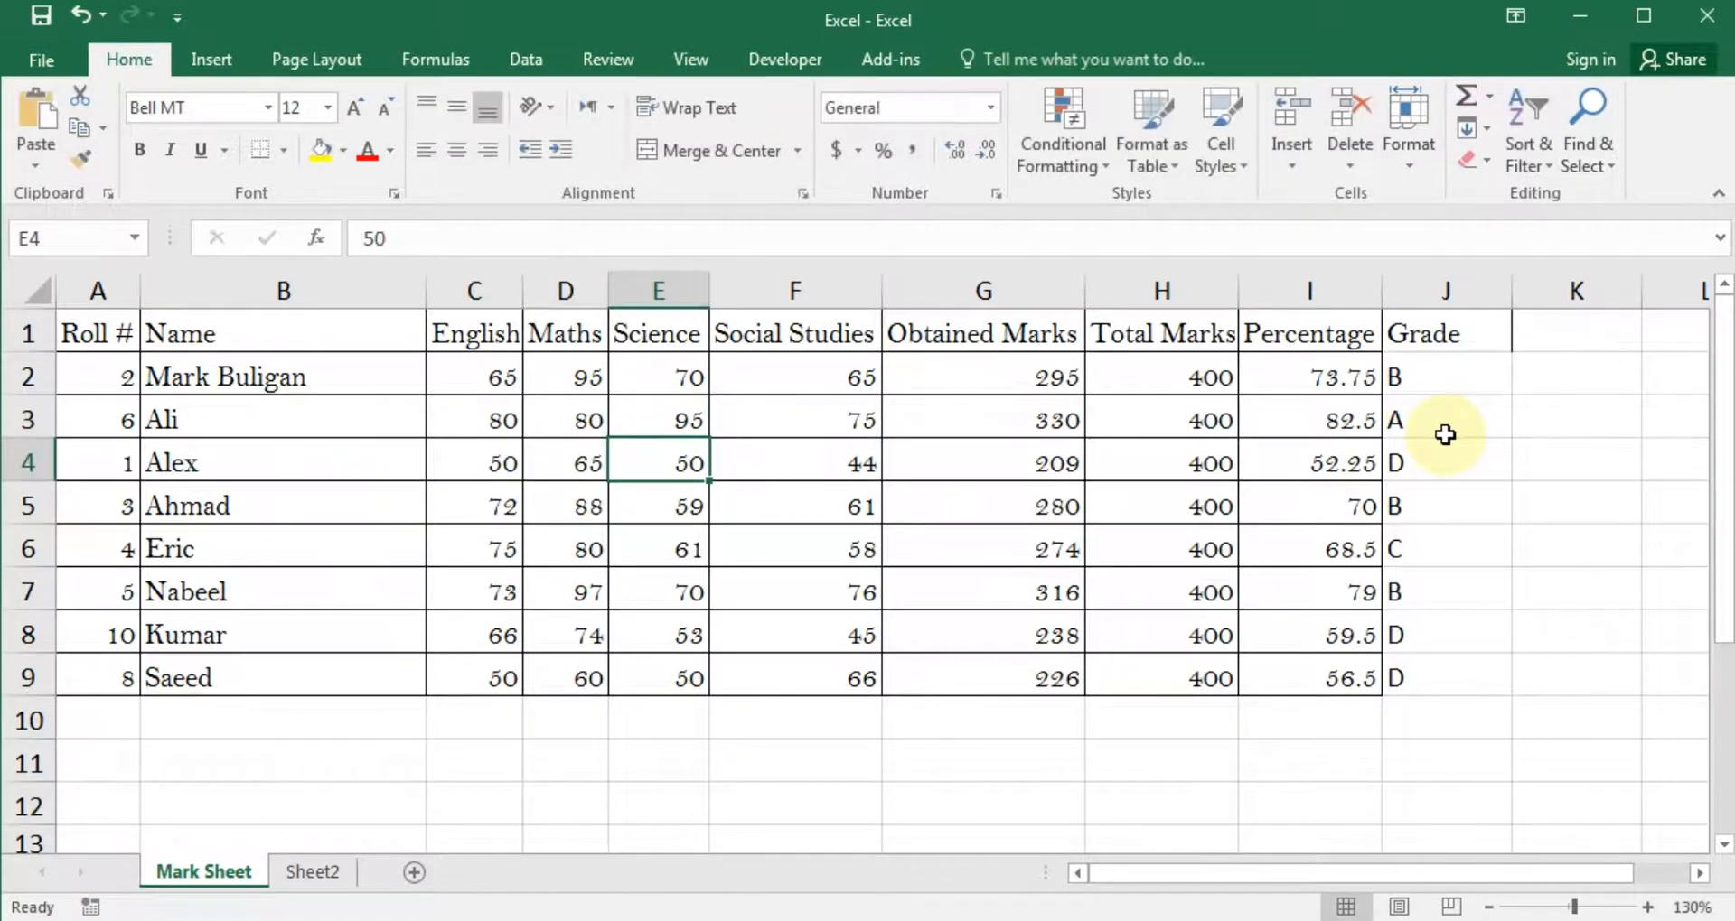
- Review the Grade results in J2 through J9 and their nested IF formulas
left_click(1445, 435)
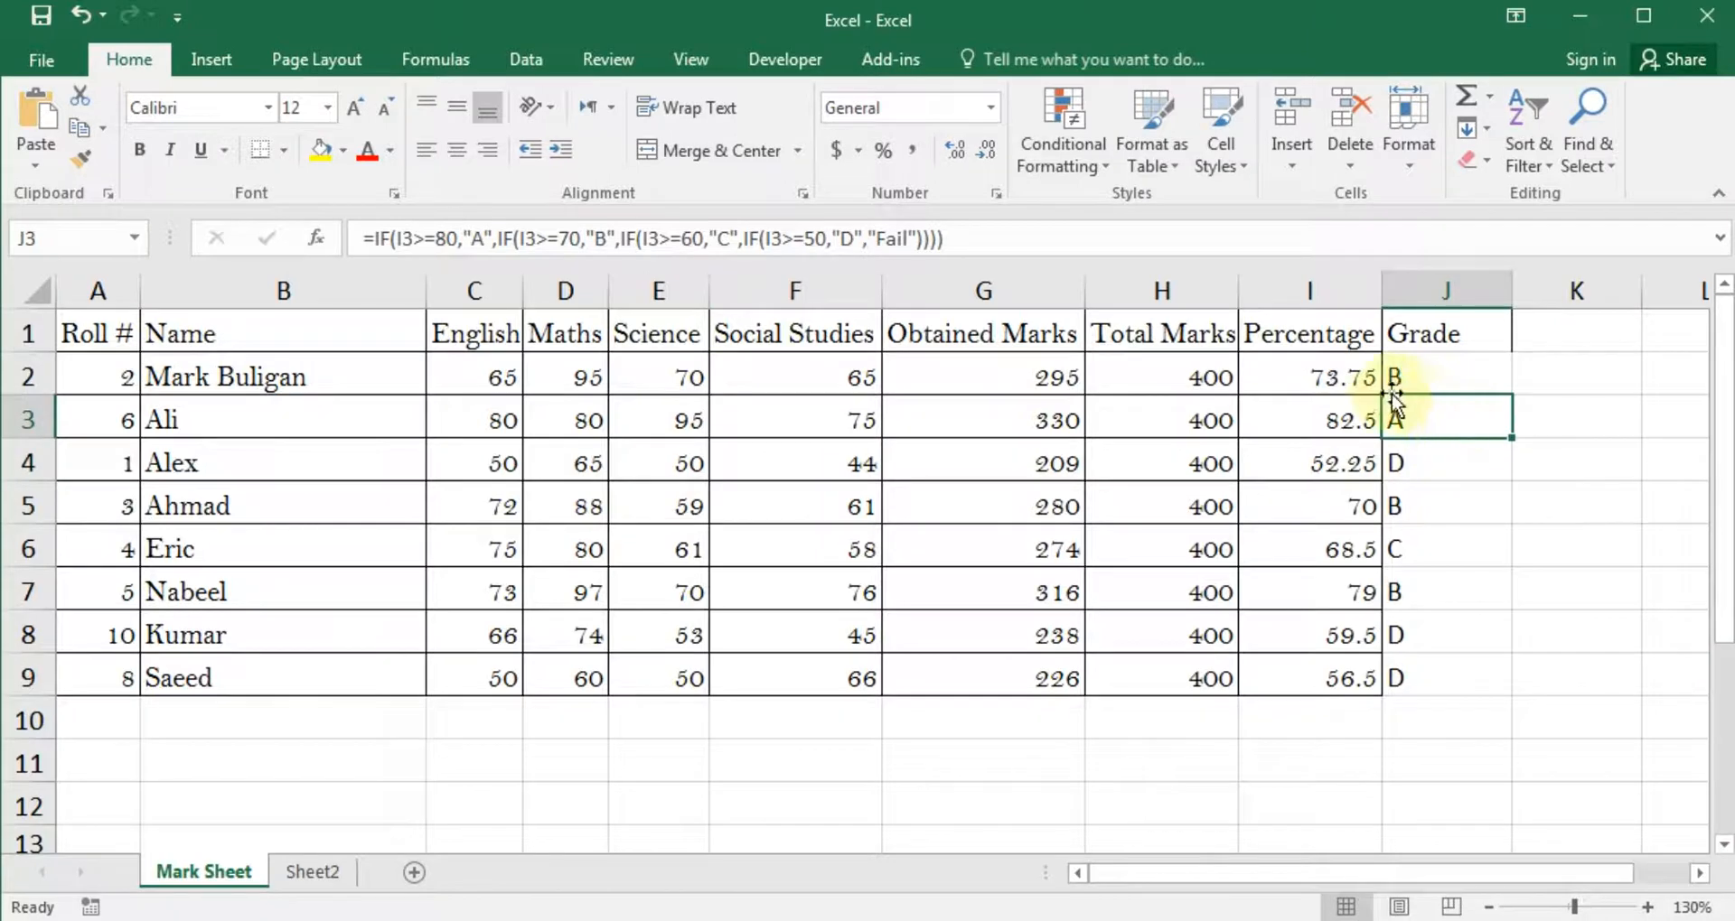
left_click_drag(1433, 370, 1433, 685)
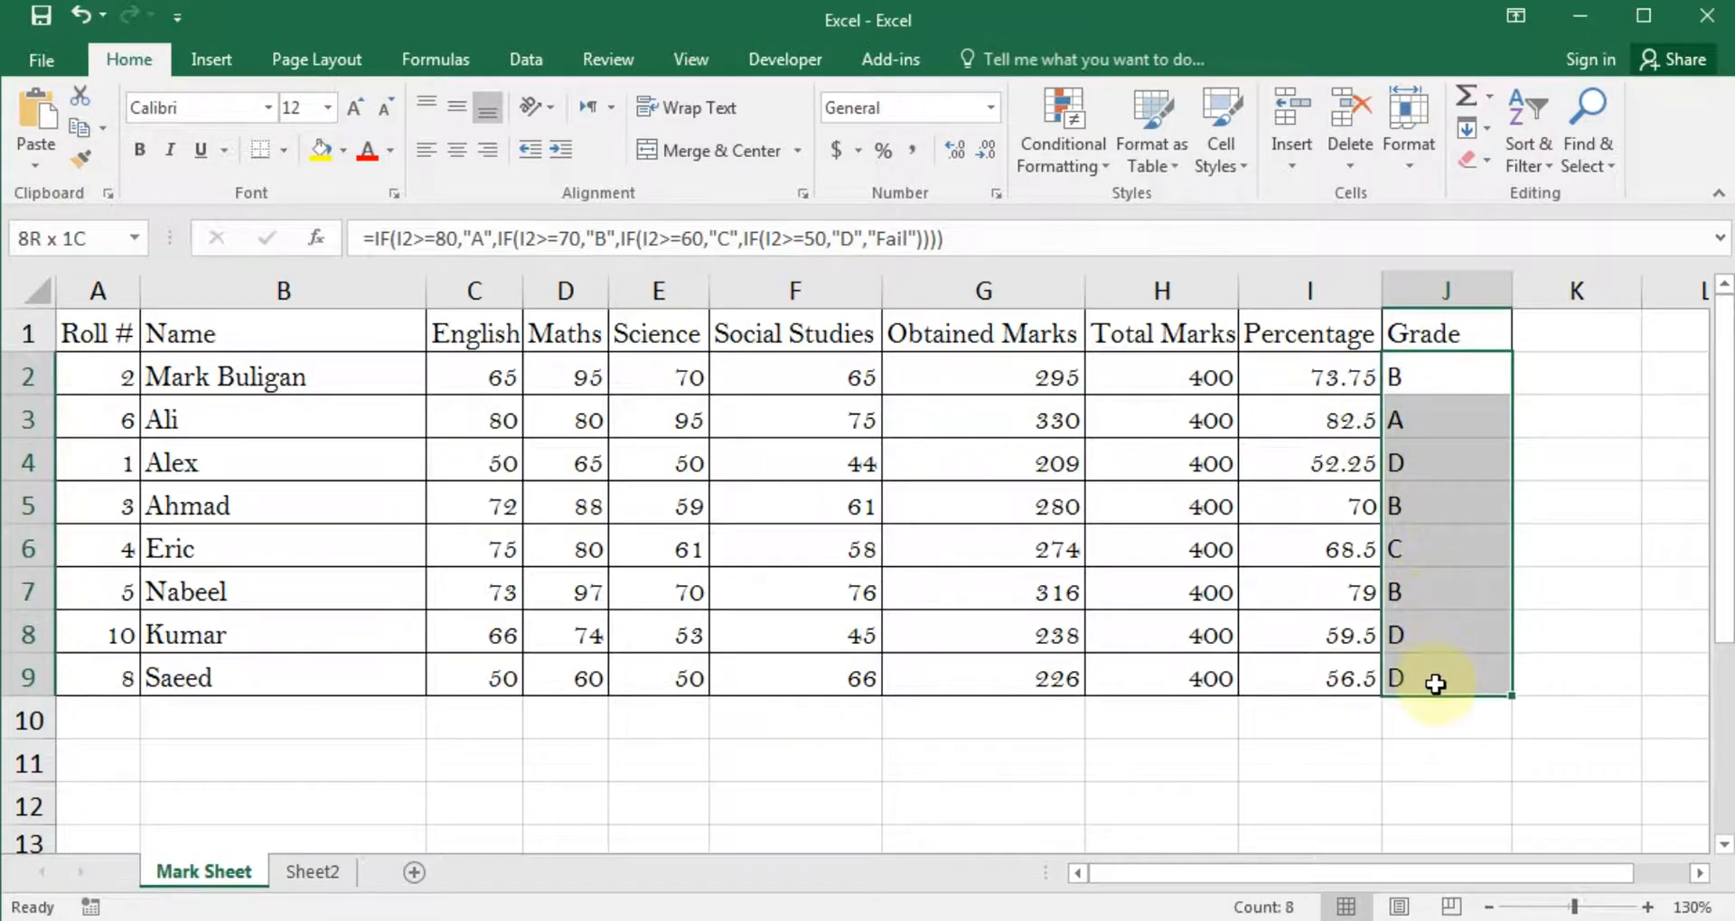
left_click(1355, 759)
left_click_drag(1433, 376, 1431, 670)
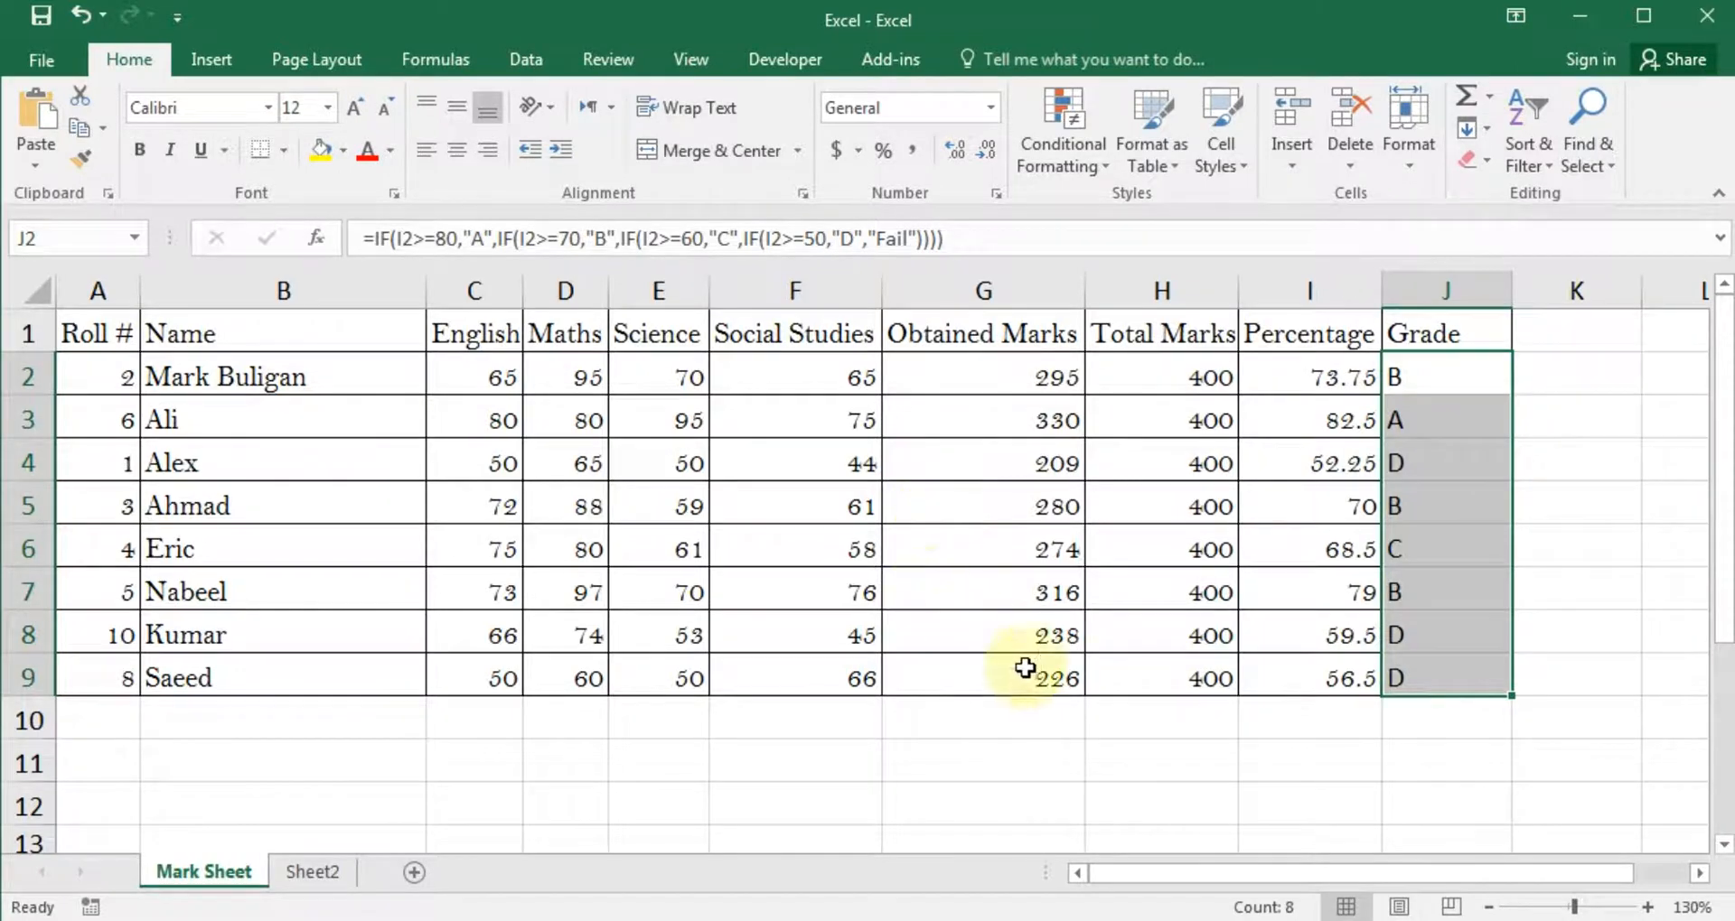
left_click(1021, 745)
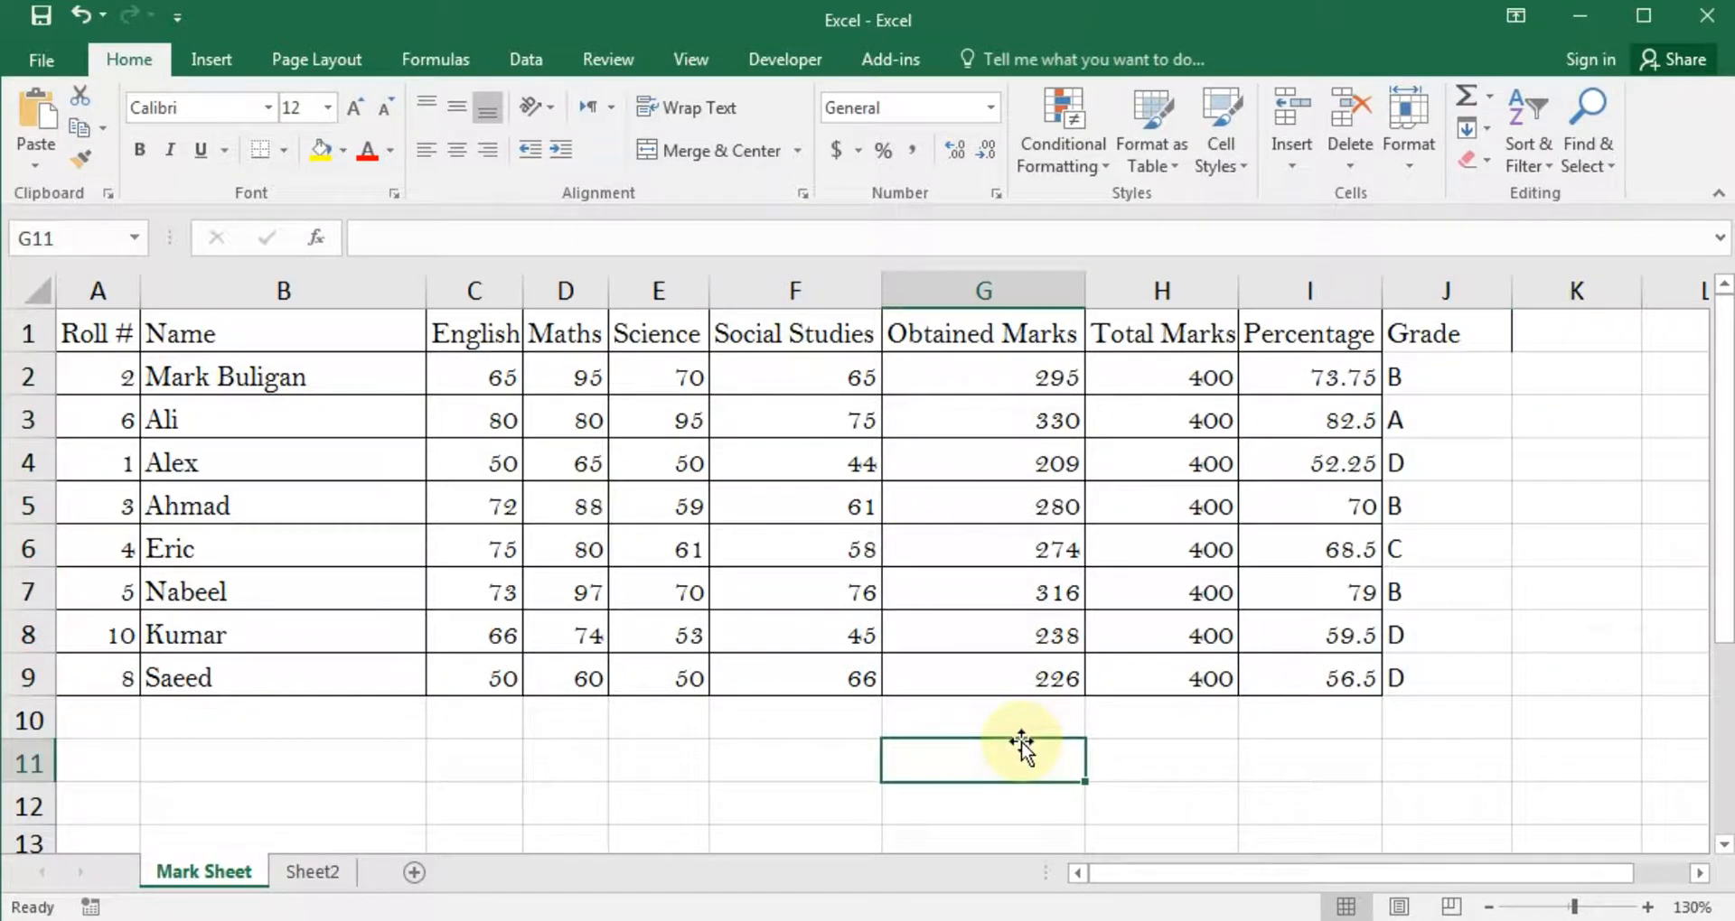
left_click_drag(1443, 379, 1425, 681)
left_click(979, 748)
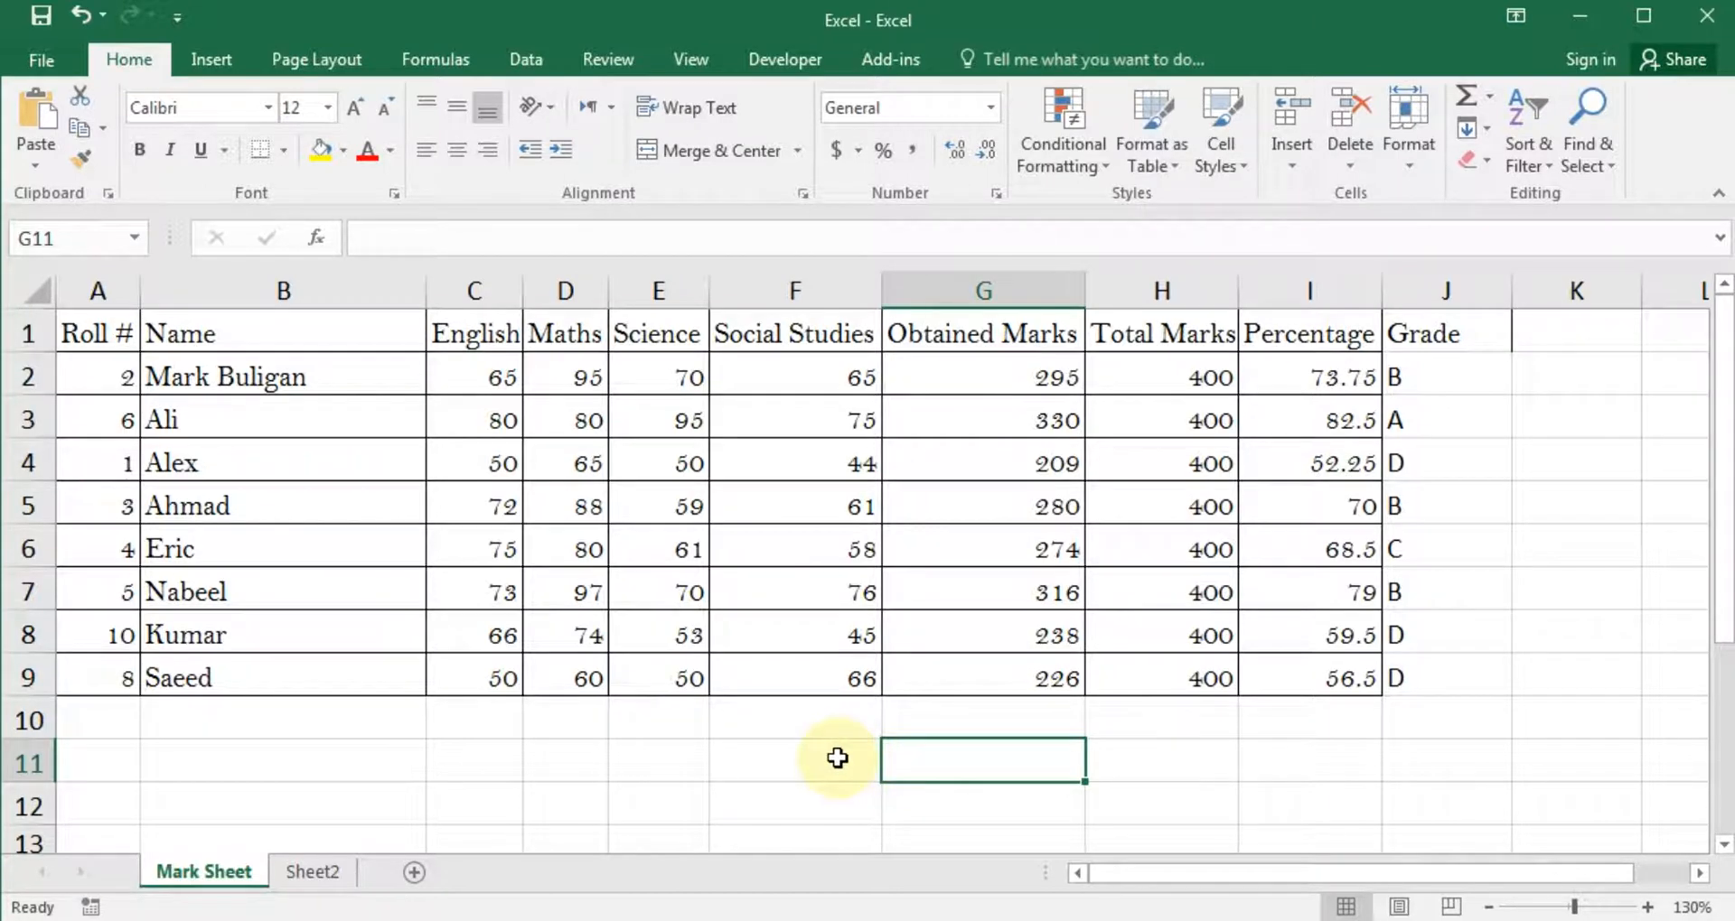
- Examine the Obtained Marks in G2 through G9 and the empty cells below the table
left_click_drag(1005, 376, 985, 687)
left_click(791, 741)
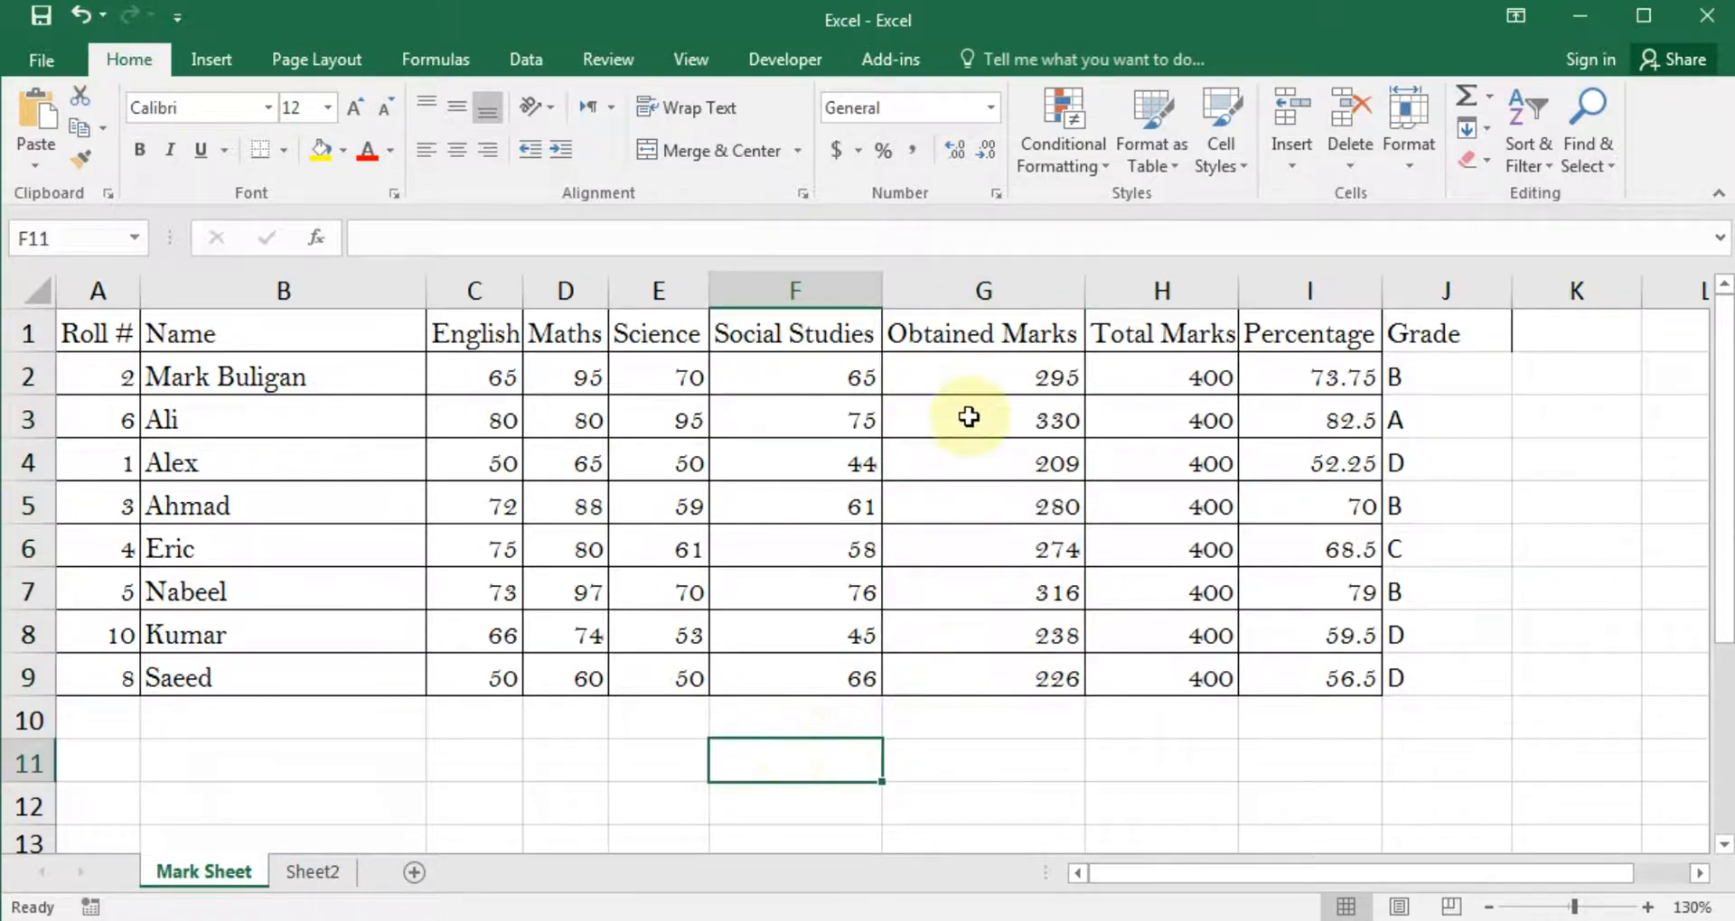
left_click(968, 361)
left_click_drag(971, 410, 994, 686)
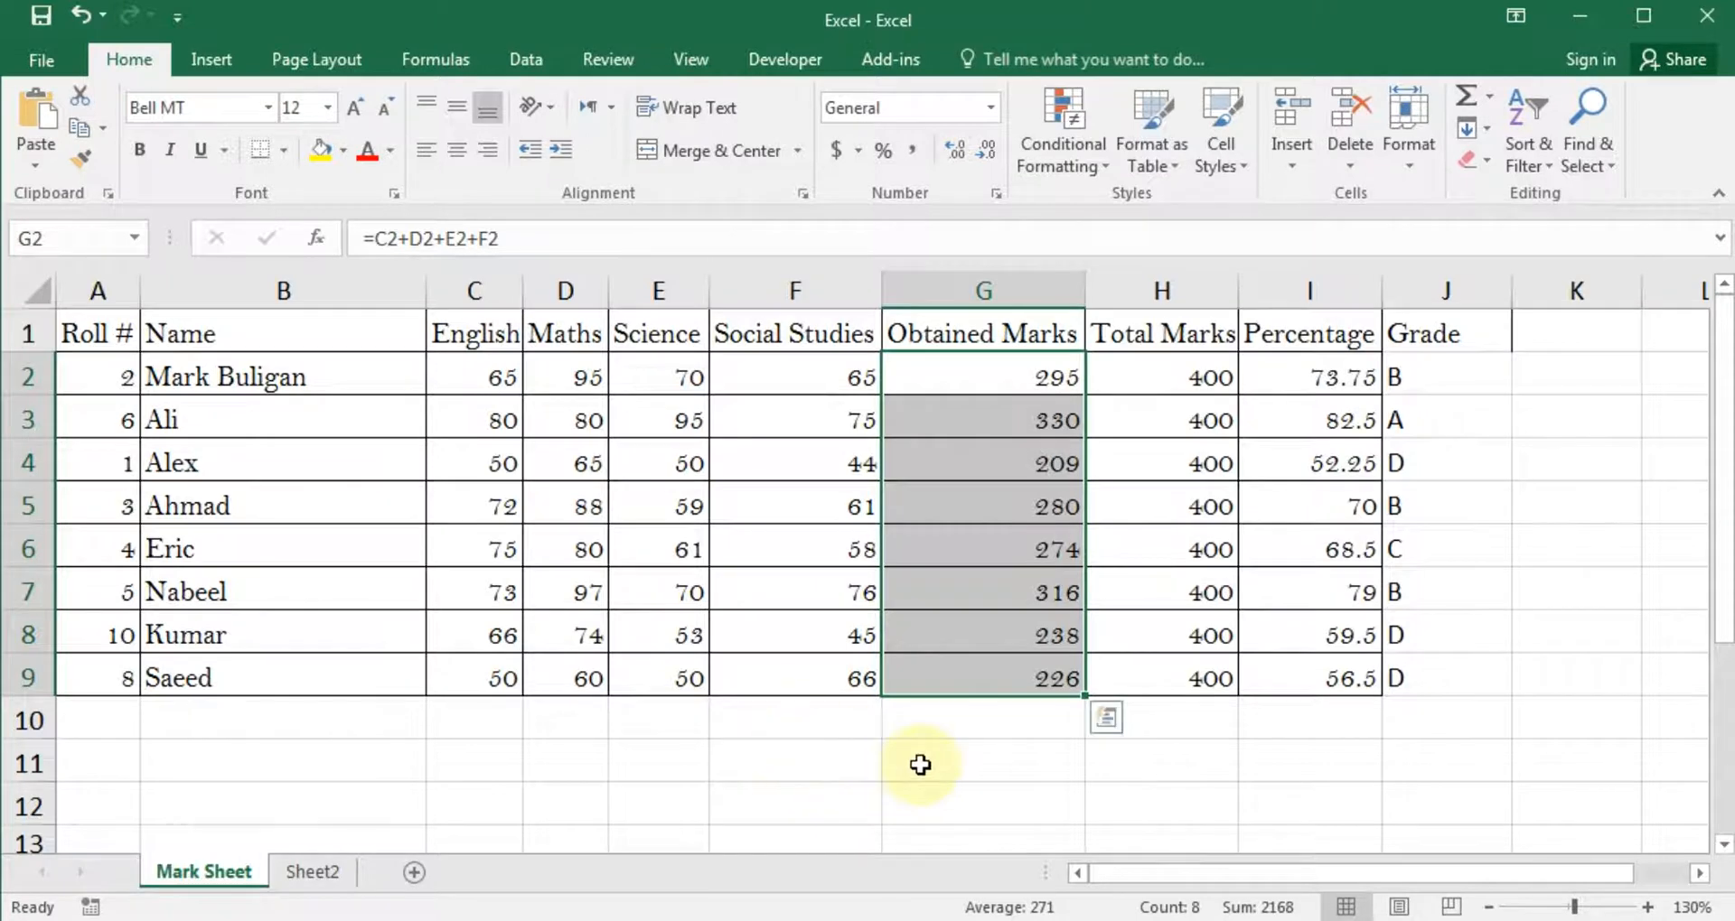
left_click(749, 723)
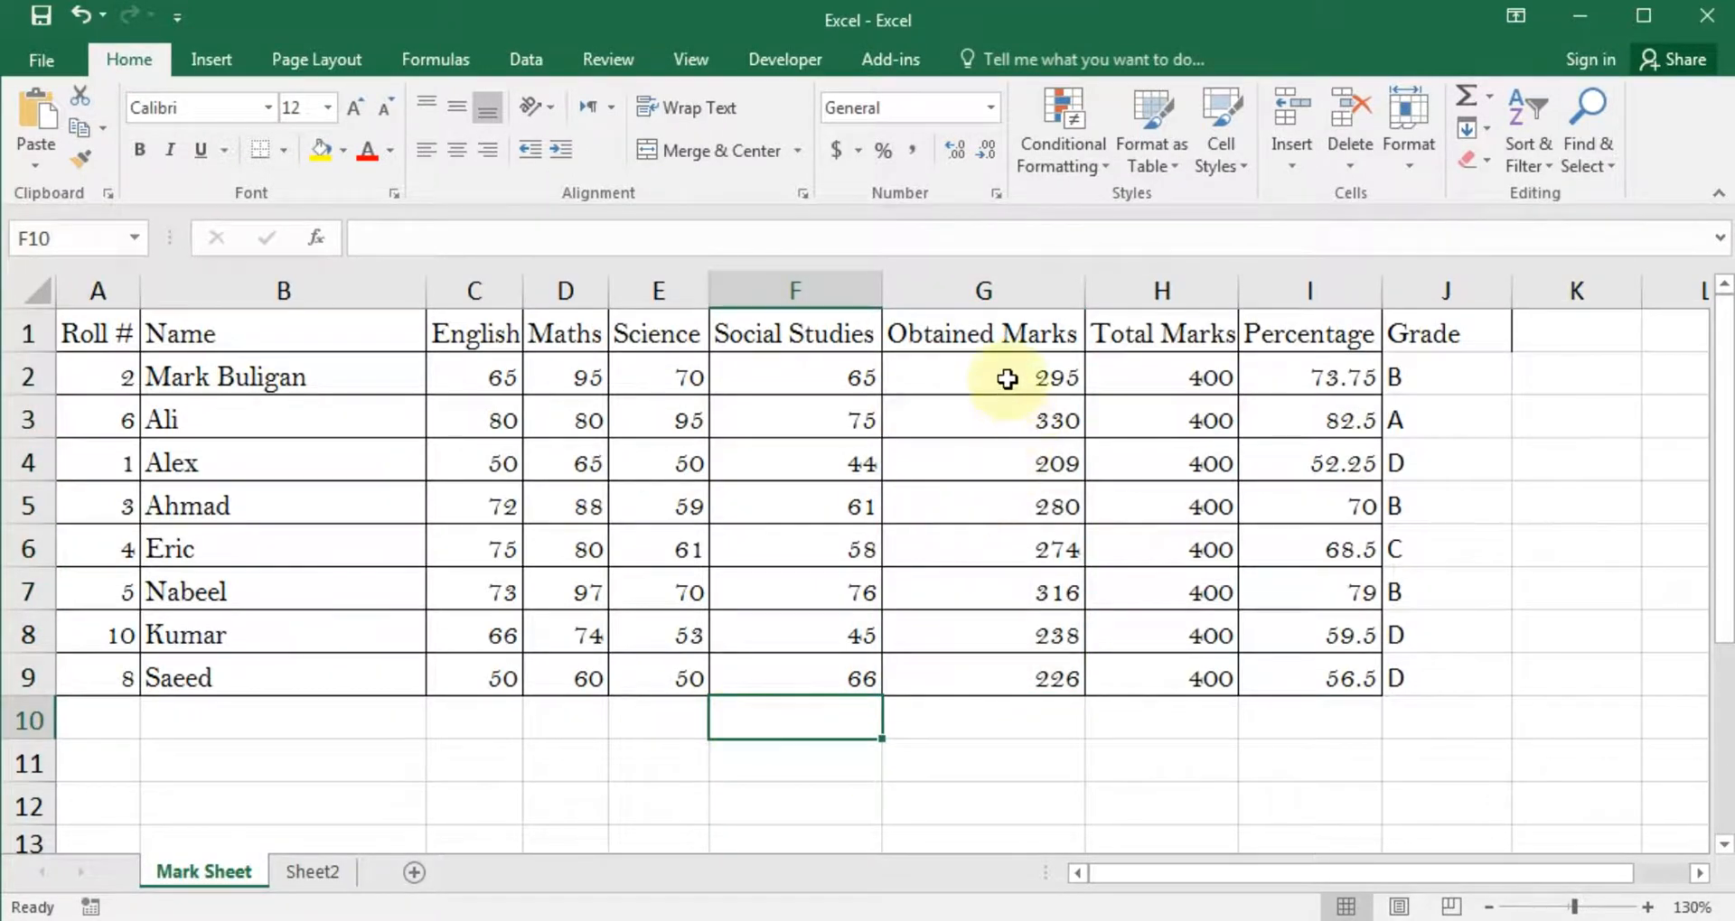
left_click_drag(1005, 377, 993, 679)
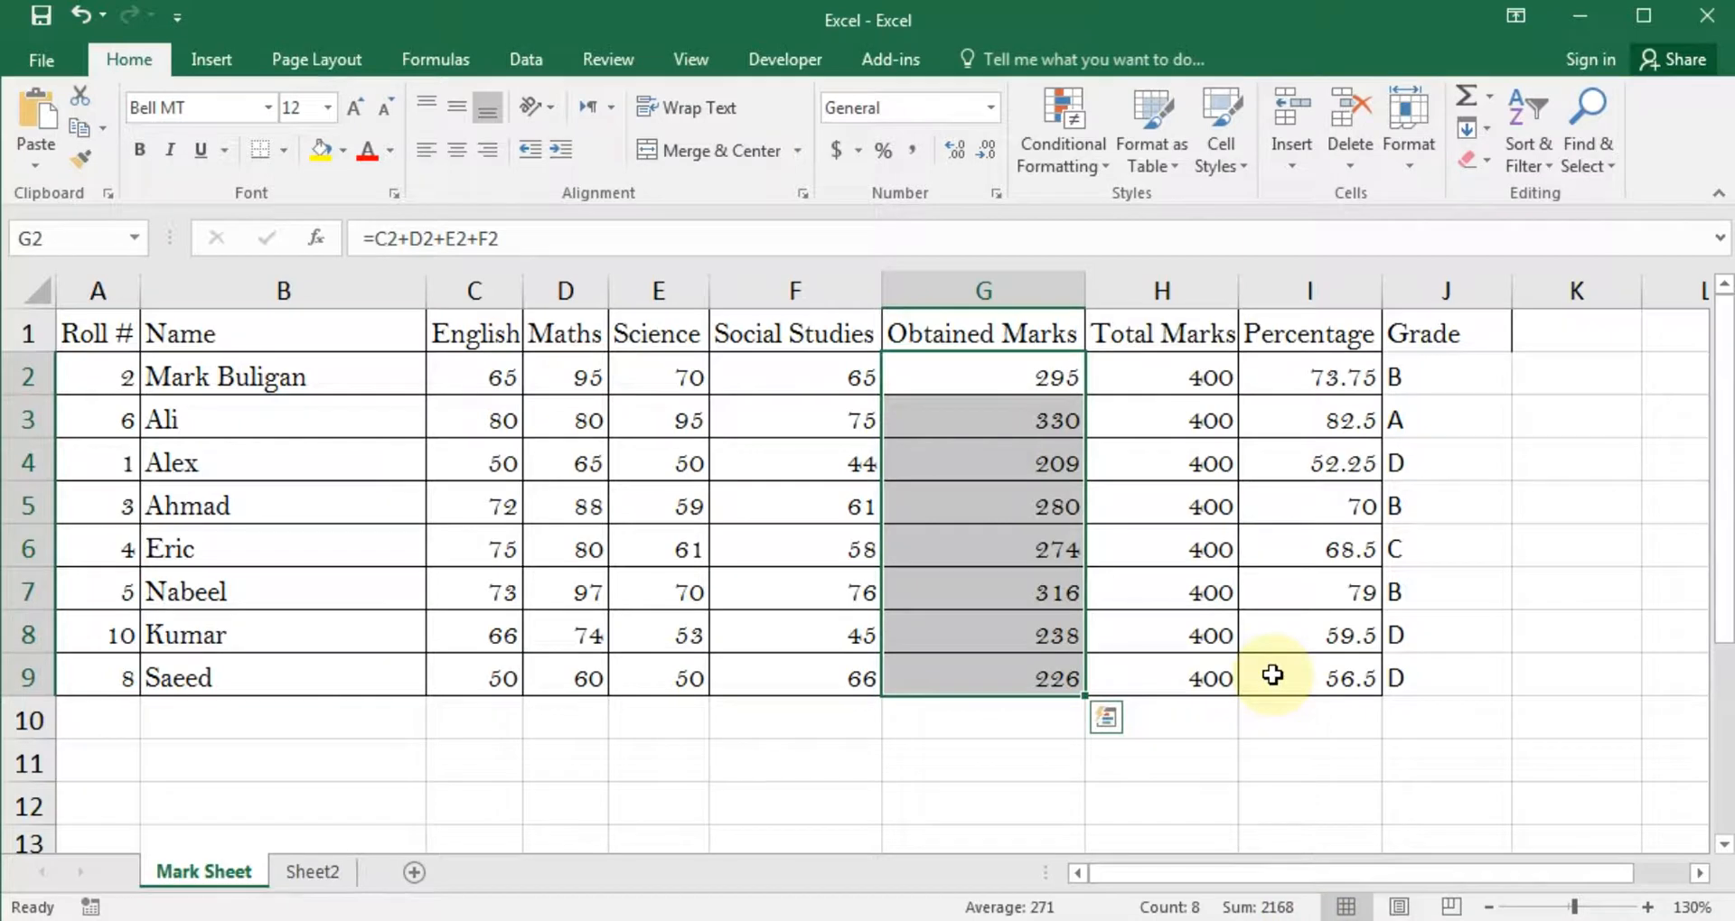
left_click(939, 768)
left_click(837, 748)
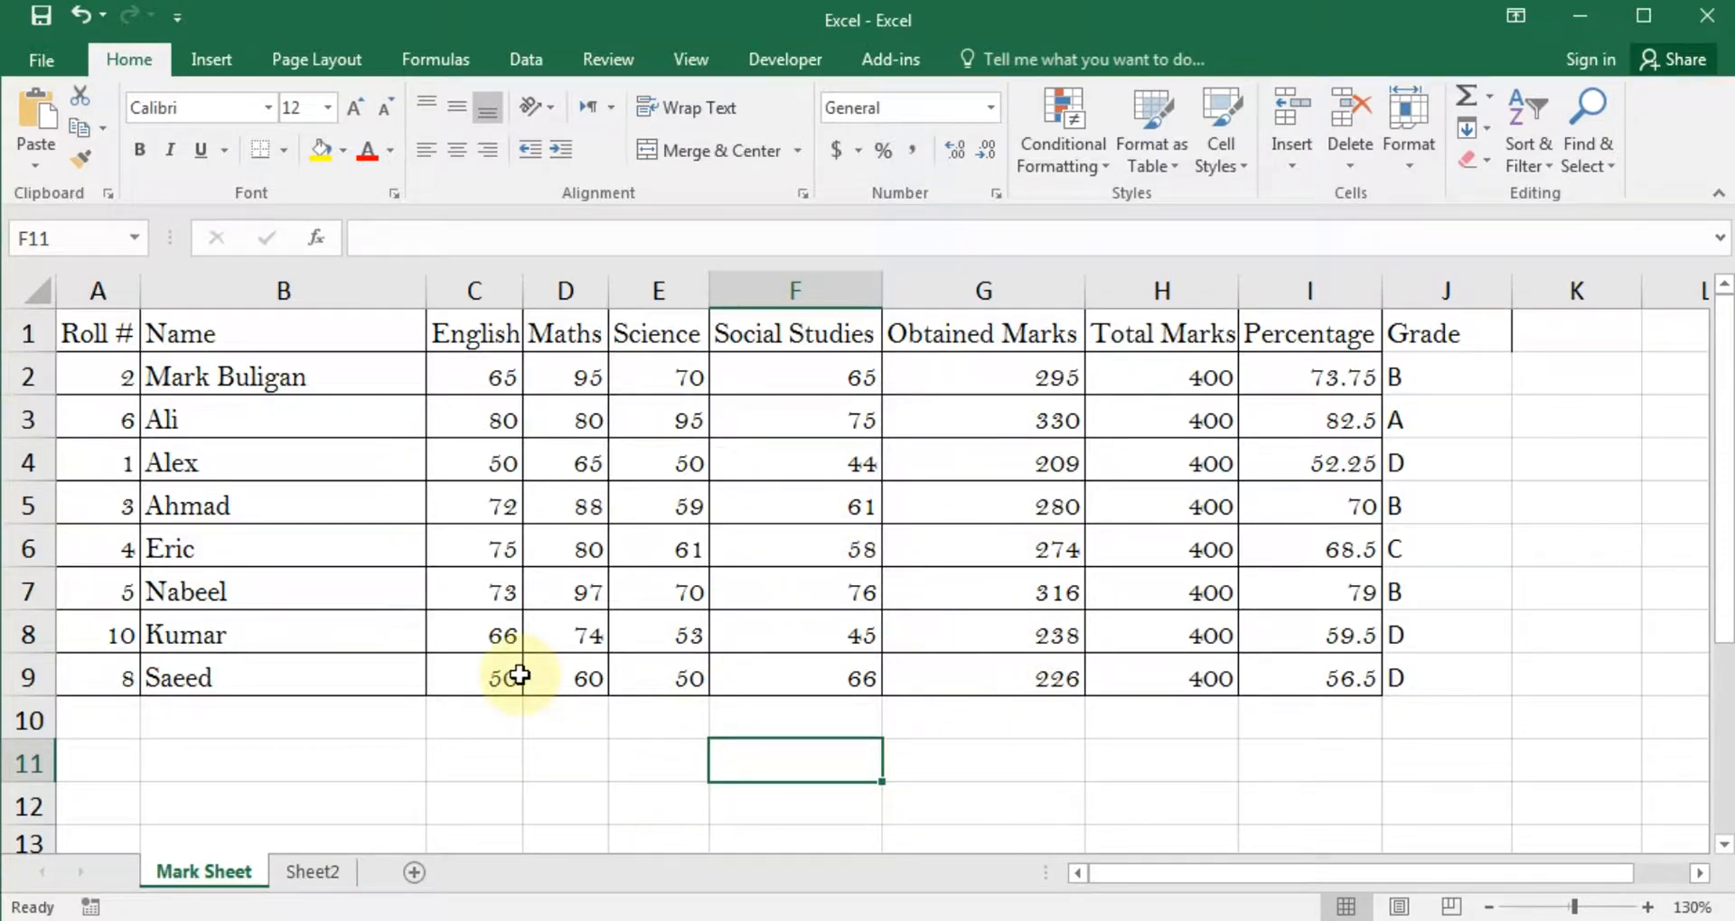
type("=")
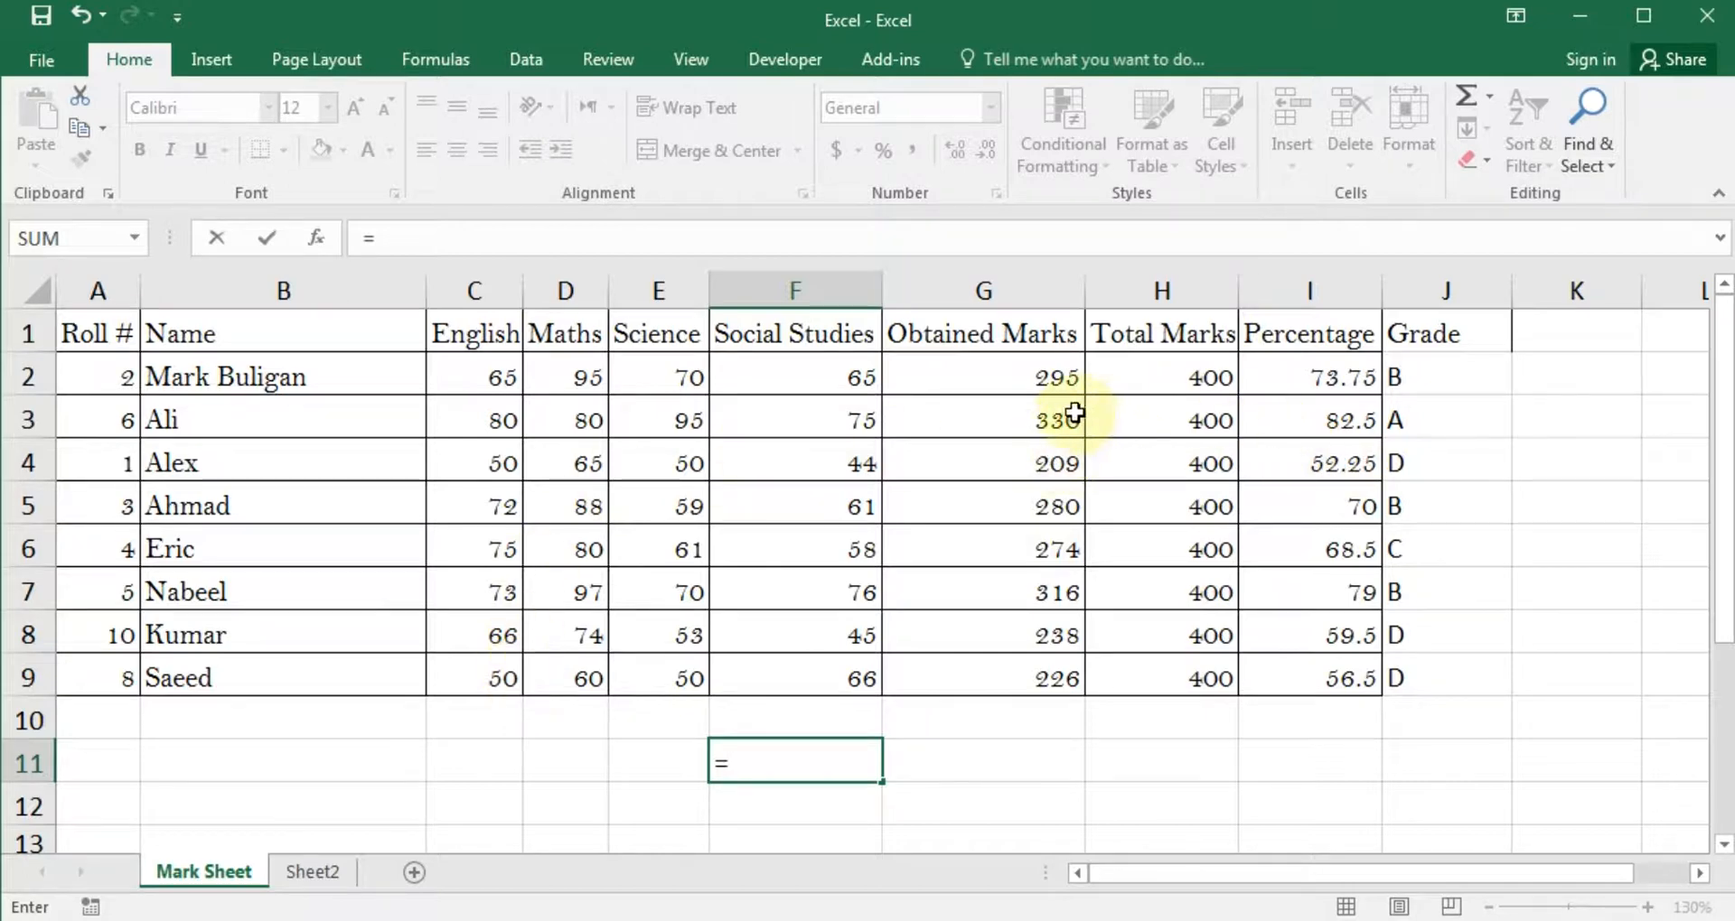
left_click(1006, 383)
type("+")
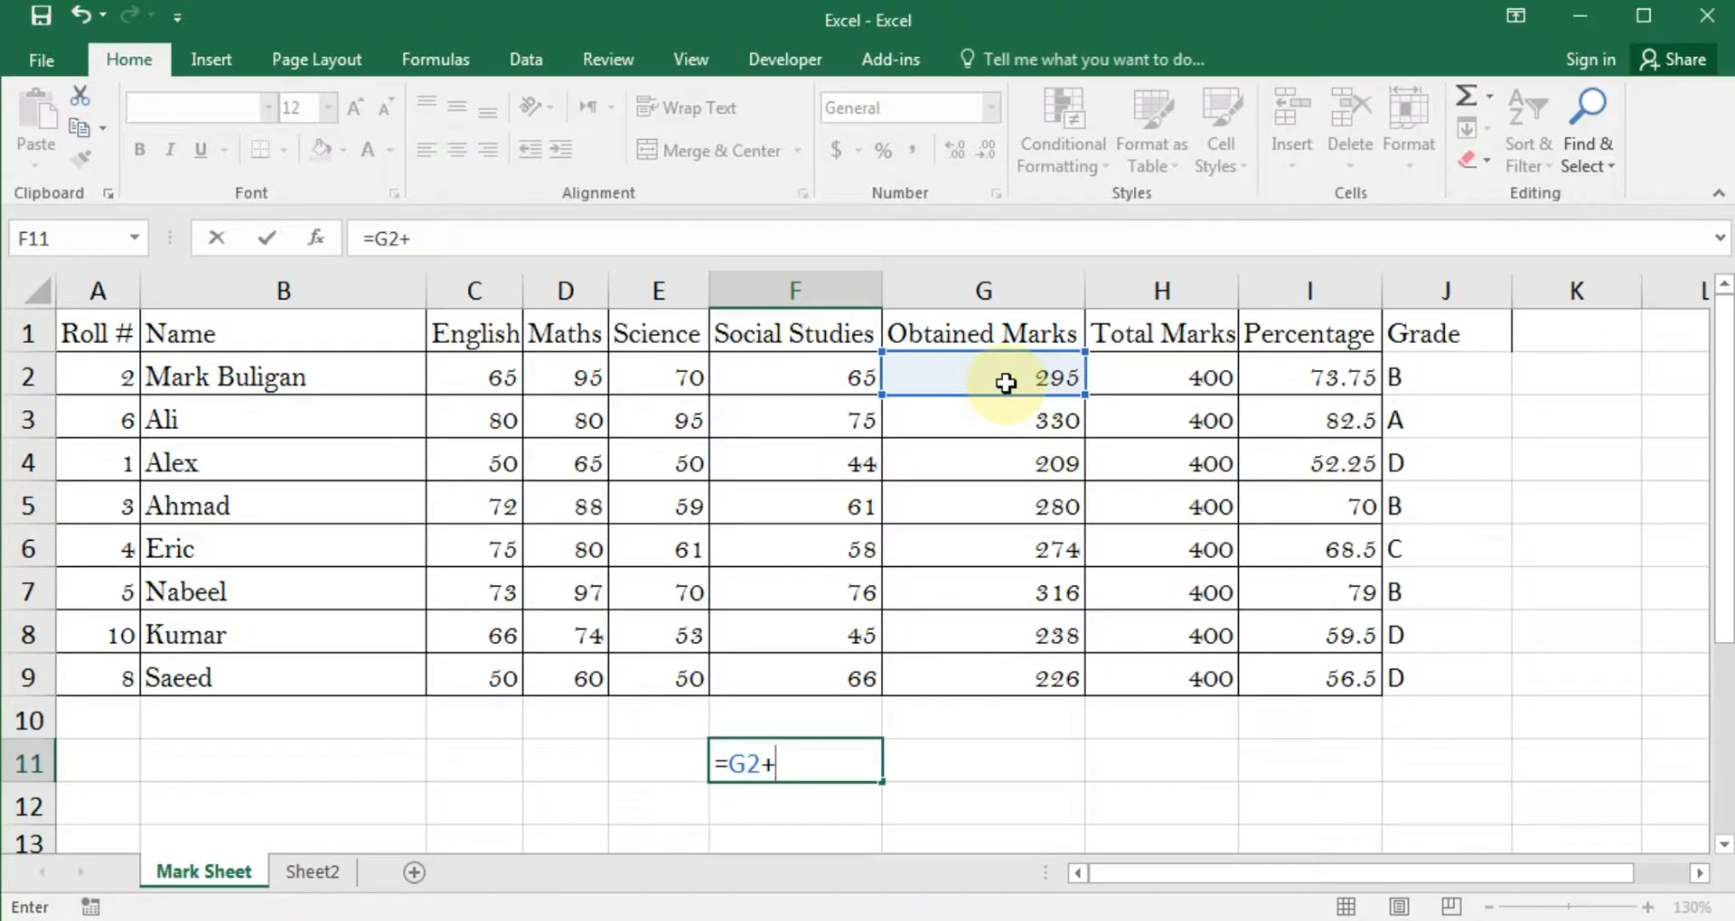
key("Down")
key("Up")
key("Right")
key("Right")
key("Up")
key("Up")
key("Left")
type("+")
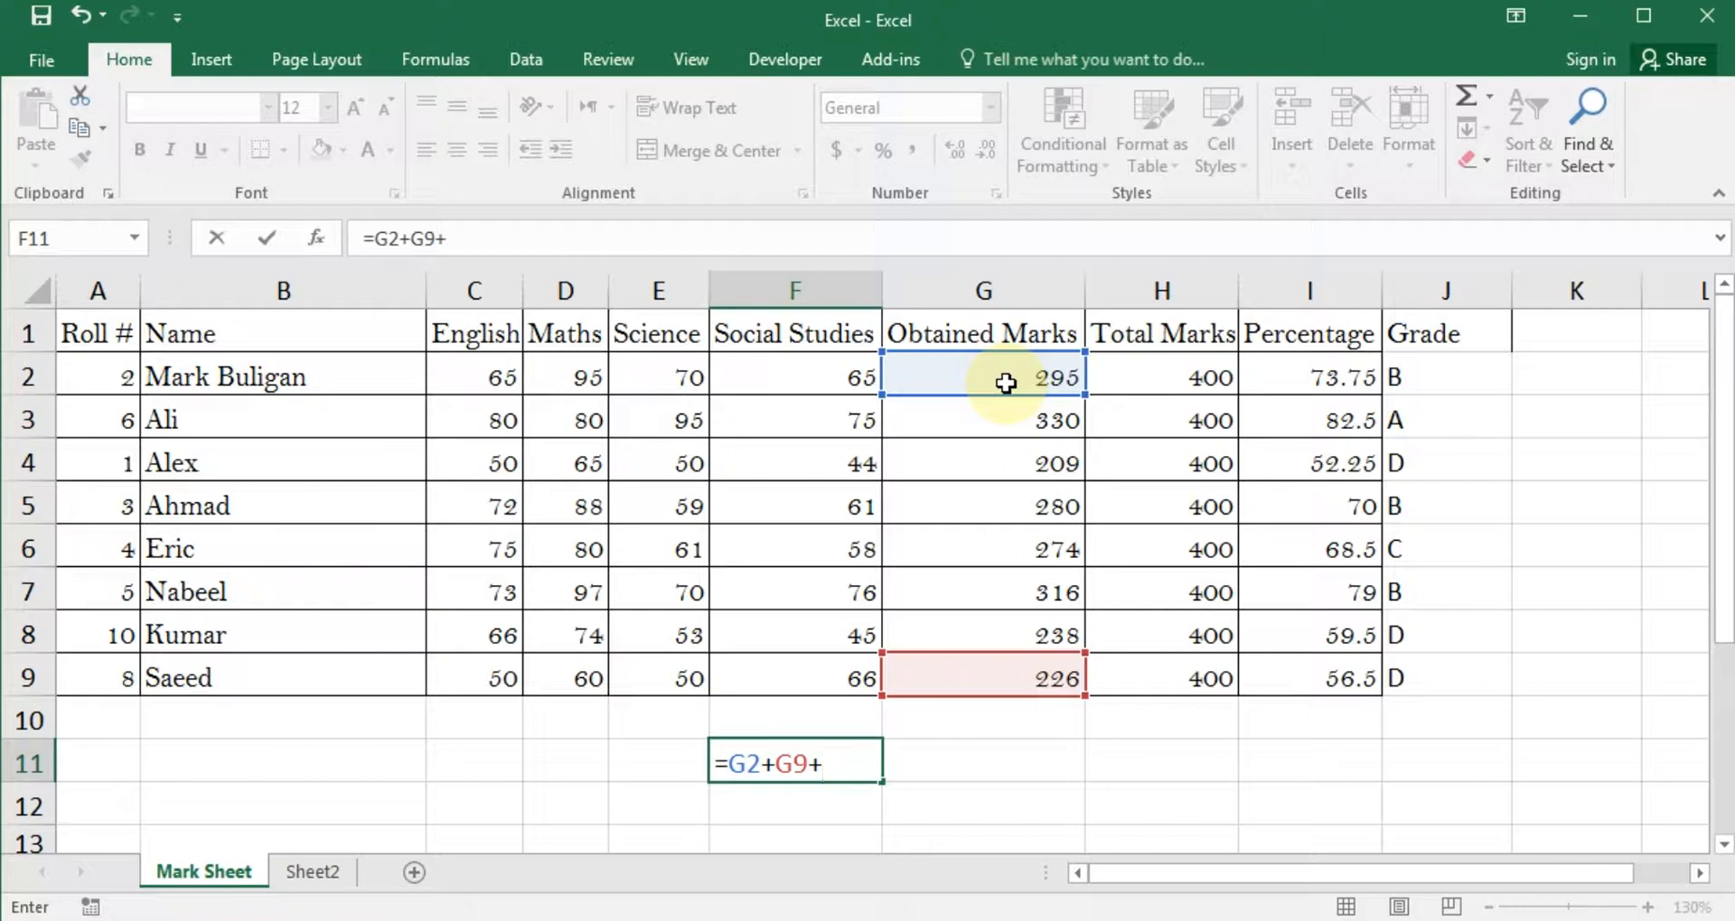
key("Escape")
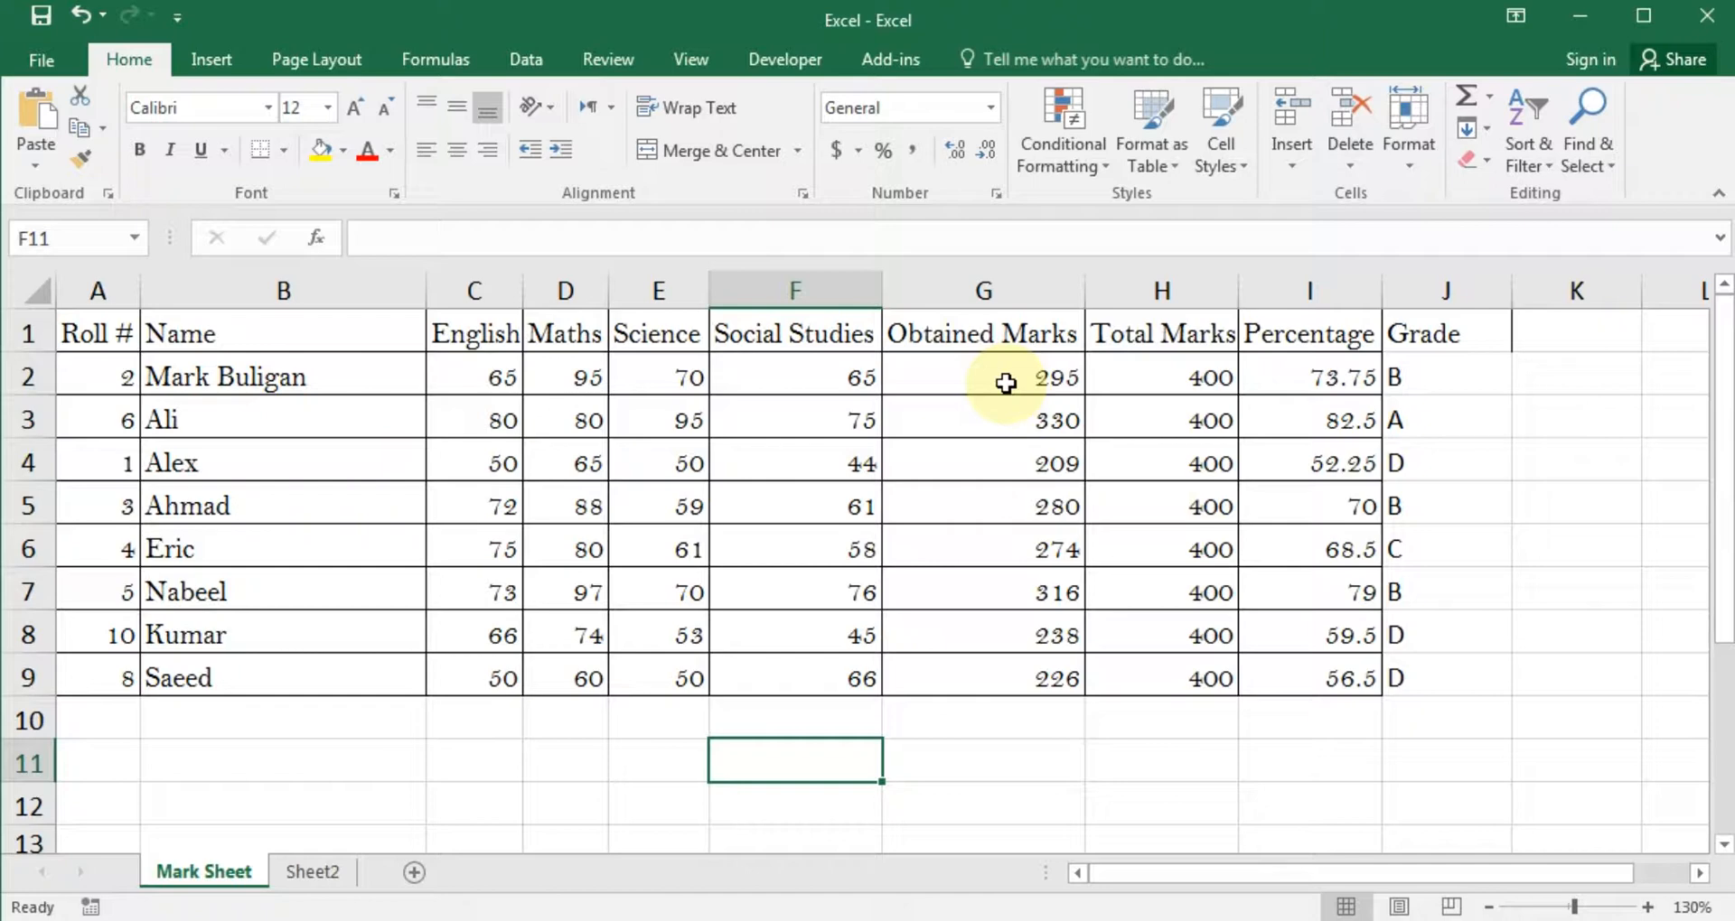
- Total the Obtained Marks in F11 with the formula =SUM(G2:G9)
type("=")
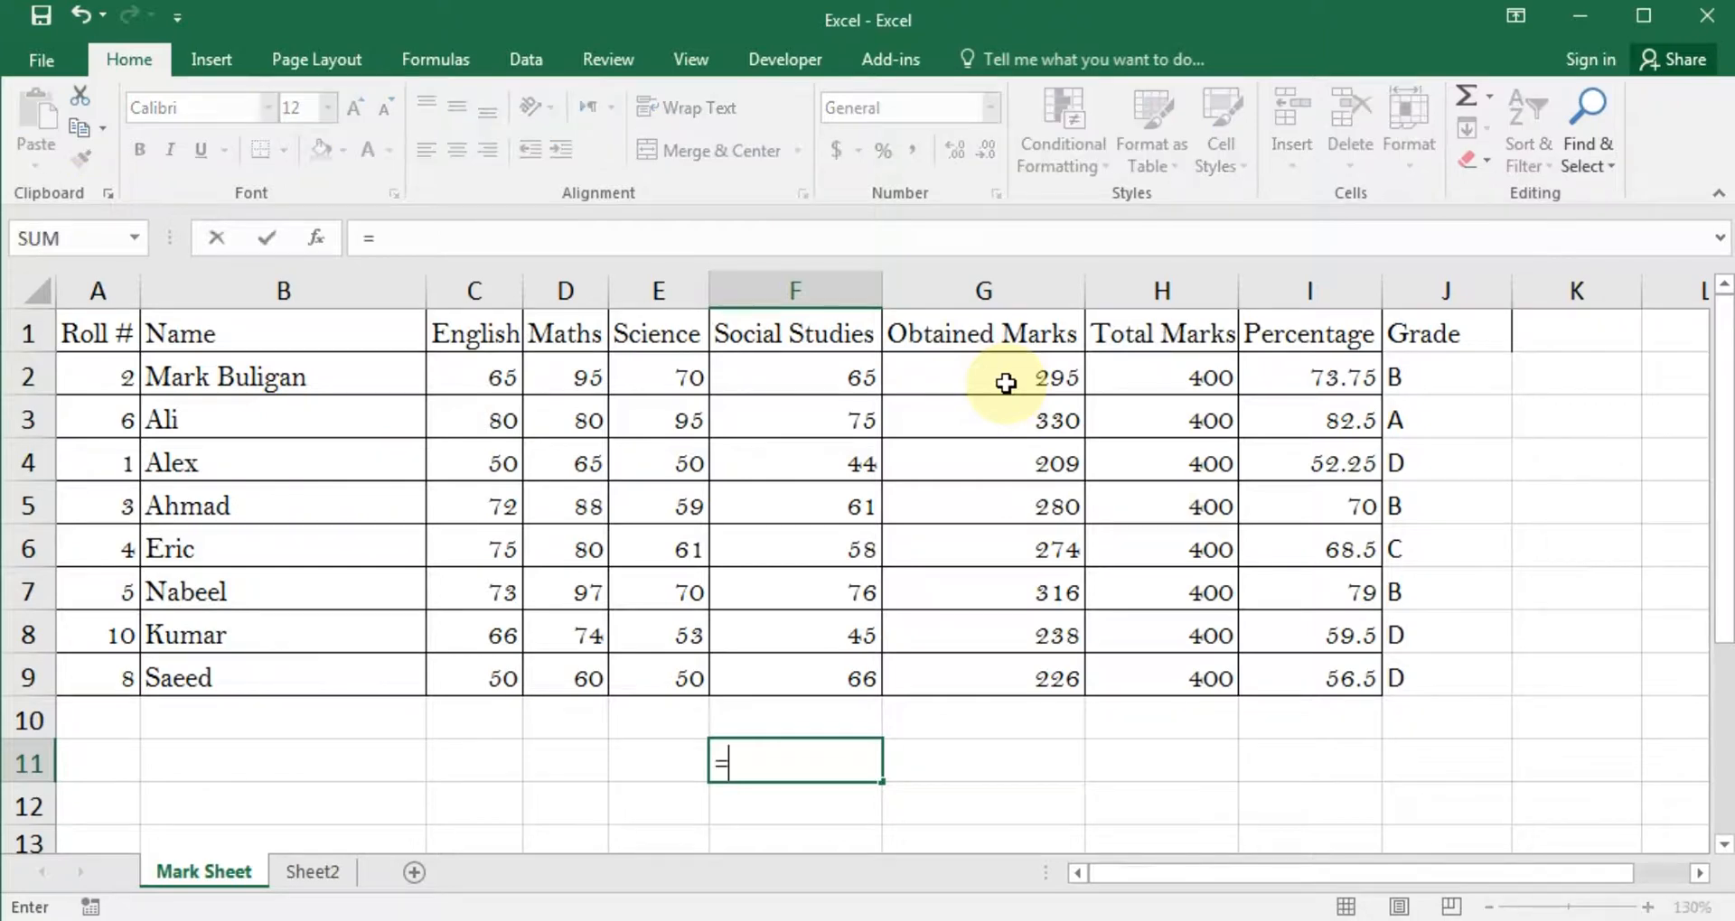
type("sum")
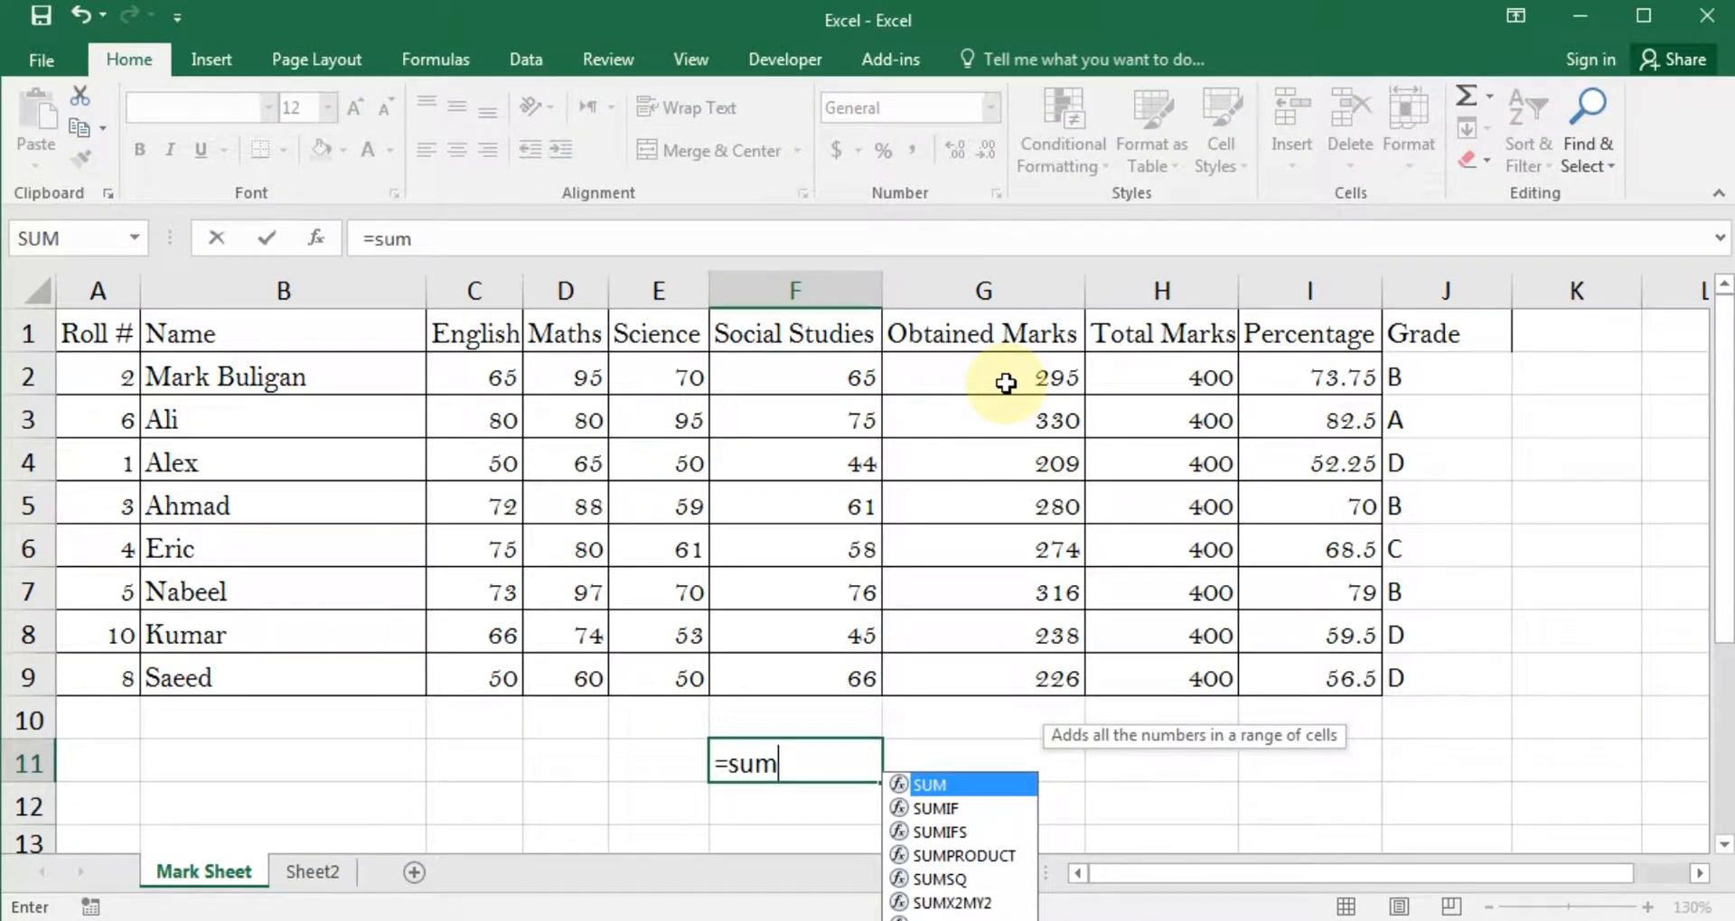
key("Tab")
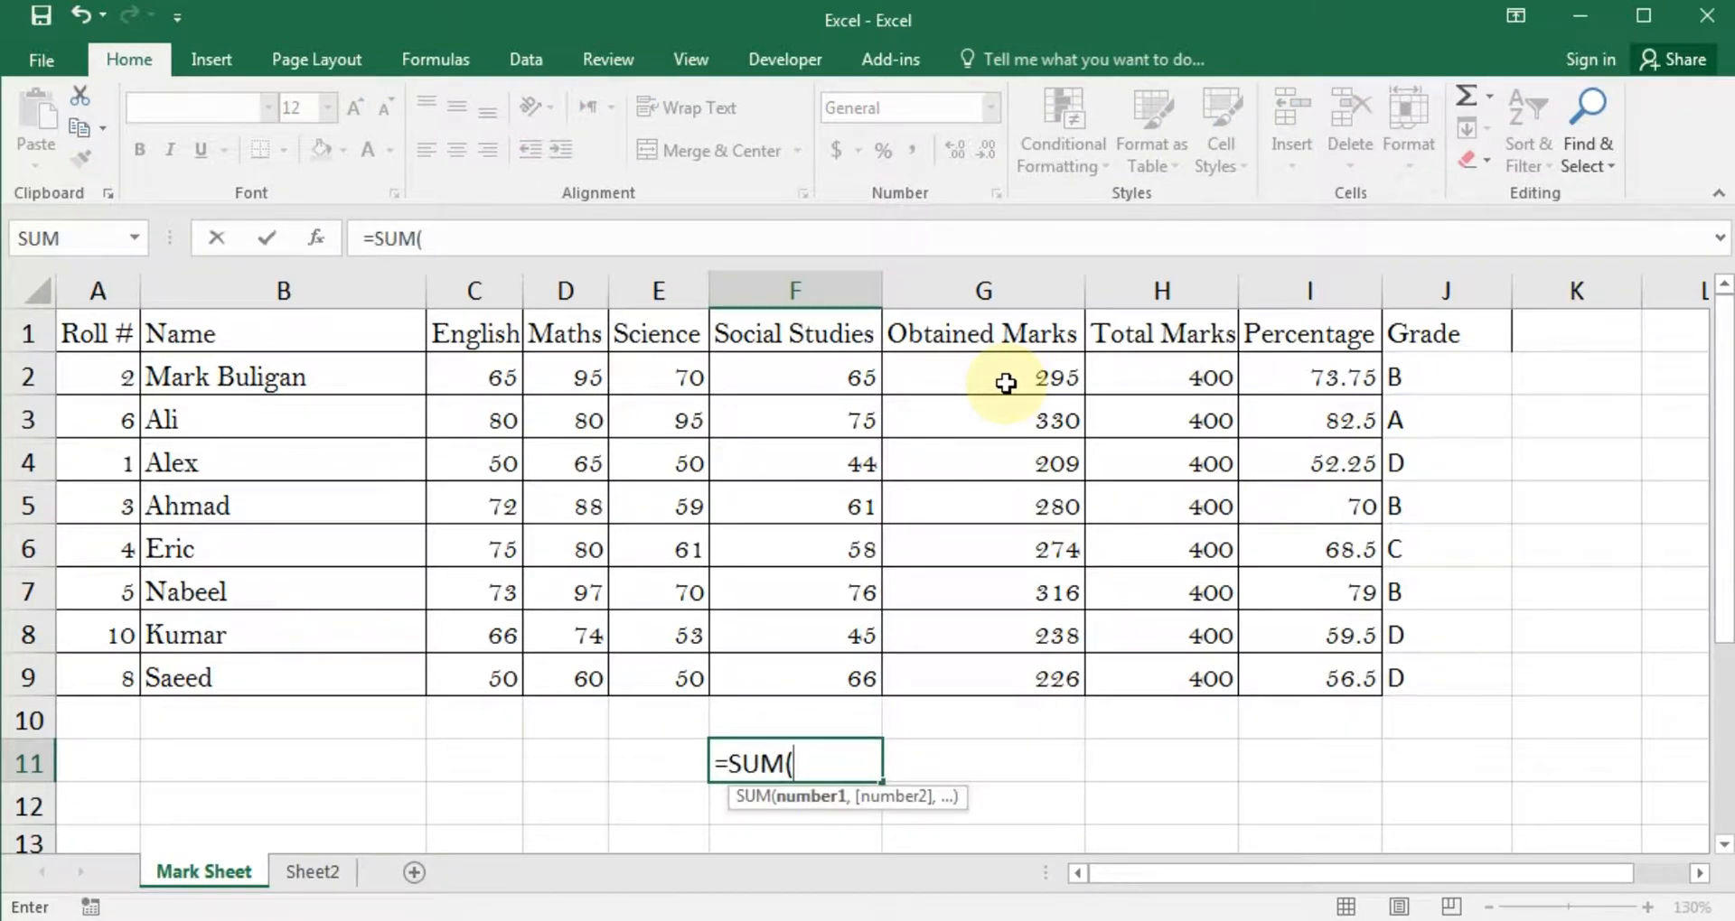
key("BackSpace")
type("(")
left_click(1007, 384)
left_click_drag(1007, 384, 1008, 682)
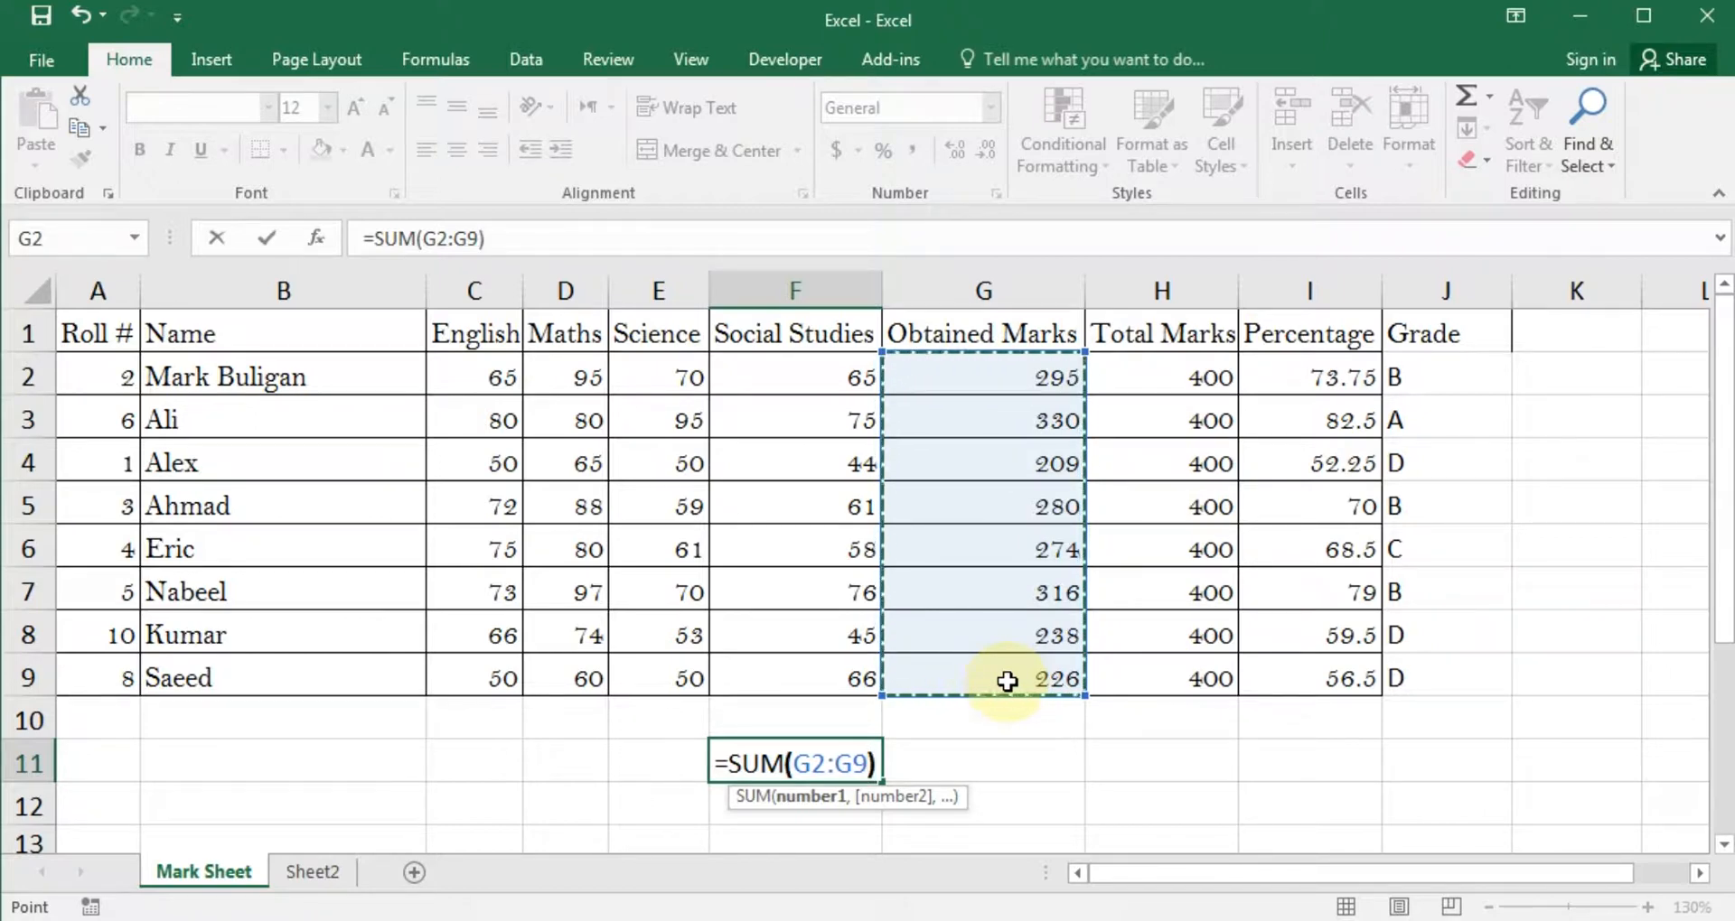
type(")")
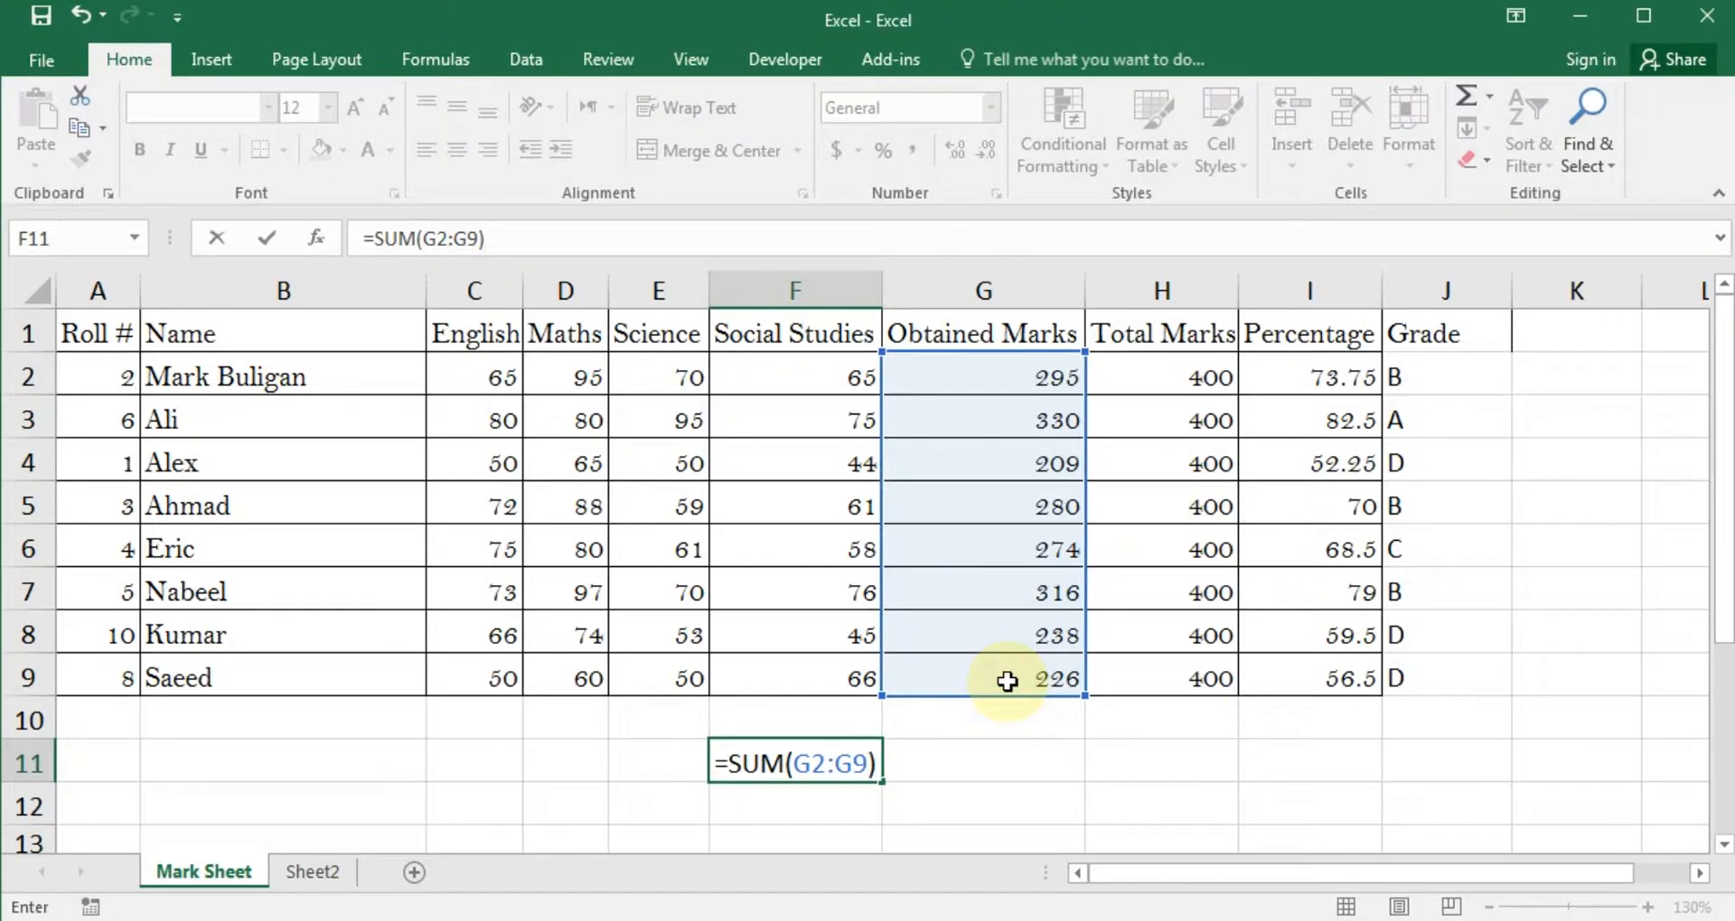
key("Return")
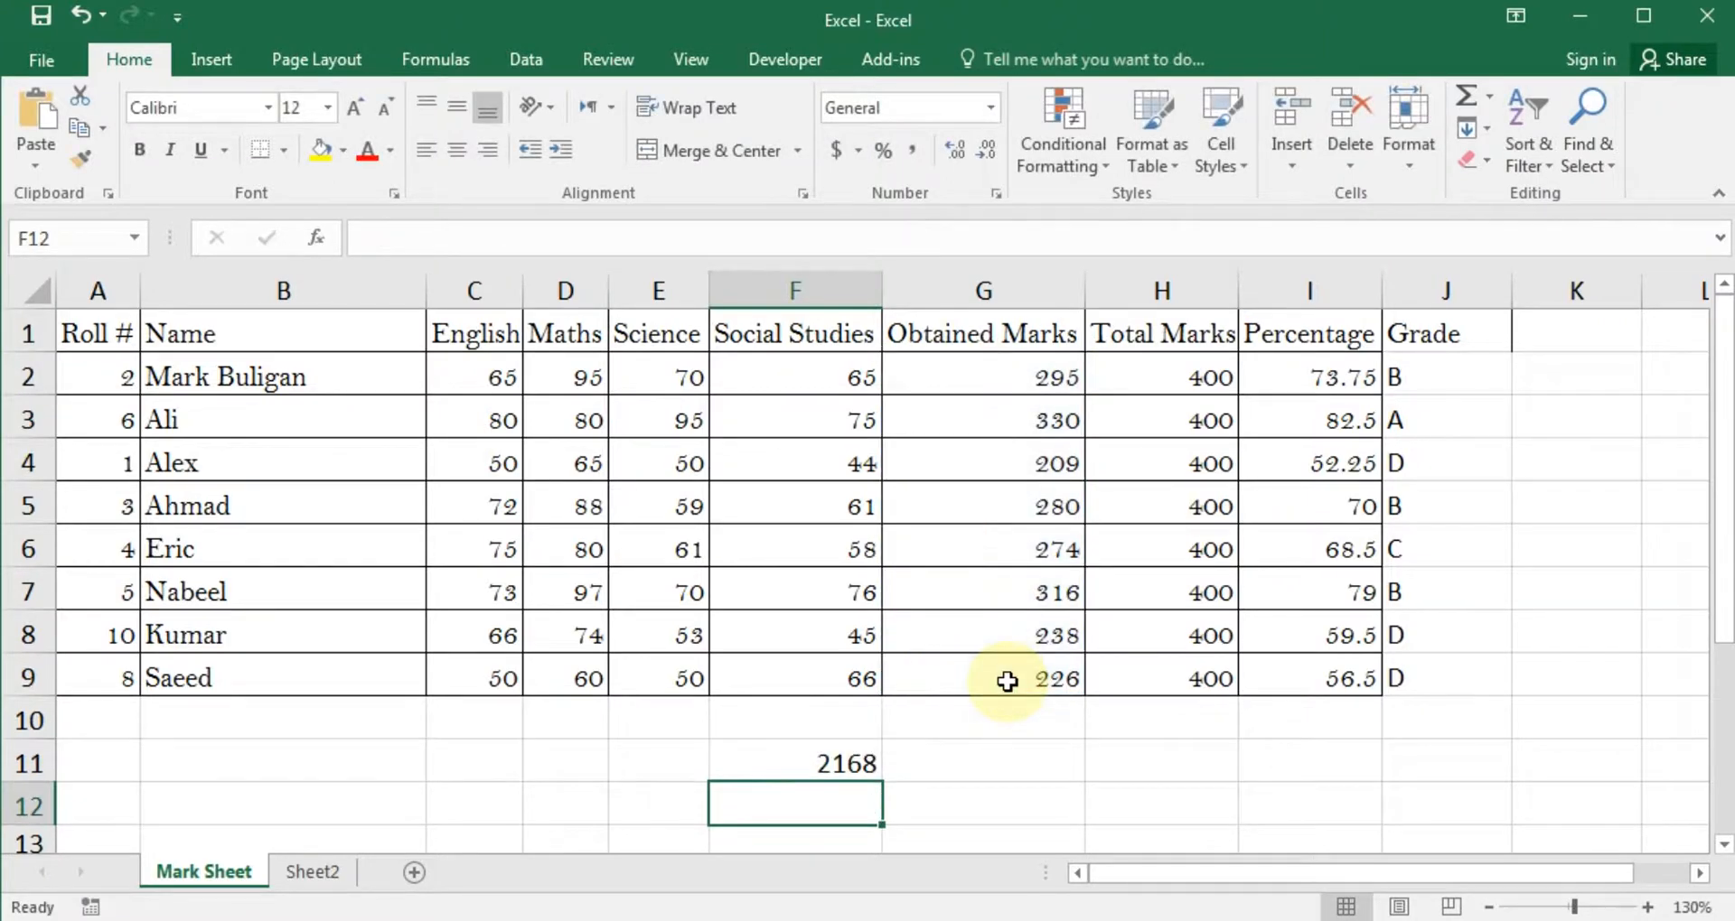
- Extend the F11 formula to =SUM(G2:G9)/8 to average the Obtained Marks
key("Up")
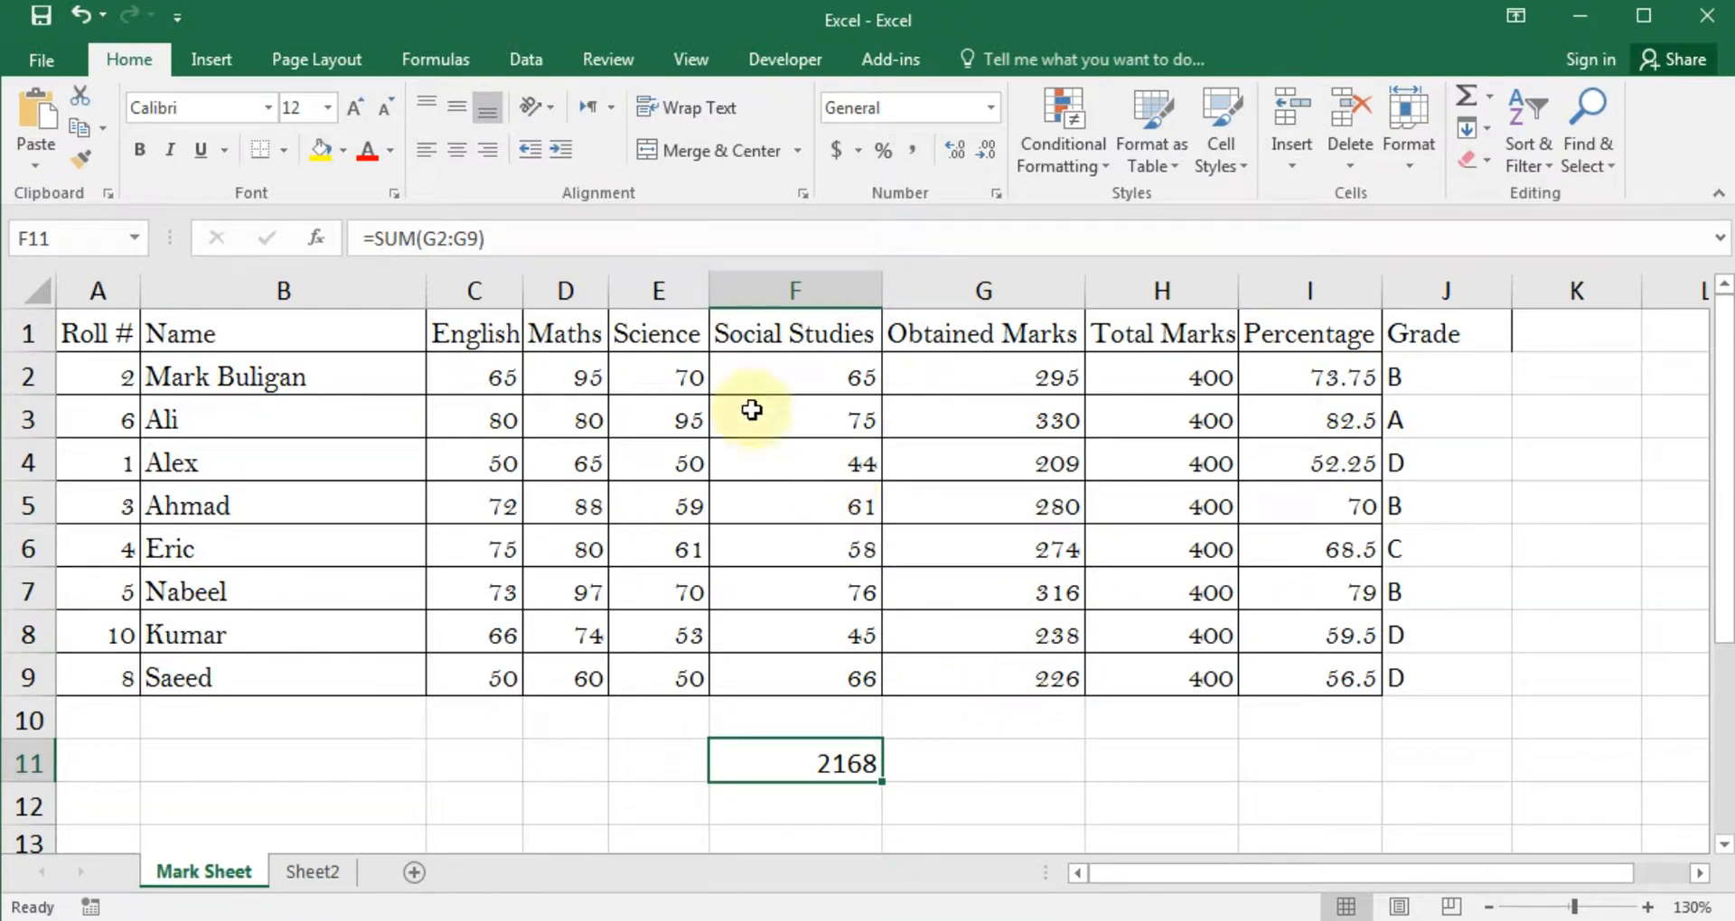
left_click(512, 241)
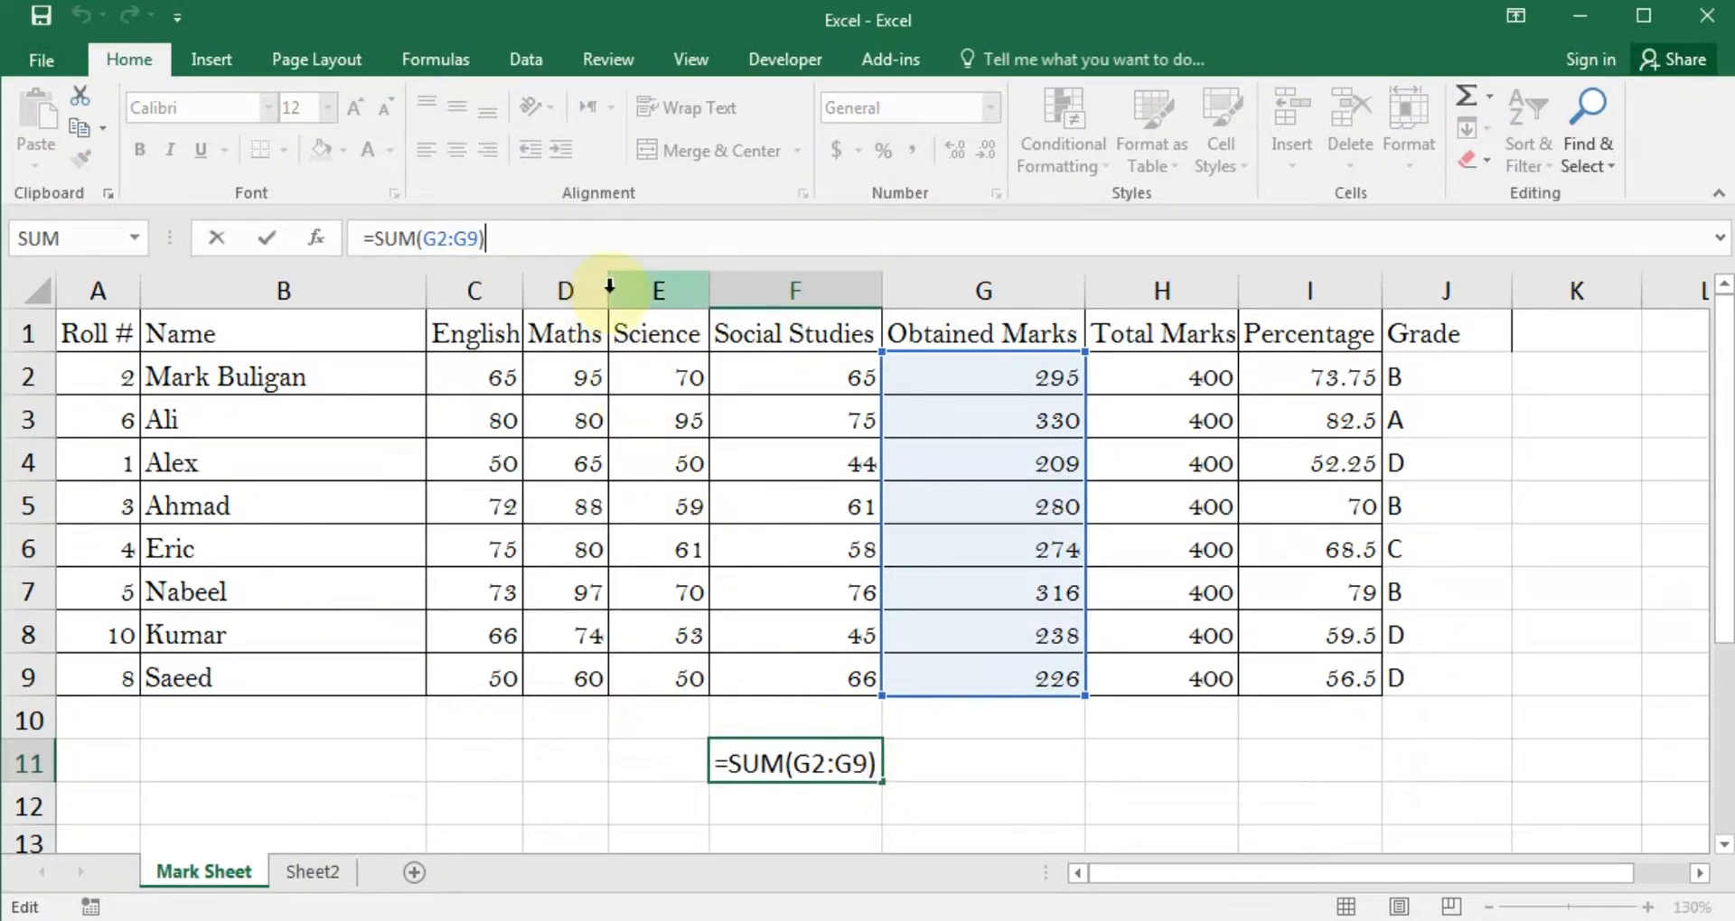
type("/8")
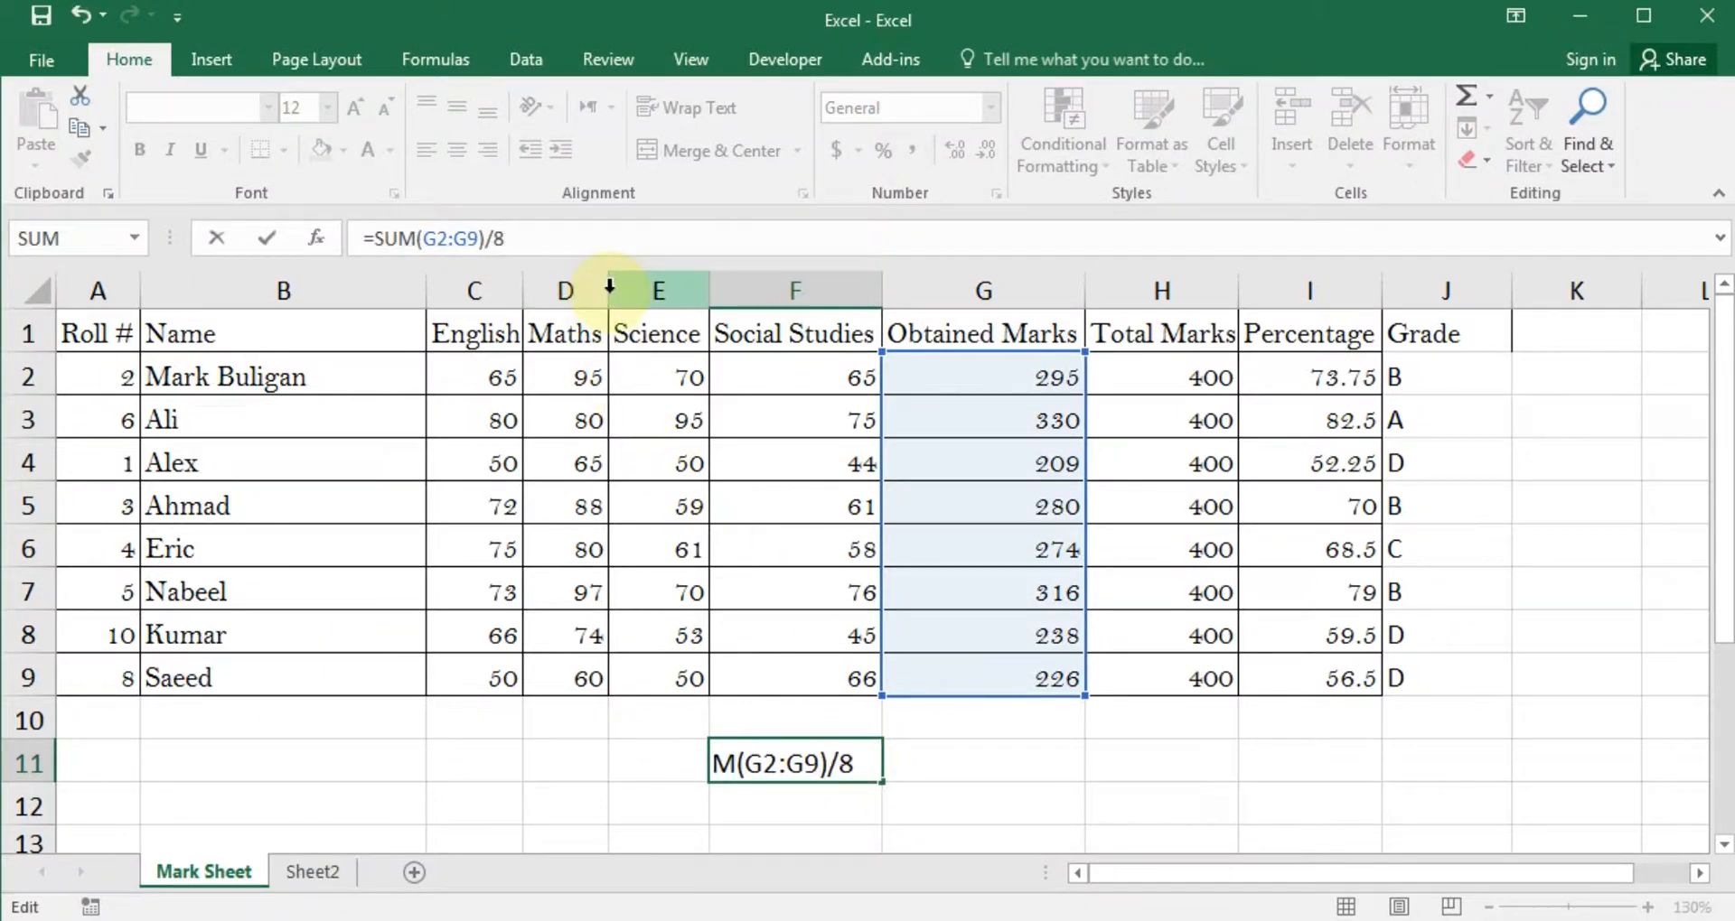
key("Return")
key("Up")
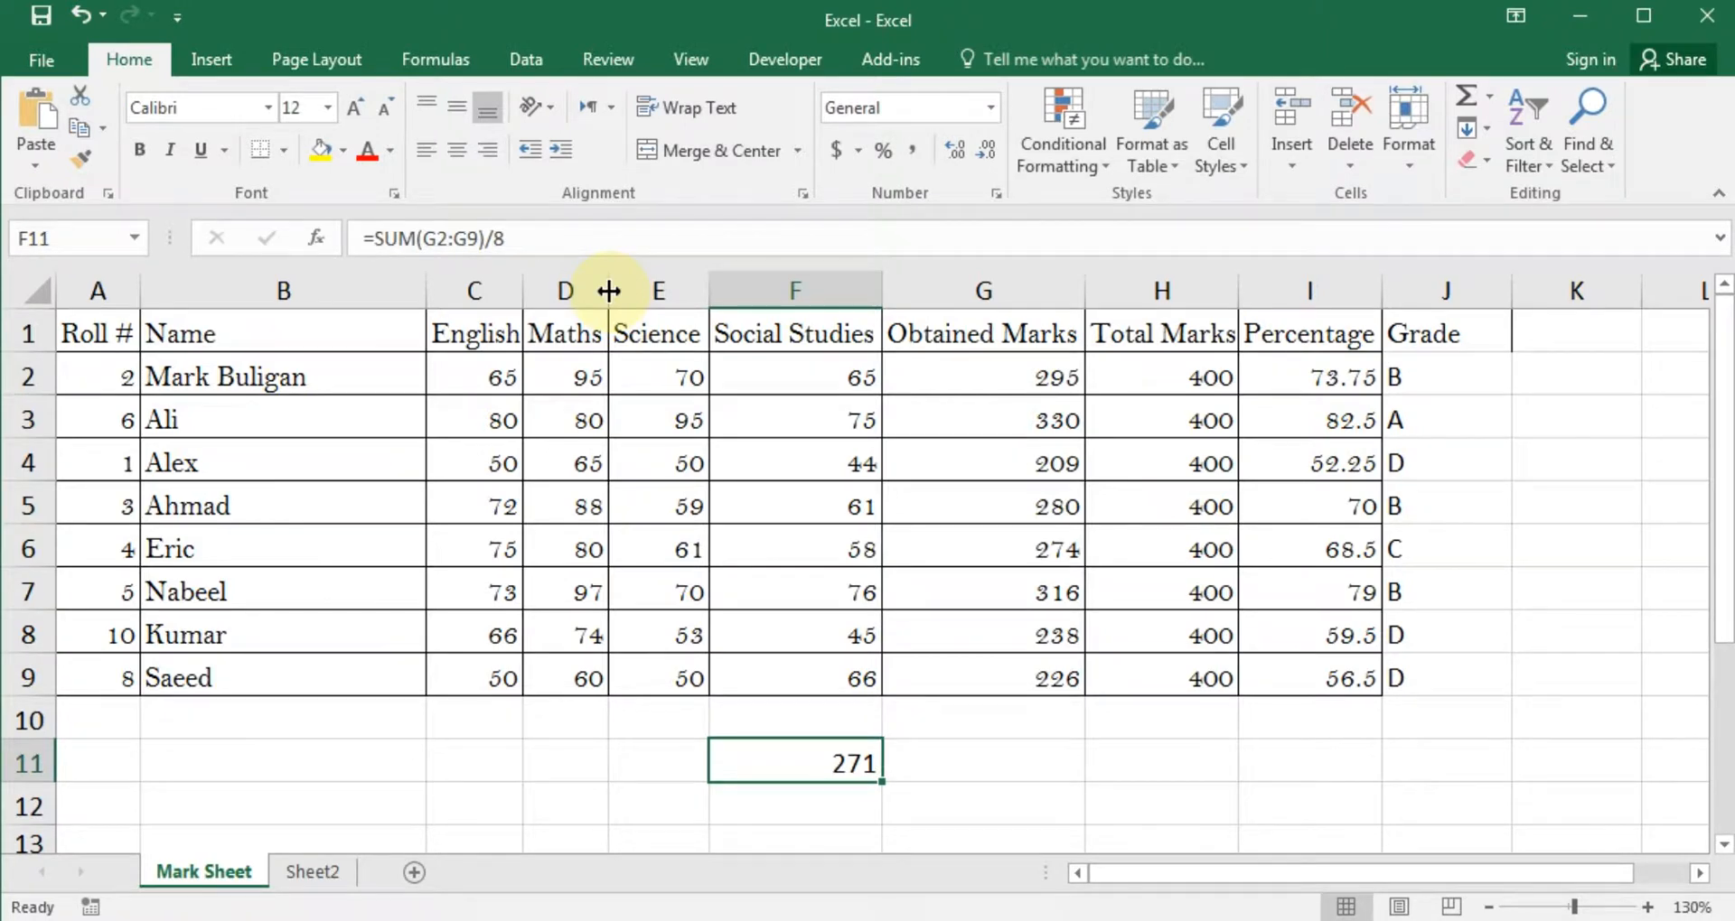
- Label the average with "Average Marks obtained" in C11 and widen column E slightly so the full label fits
key("Left")
key("Left")
key("Left")
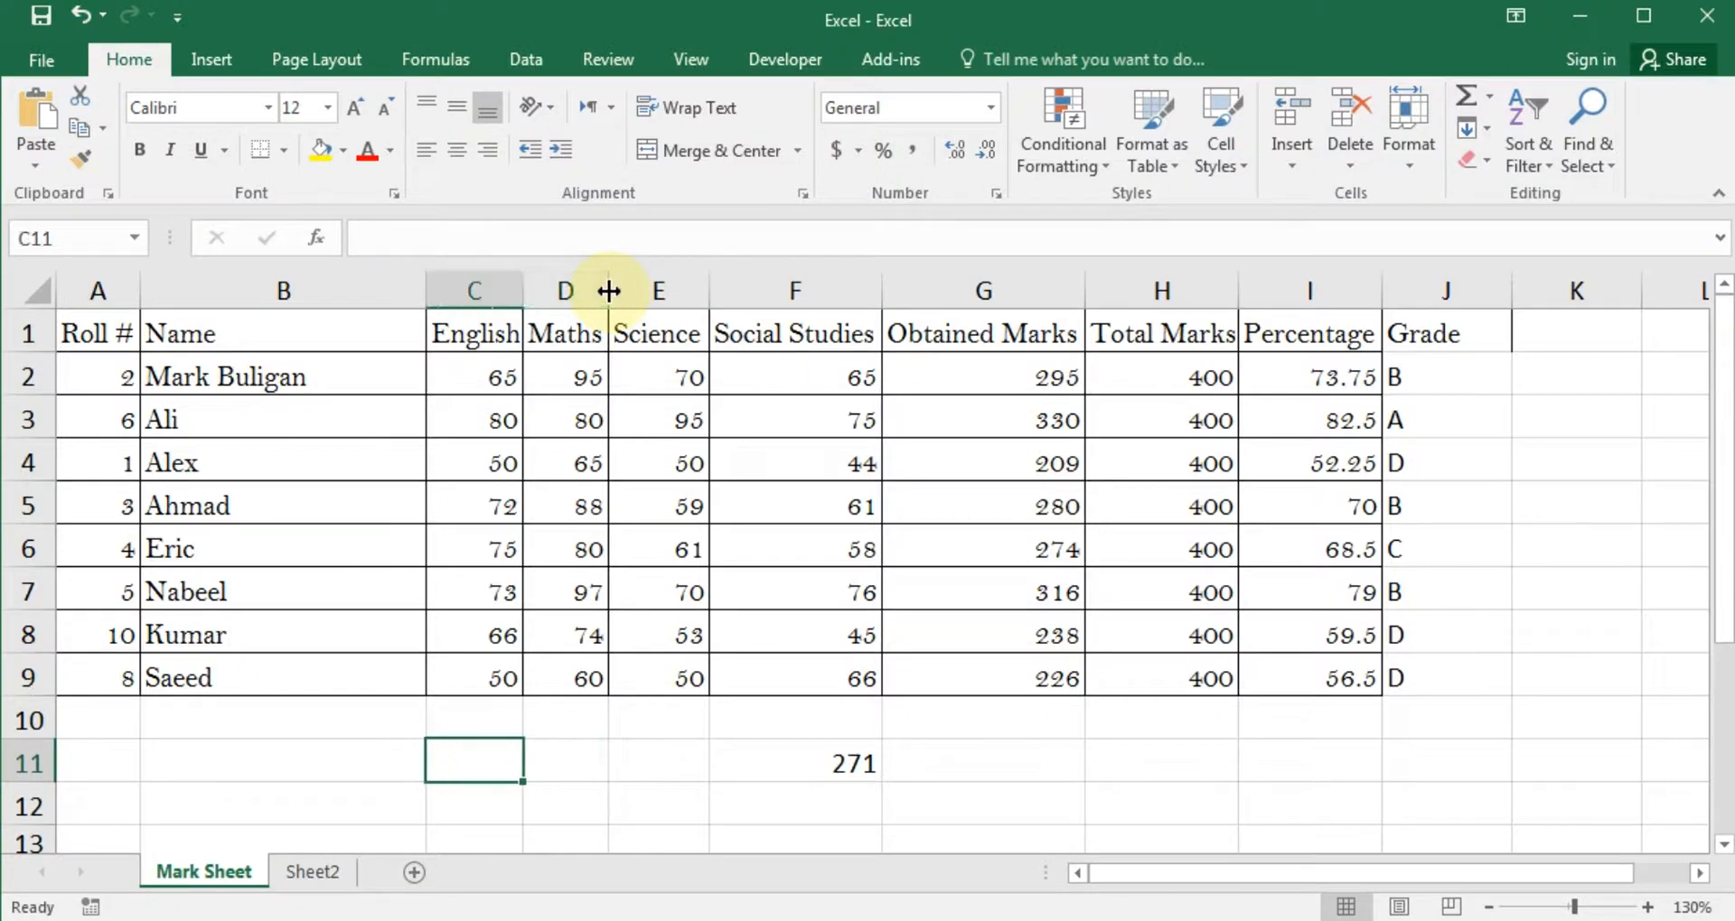
type("Average")
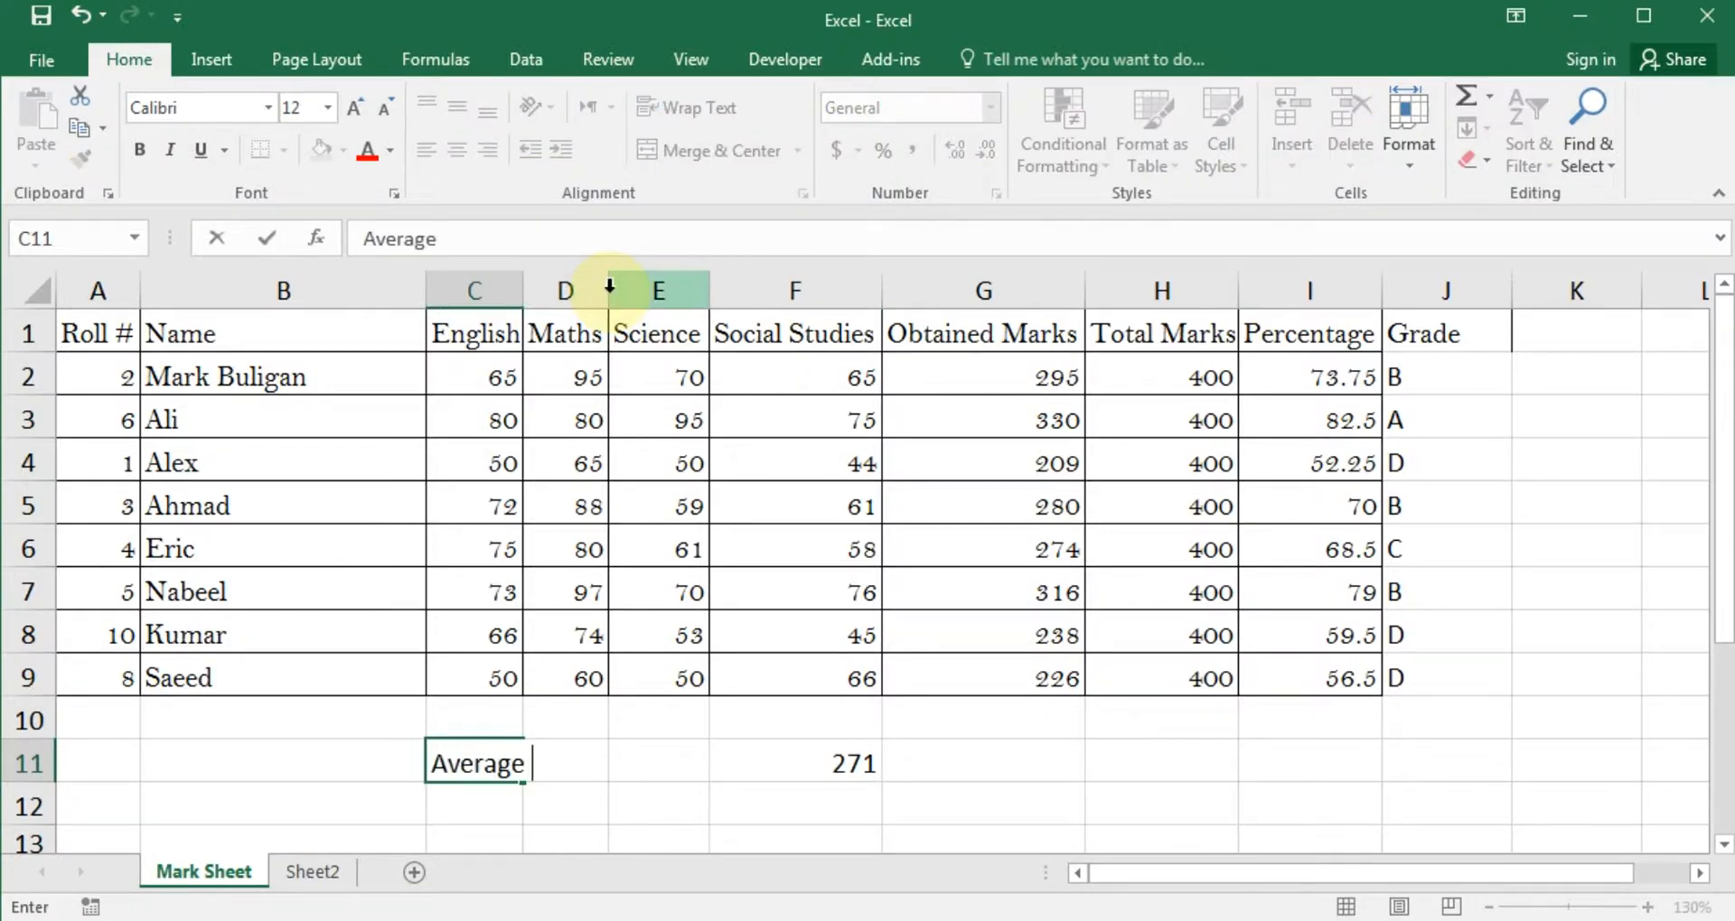
type(" Marks ")
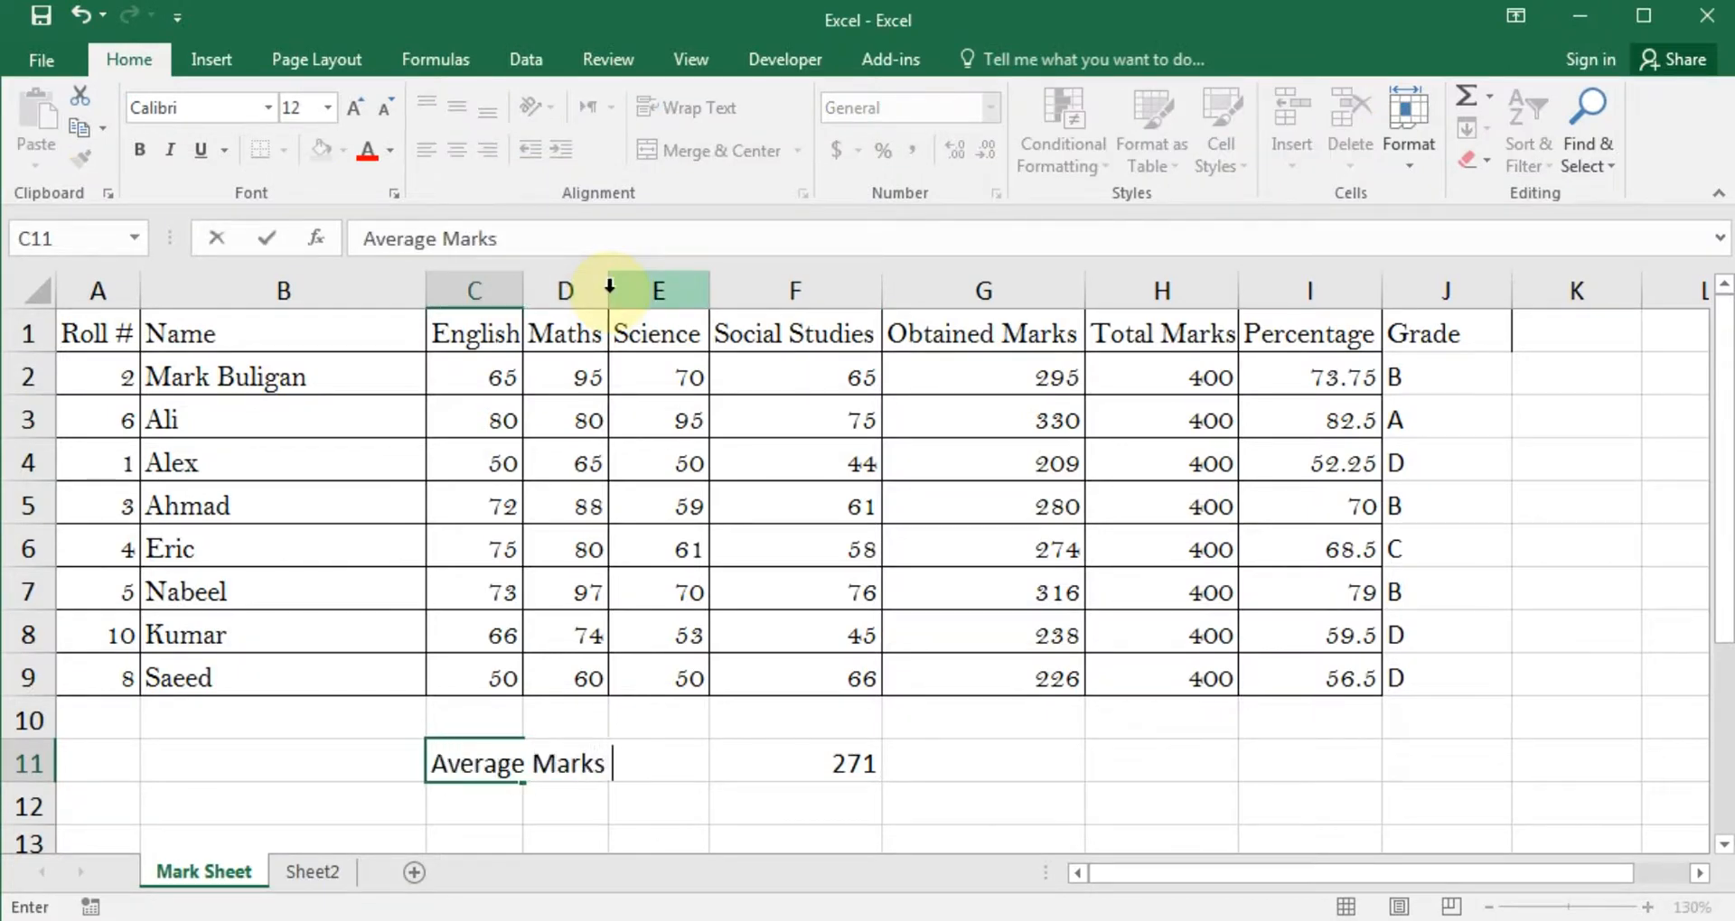
type("obtained")
key("ctrl+Return")
key("Return")
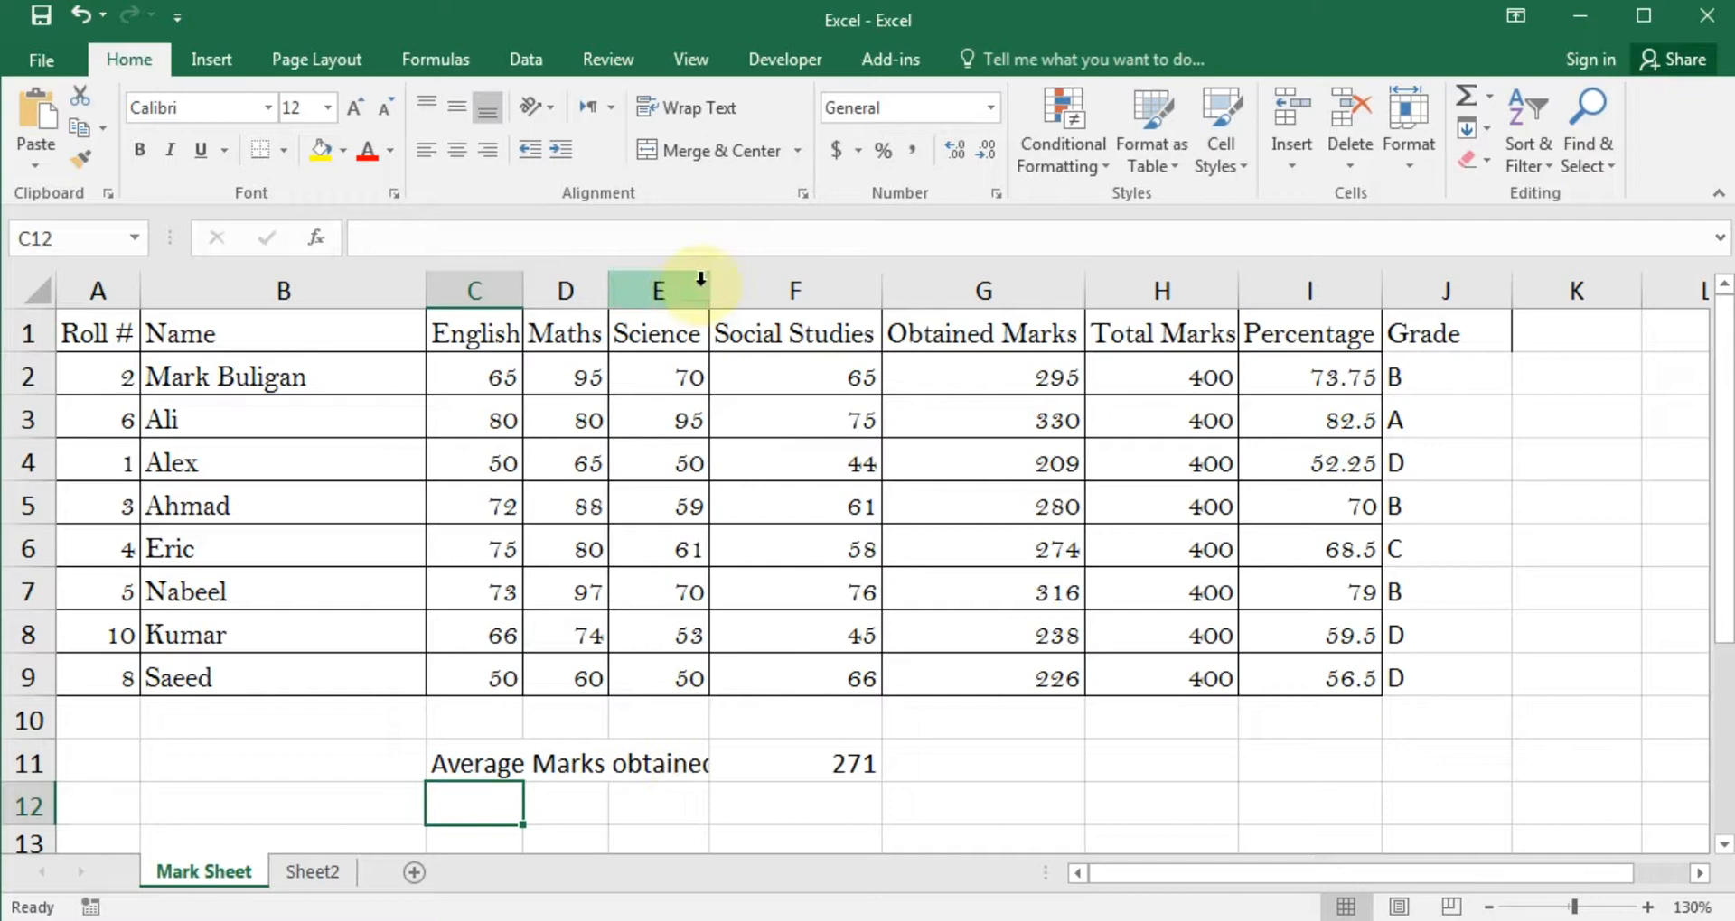
left_click_drag(713, 288, 729, 287)
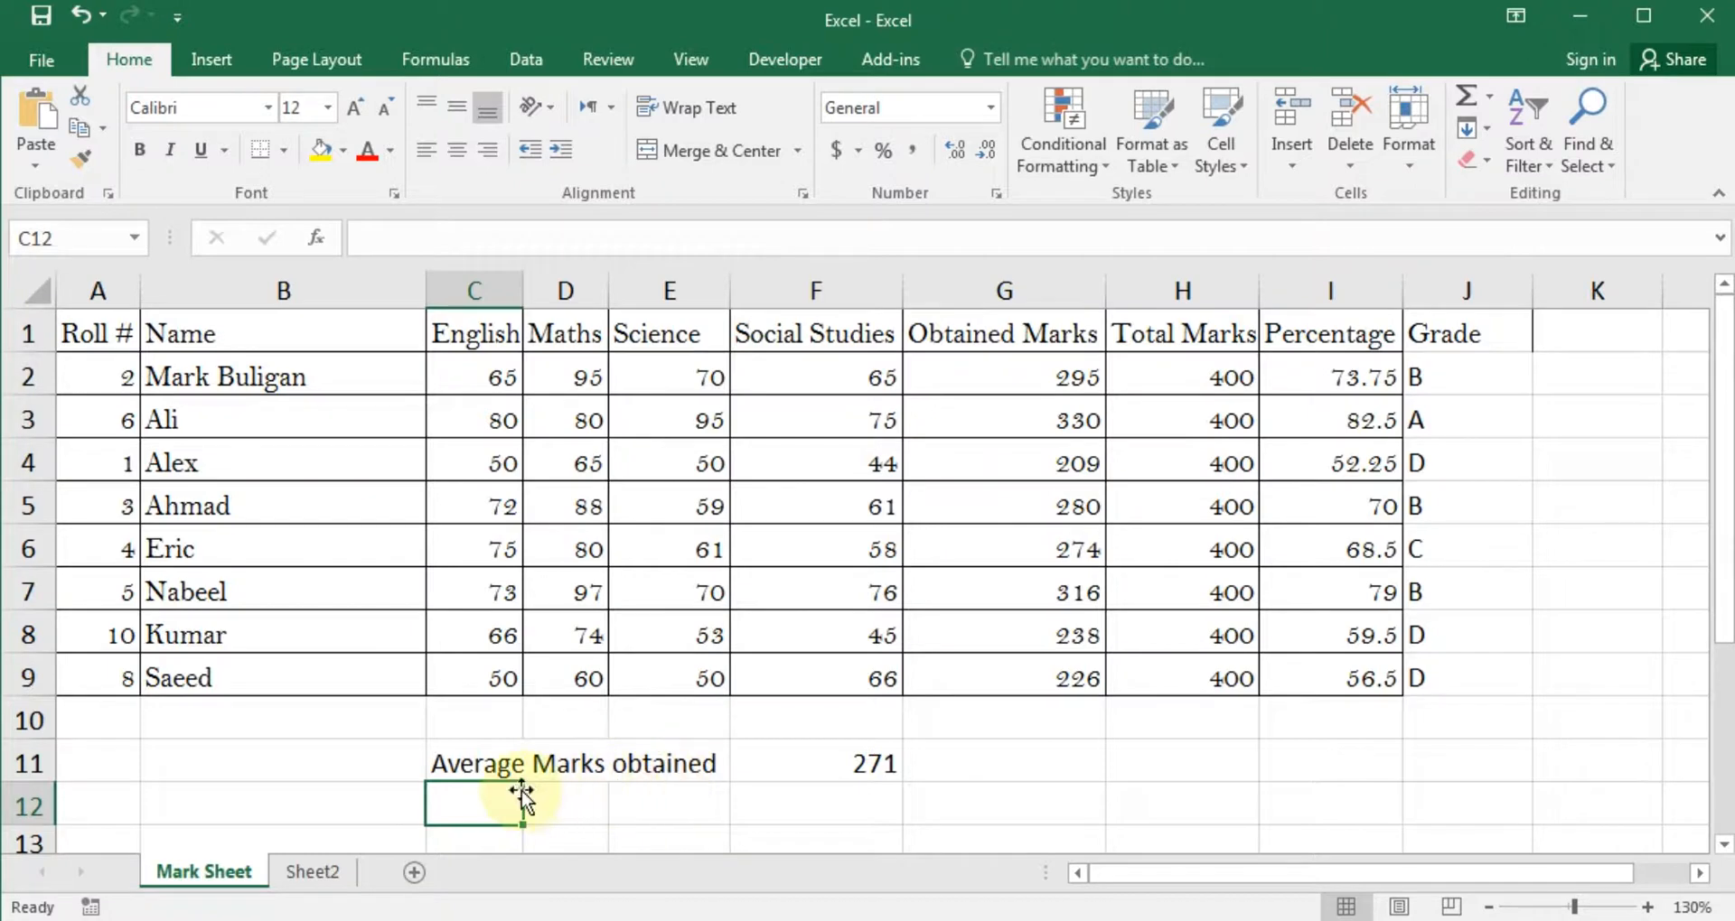
- Merge and center the "Average Marks obtained" label across C11 to E11
left_click(476, 763)
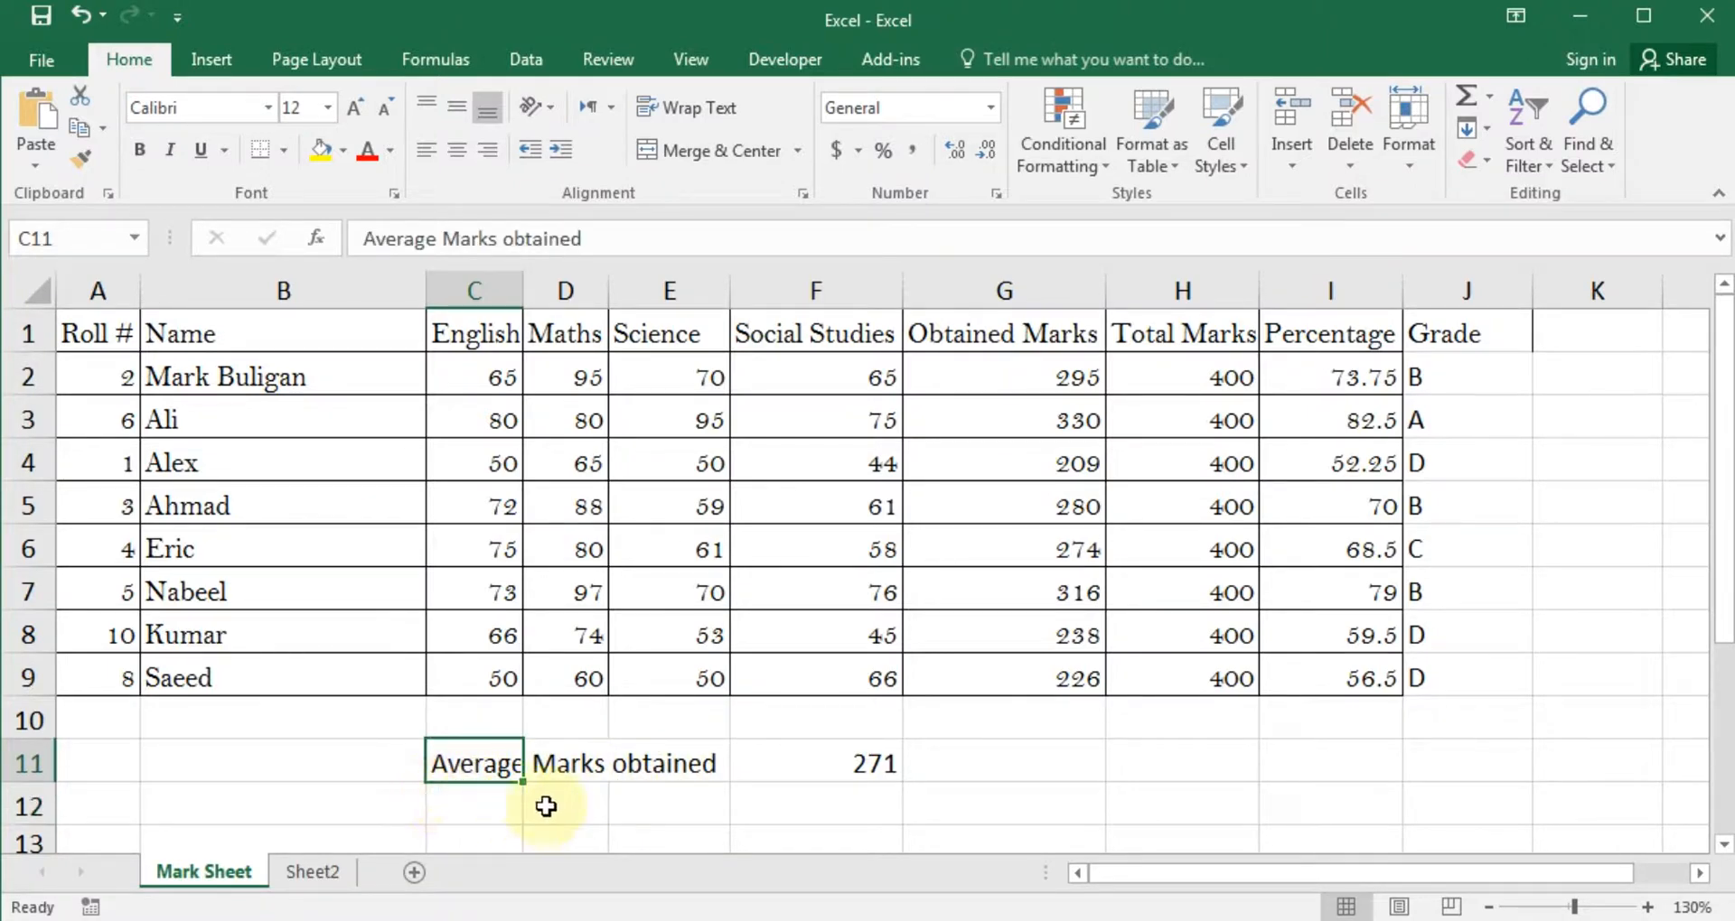
left_click(491, 815)
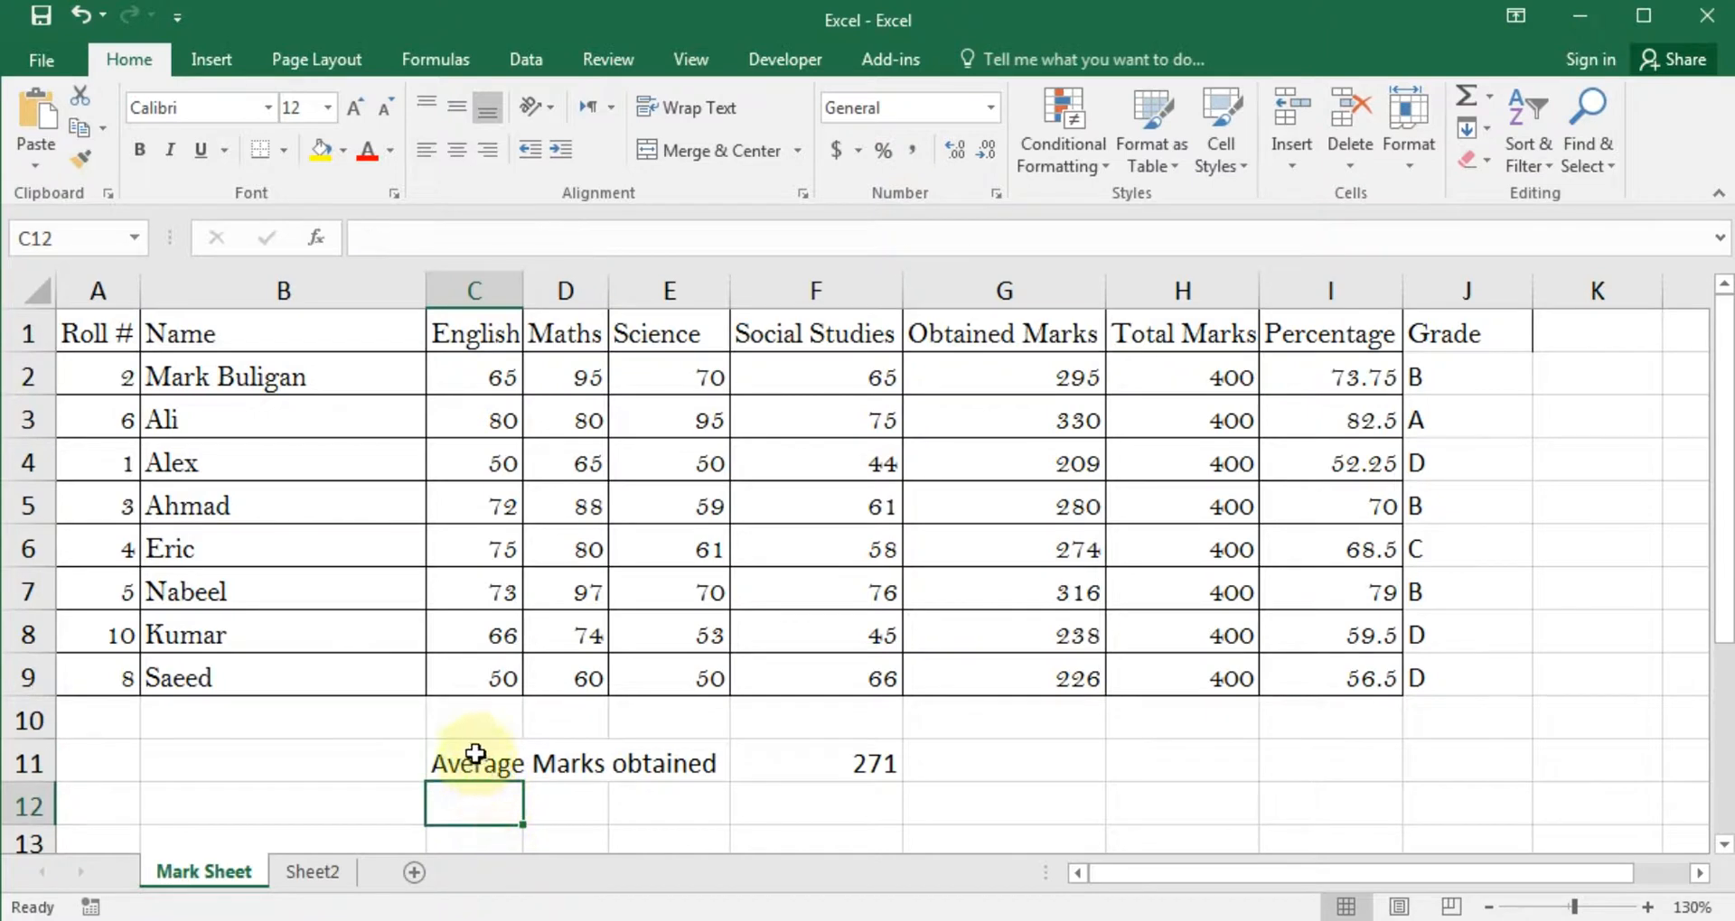
left_click_drag(476, 759, 657, 765)
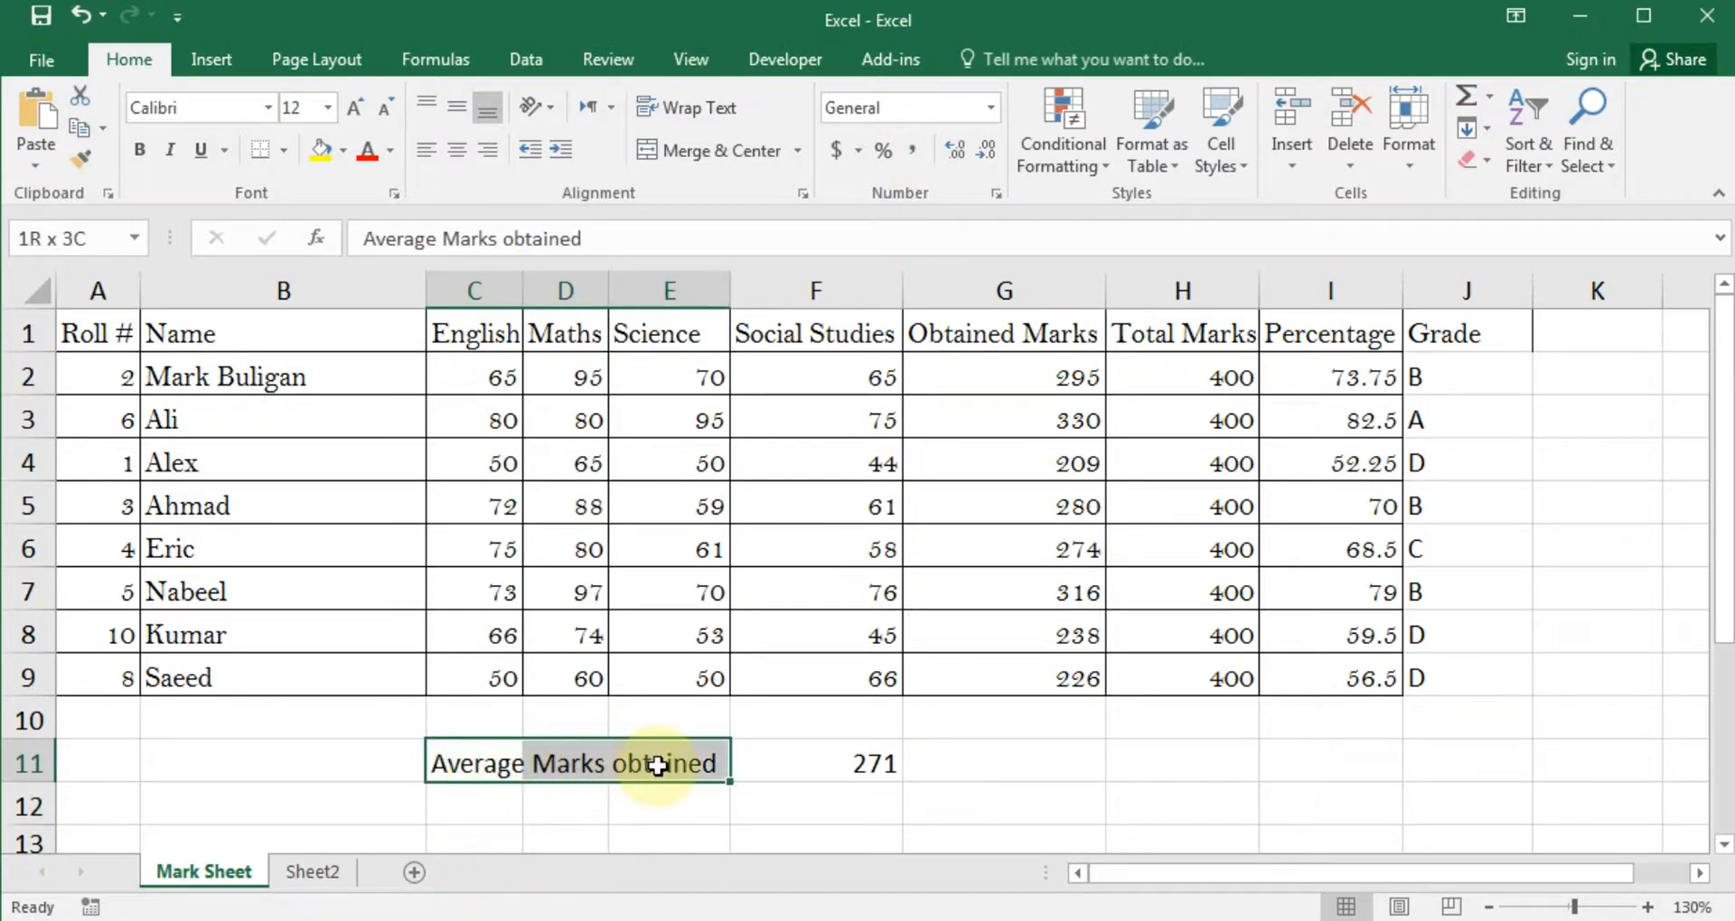
left_click(605, 809)
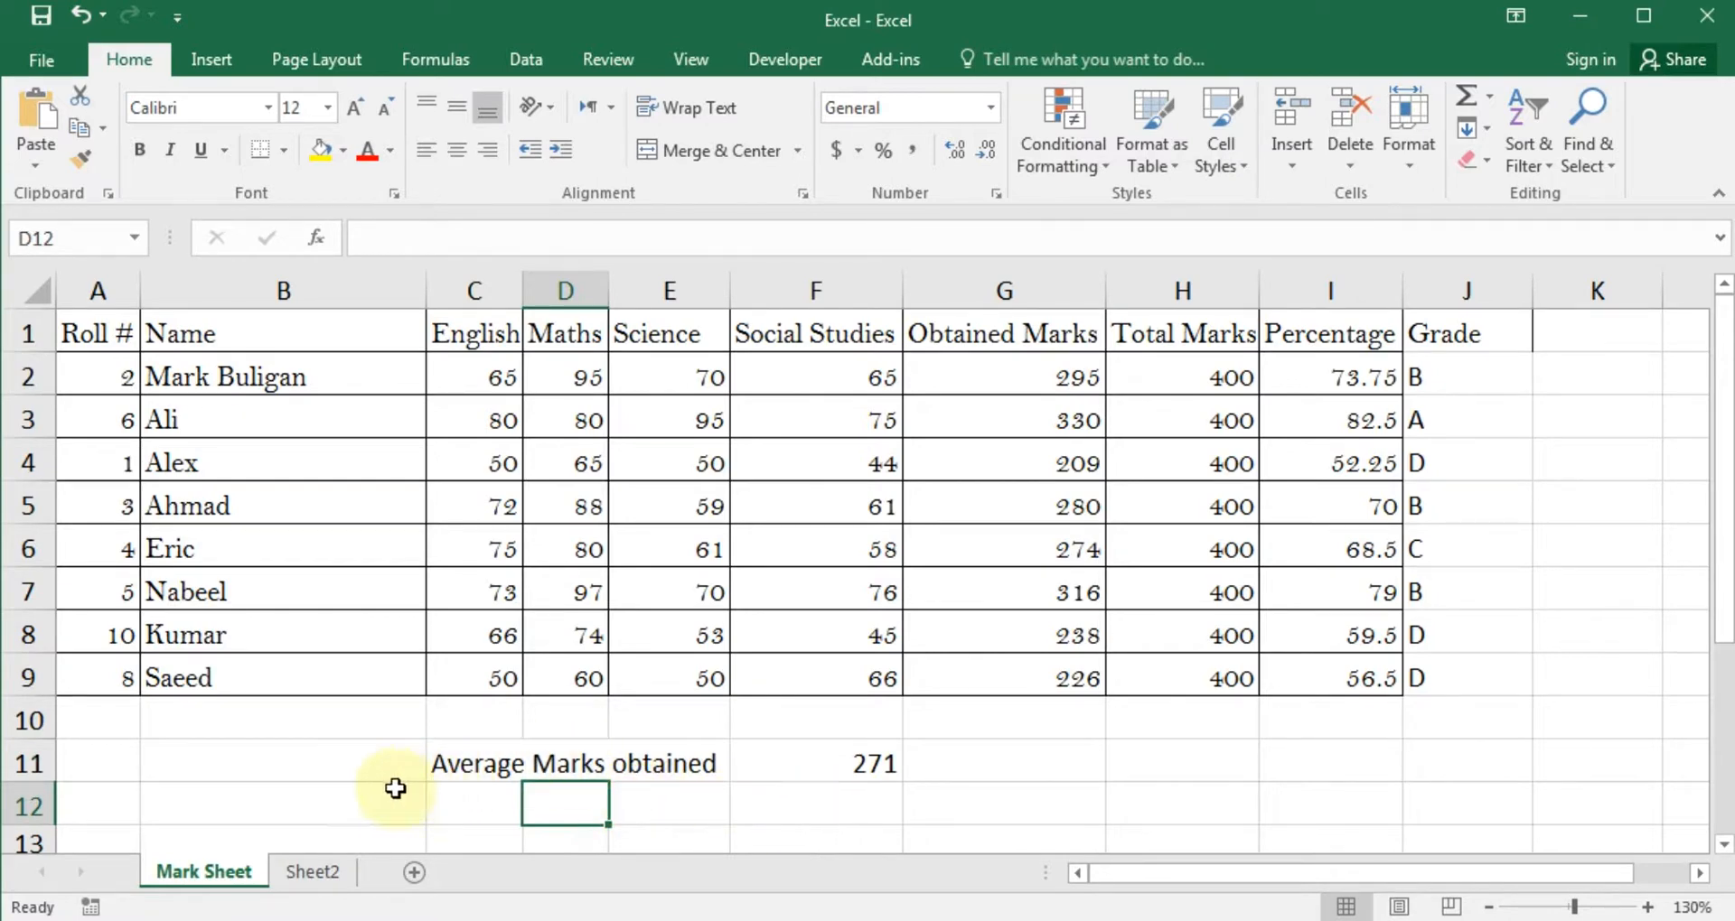
left_click(352, 752)
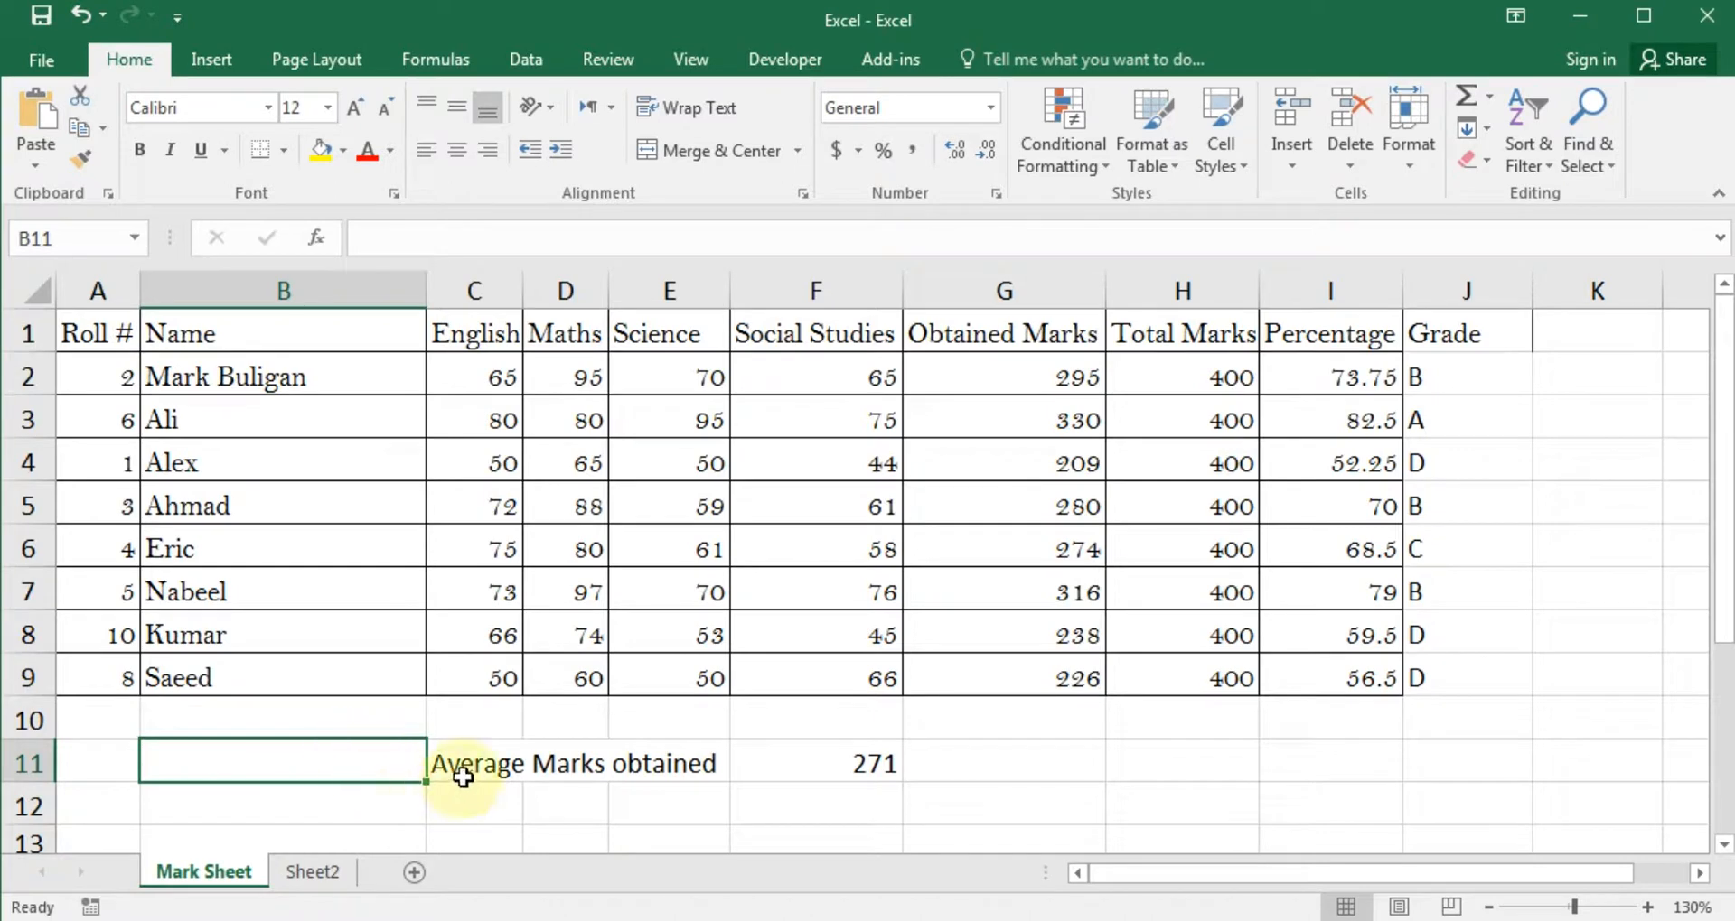
left_click_drag(464, 766, 636, 777)
left_click(457, 809)
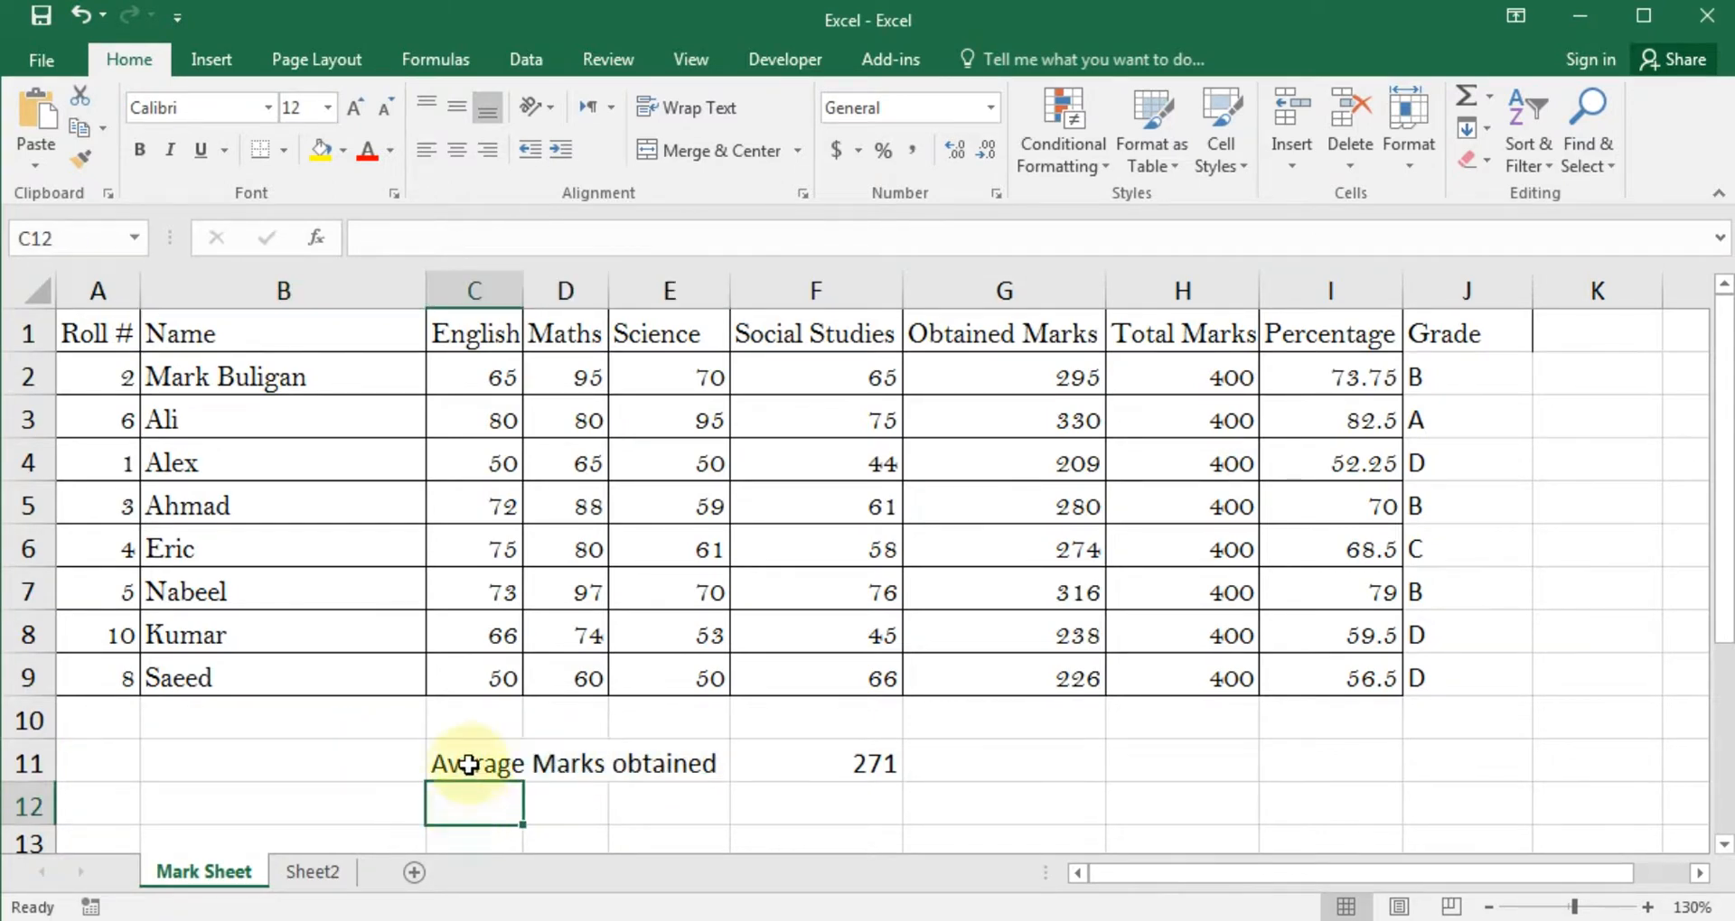
left_click(466, 761)
left_click_drag(468, 763, 634, 767)
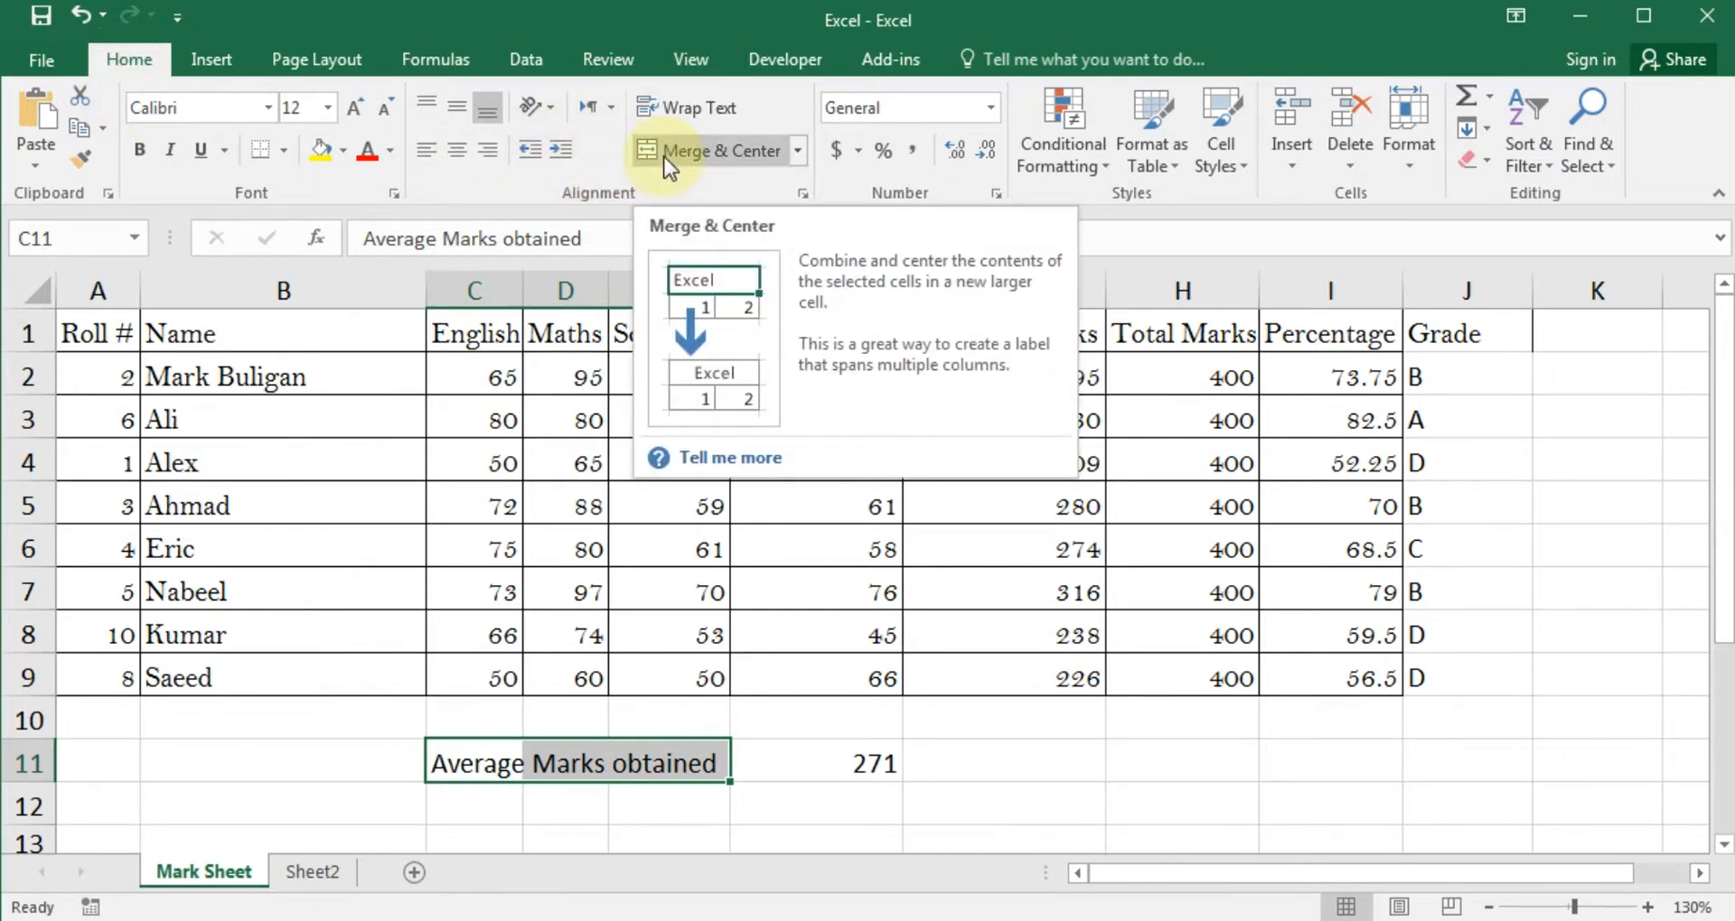
left_click(737, 156)
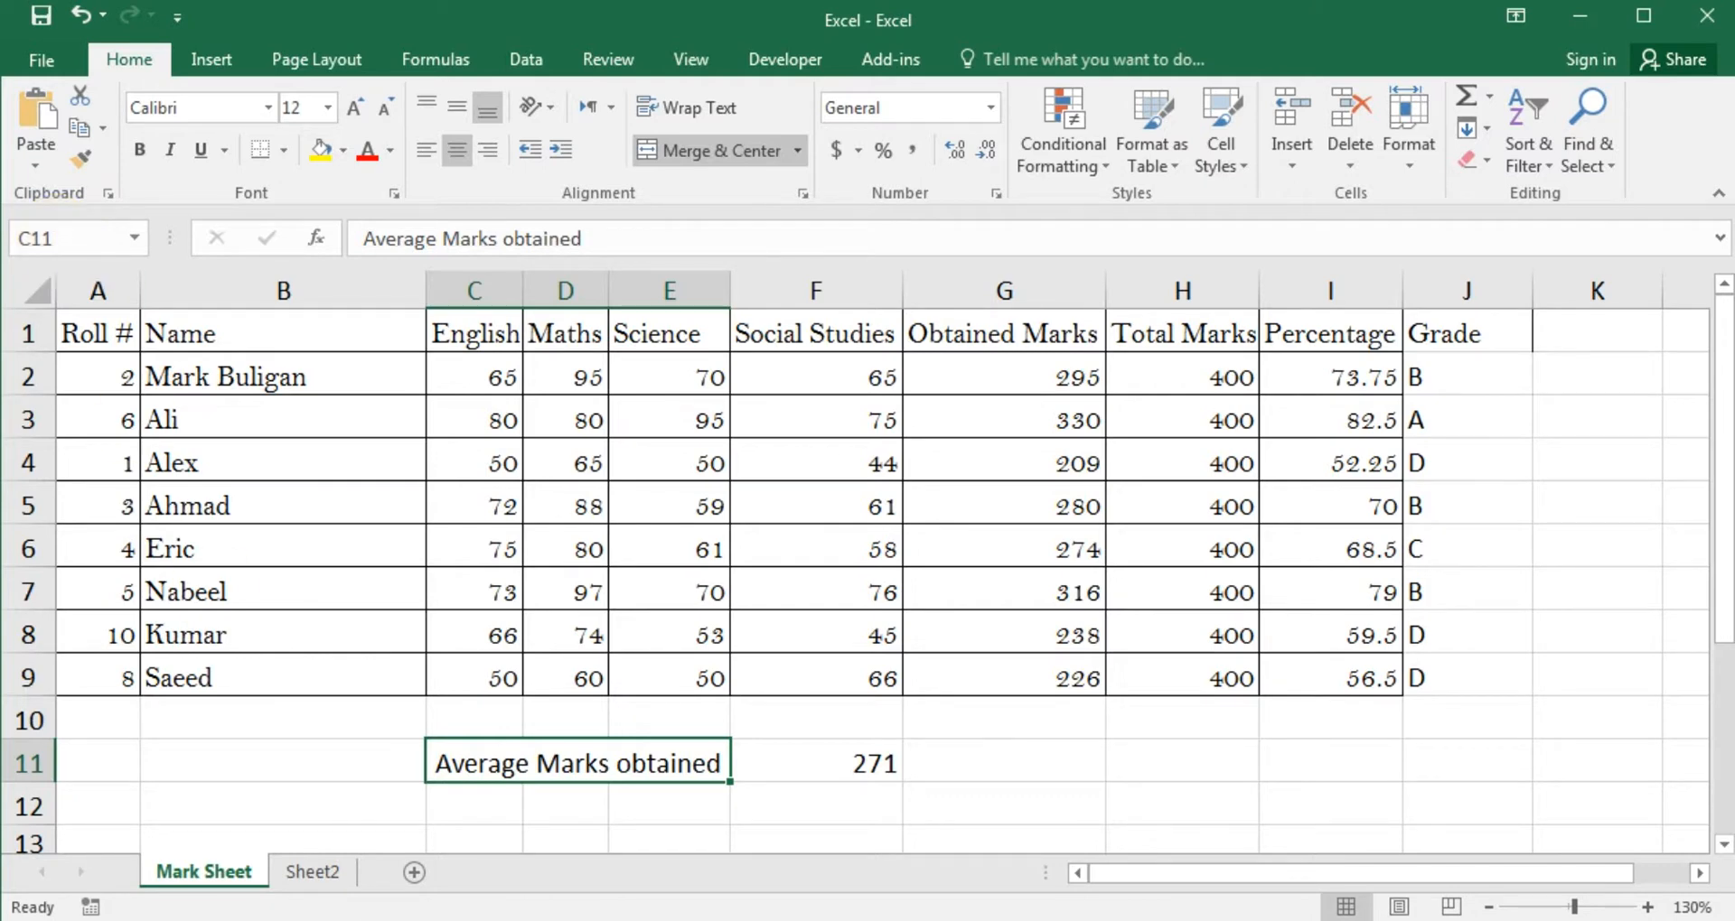
left_click(689, 812)
- Add a bottom border to the merged "Average Marks obtained" cell
left_click(567, 763)
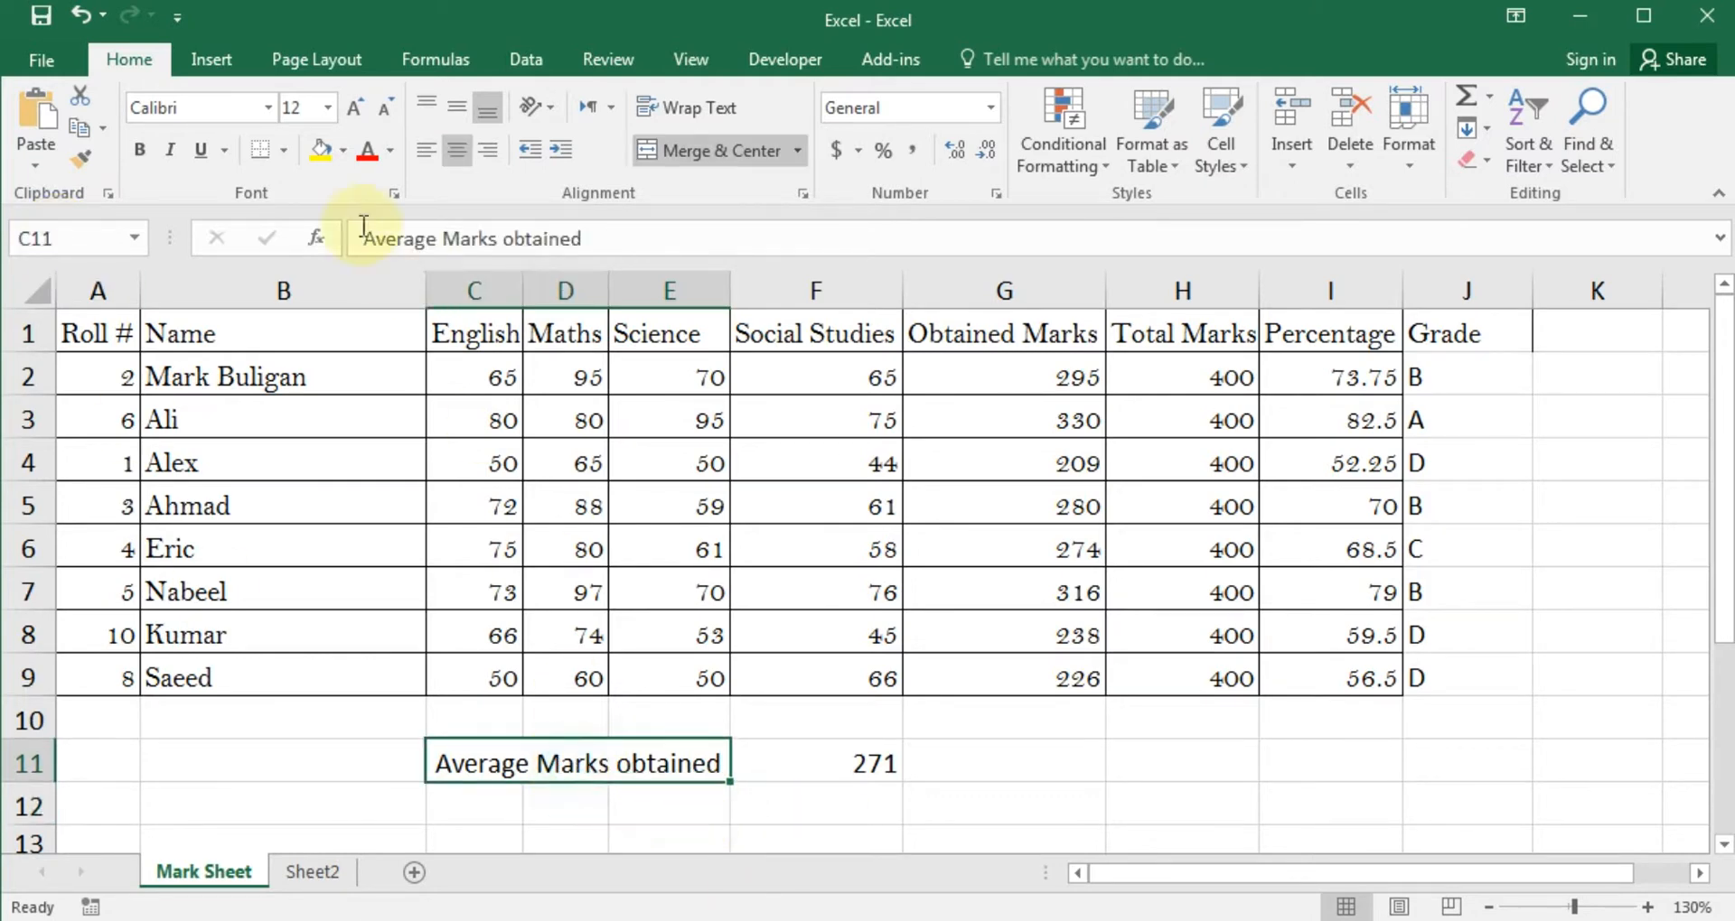
left_click(272, 149)
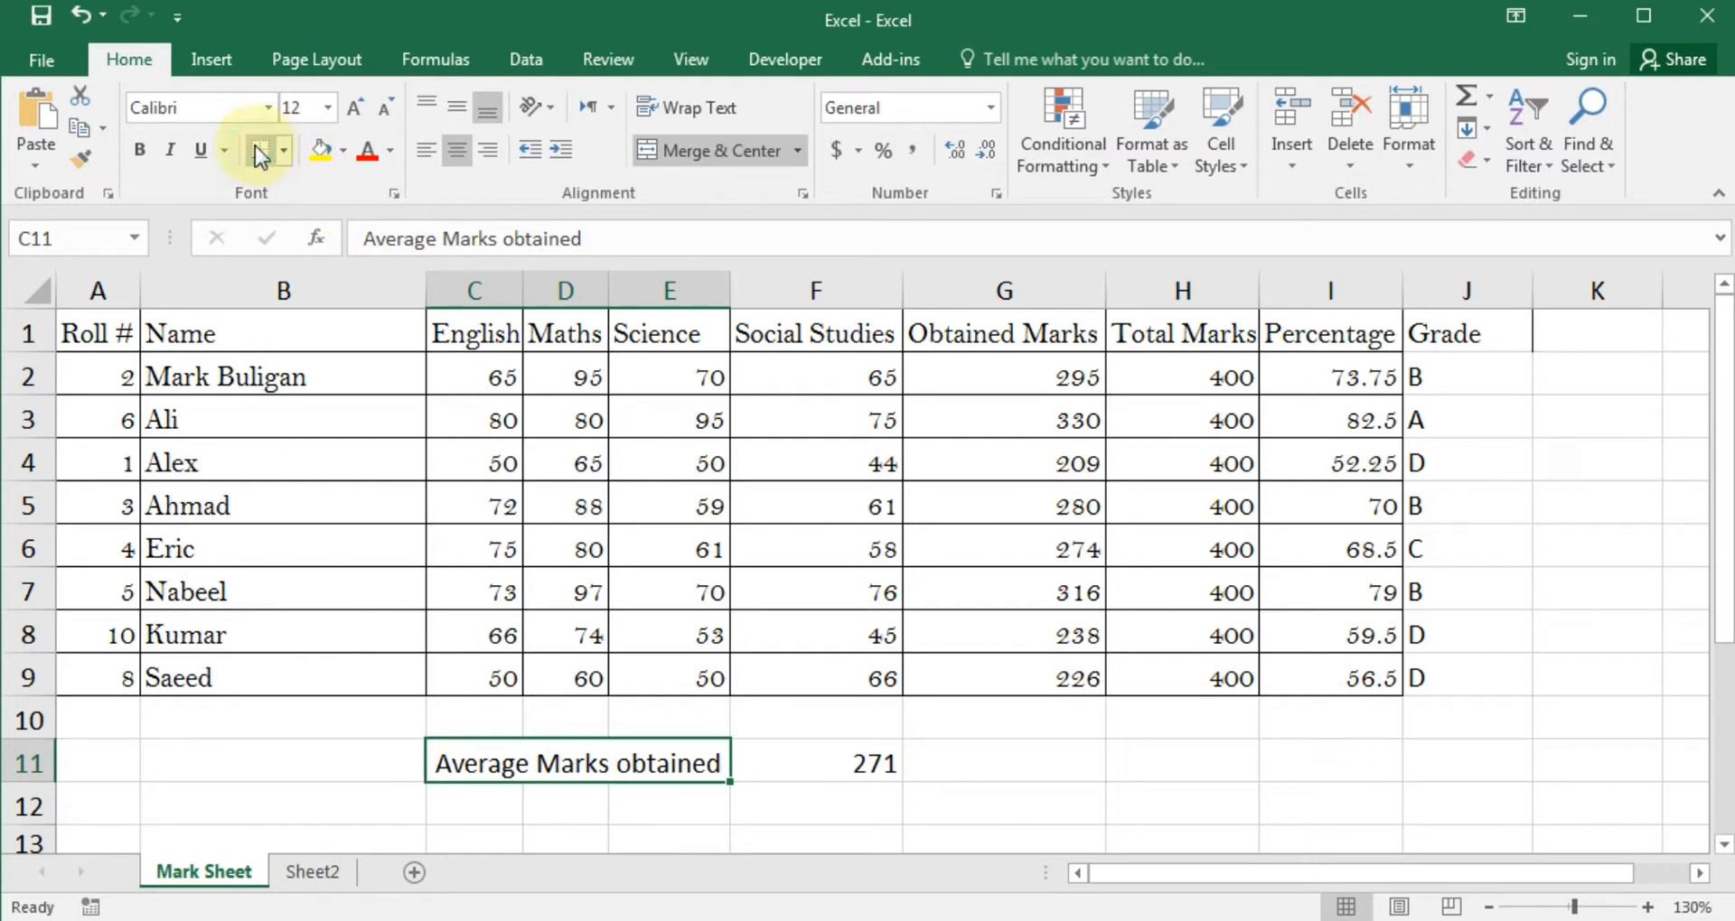
left_click(327, 761)
left_click(844, 767)
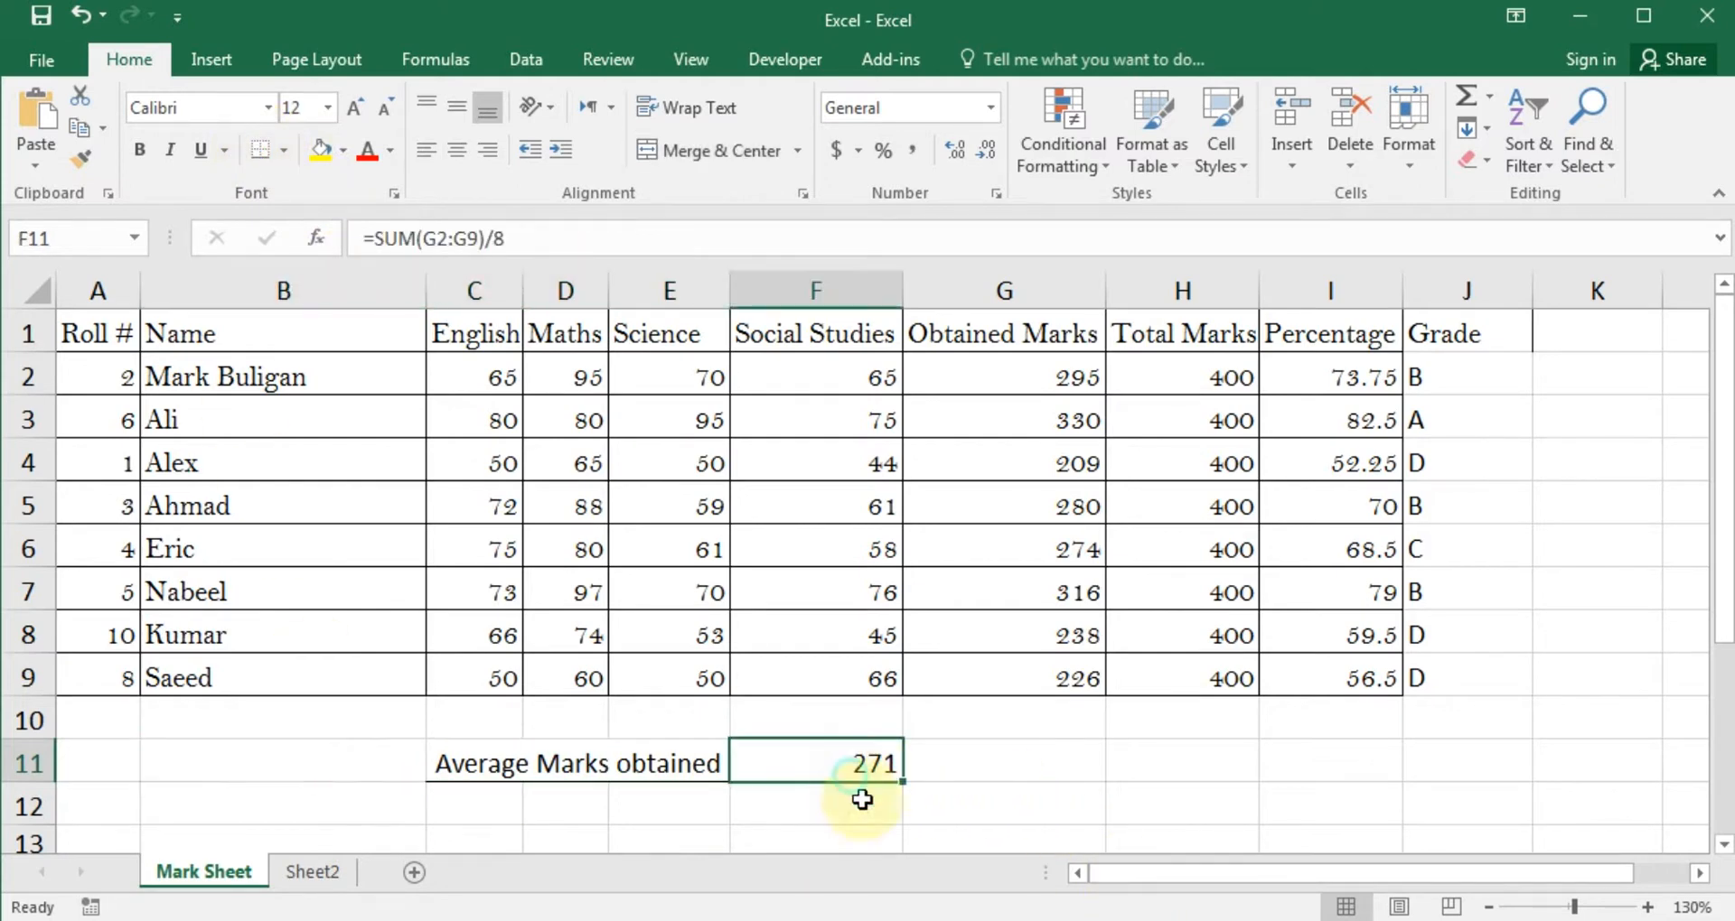
scroll(1041, 769, "down", 1)
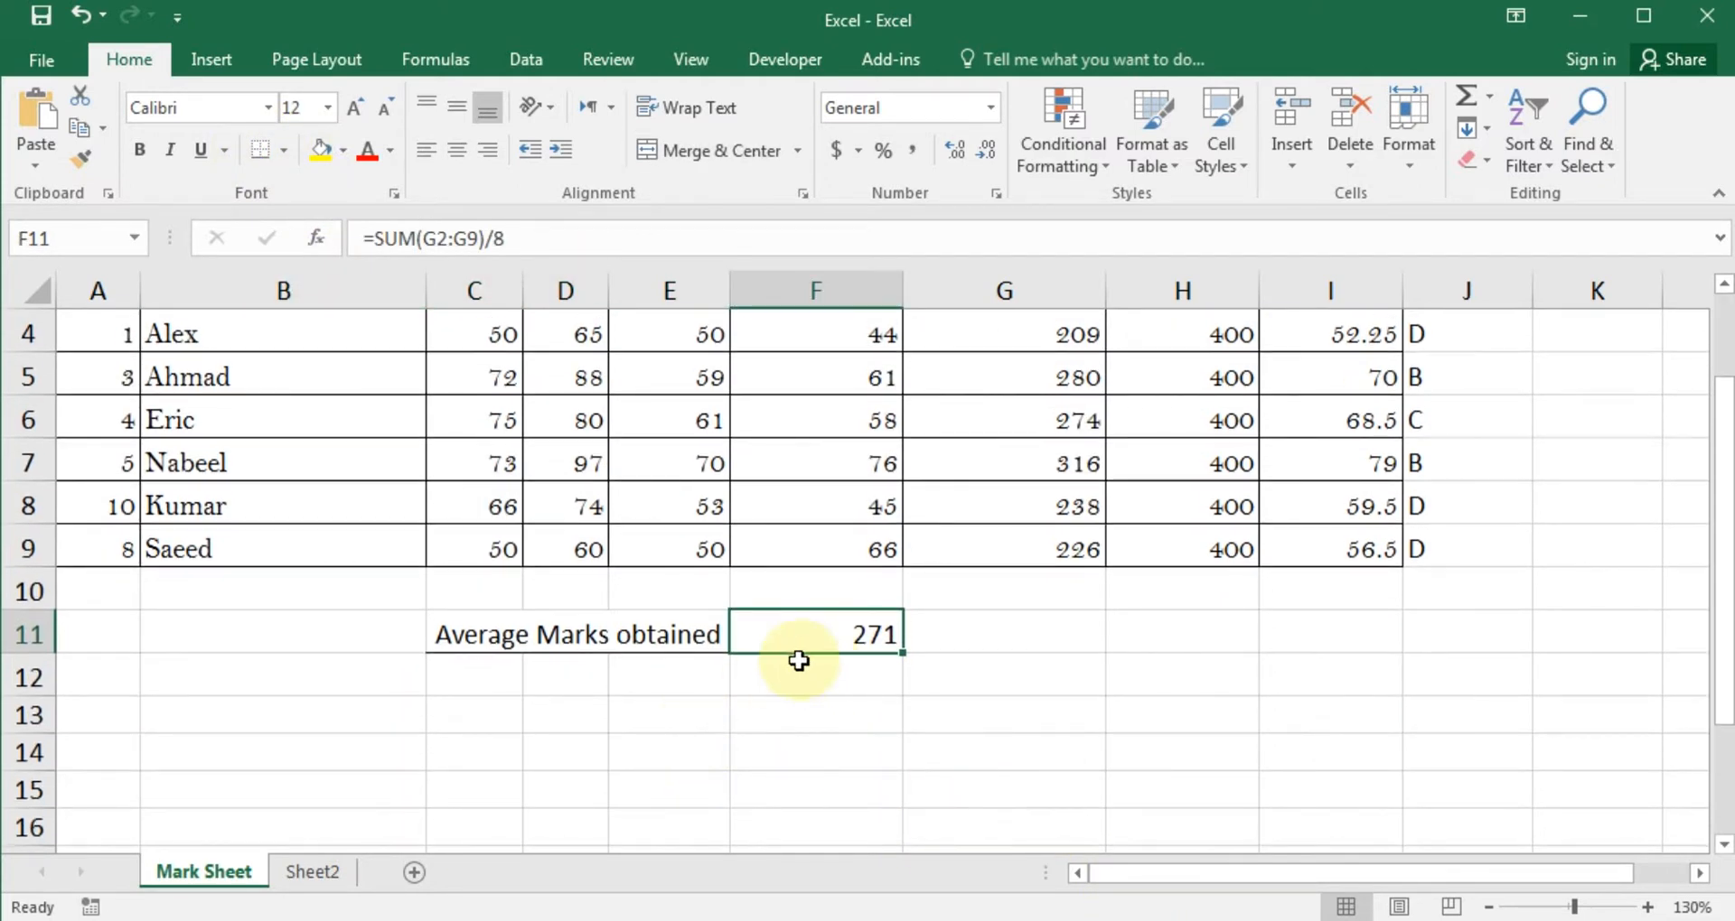
scroll(928, 716, "up", 1)
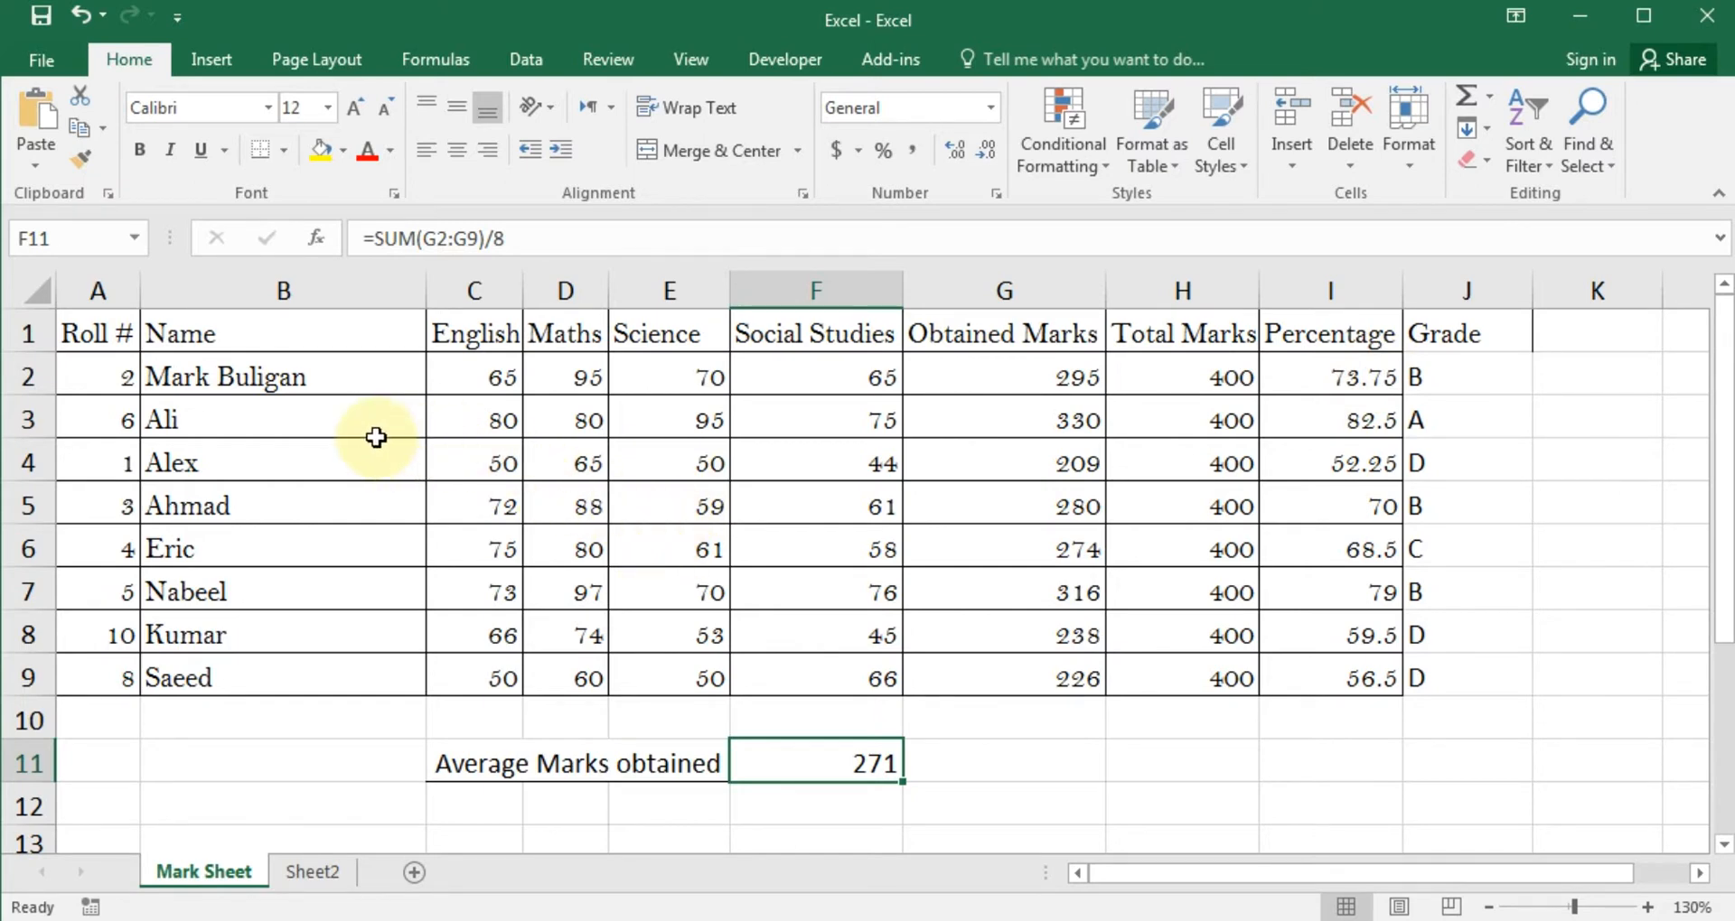
left_click(650, 542)
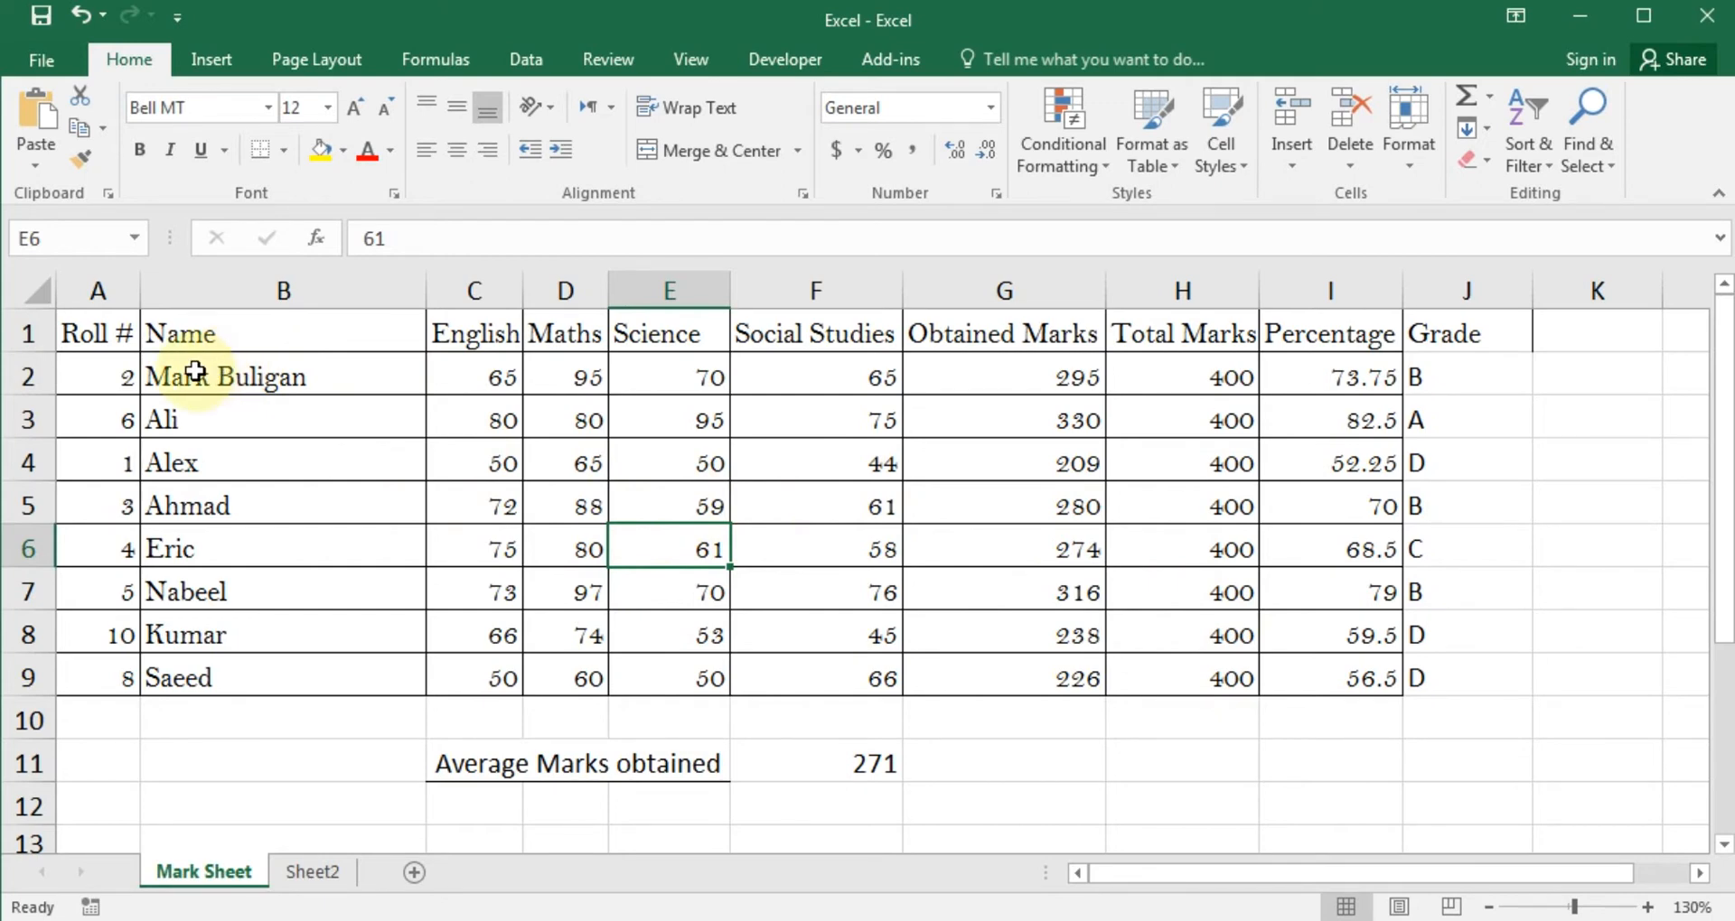
left_click(1152, 673)
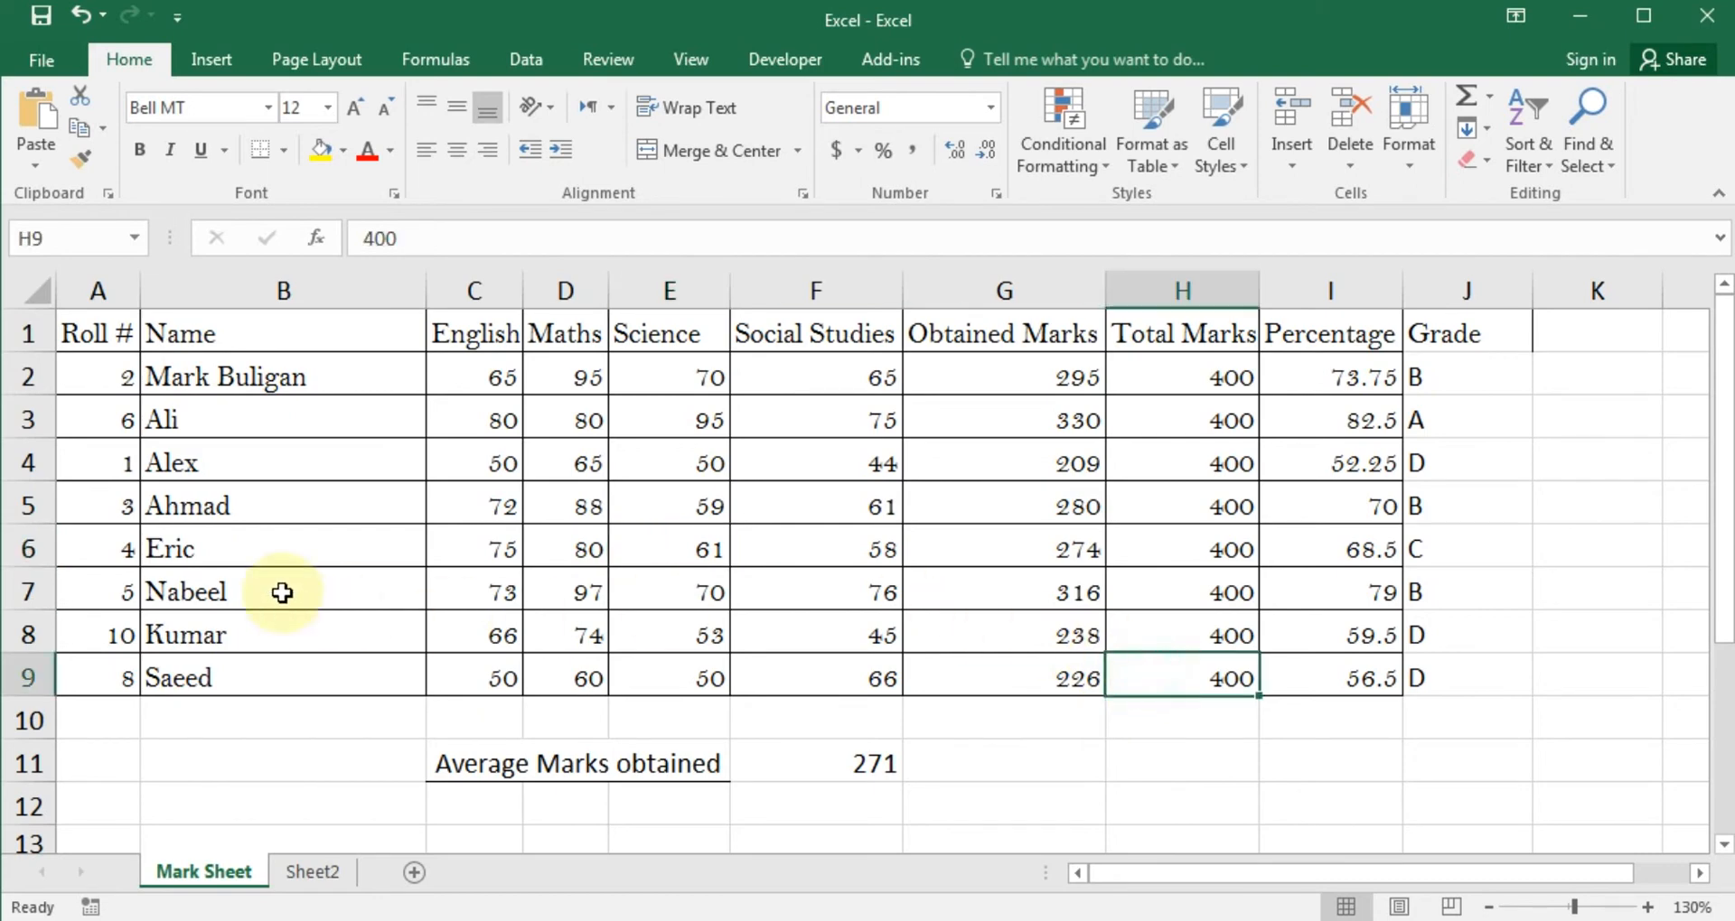
left_click(227, 535)
left_click(185, 419)
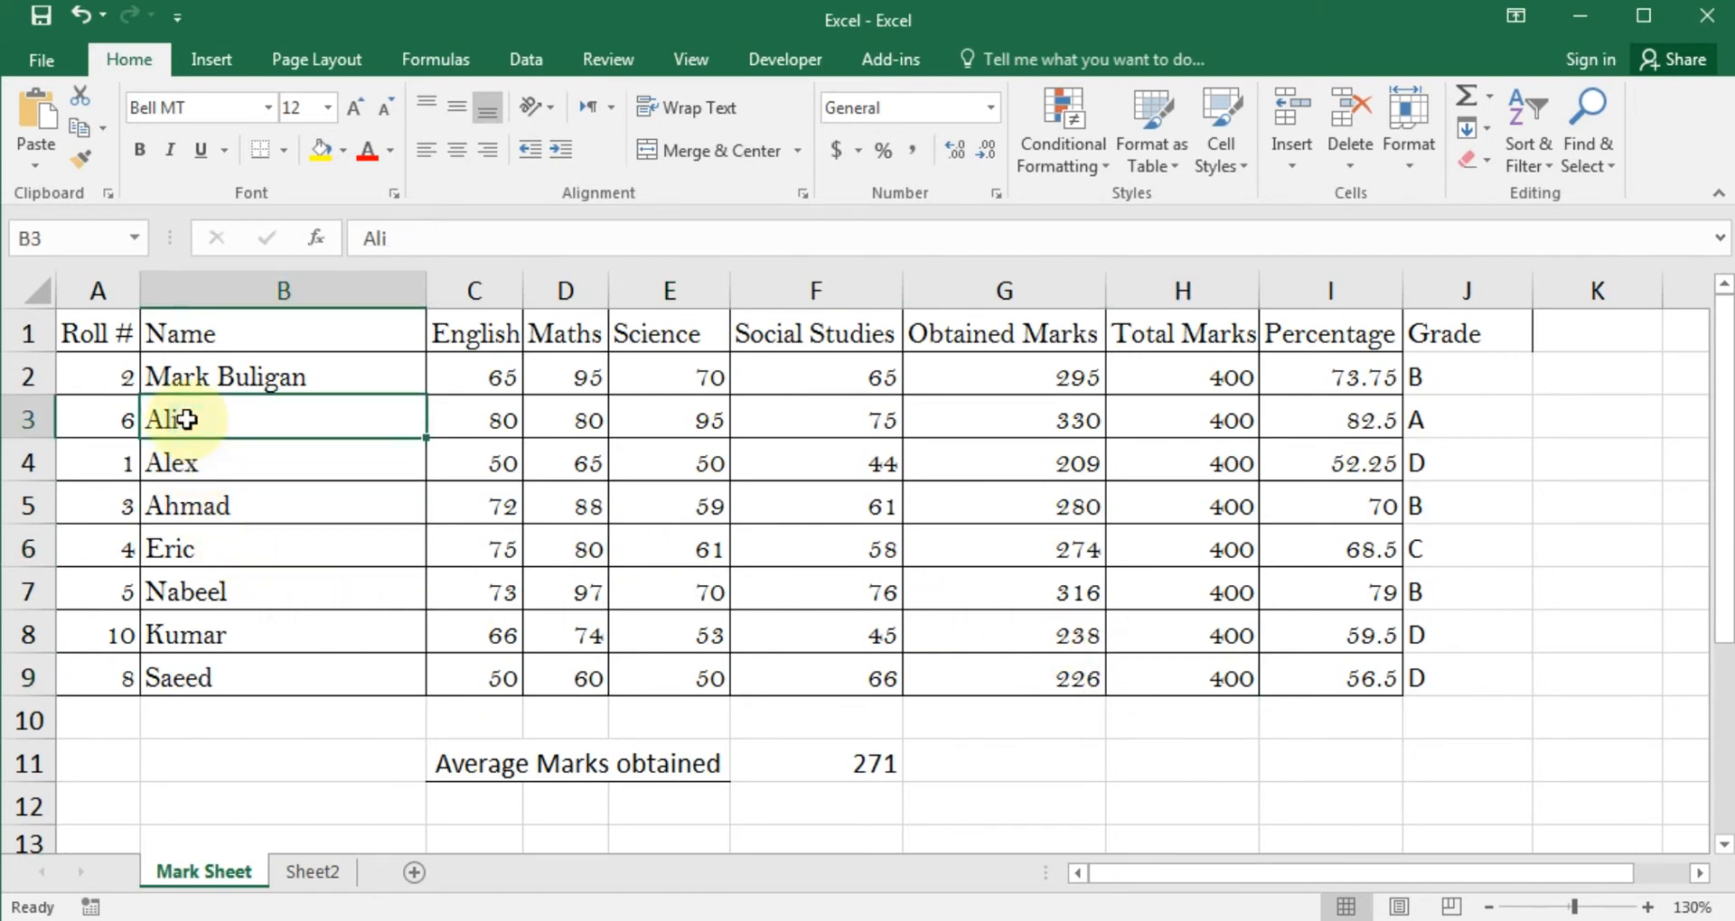